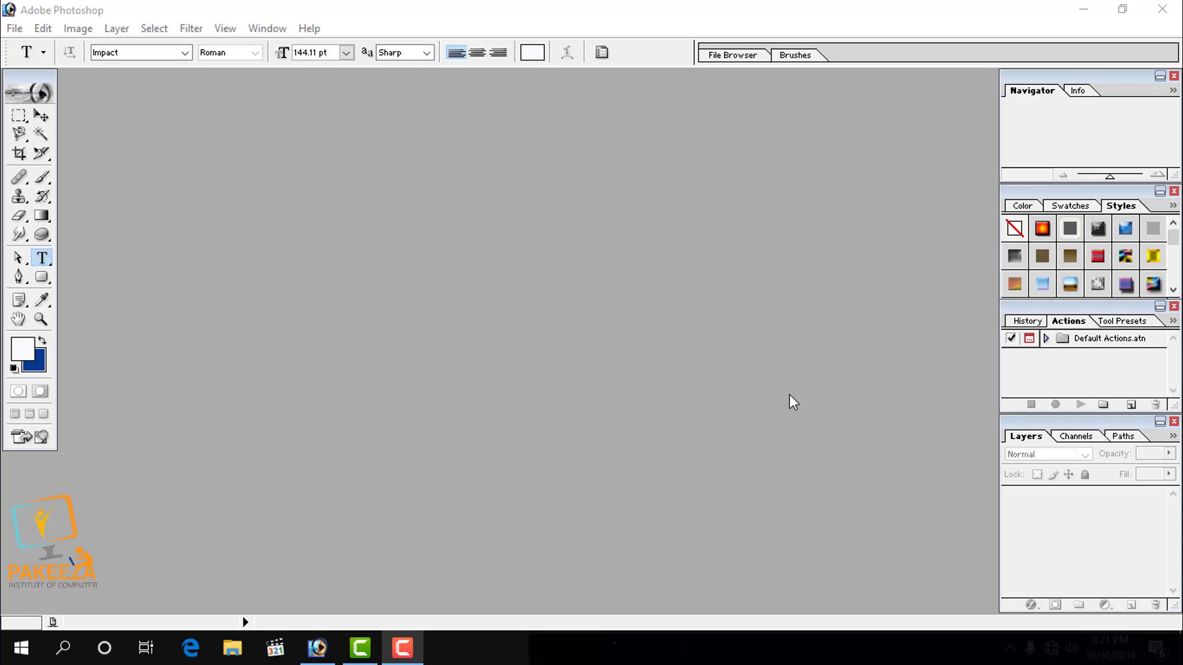
pyautogui.click(285, 17)
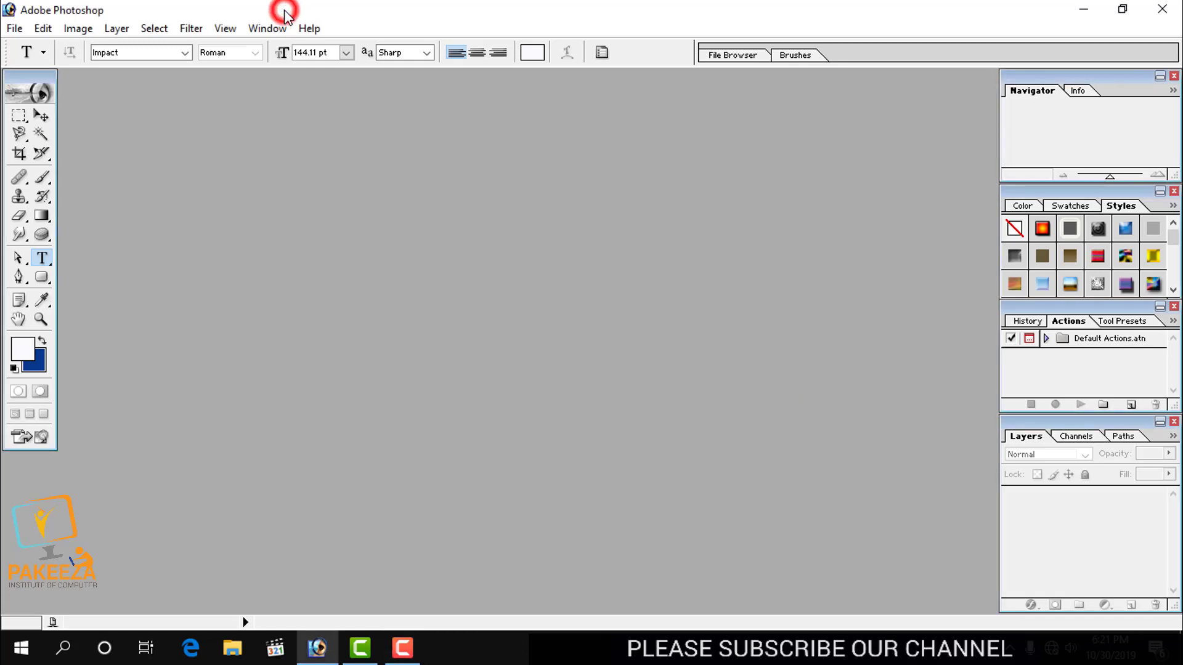
pyautogui.click(47, 264)
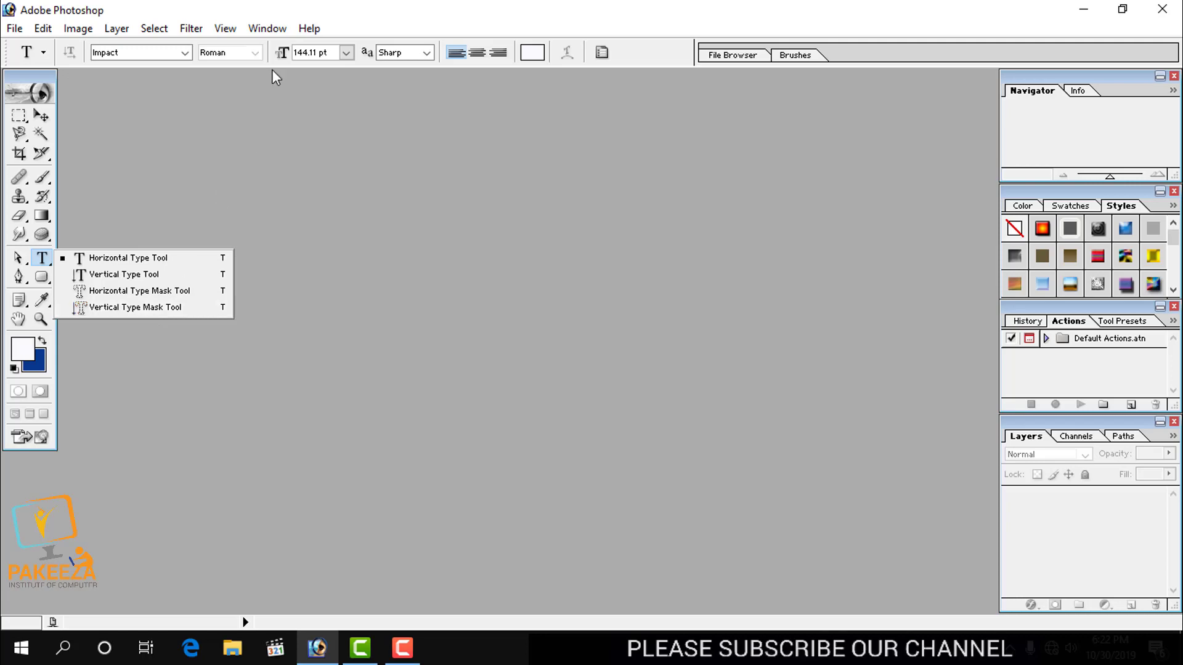
pyautogui.click(360, 15)
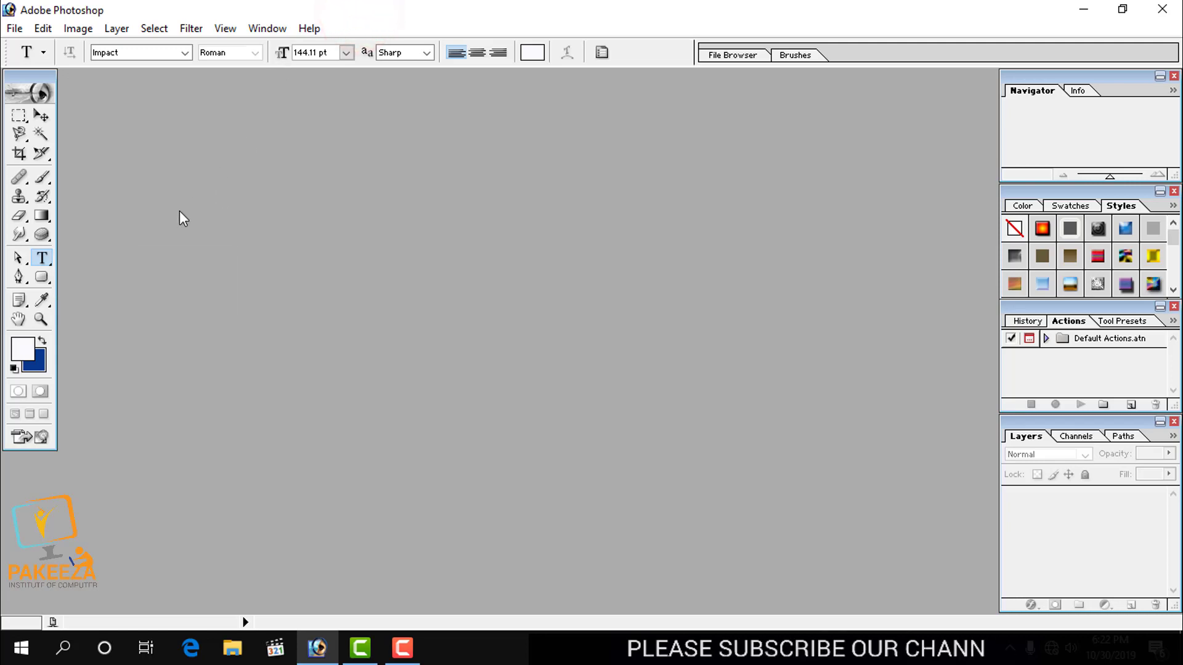
# Create a new white RGB document of 1920 x 1080 pixels at 72 pixels/inch
pyautogui.click(14, 29)
pyautogui.click(42, 52)
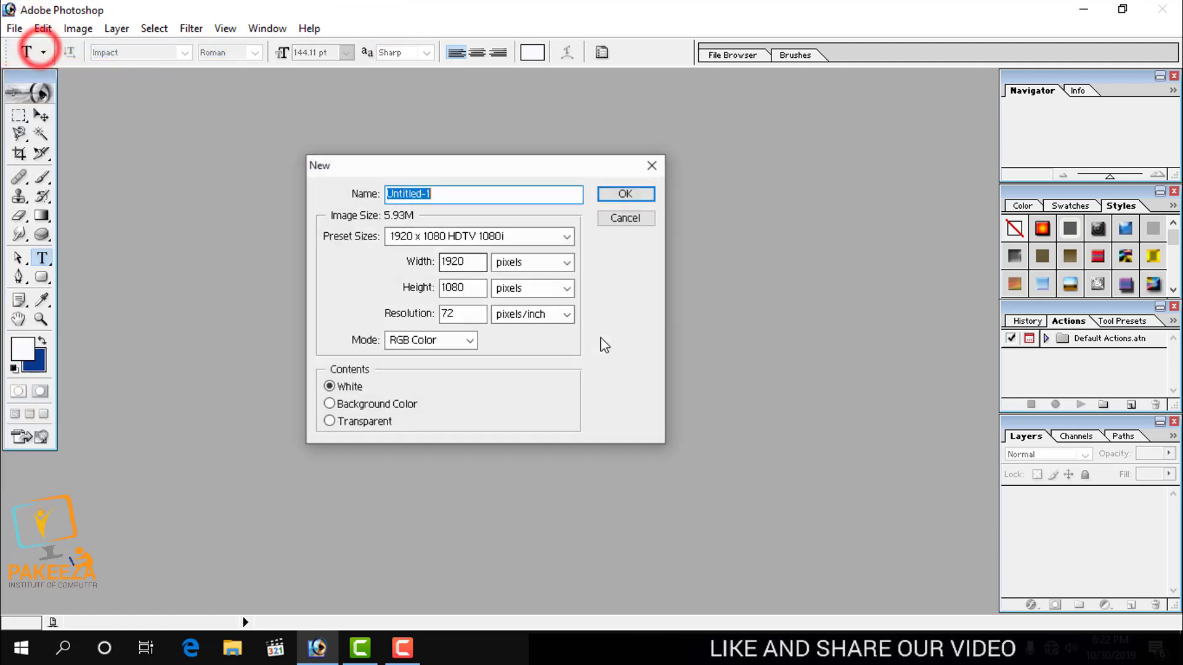
pyautogui.click(620, 195)
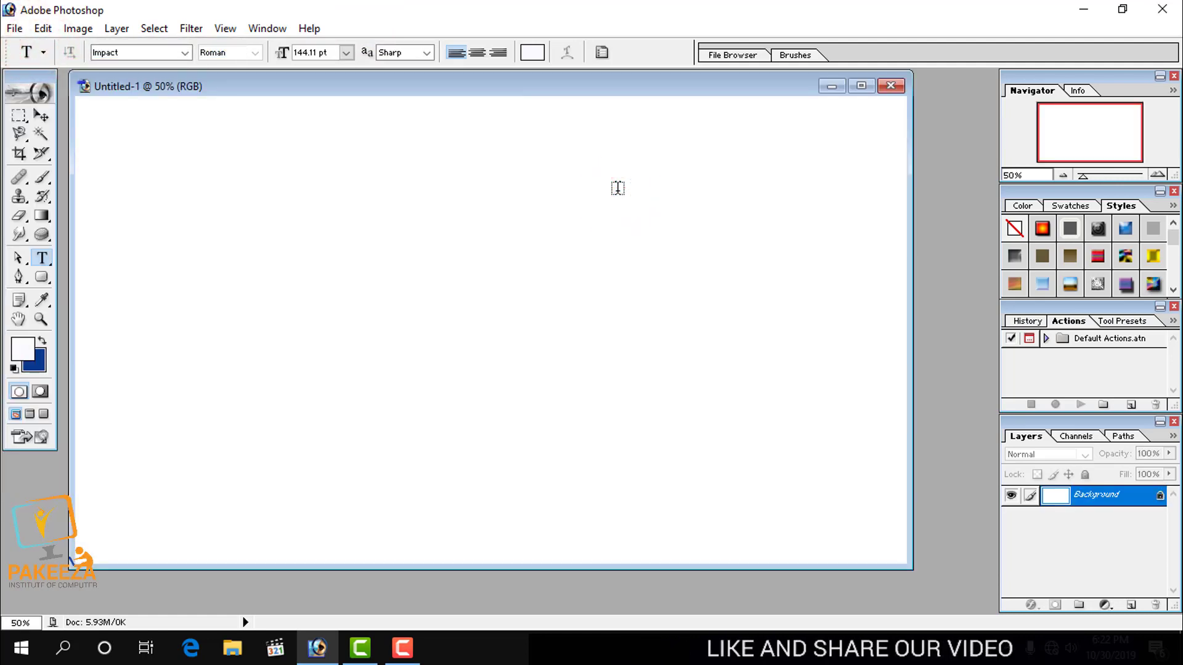
pyautogui.moveTo(310, 87); pyautogui.dragTo(328, 87)
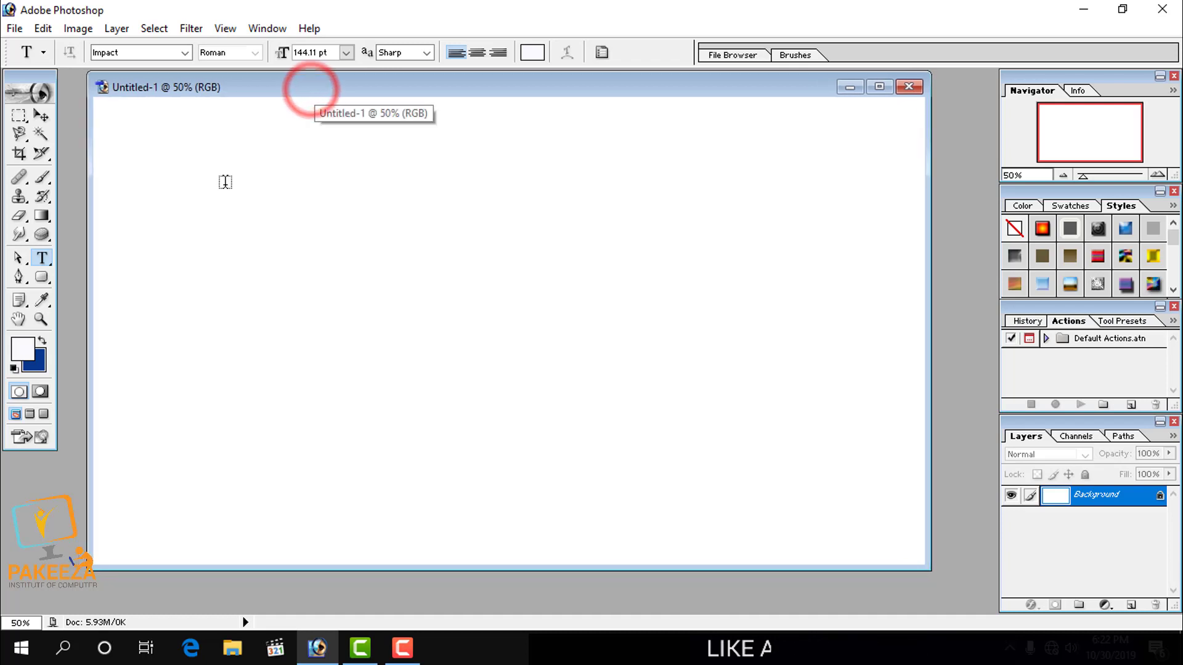
# Activate the Horizontal Type tool and set its font family to Futura BdCn BT
pyautogui.click(45, 264)
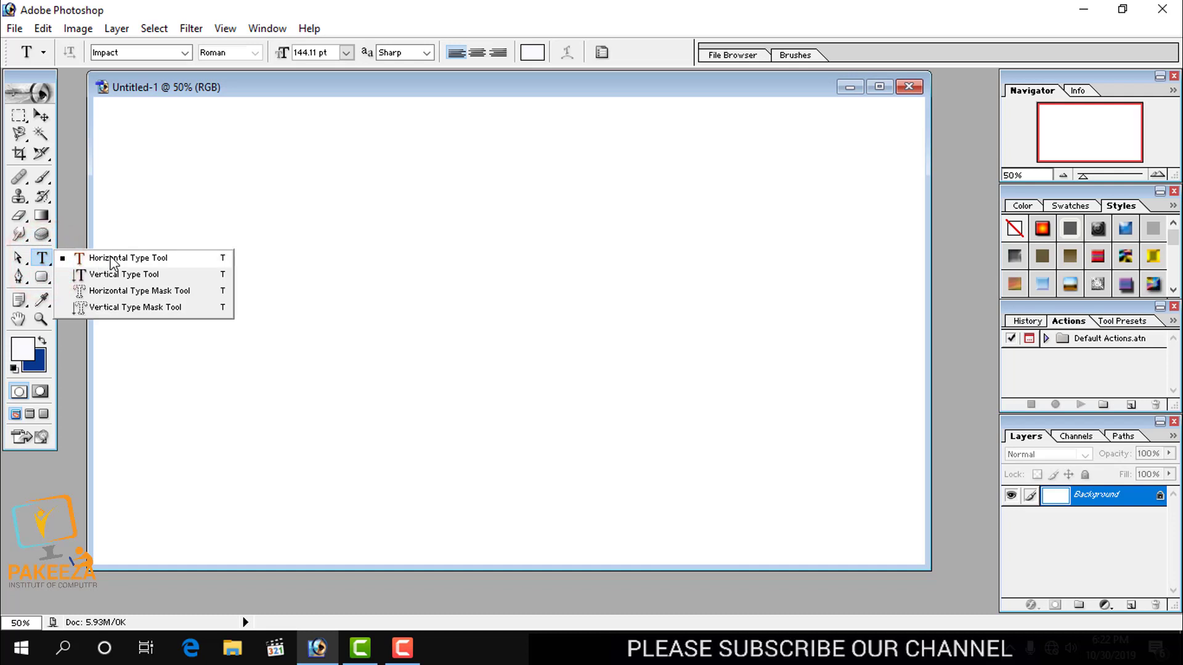
pyautogui.click(113, 263)
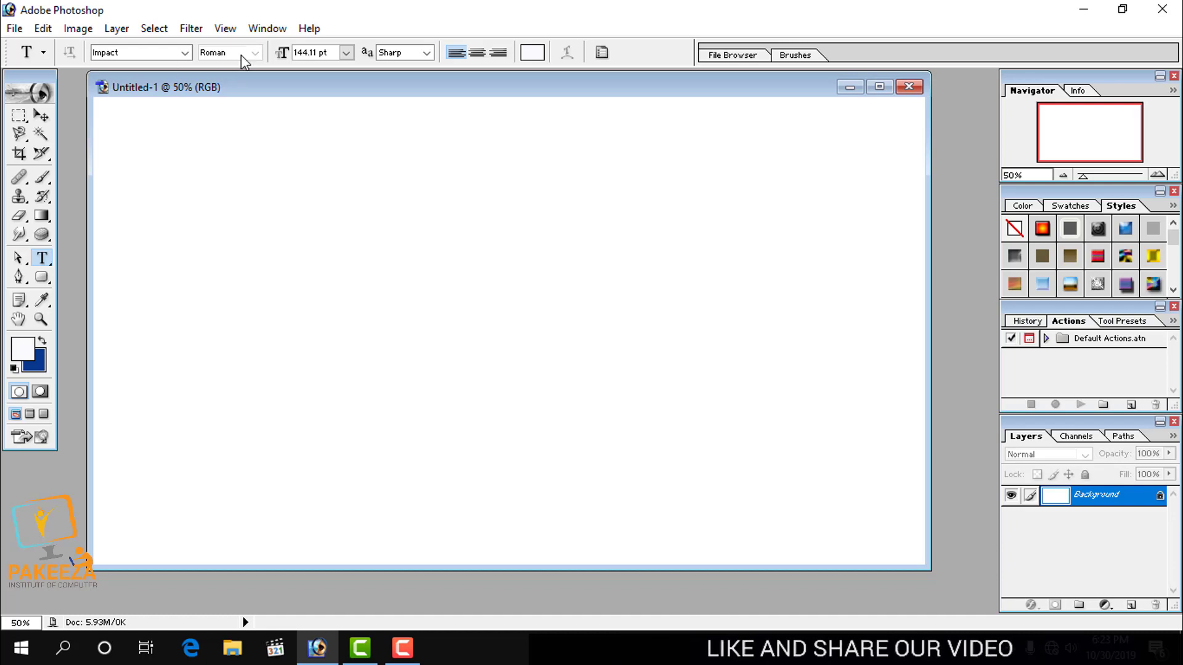
pyautogui.click(44, 53)
pyautogui.click(265, 15)
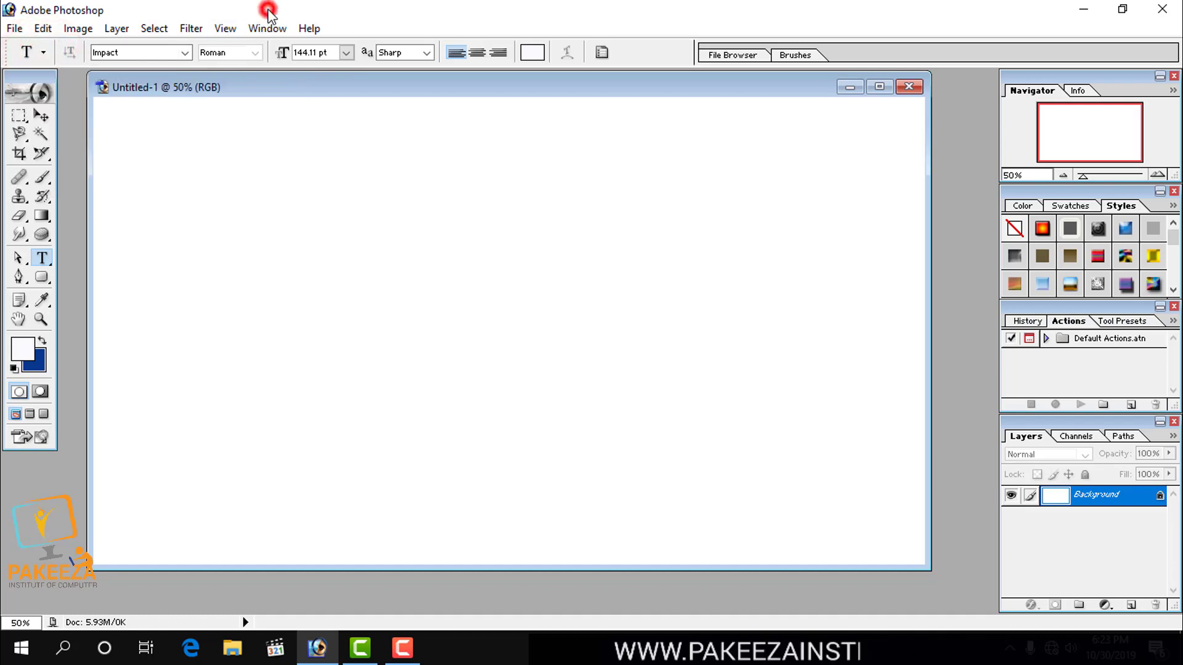
pyautogui.click(185, 54)
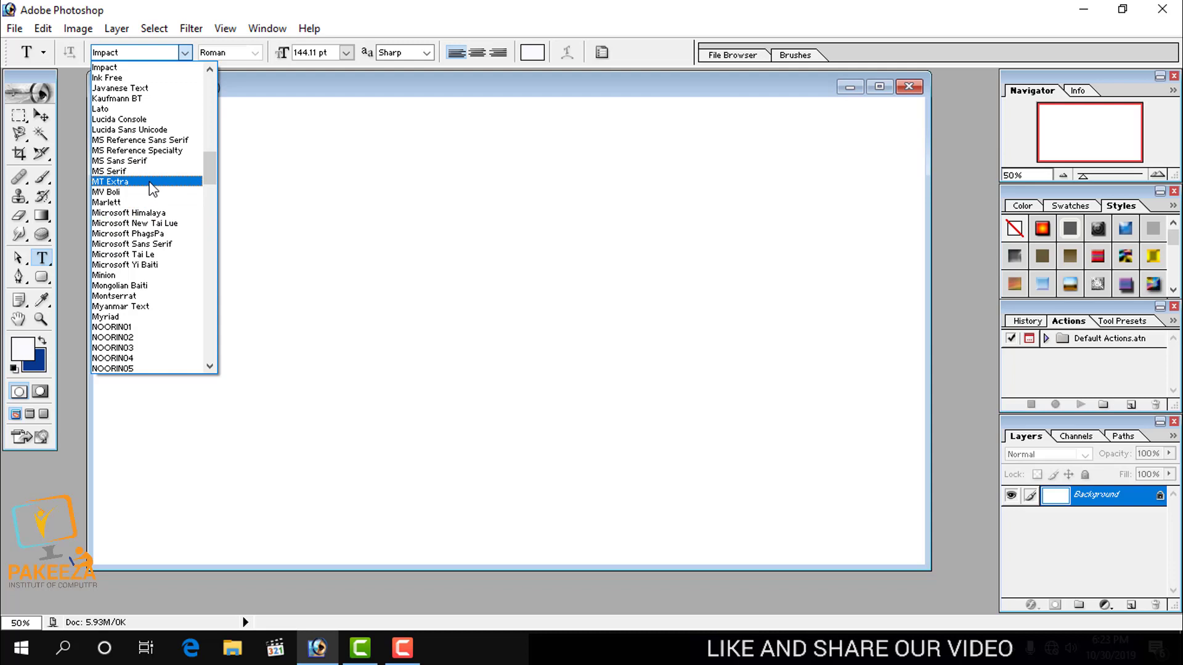
pyautogui.click(130, 54)
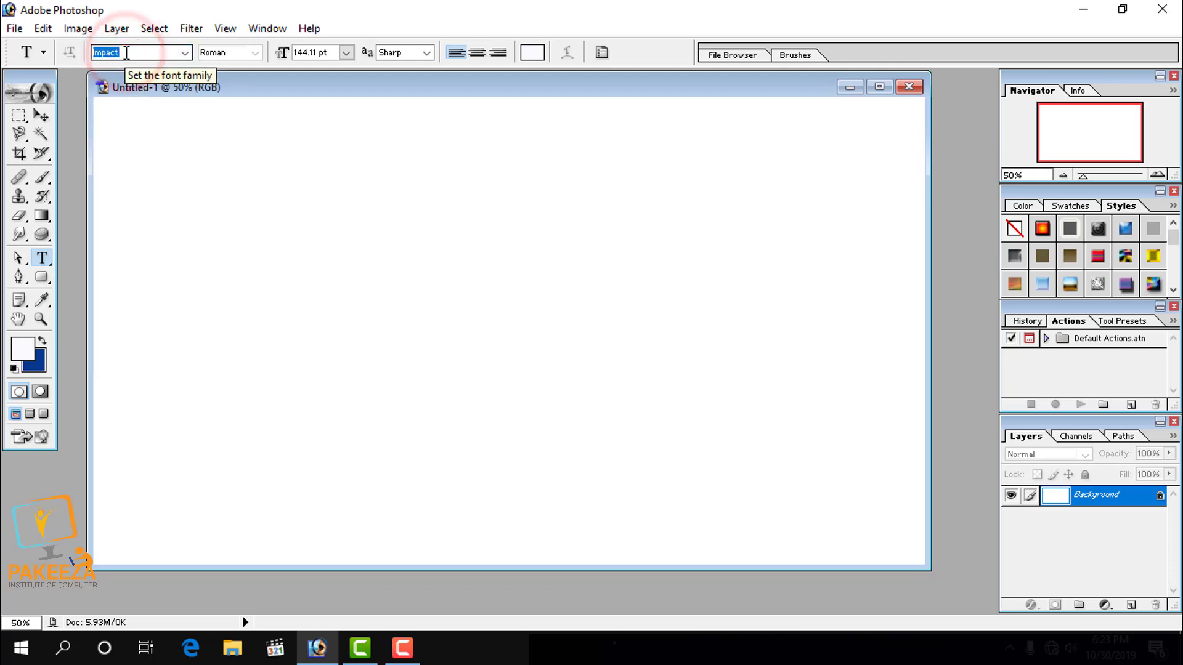
pyautogui.write('Futura BdCn BT')
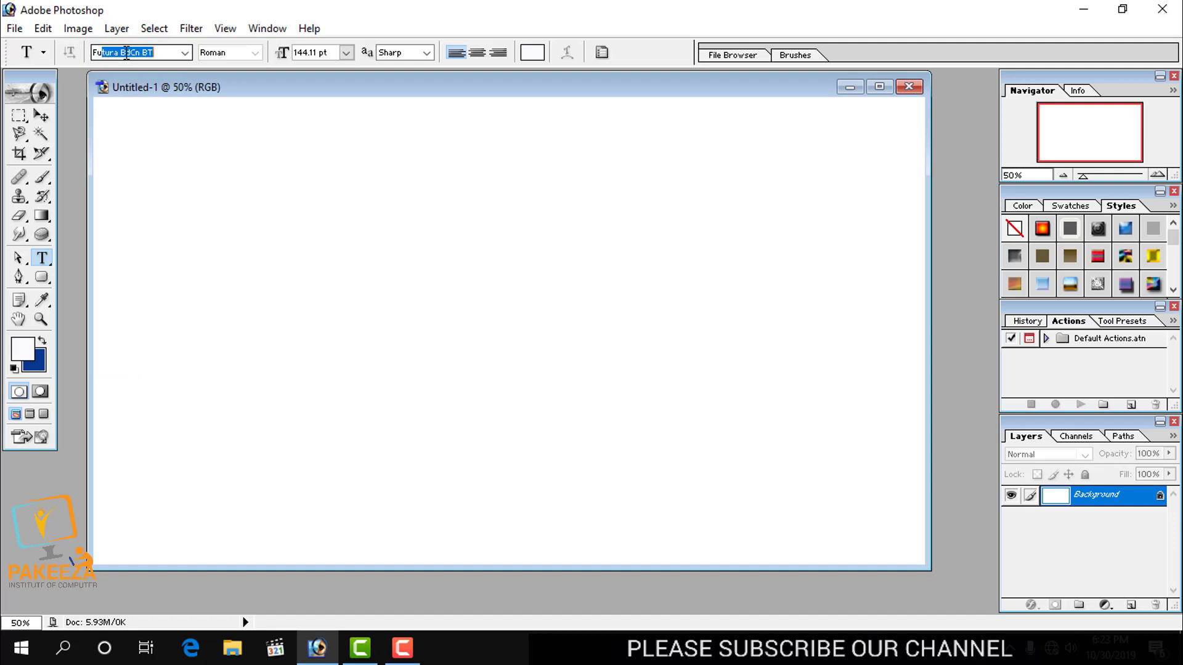
pyautogui.press('Return')
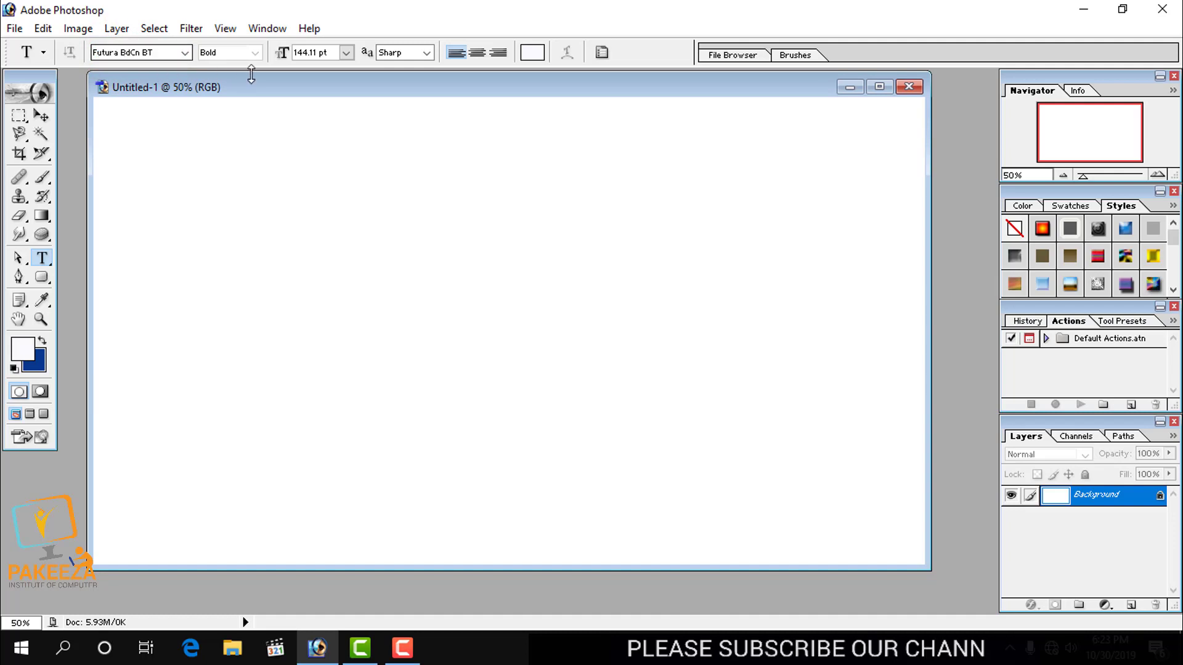
# Set the font size to 48 pt and look through the anti-aliasing options
pyautogui.click(347, 54)
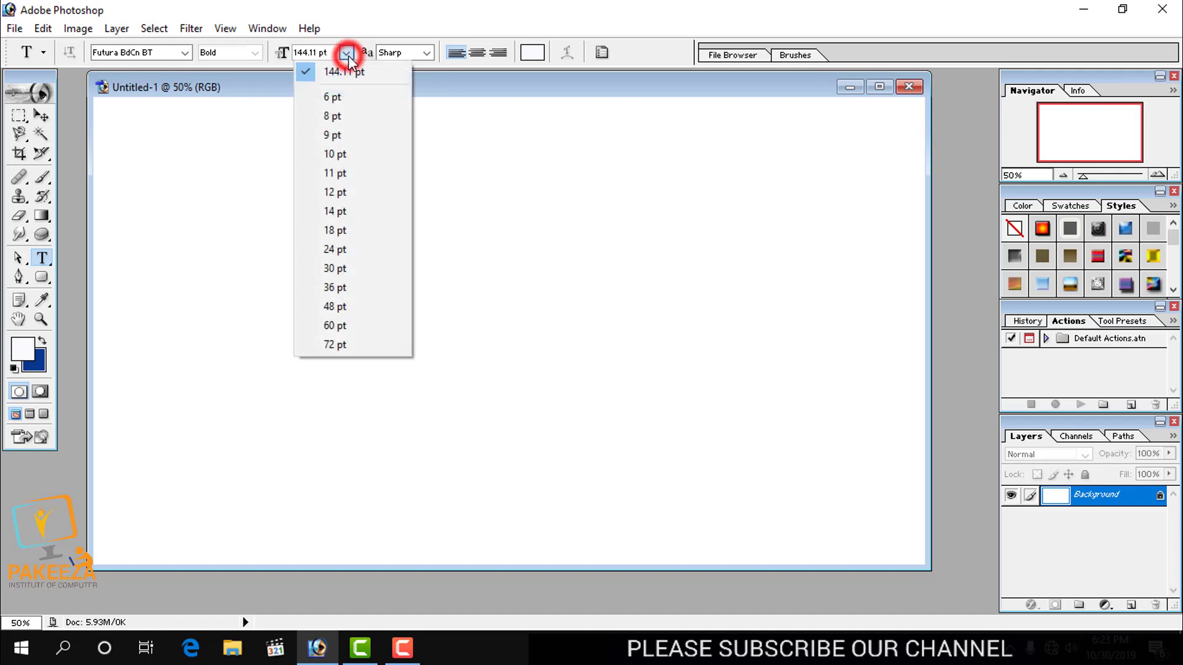
pyautogui.click(341, 307)
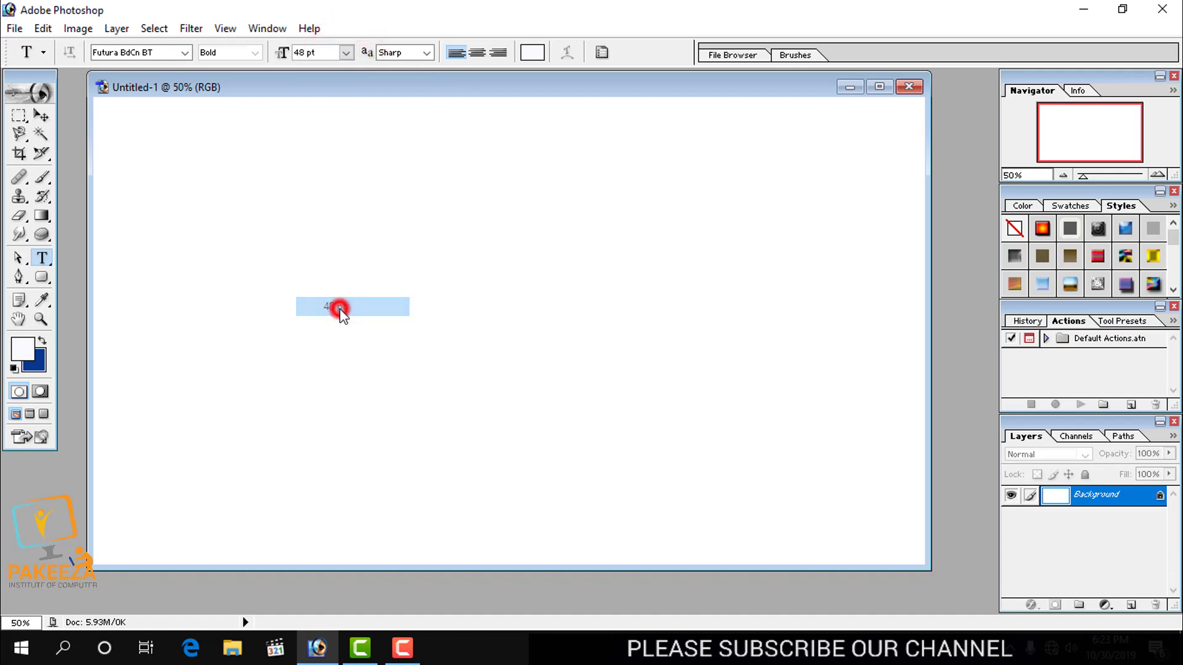
pyautogui.click(427, 54)
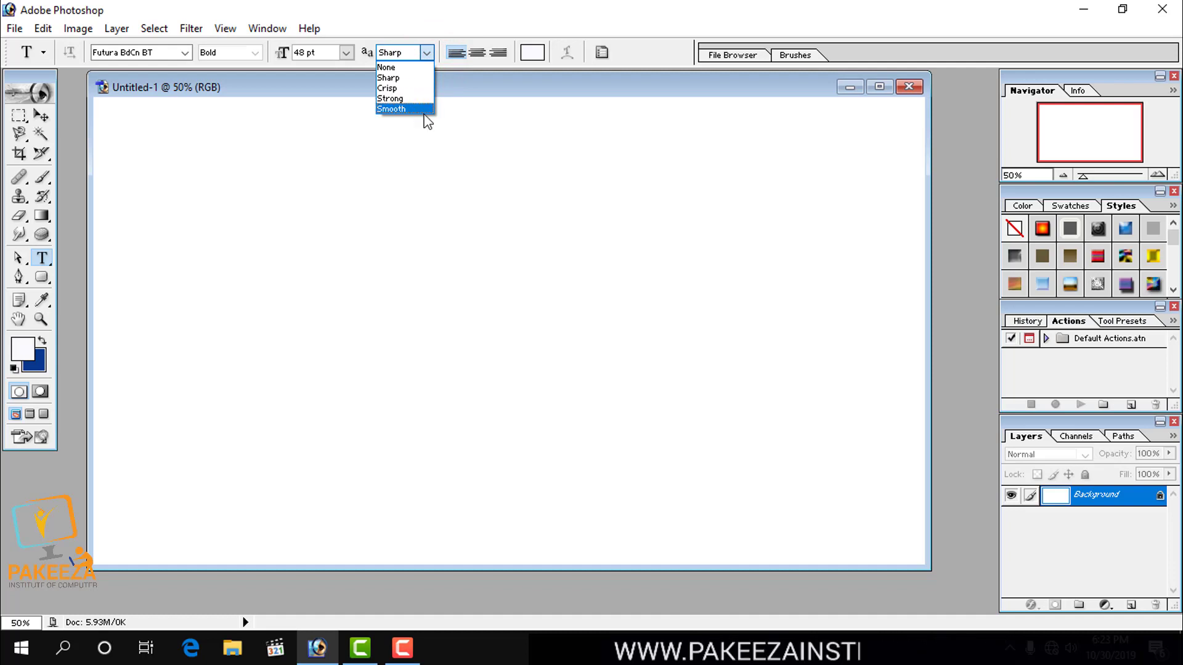
pyautogui.click(467, 19)
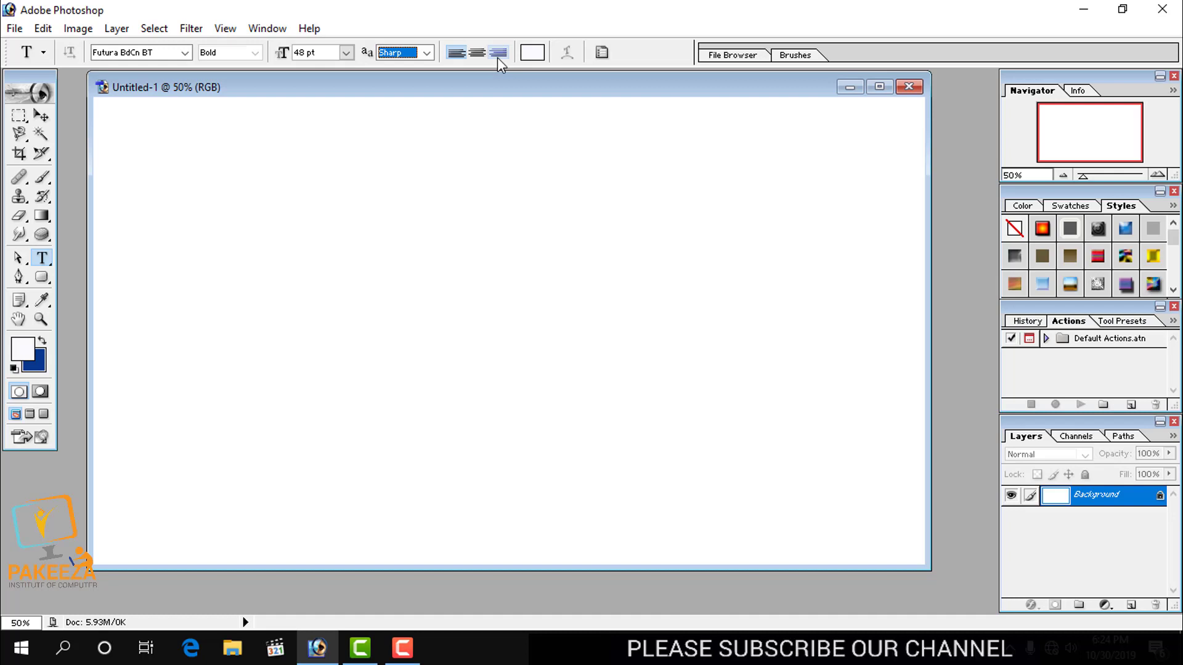
# Set the text colour to bright blue, hex 0E0EE6
pyautogui.click(534, 56)
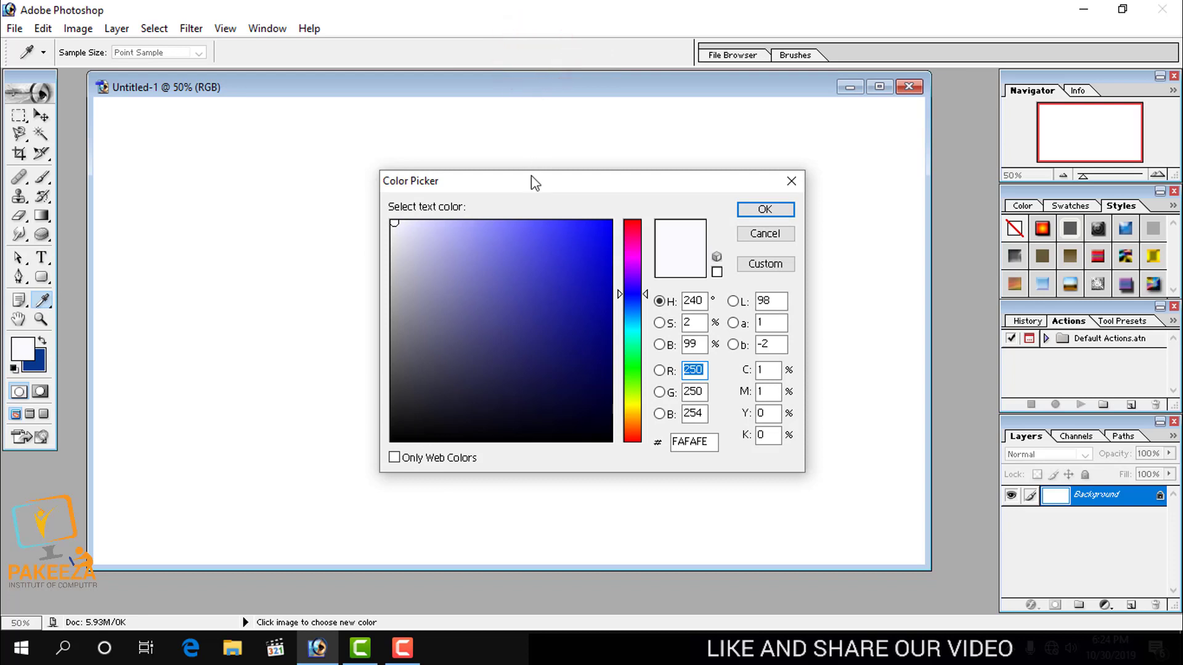
pyautogui.moveTo(531, 181); pyautogui.dragTo(464, 188)
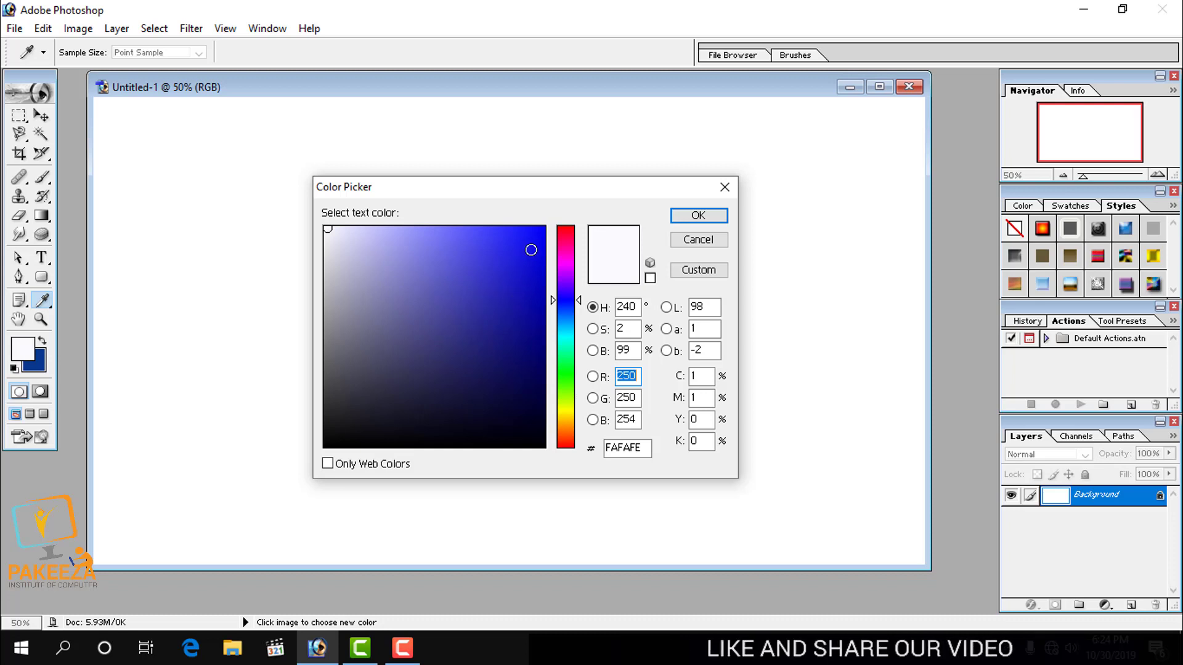
pyautogui.click(531, 250)
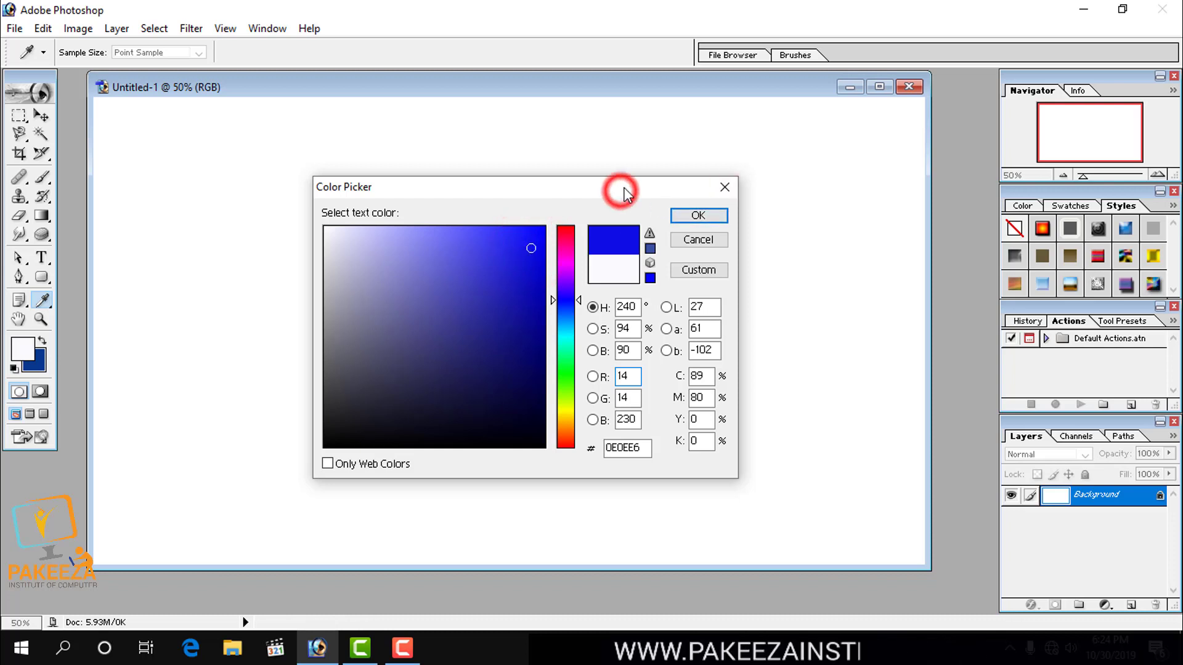
pyautogui.moveTo(620, 191); pyautogui.dragTo(656, 150)
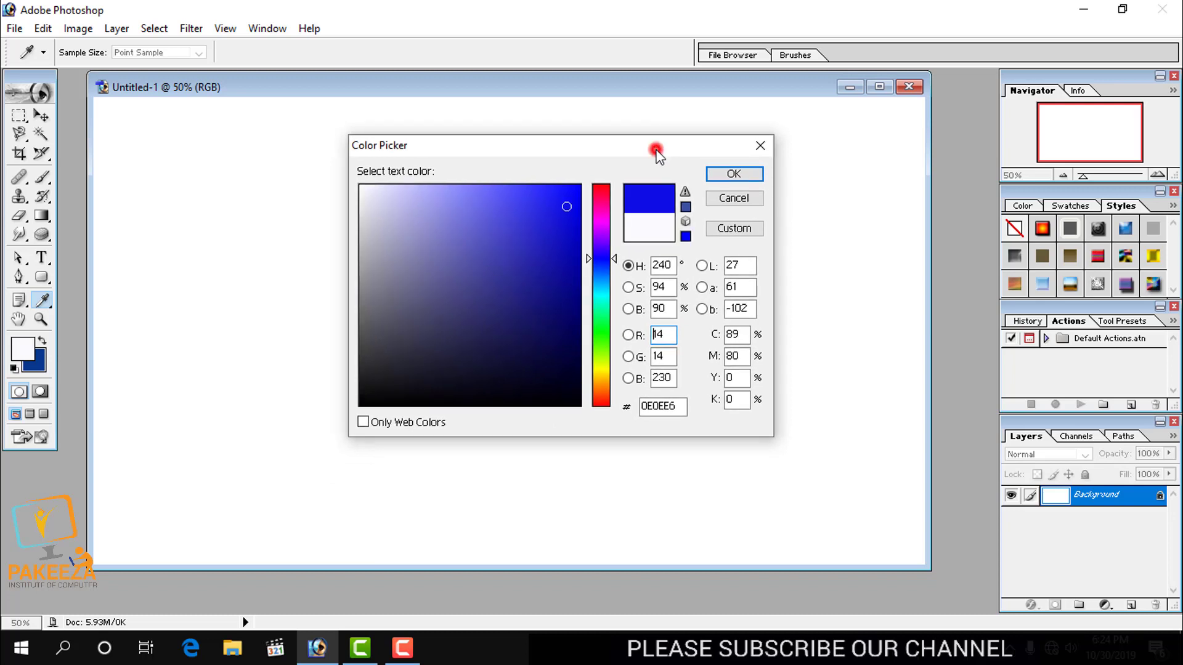
pyautogui.moveTo(656, 151); pyautogui.dragTo(545, 149)
pyautogui.click(677, 180)
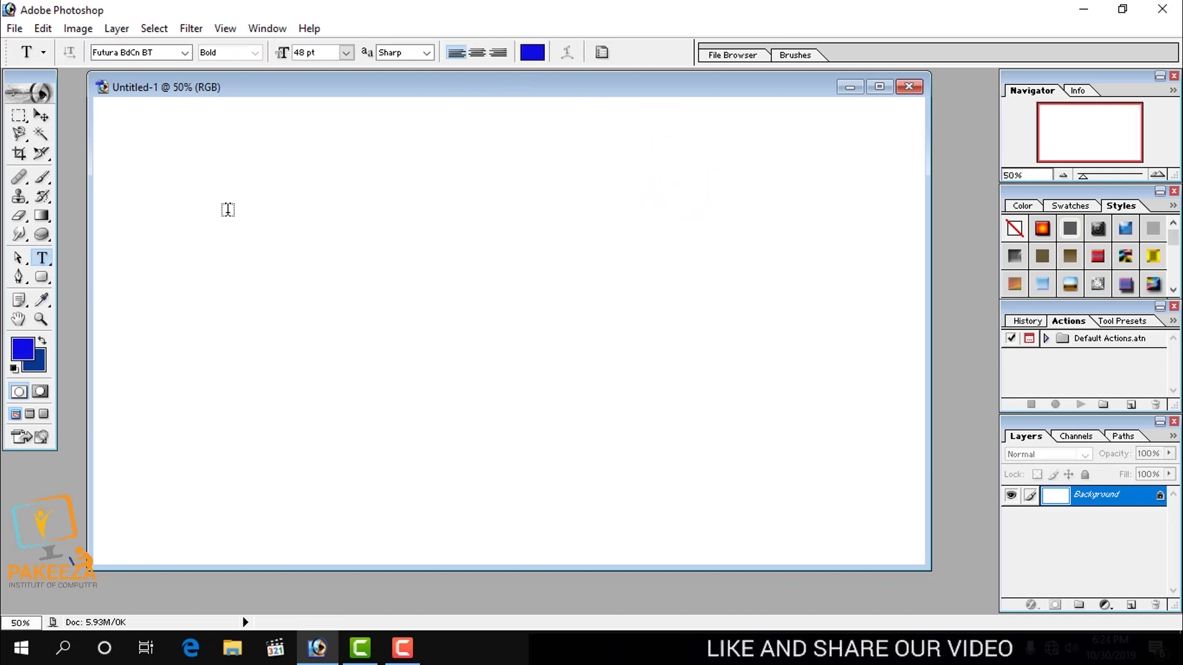
pyautogui.moveTo(242, 92); pyautogui.dragTo(271, 104)
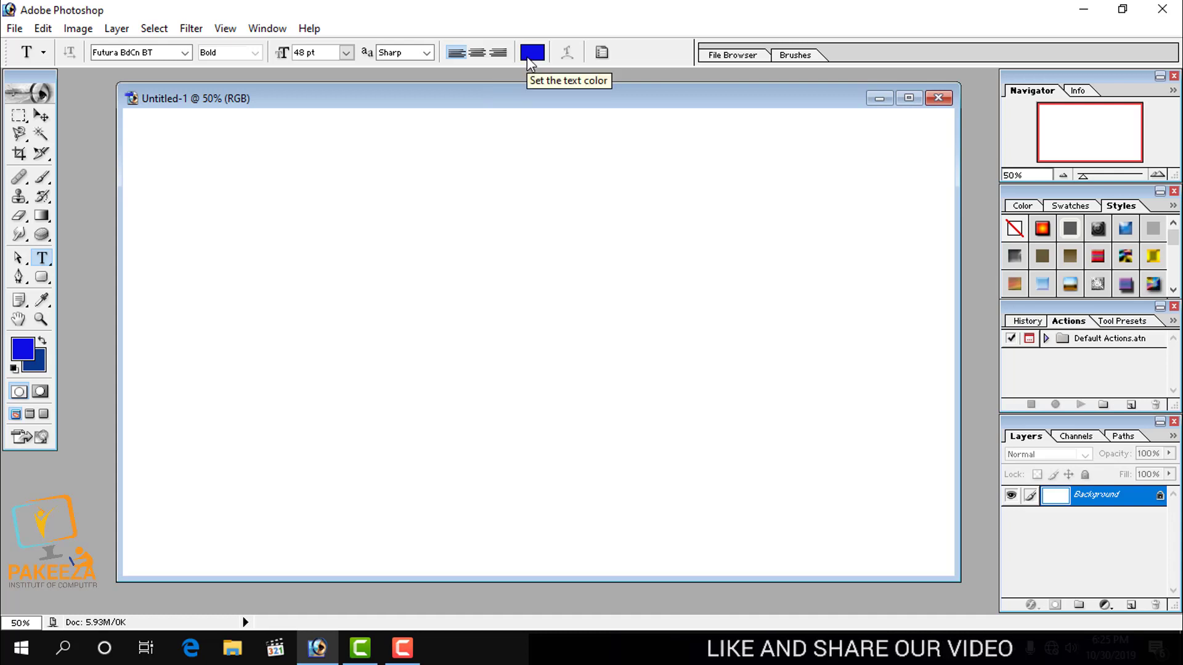
# Add the text "Pakeeza institute" at 72 pt in the upper-left area of the canvas
pyautogui.click(258, 249)
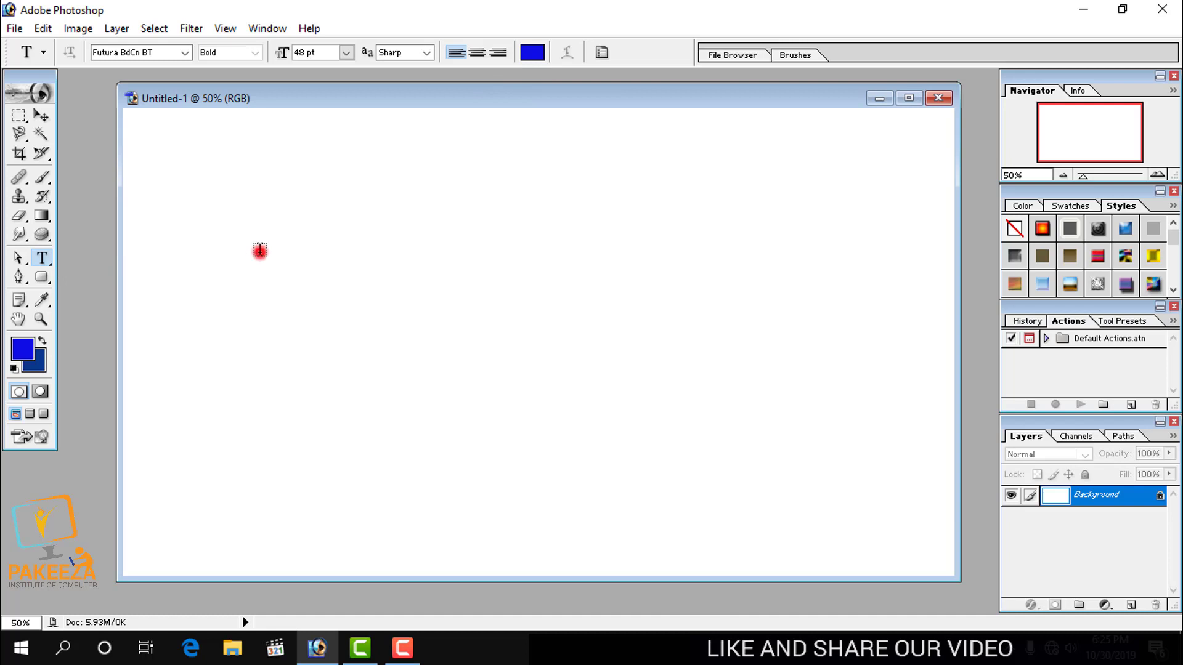
pyautogui.click(346, 52)
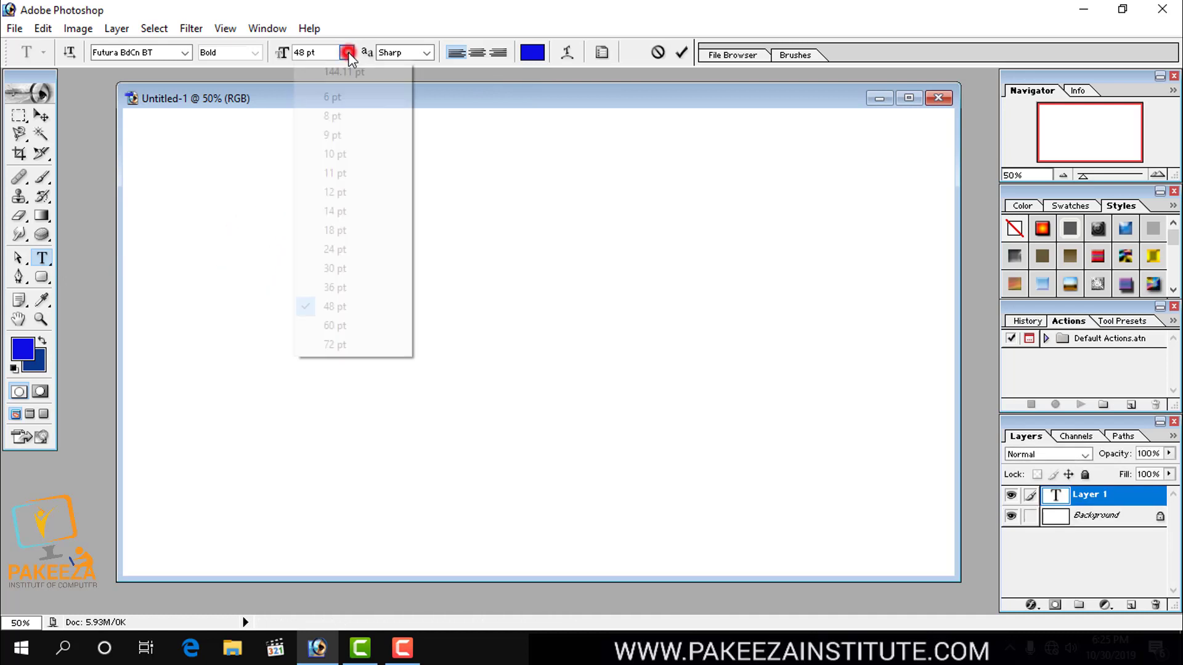
pyautogui.click(349, 344)
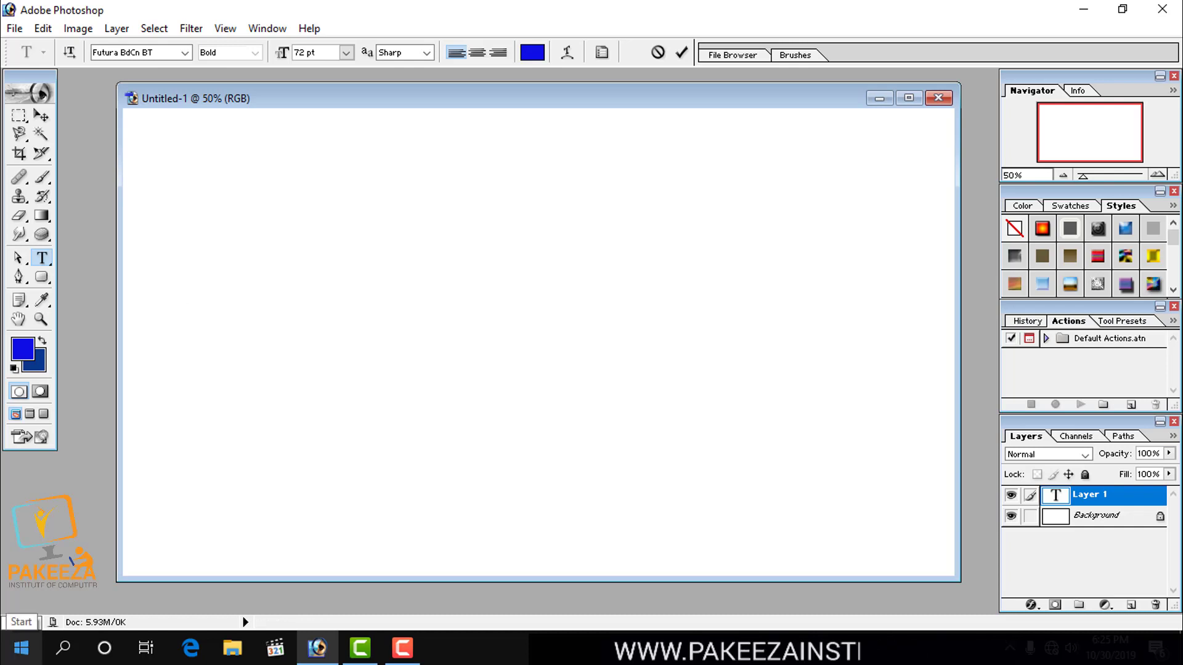
pyautogui.write('Pa')
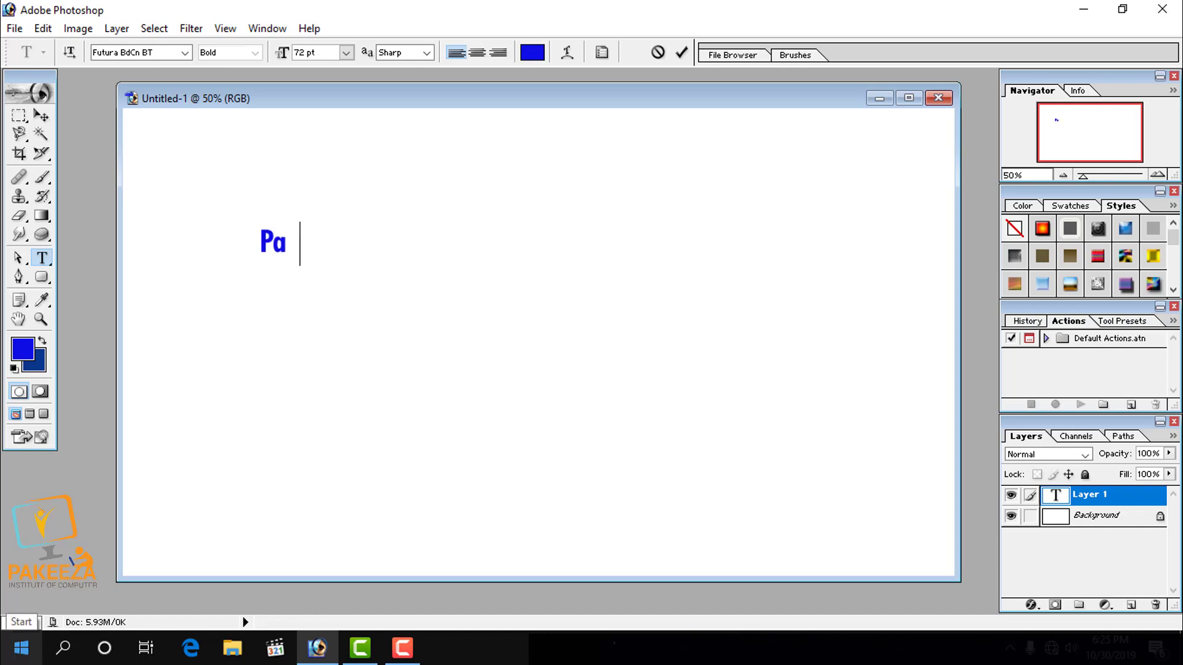
pyautogui.write('keeza')
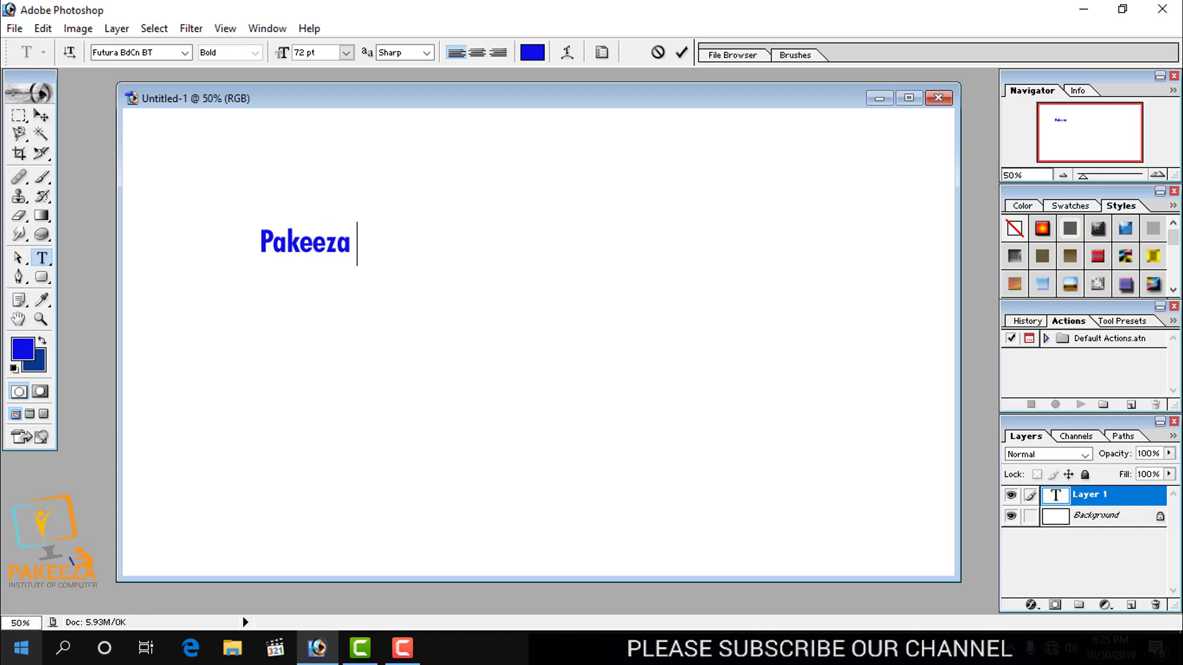
pyautogui.write(' institu')
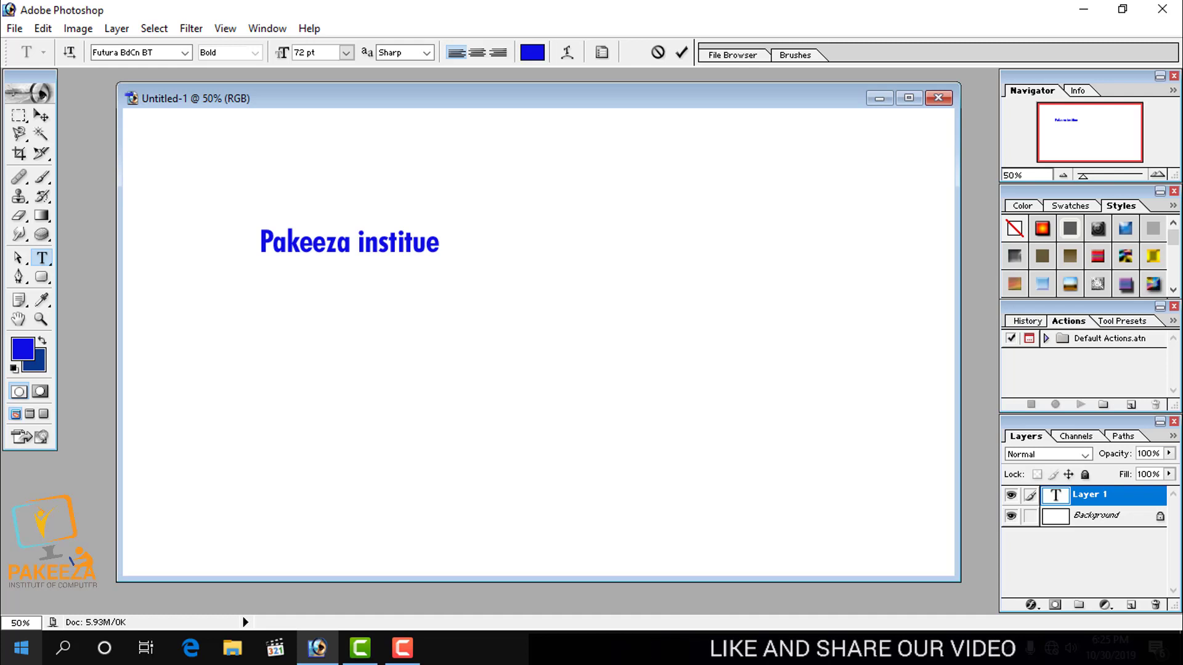
pyautogui.write('te')
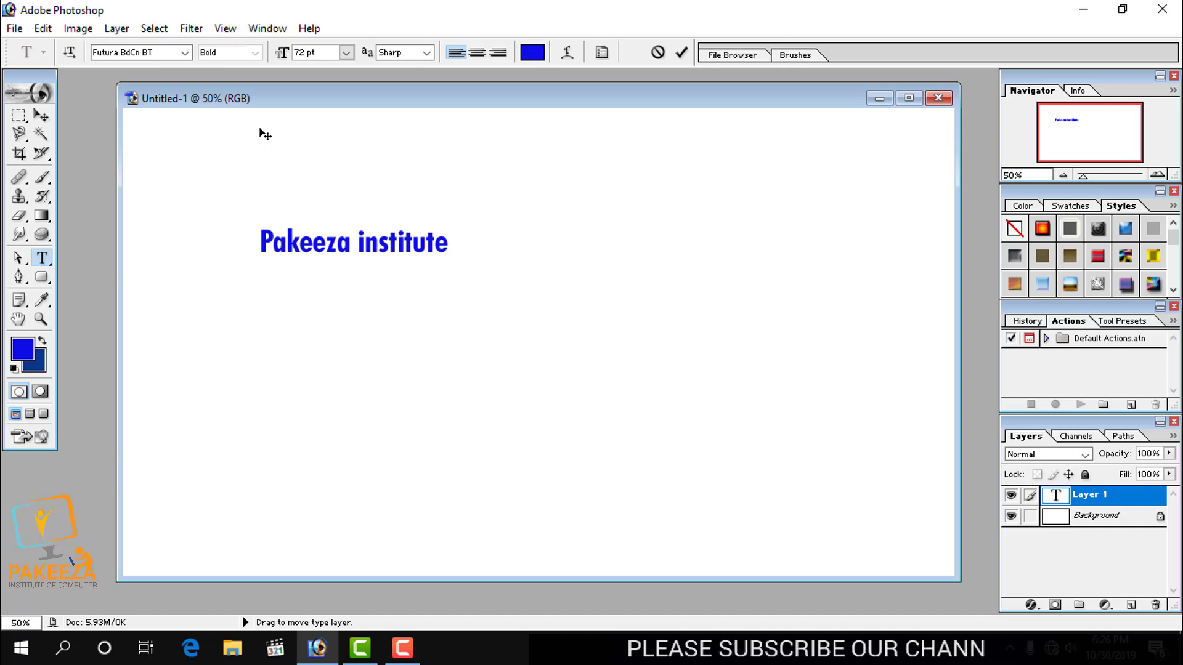
pyautogui.write('v')
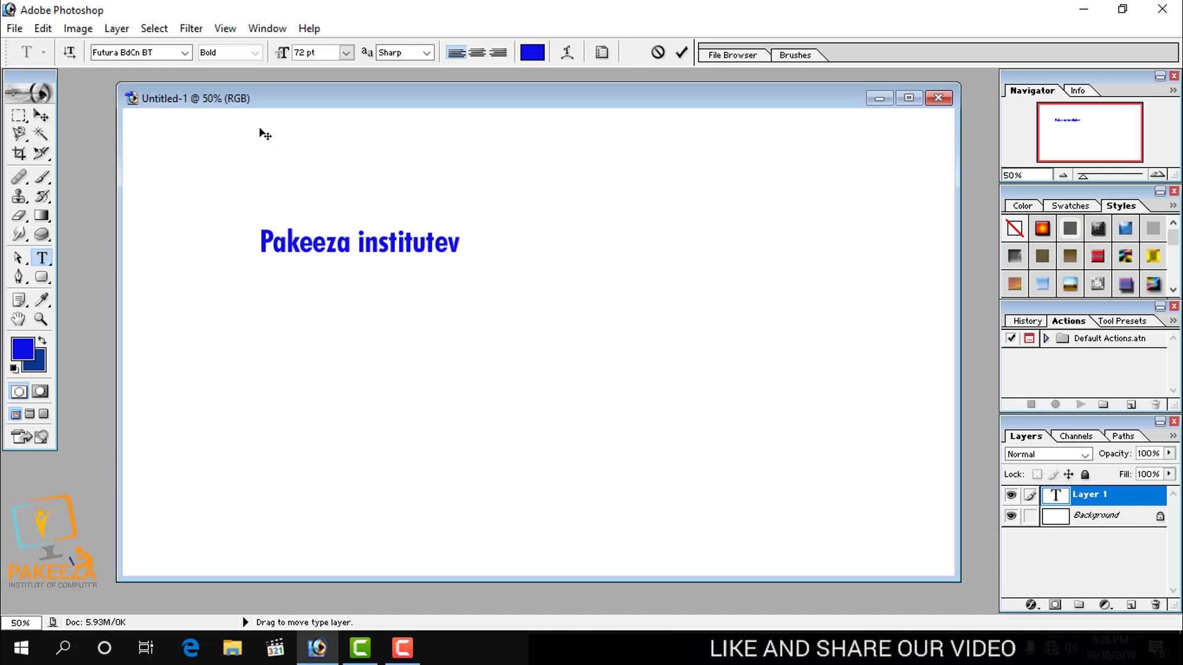
pyautogui.press('BackSpace')
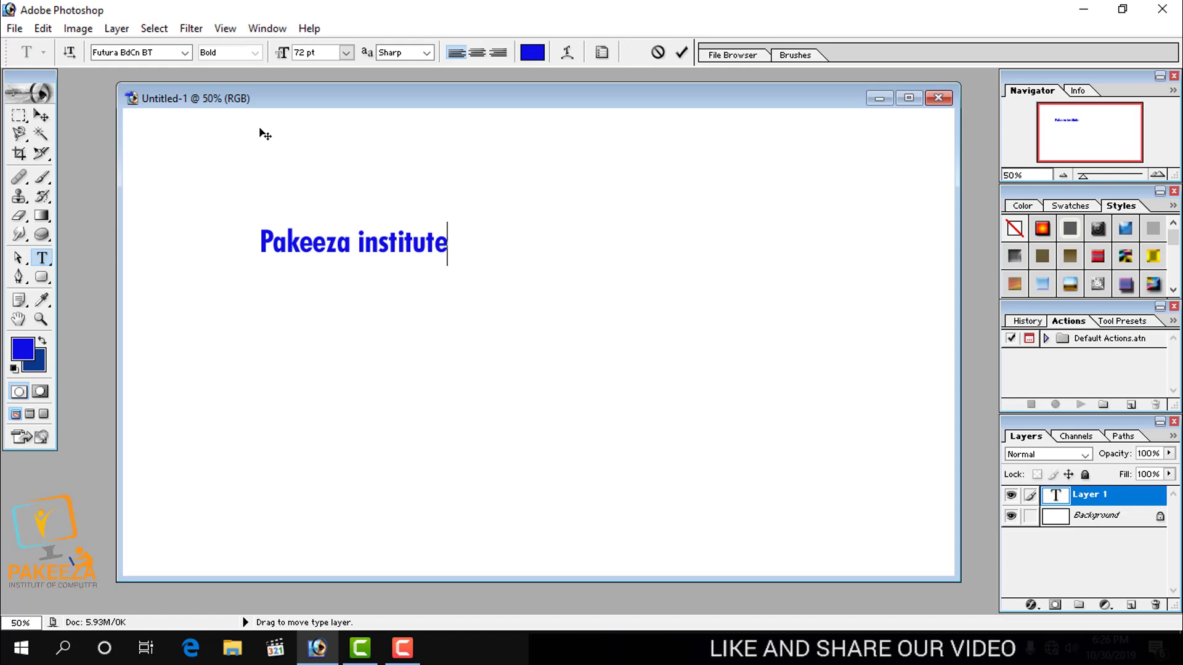
# Move the "Pakeeza institute" text slightly towards the canvas's upper-left, scale it proportionally to about 237%, and apply the transformation
pyautogui.click(47, 120)
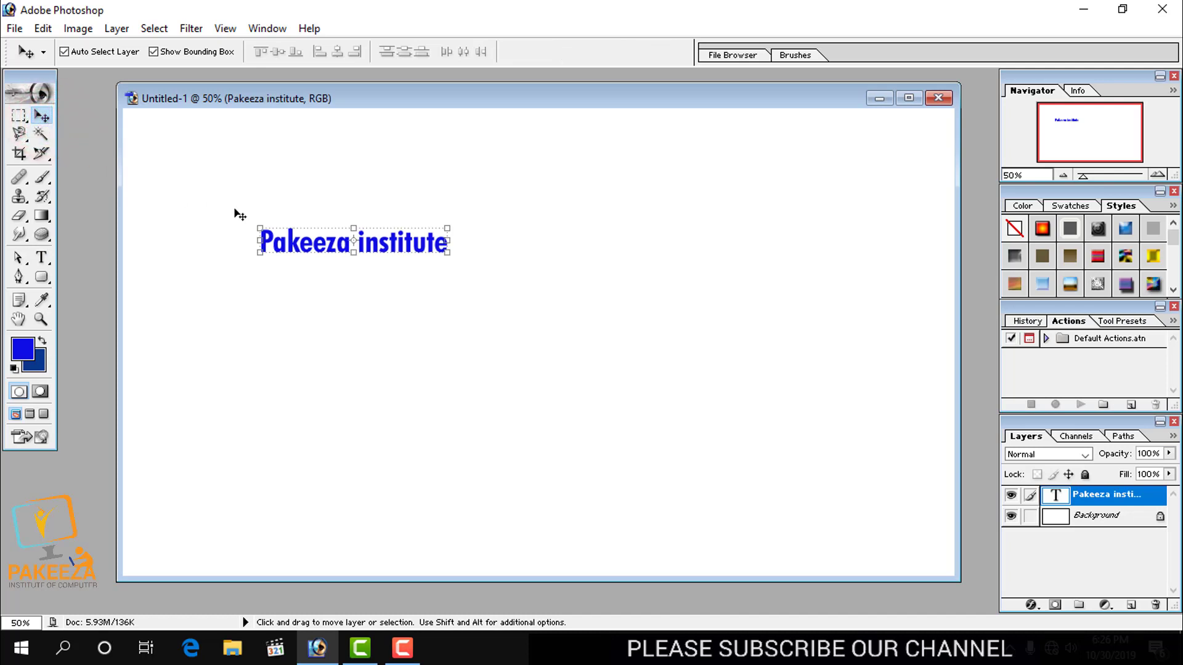
pyautogui.moveTo(356, 251); pyautogui.dragTo(338, 231)
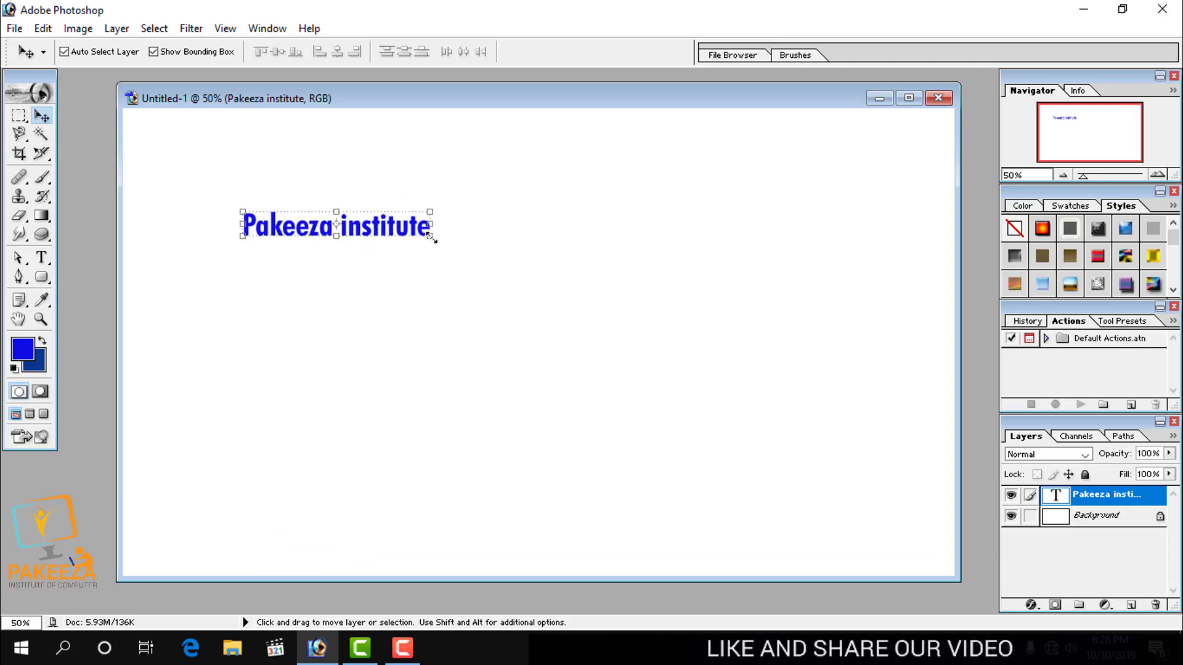
pyautogui.moveTo(430, 238); pyautogui.dragTo(507, 278)
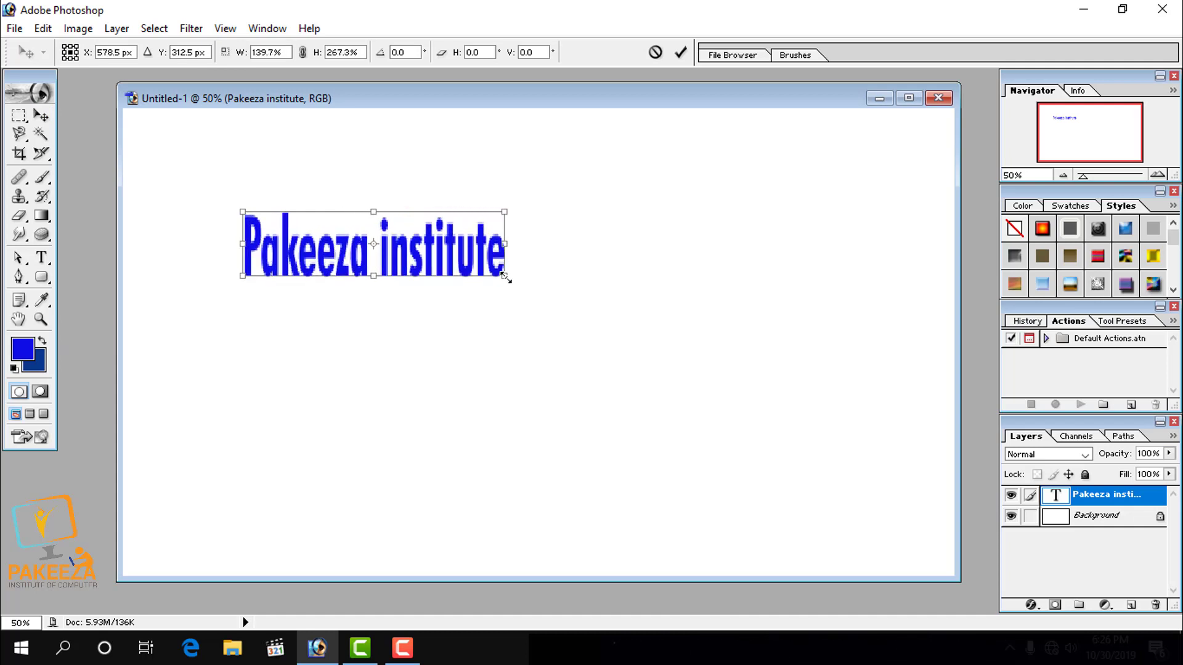
pyautogui.moveTo(506, 279); pyautogui.dragTo(682, 313)
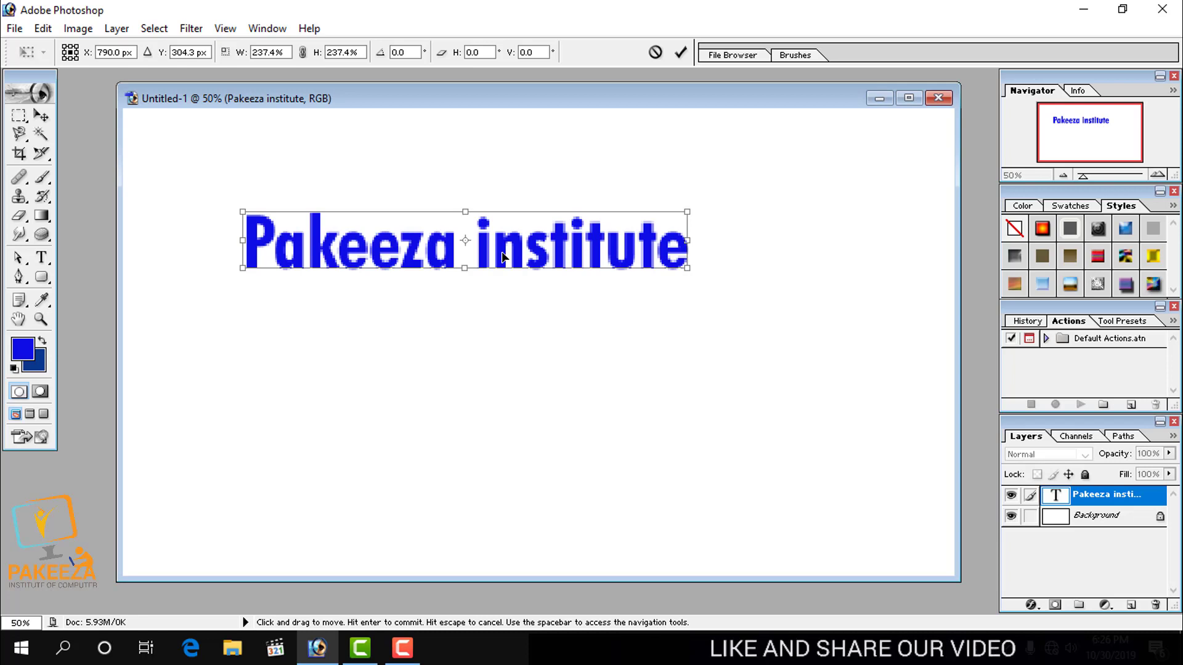
pyautogui.moveTo(502, 256); pyautogui.dragTo(507, 264)
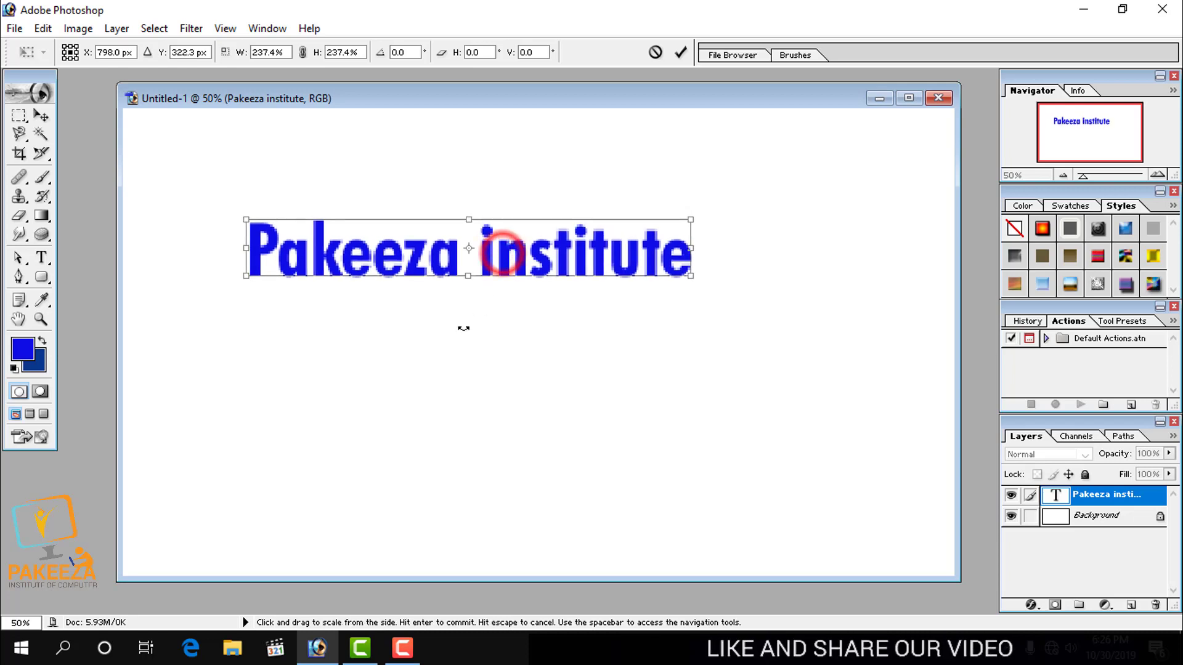
pyautogui.click(40, 115)
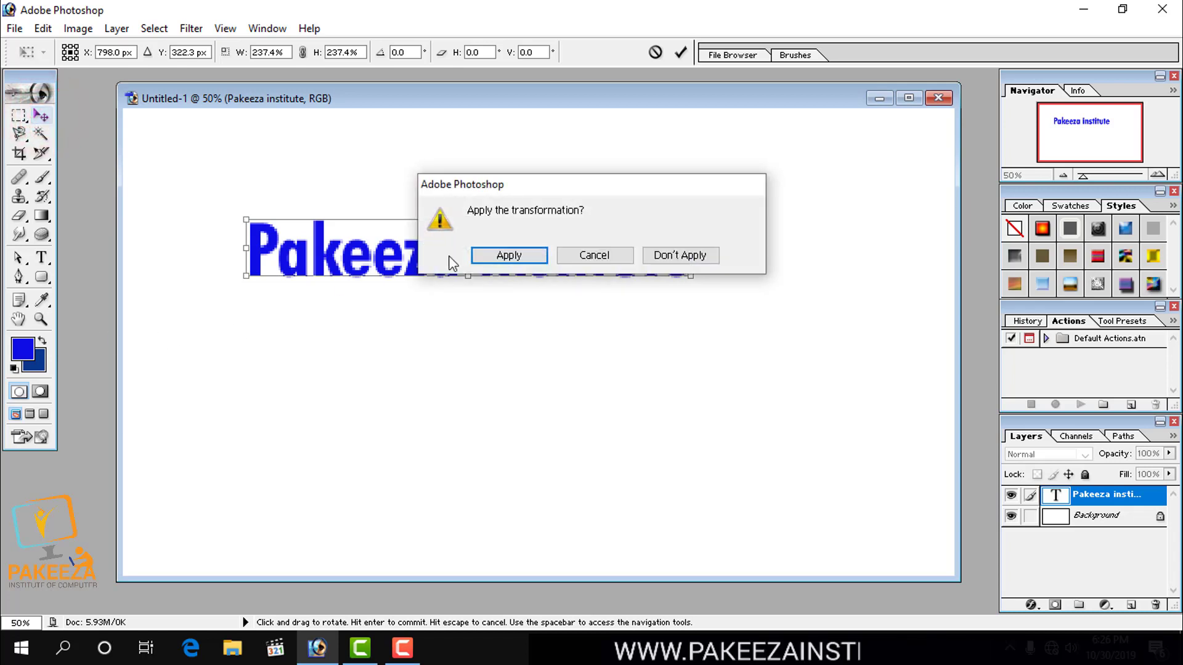
pyautogui.click(500, 255)
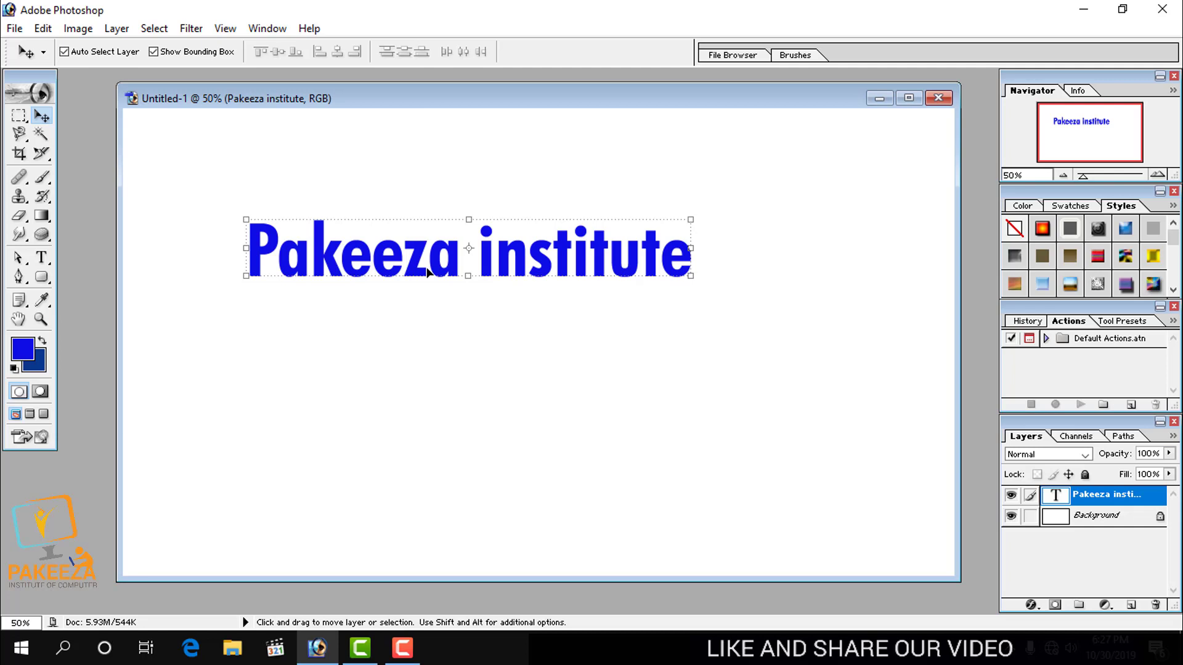
pyautogui.click(45, 261)
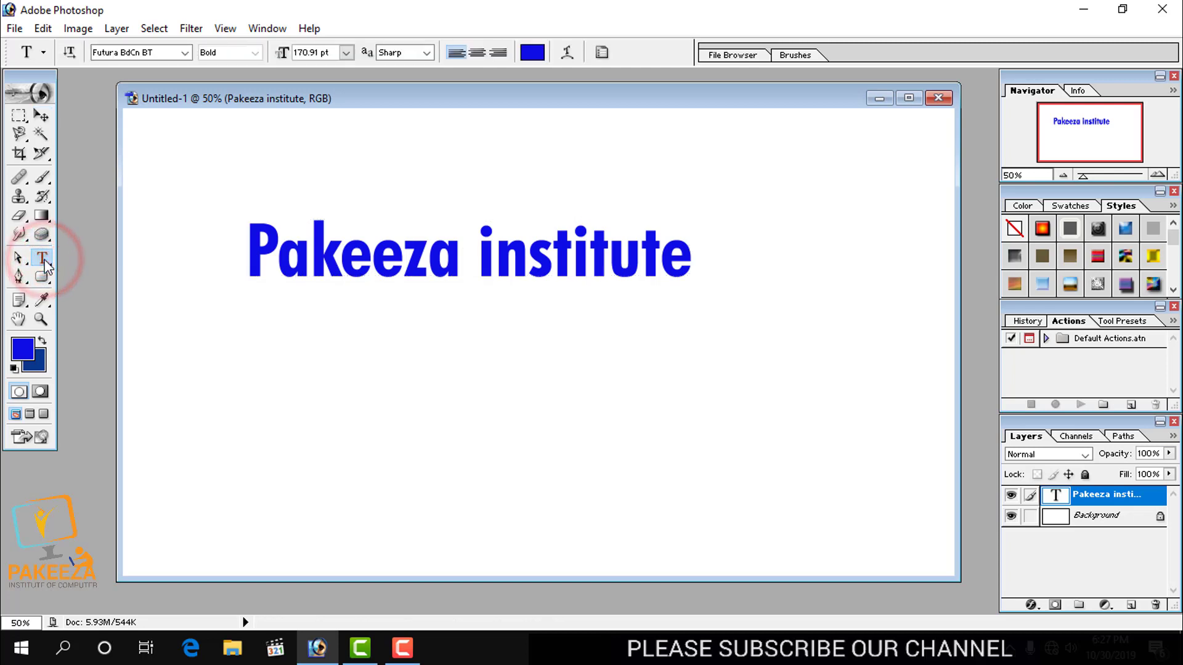
pyautogui.click(647, 264)
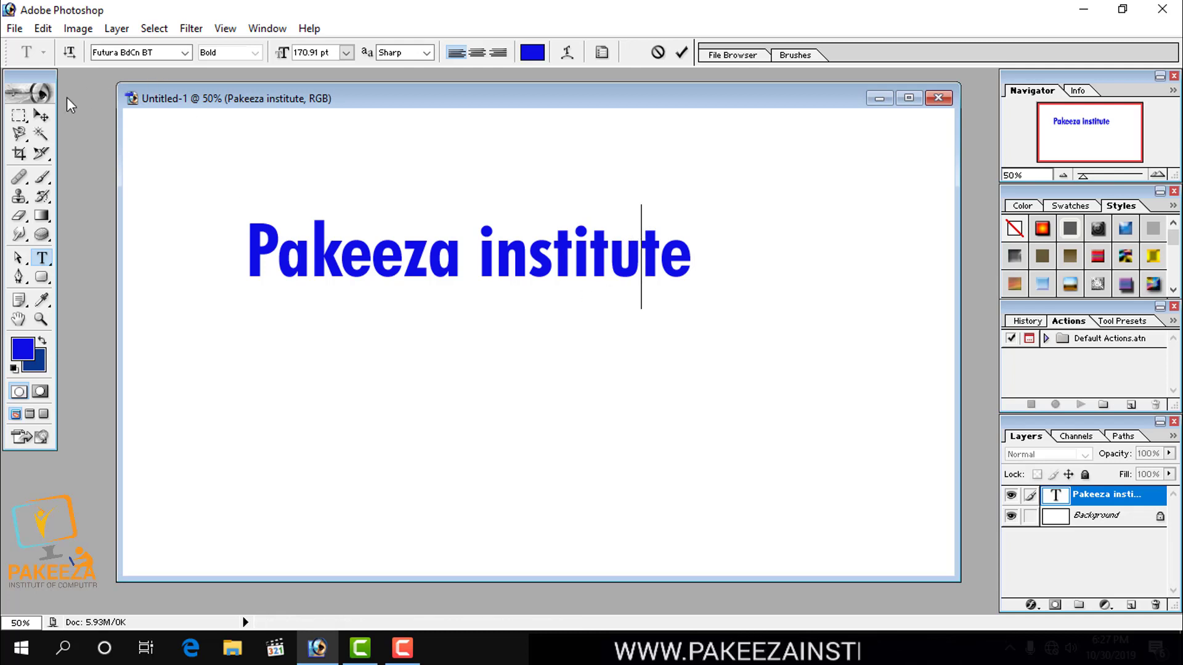
pyautogui.click(40, 116)
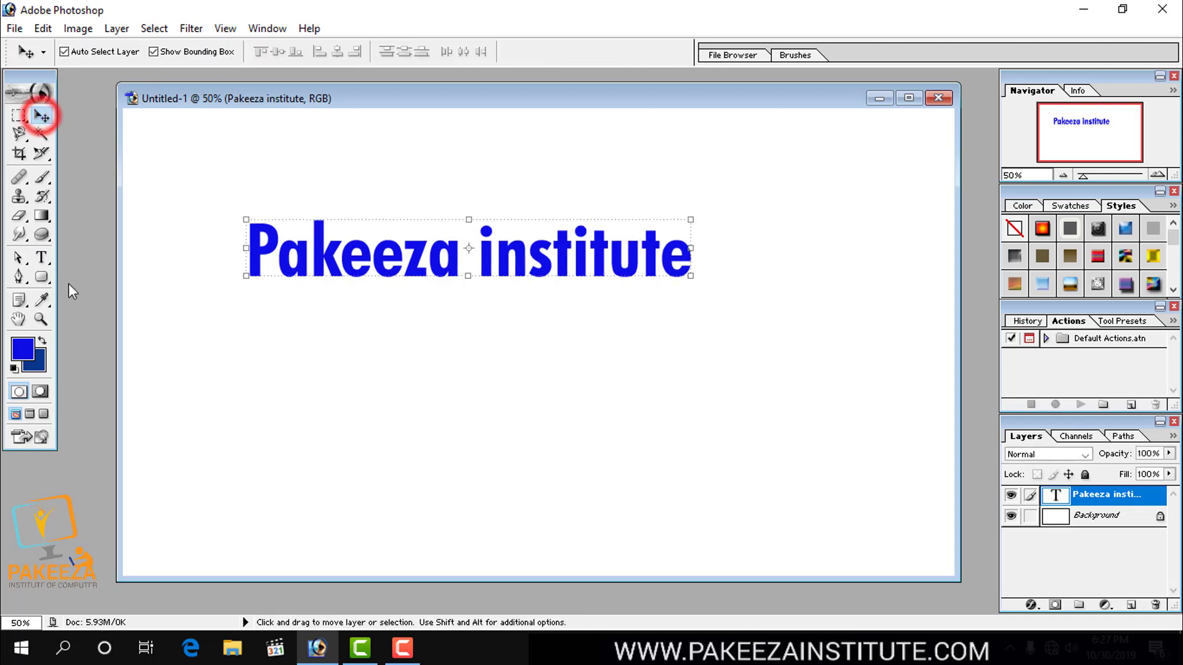
pyautogui.click(43, 258)
pyautogui.click(383, 173)
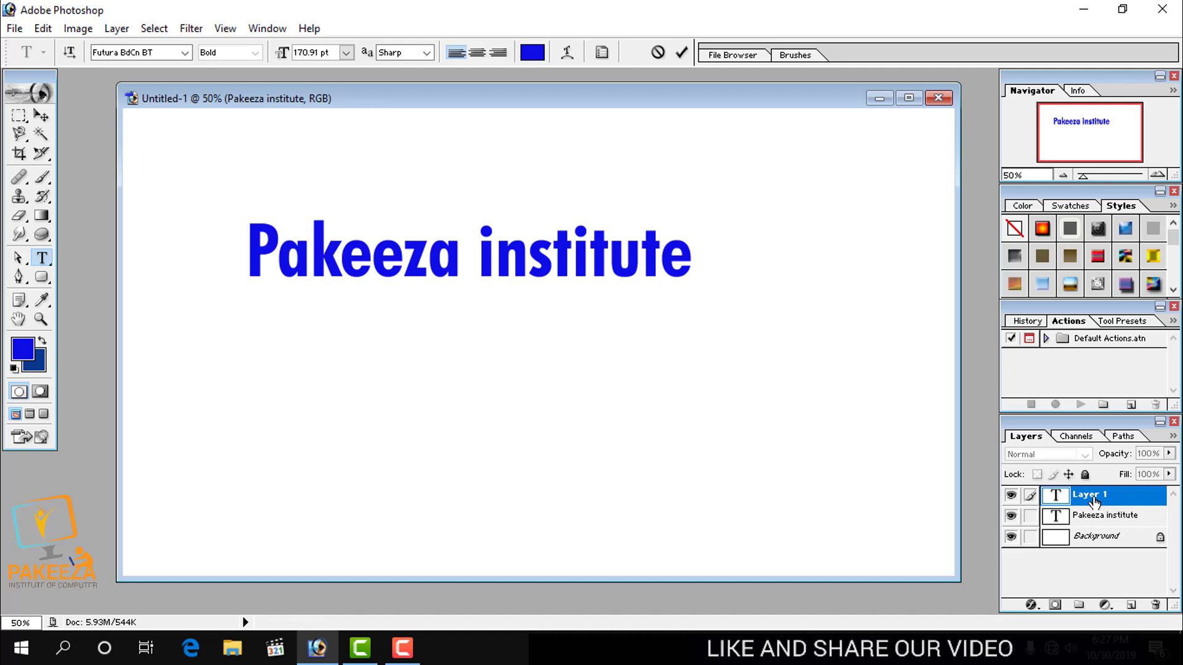
pyautogui.moveTo(1094, 502); pyautogui.dragTo(1155, 605)
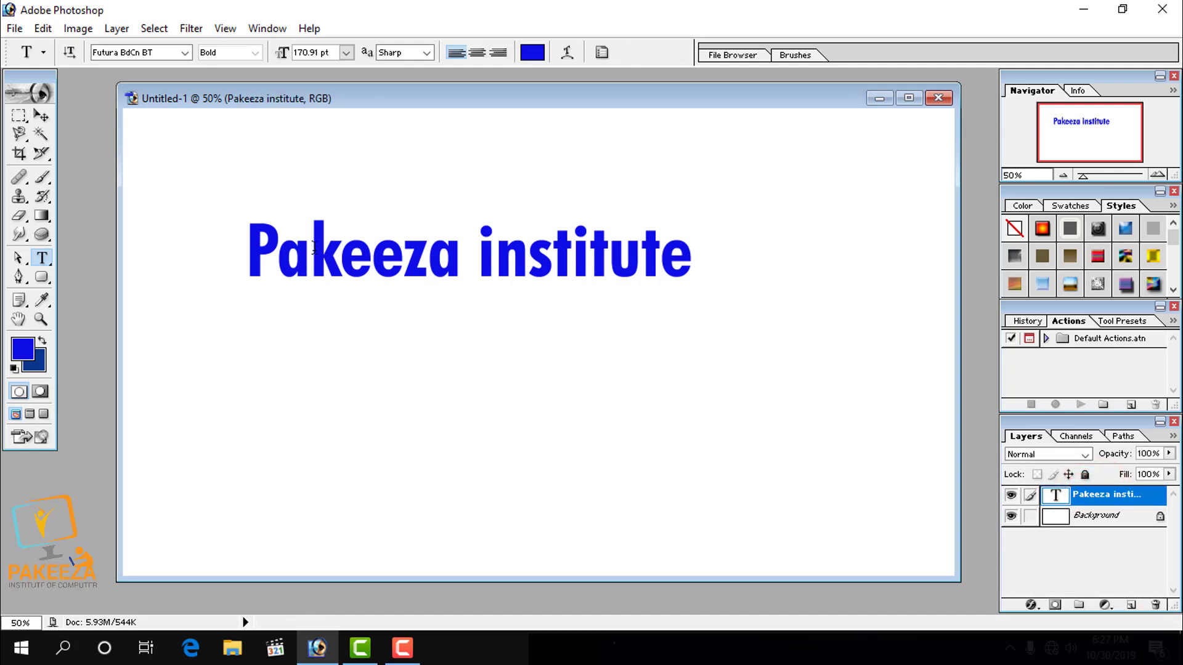
# Select the whole "Pakeeza institute" text for editing and change its font family to Roboto
pyautogui.click(41, 258)
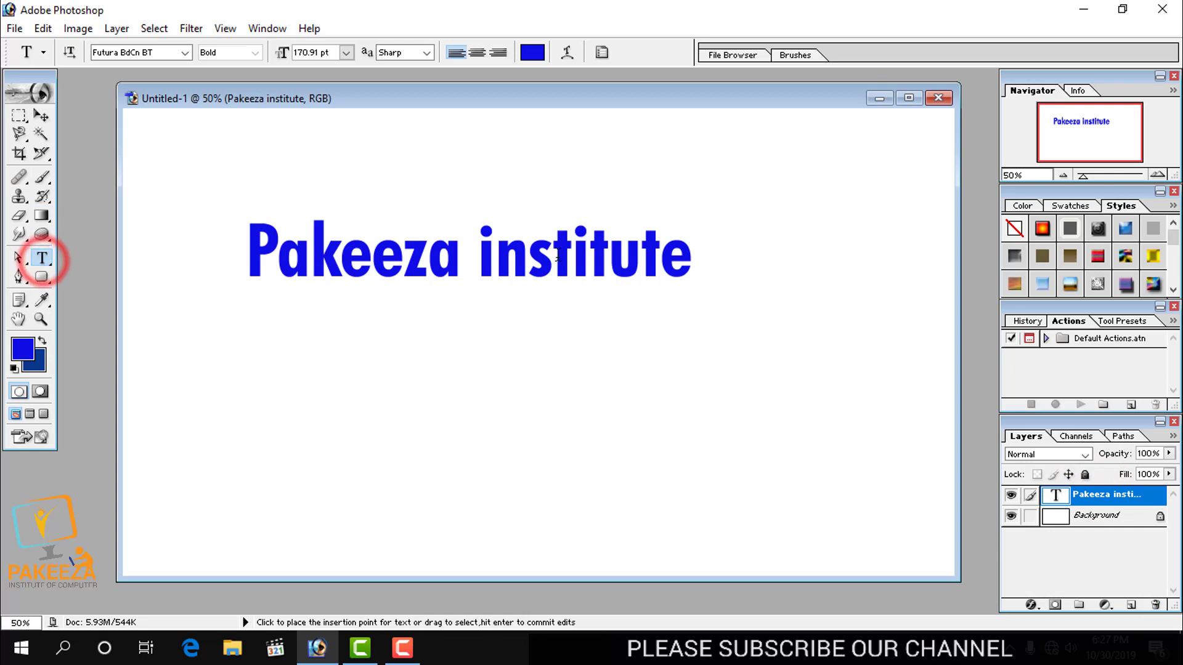
pyautogui.click(530, 264)
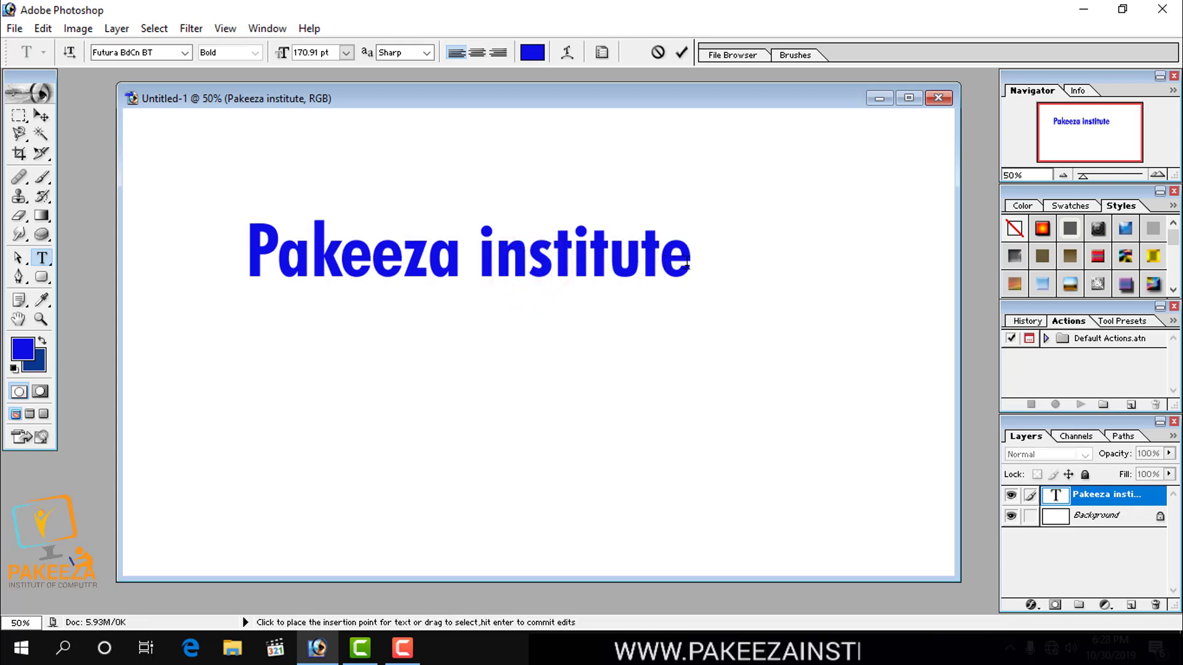
pyautogui.moveTo(692, 258); pyautogui.dragTo(257, 262)
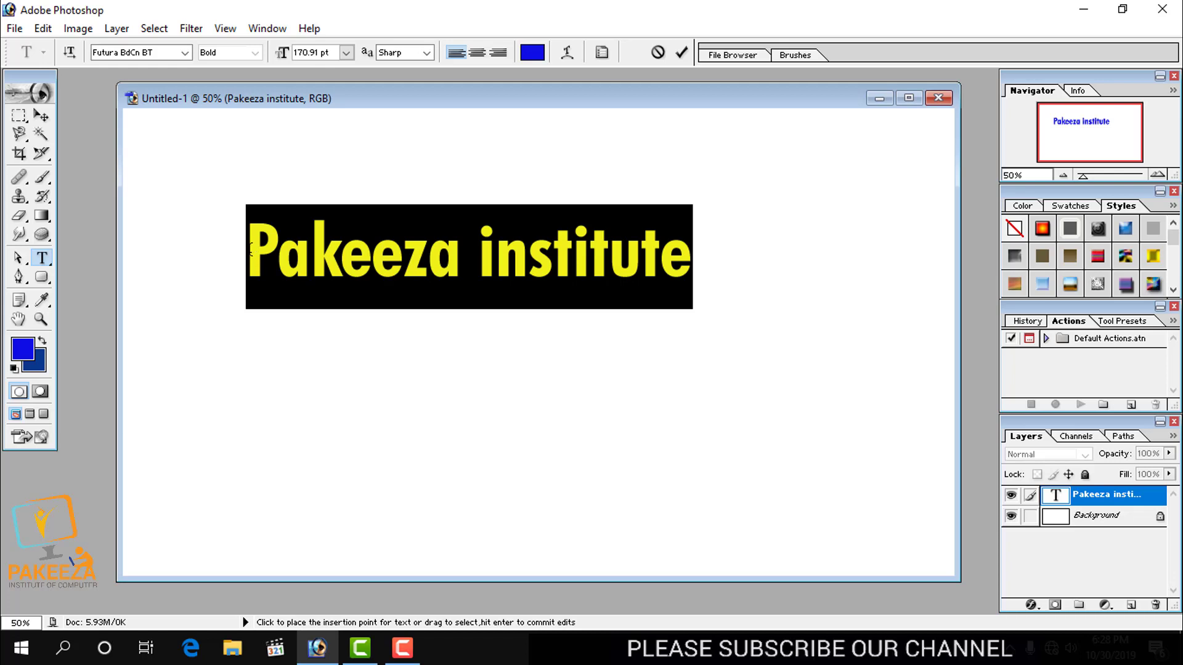
pyautogui.click(146, 54)
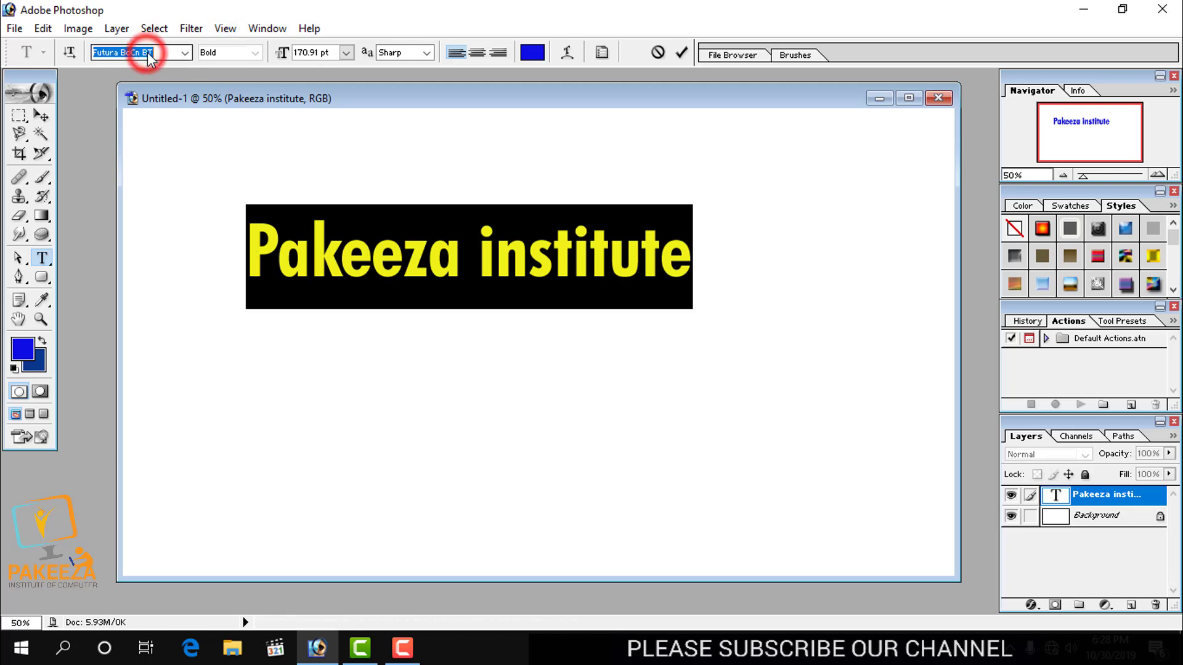
pyautogui.write('Roboto')
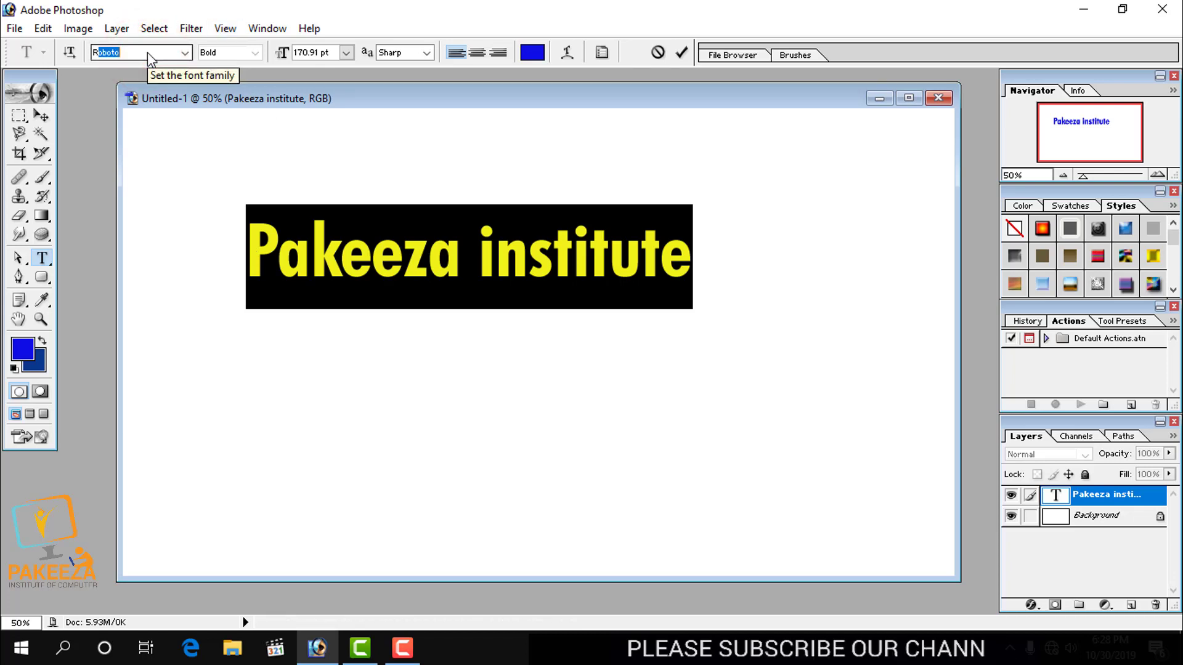
pyautogui.press('Return')
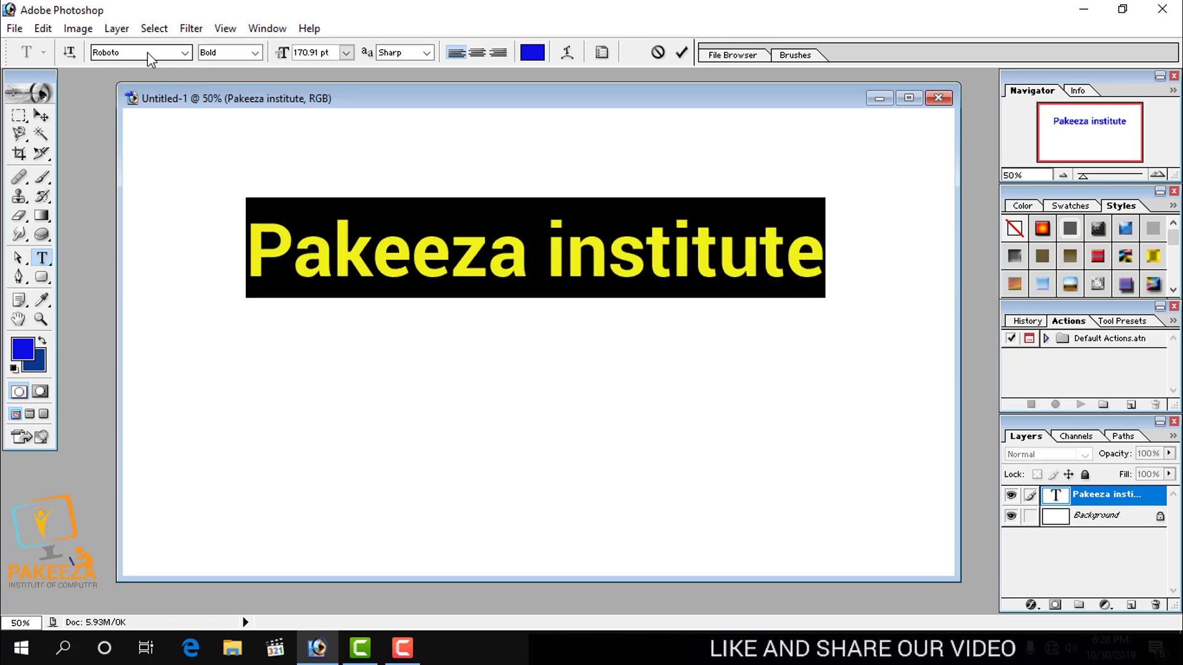
# Try the Medium font style on the selected text and return it to Bold
pyautogui.click(255, 53)
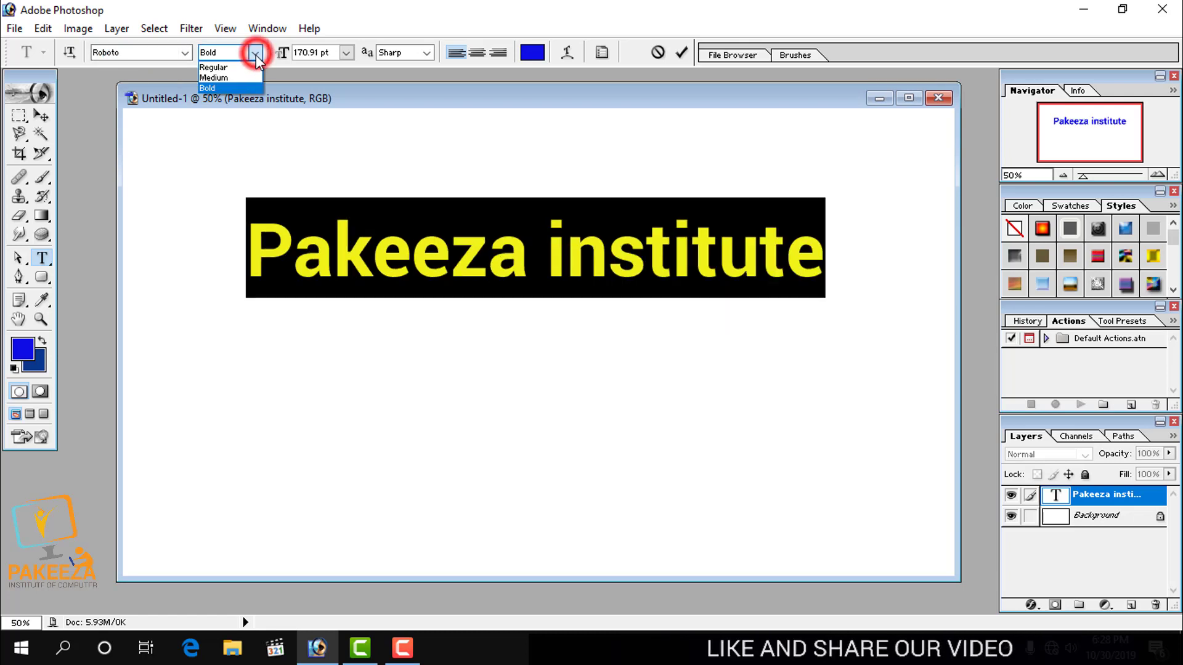
pyautogui.click(231, 78)
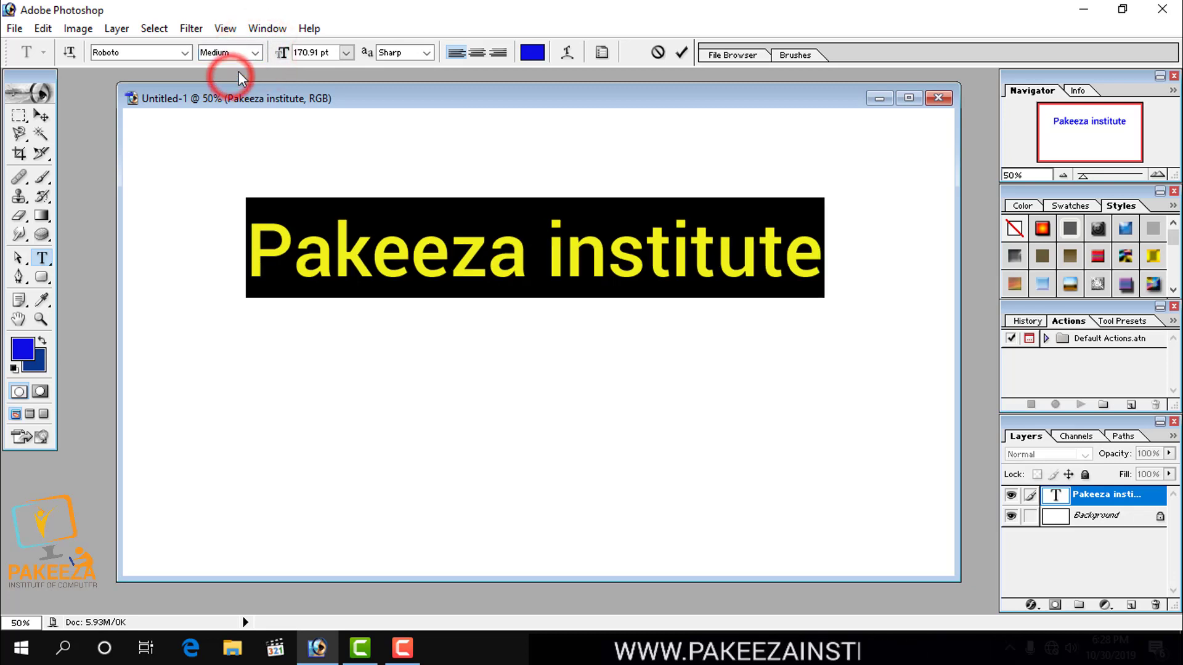
pyautogui.click(255, 52)
pyautogui.click(225, 86)
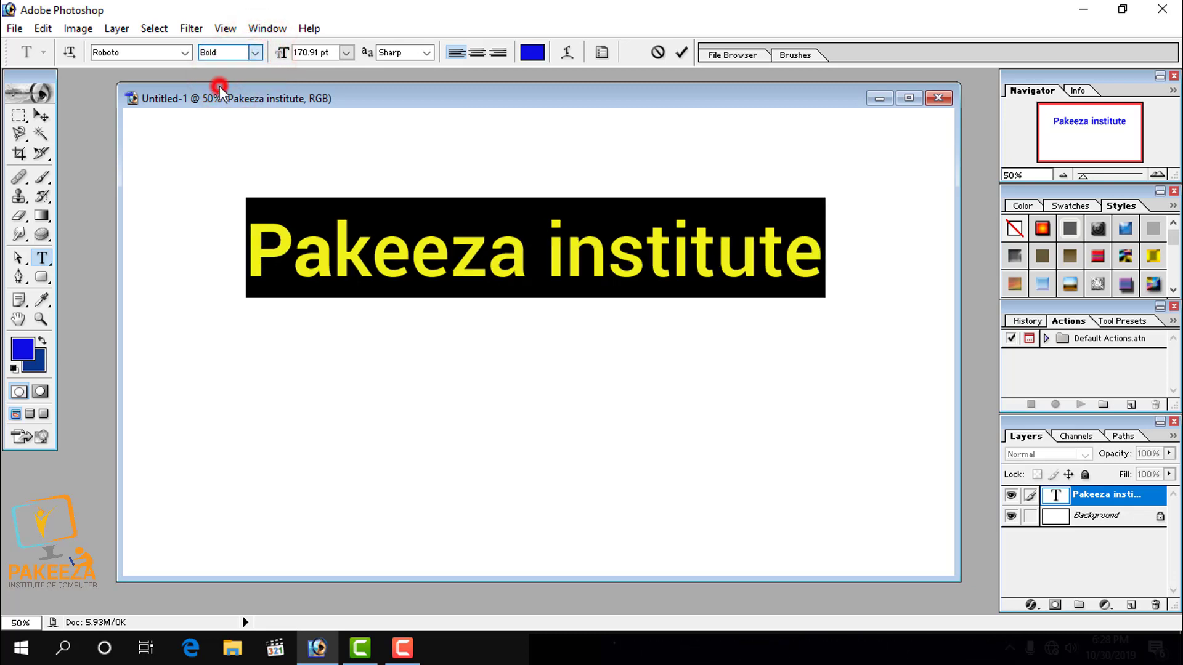
# Look through the preset font sizes and set the selected text's anti-aliasing to Smooth
pyautogui.click(347, 53)
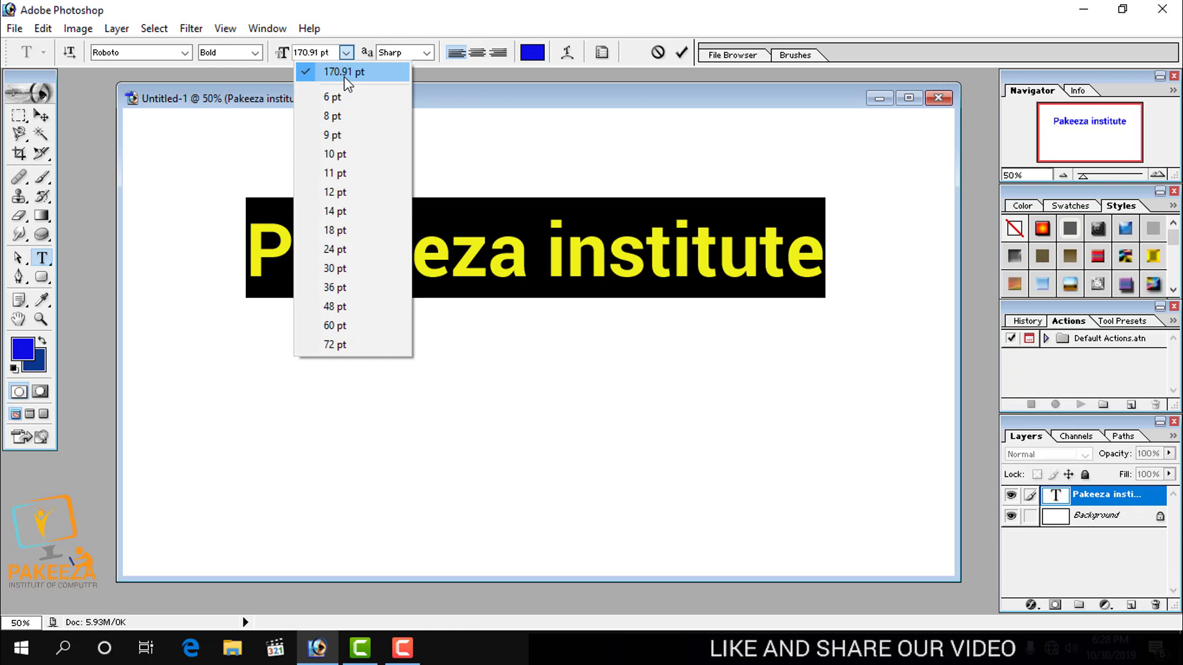
pyautogui.click(431, 28)
pyautogui.click(427, 53)
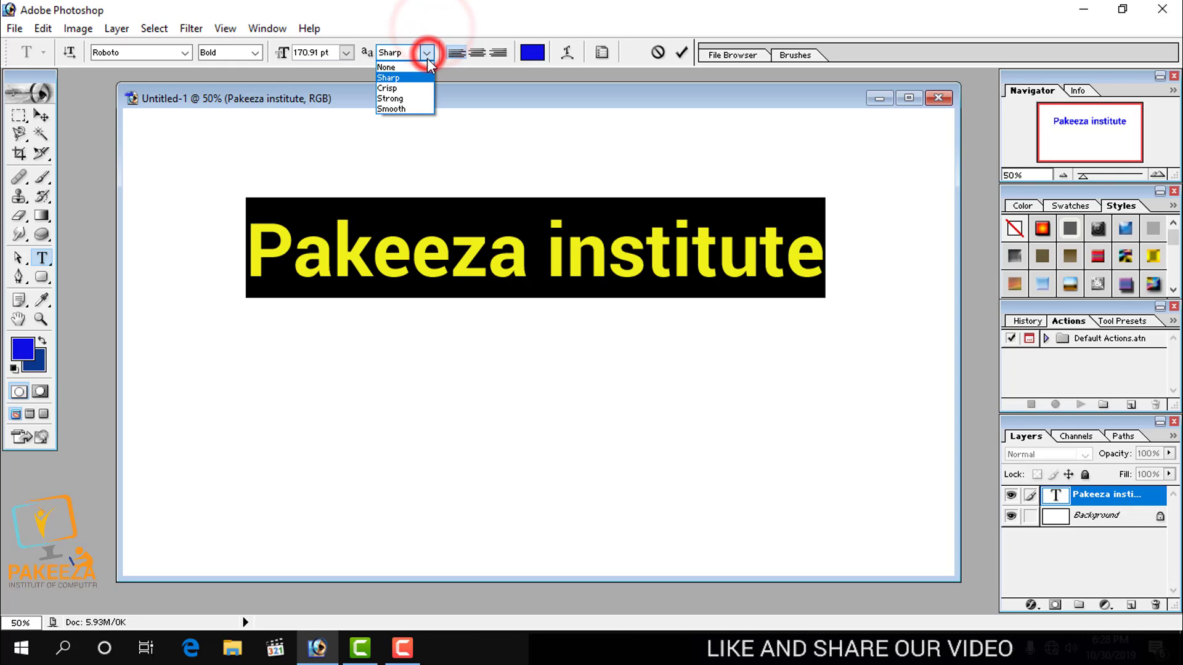
pyautogui.click(410, 108)
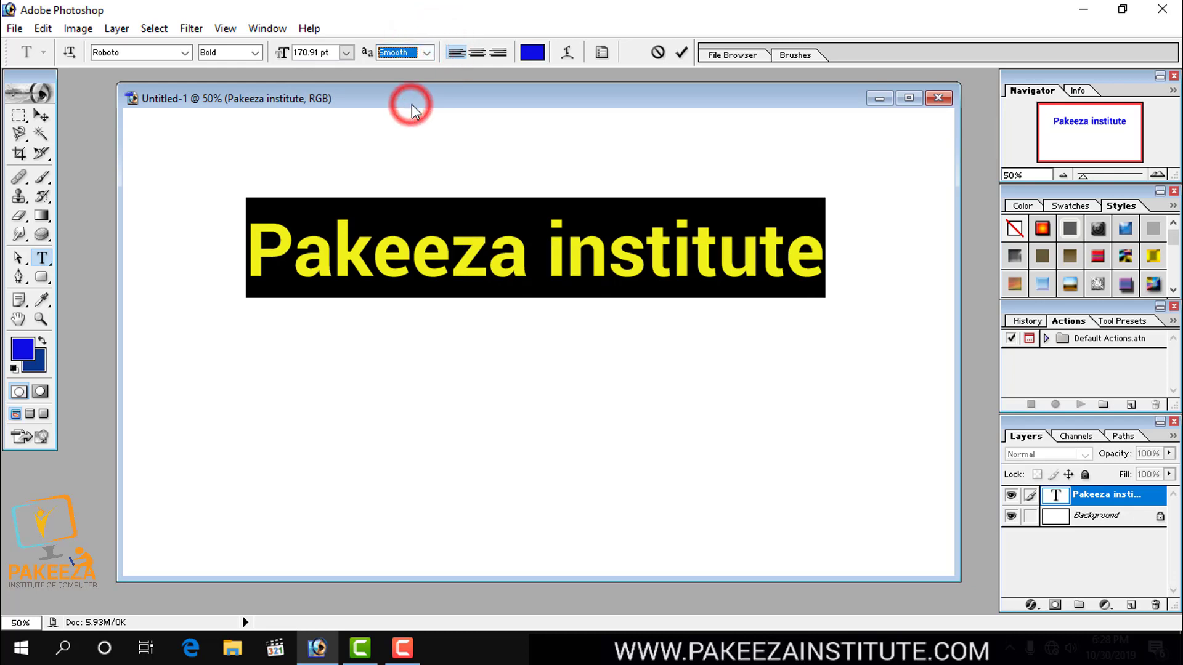
# Try centre and right alignment on the selected text and return it to left alignment
pyautogui.click(476, 53)
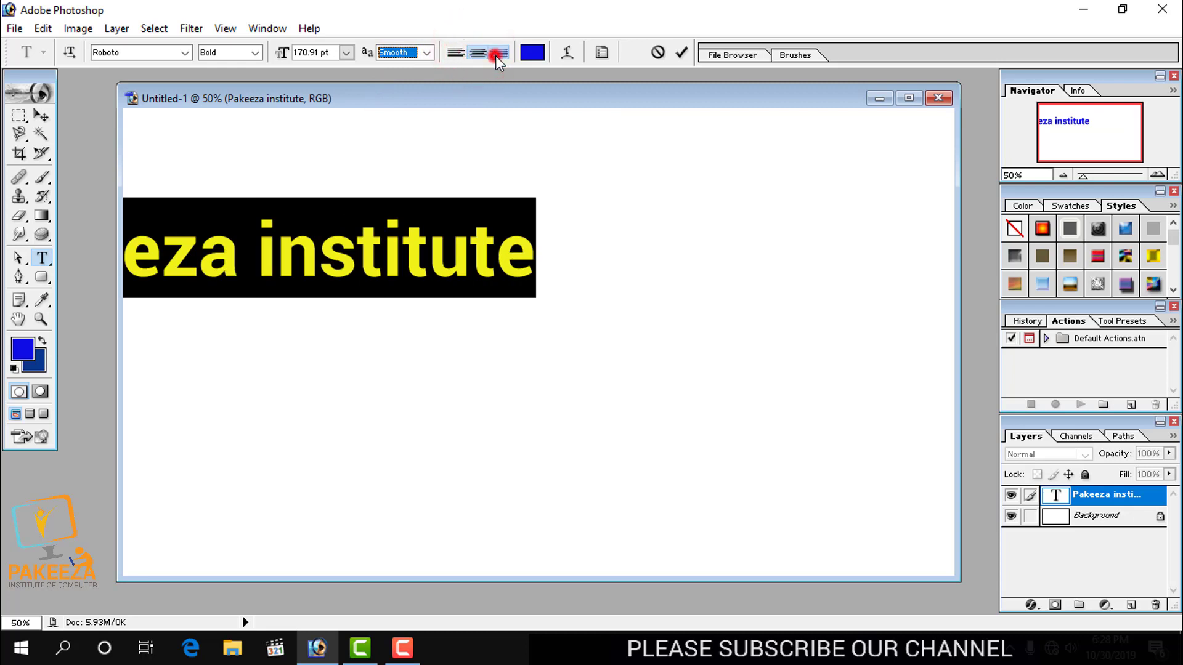
pyautogui.click(497, 53)
pyautogui.click(457, 53)
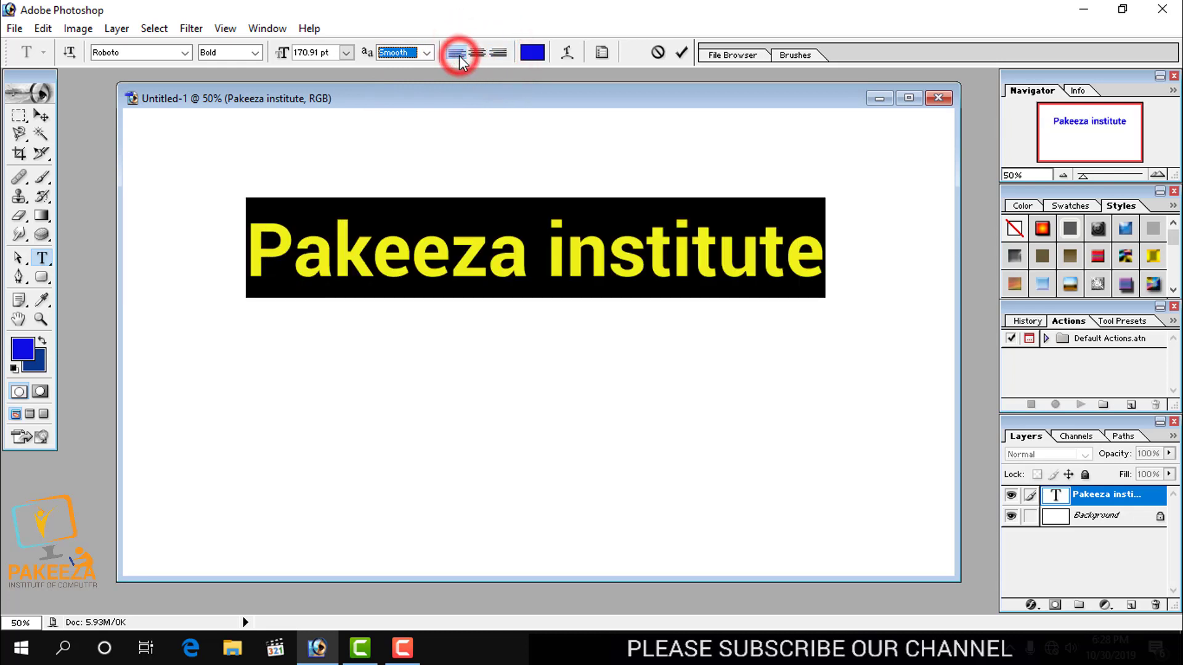
# Change the selected text's colour to a bright crimson red and commit the text edit
pyautogui.click(534, 53)
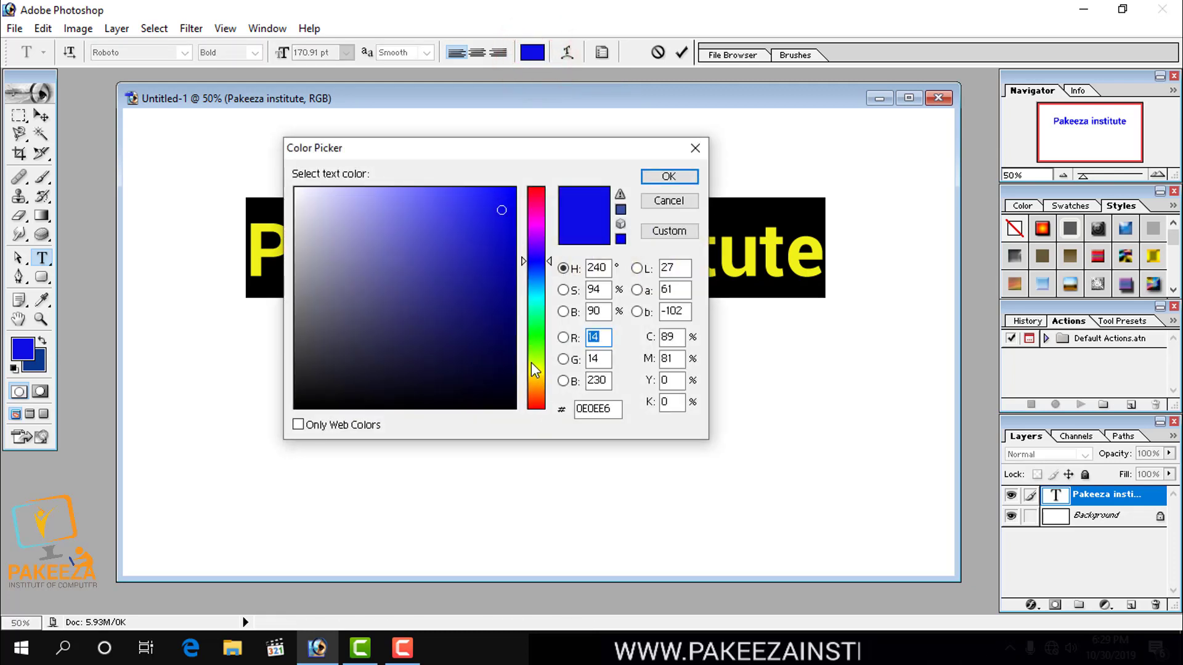
pyautogui.click(530, 195)
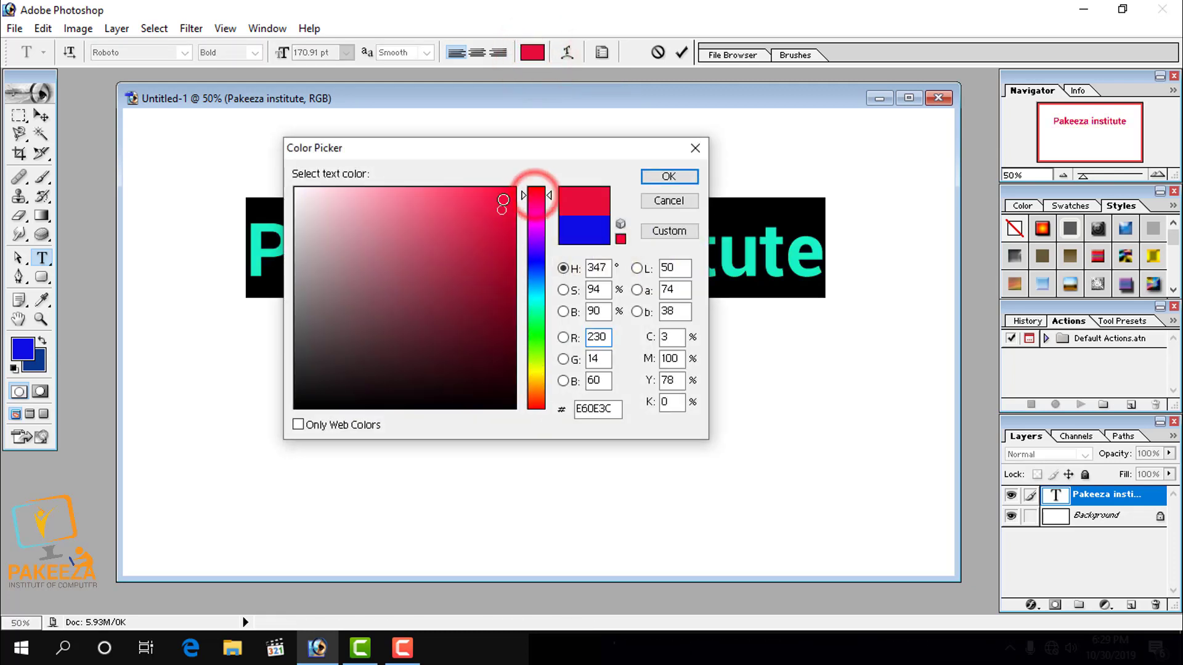
pyautogui.click(496, 230)
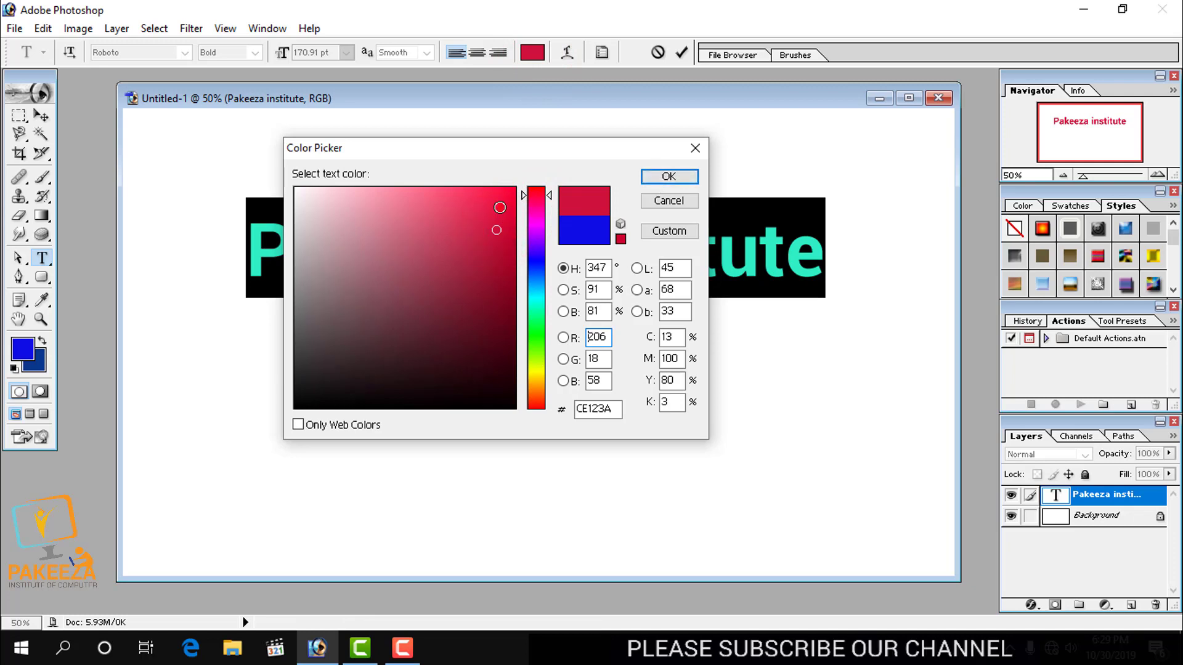
pyautogui.click(494, 203)
pyautogui.click(668, 177)
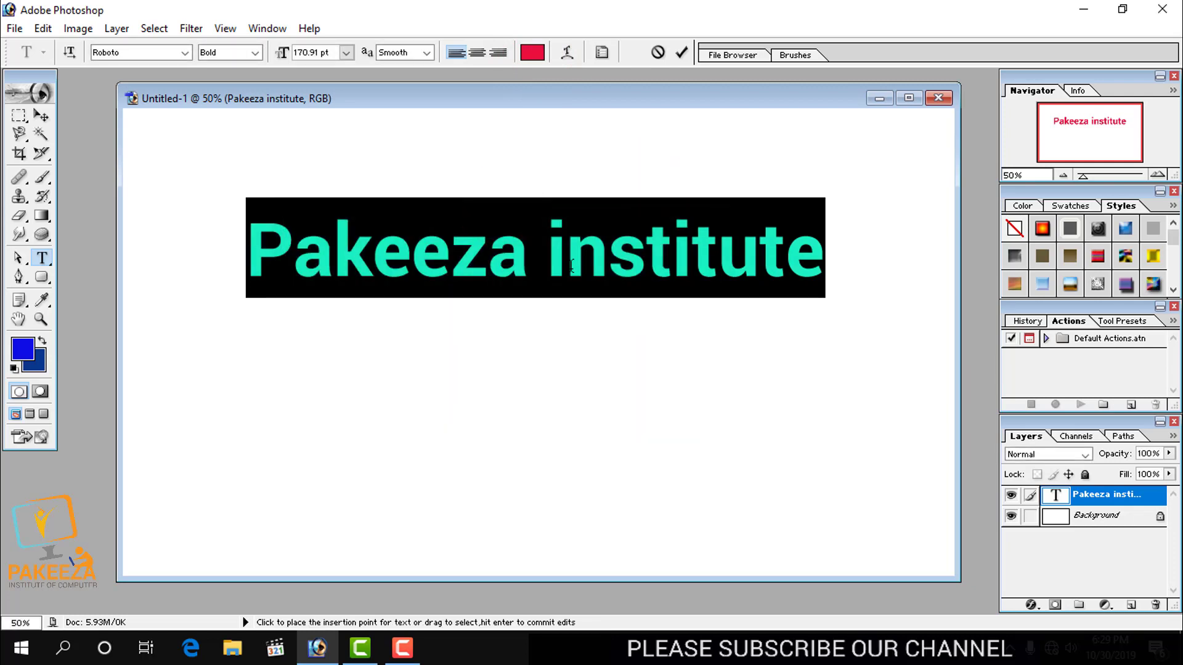
pyautogui.click(537, 265)
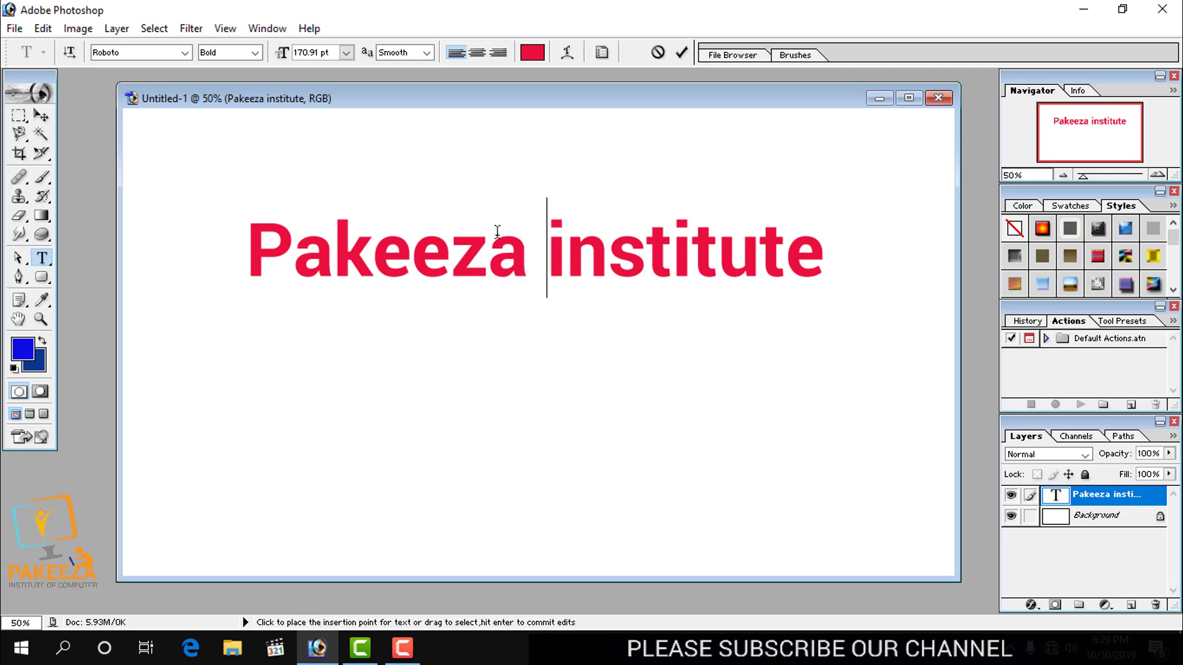
pyautogui.click(41, 115)
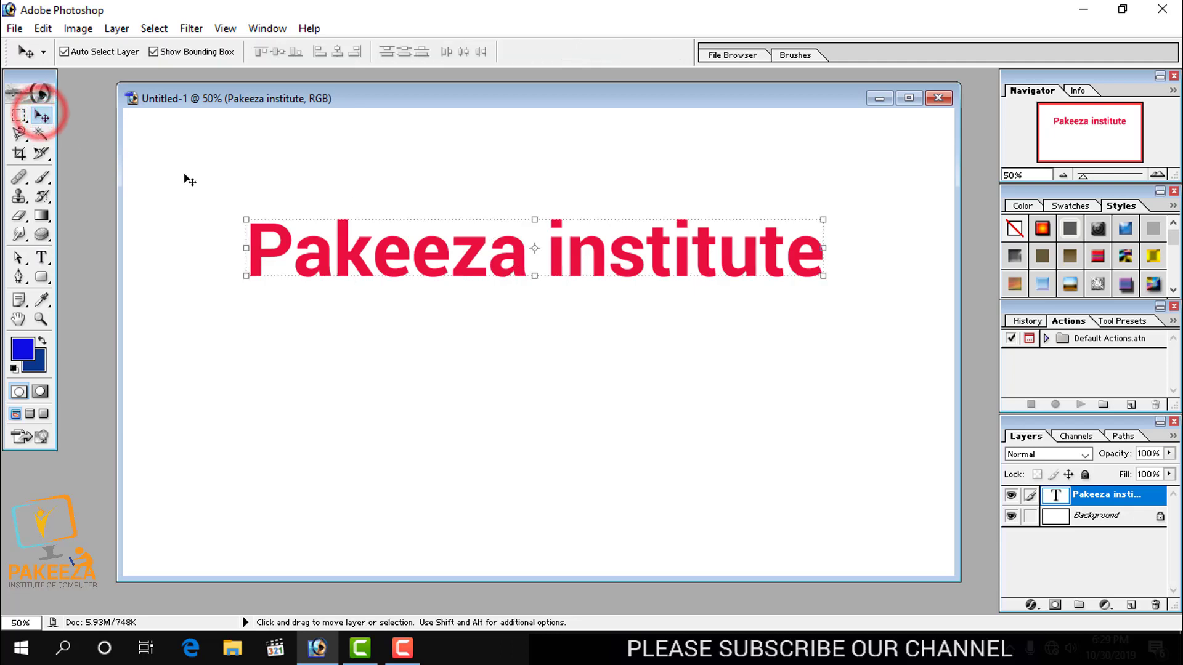
# Select the whole "Pakeeza institute" text with the Type tool and open its Warp Text settings beside it
pyautogui.click(42, 257)
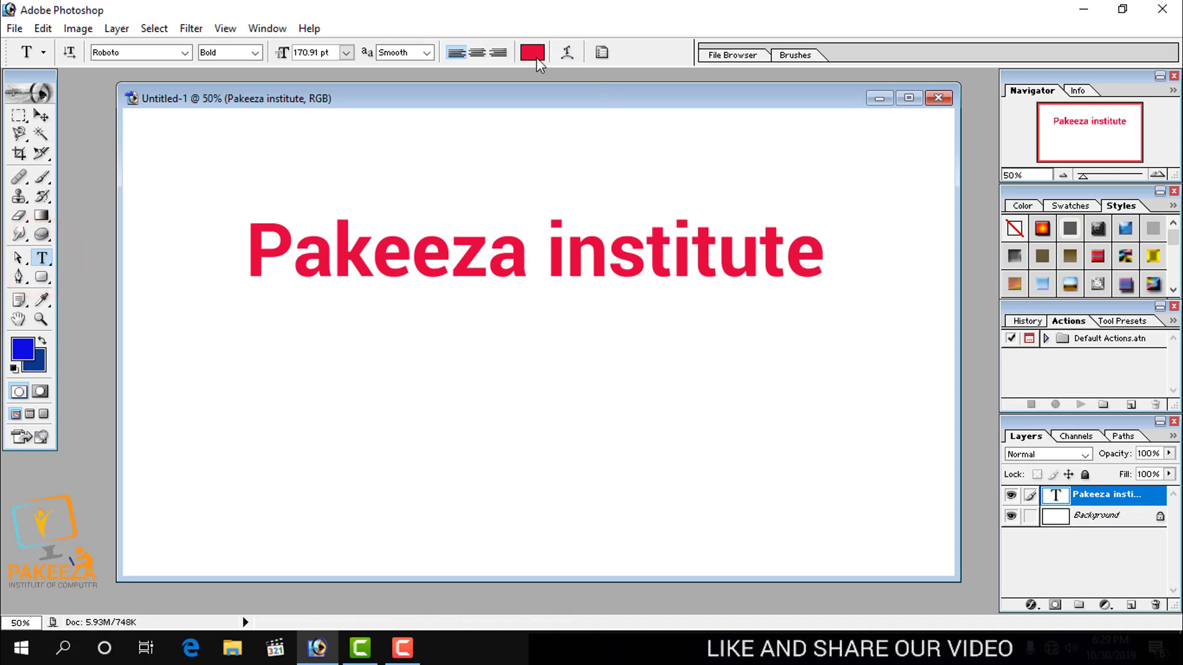
pyautogui.click(567, 53)
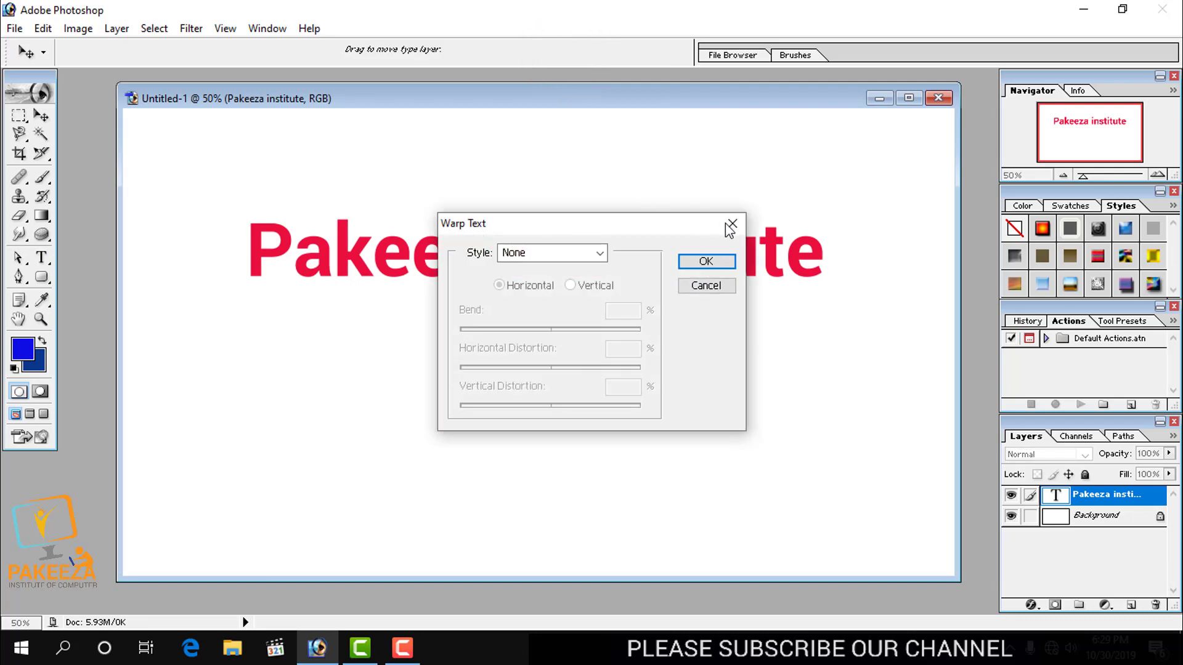
pyautogui.click(729, 224)
pyautogui.moveTo(824, 257); pyautogui.dragTo(248, 225)
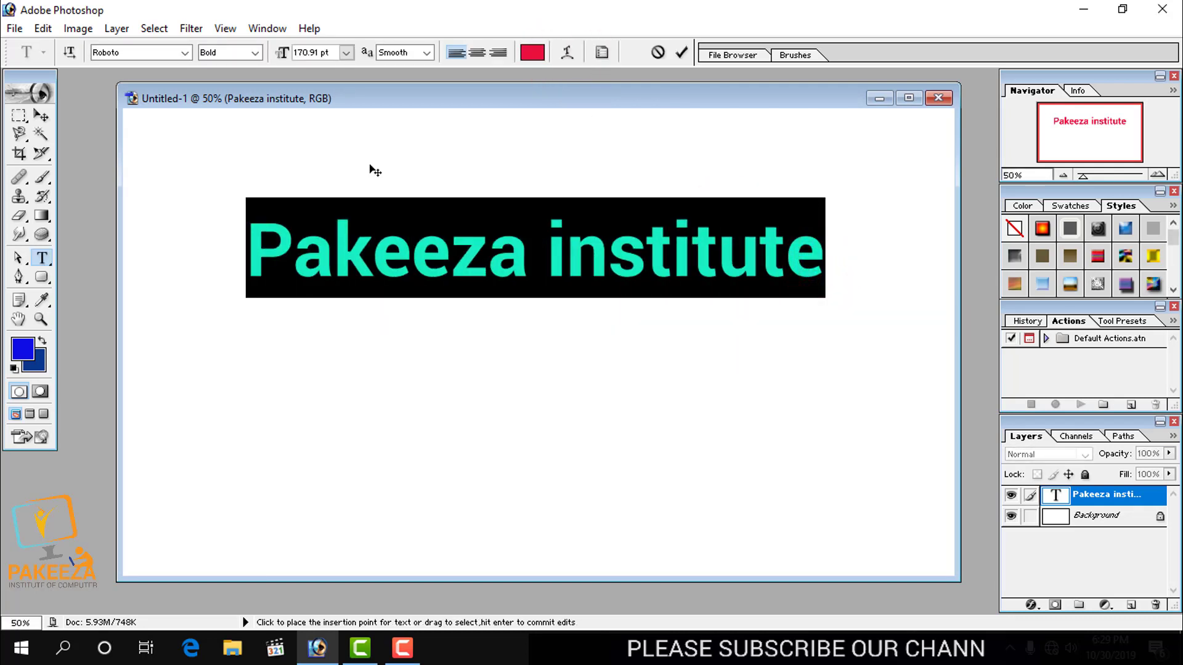
pyautogui.click(568, 55)
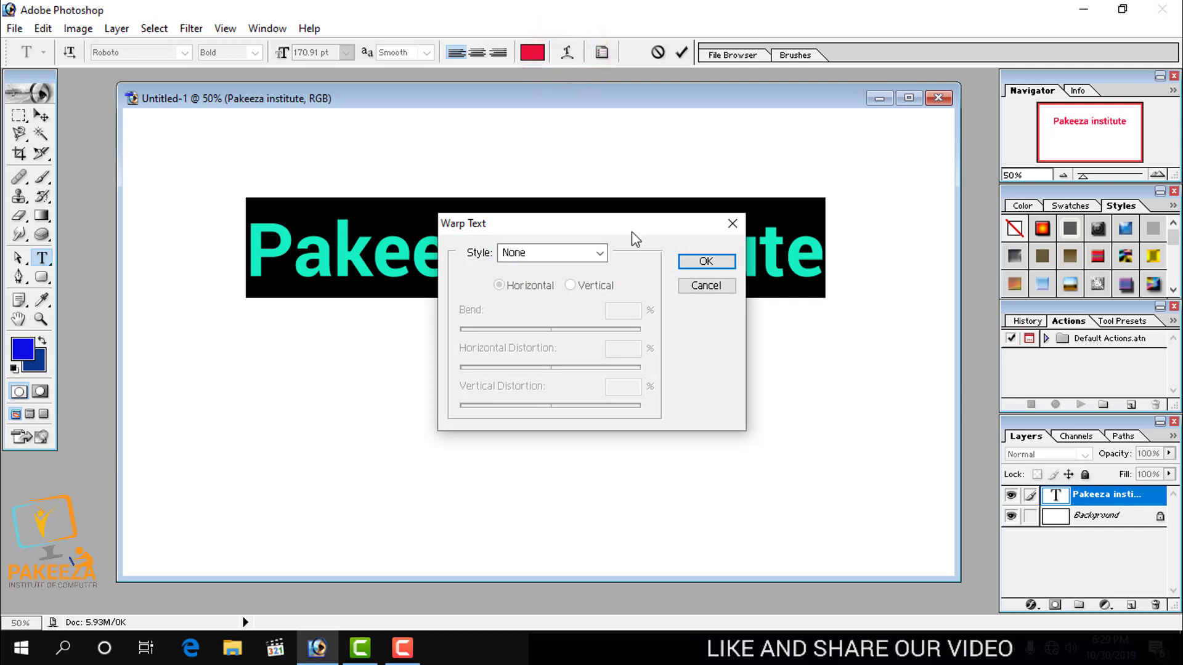
pyautogui.moveTo(626, 230); pyautogui.dragTo(871, 203)
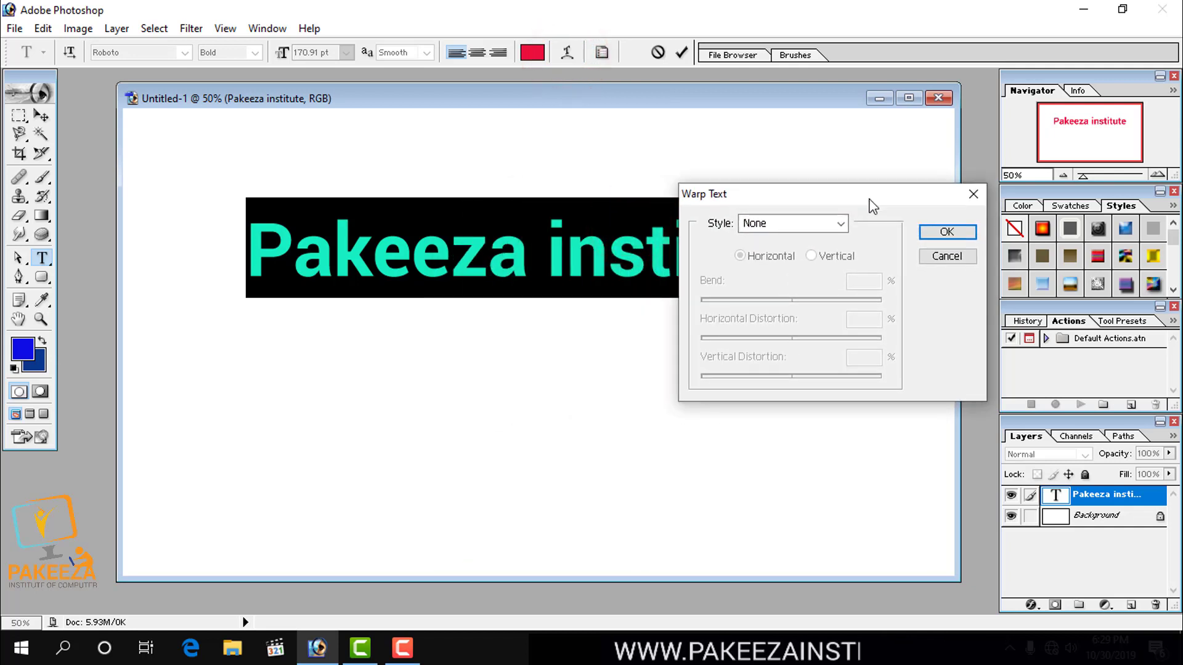
pyautogui.moveTo(754, 194); pyautogui.dragTo(715, 201)
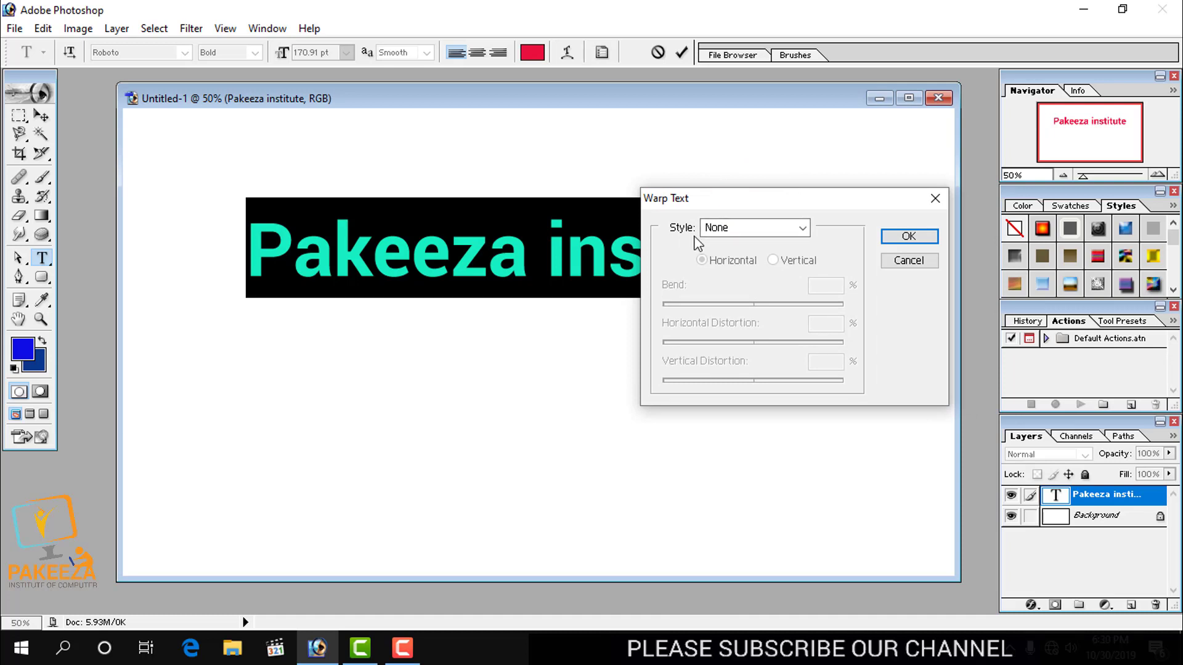
# Try the Arc warp style with vertical orientation on the selected text, keeping the warped text in view
pyautogui.click(770, 232)
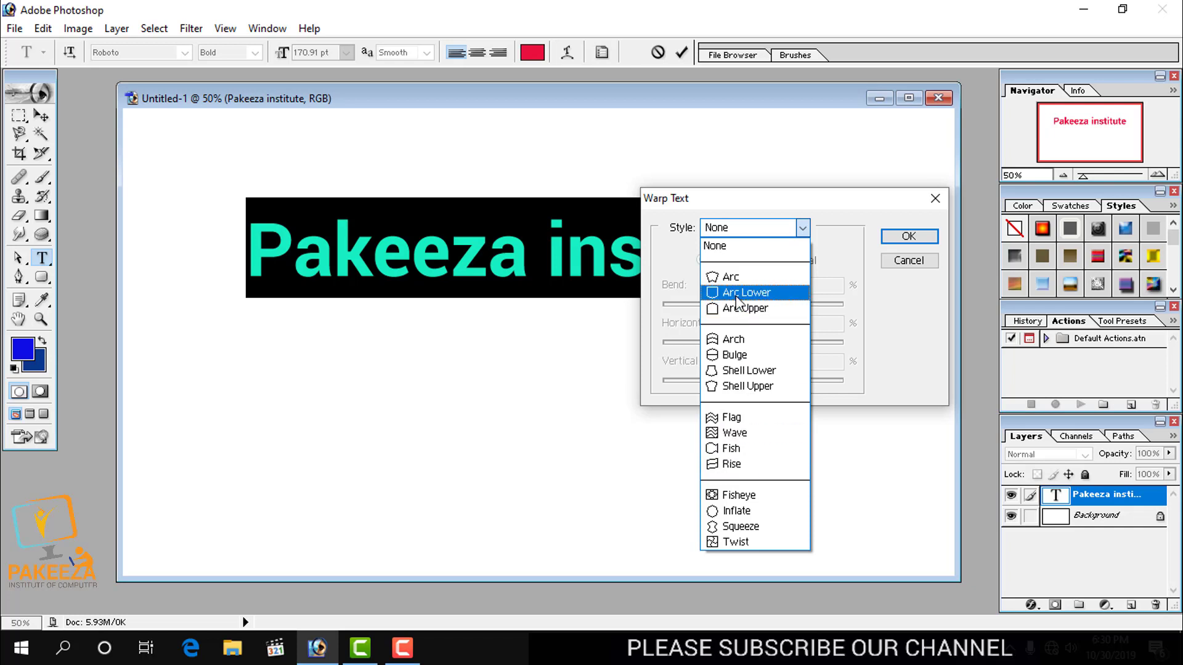
pyautogui.click(744, 278)
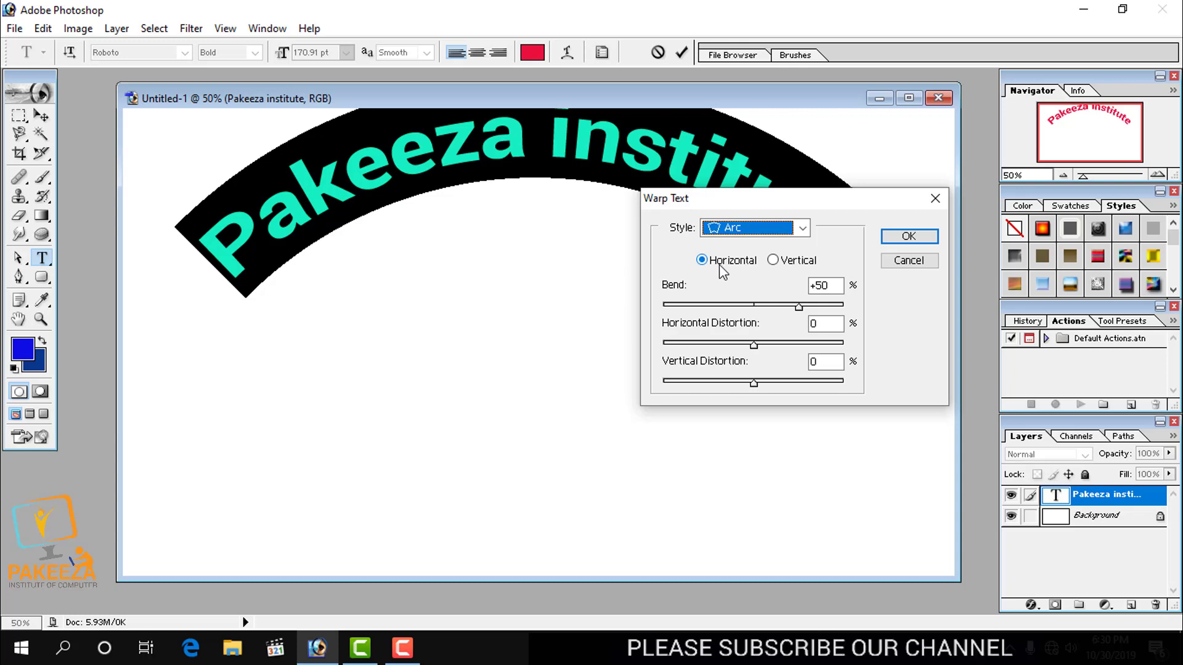
pyautogui.click(774, 260)
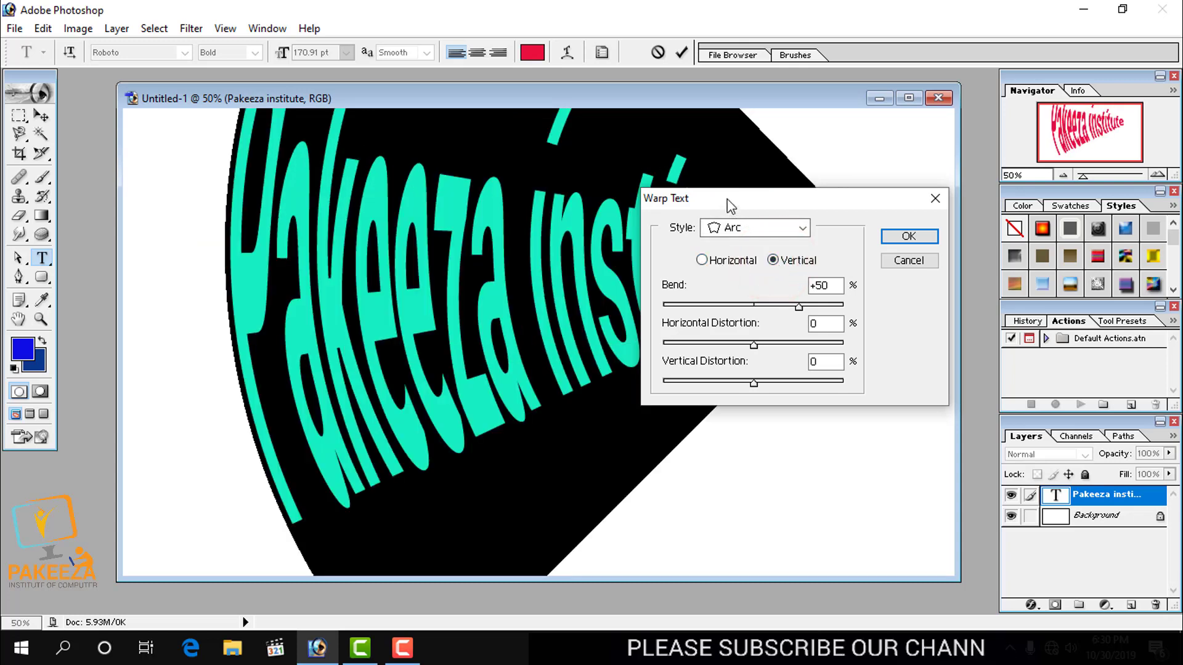
pyautogui.moveTo(730, 203); pyautogui.dragTo(836, 327)
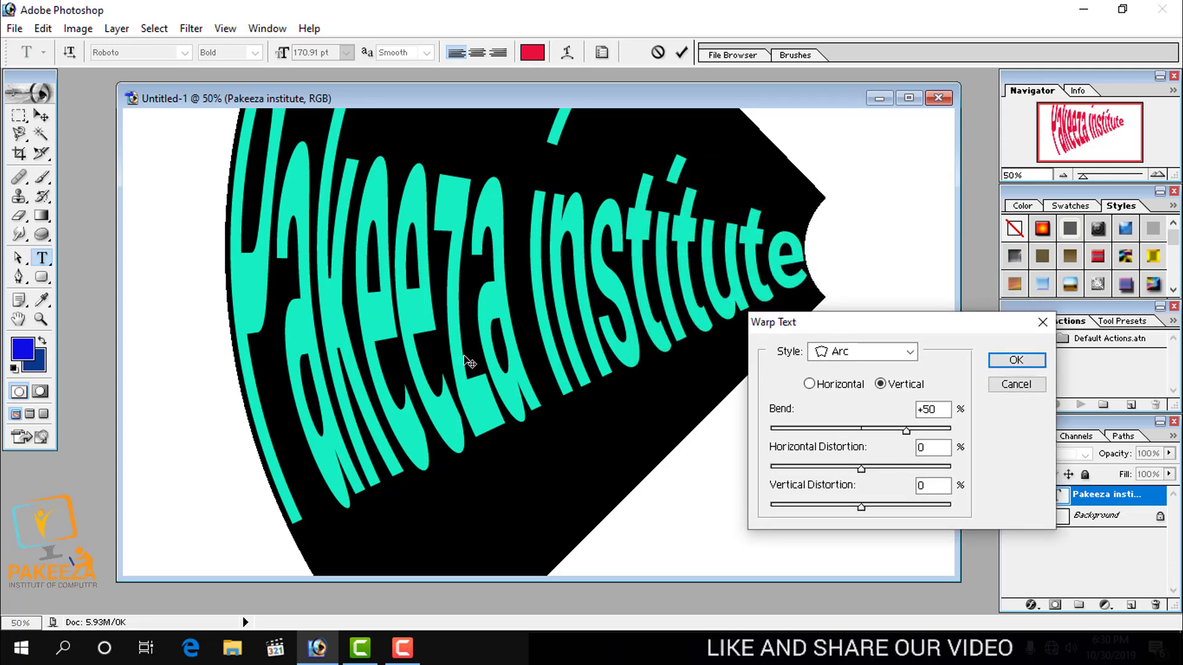
pyautogui.moveTo(896, 324); pyautogui.dragTo(782, 179)
# Set the Arc warp's bend to +12%, horizontal distortion to +16% and vertical distortion to +4%
pyautogui.moveTo(791, 281); pyautogui.dragTo(758, 284)
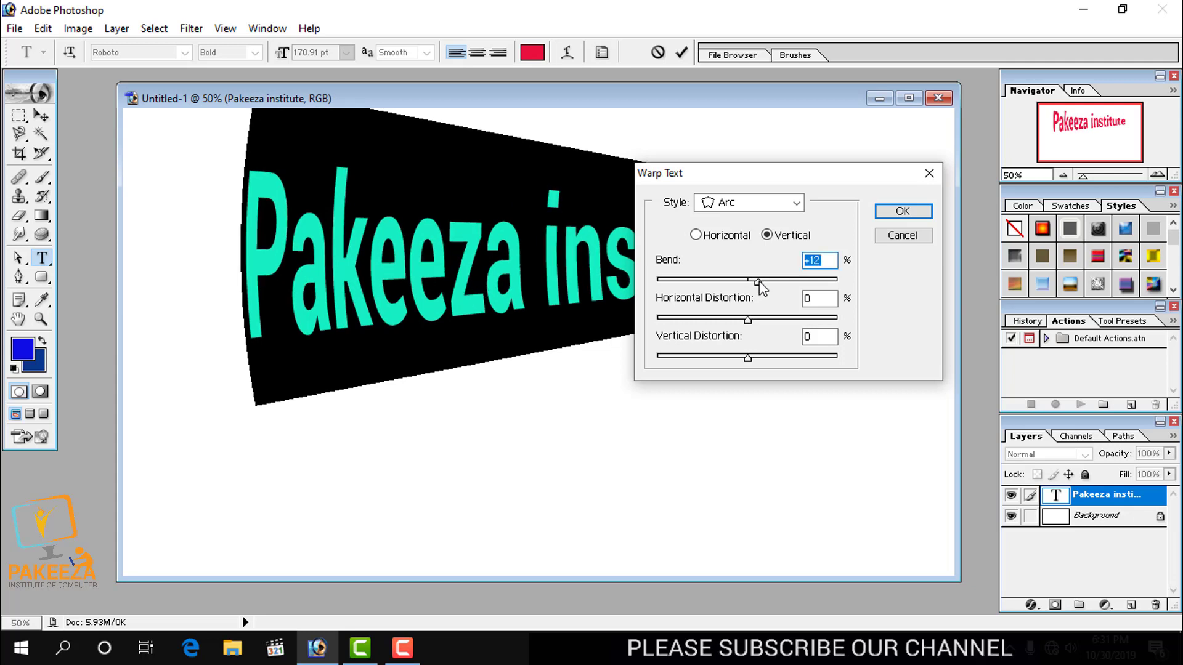
pyautogui.click(747, 320)
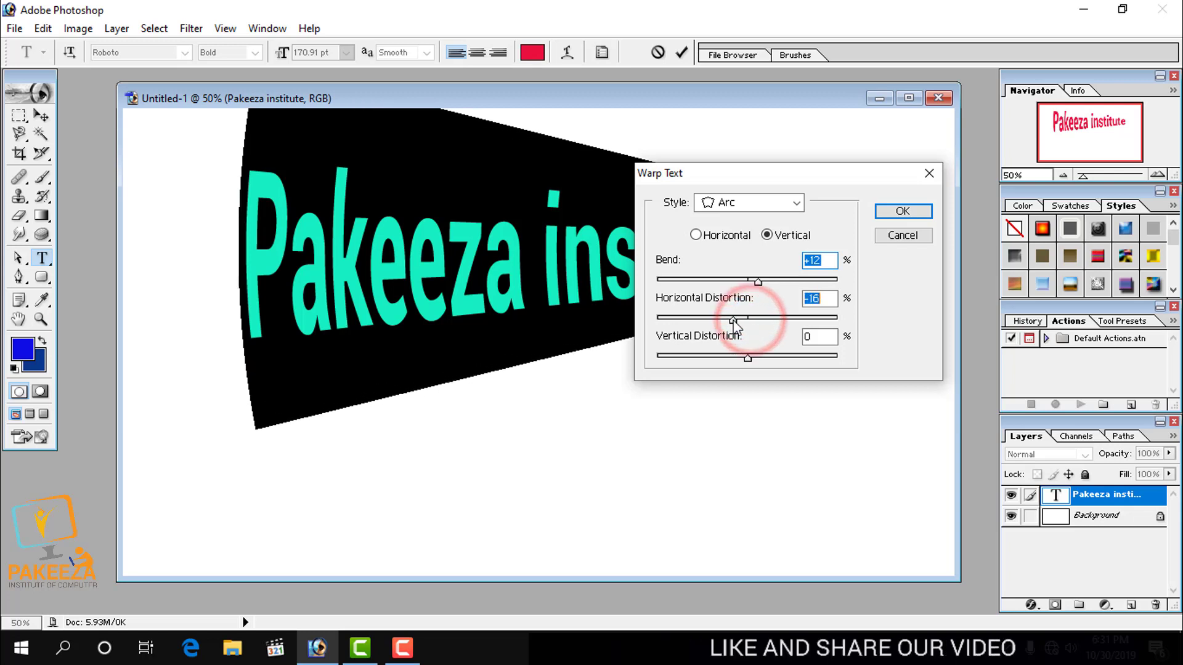
pyautogui.moveTo(751, 319); pyautogui.dragTo(762, 317)
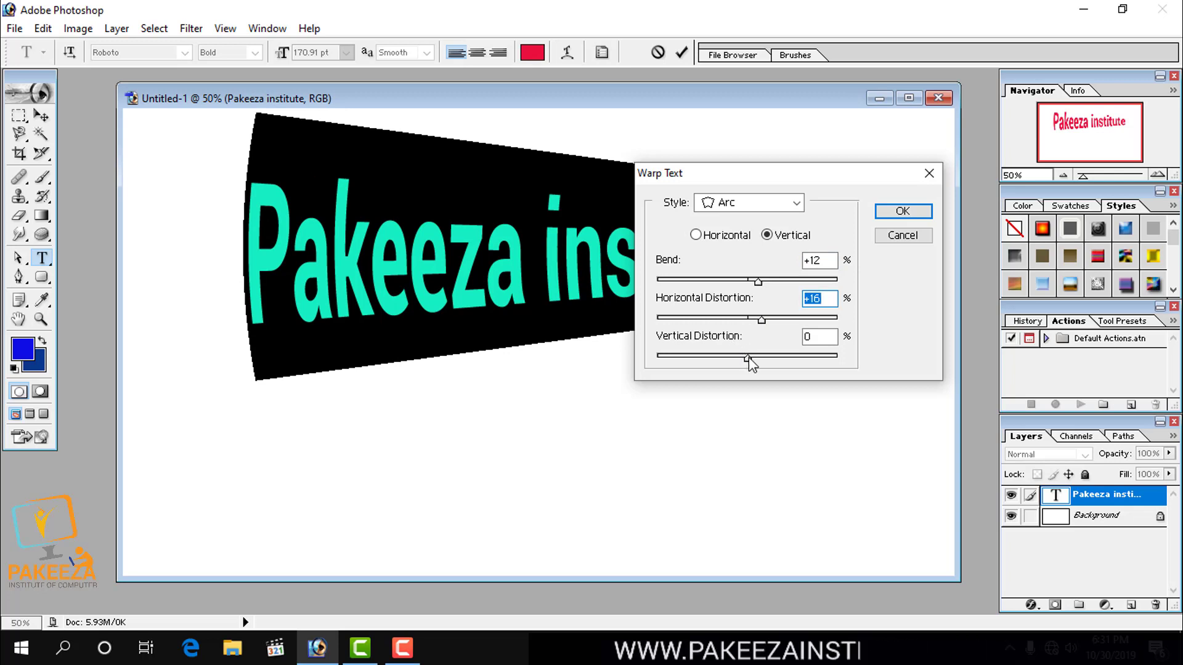
pyautogui.moveTo(748, 360)
pyautogui.mouseDown()
pyautogui.moveTo(724, 361)
pyautogui.moveTo(753, 363)
pyautogui.mouseUp()
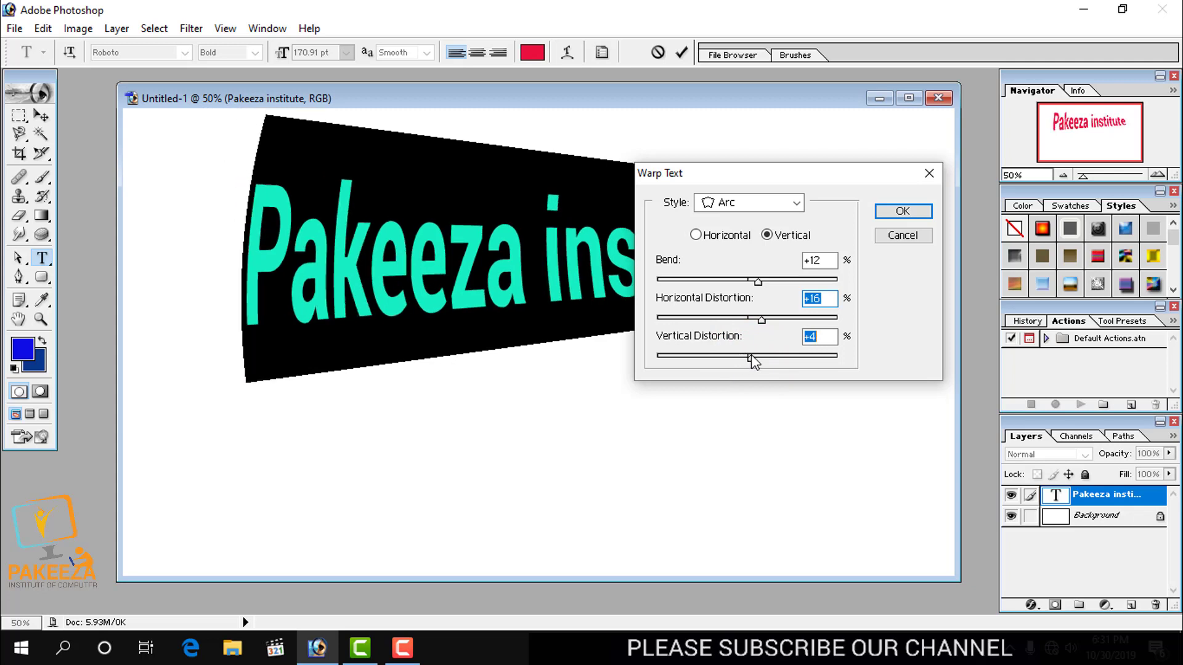
# Try the Flag warp style on the selected text
pyautogui.click(764, 199)
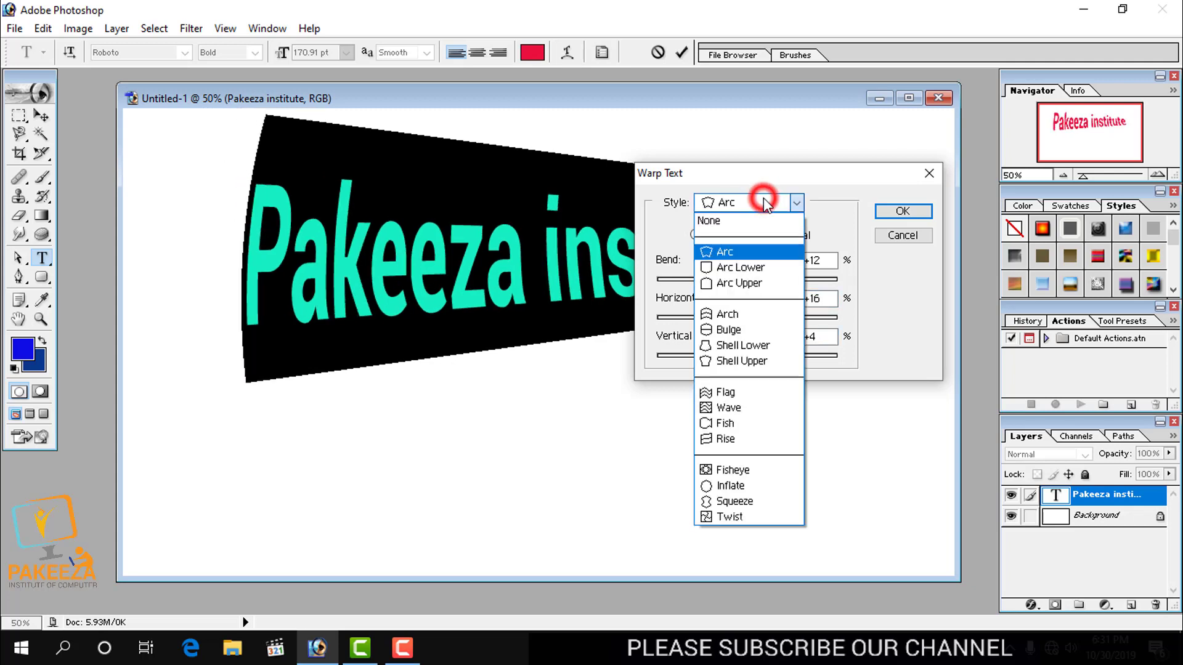
pyautogui.click(728, 394)
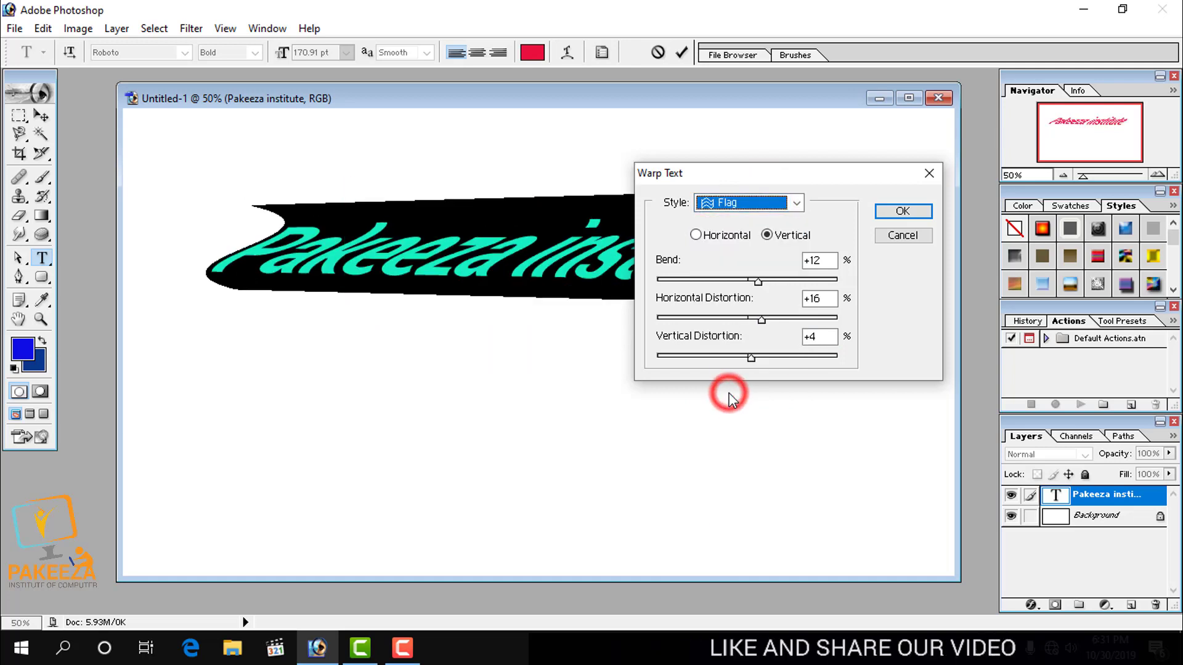
pyautogui.moveTo(718, 171); pyautogui.dragTo(764, 189)
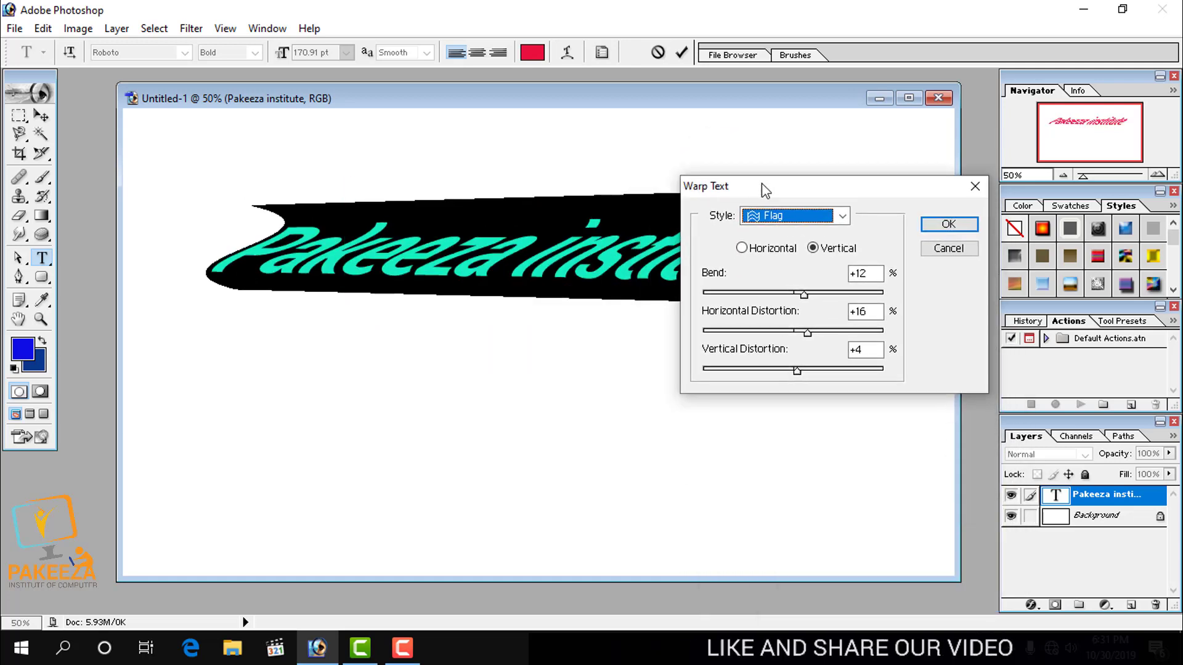
# Try a horizontal Wave warp with +62% bend, +23% horizontal distortion and +15% vertical distortion, and cancel the warp
pyautogui.click(841, 215)
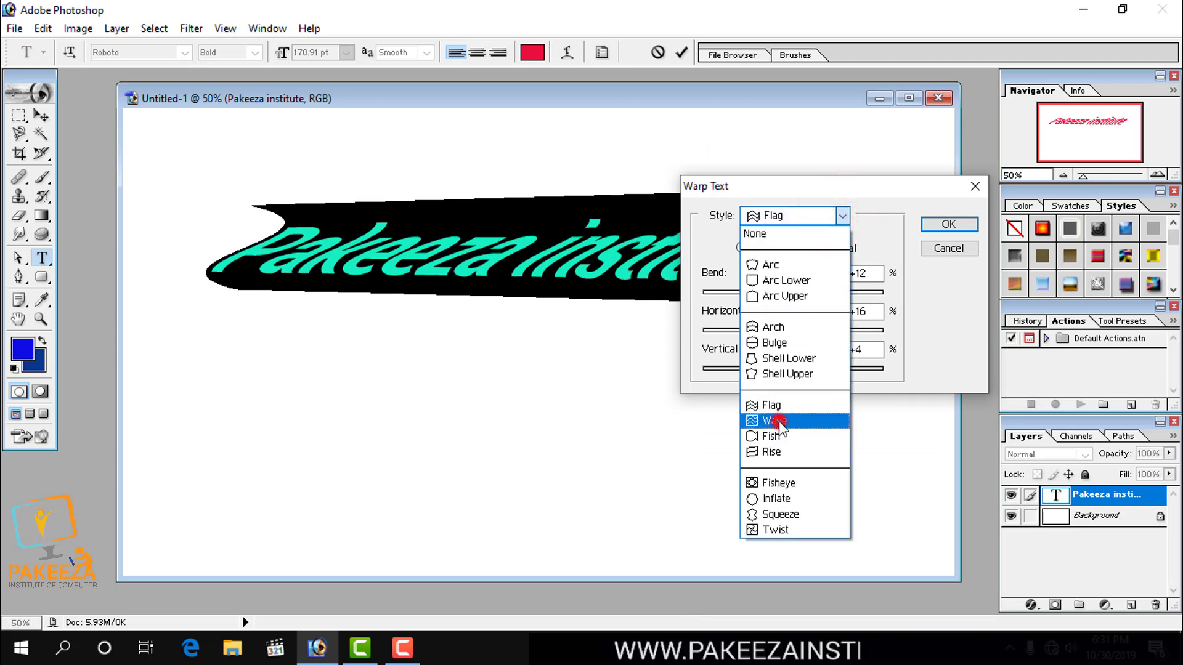
pyautogui.click(775, 421)
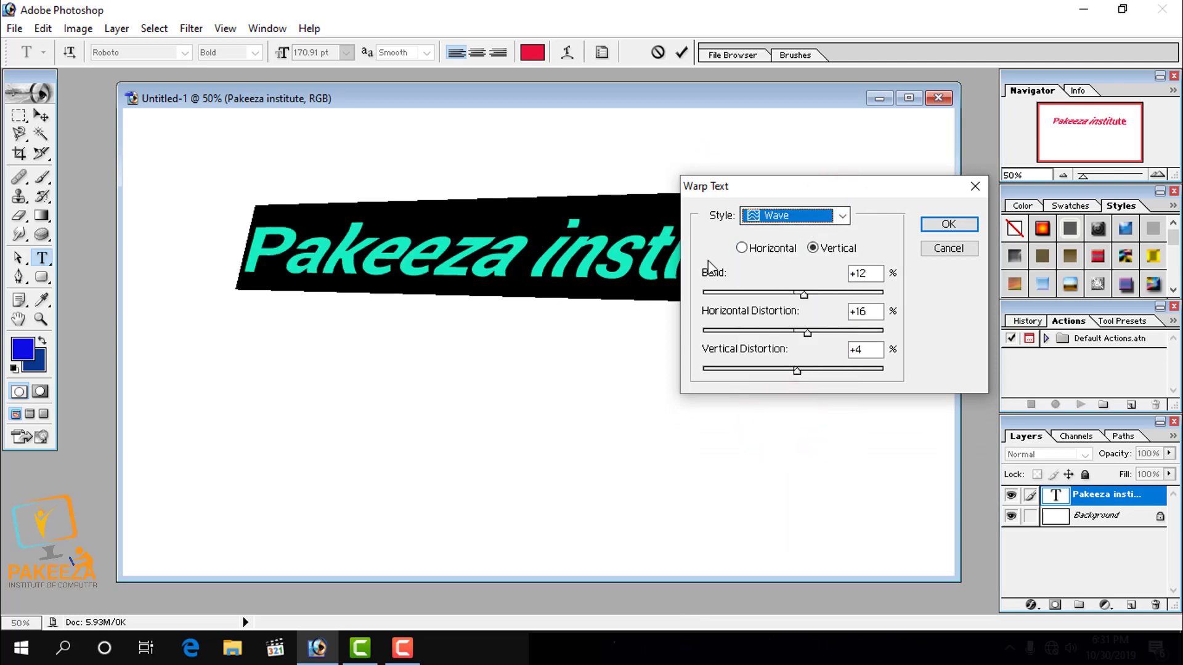
pyautogui.click(742, 248)
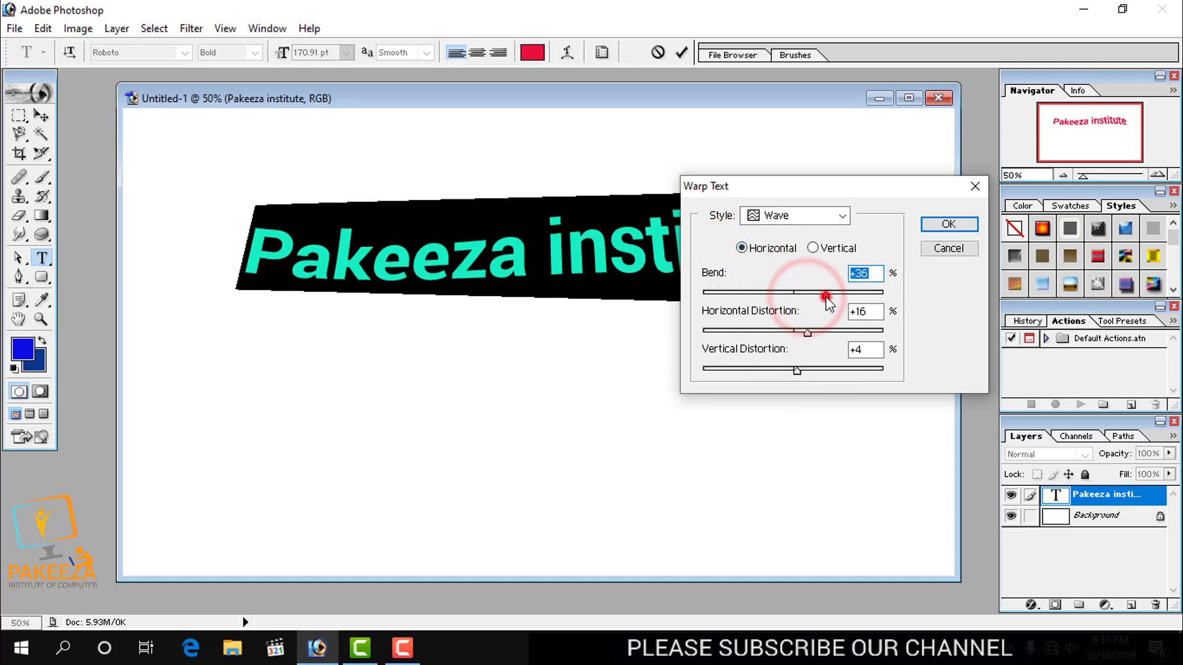
pyautogui.moveTo(826, 294); pyautogui.dragTo(849, 296)
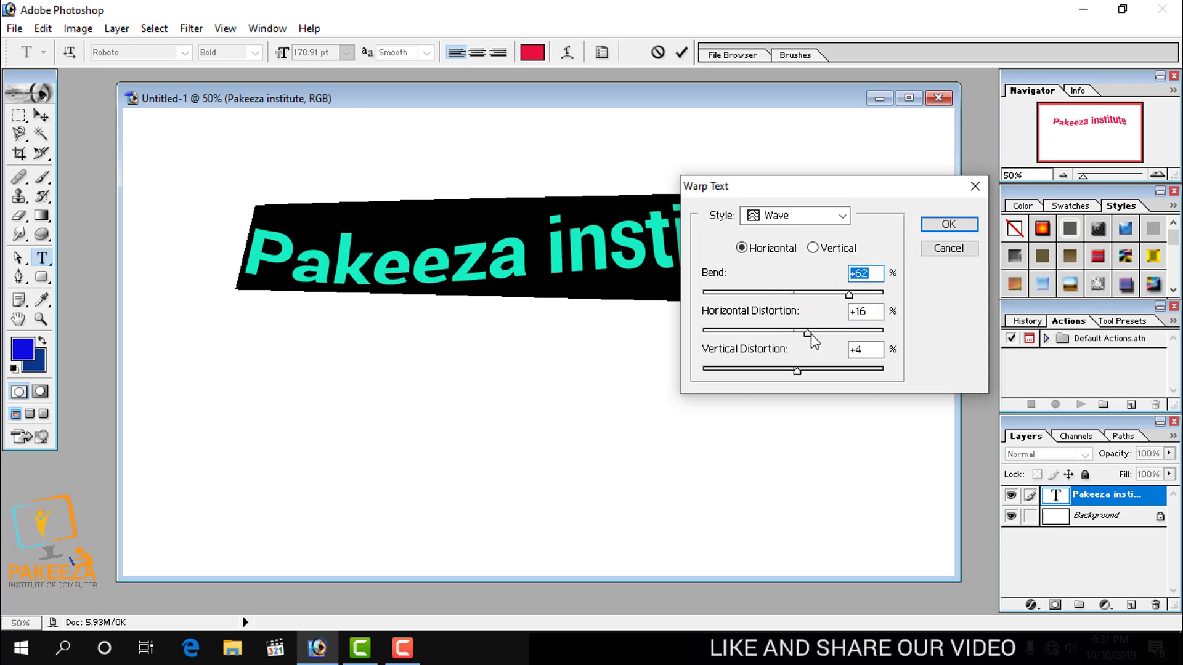
pyautogui.moveTo(811, 335); pyautogui.dragTo(806, 371)
pyautogui.moveTo(845, 184); pyautogui.dragTo(997, 374)
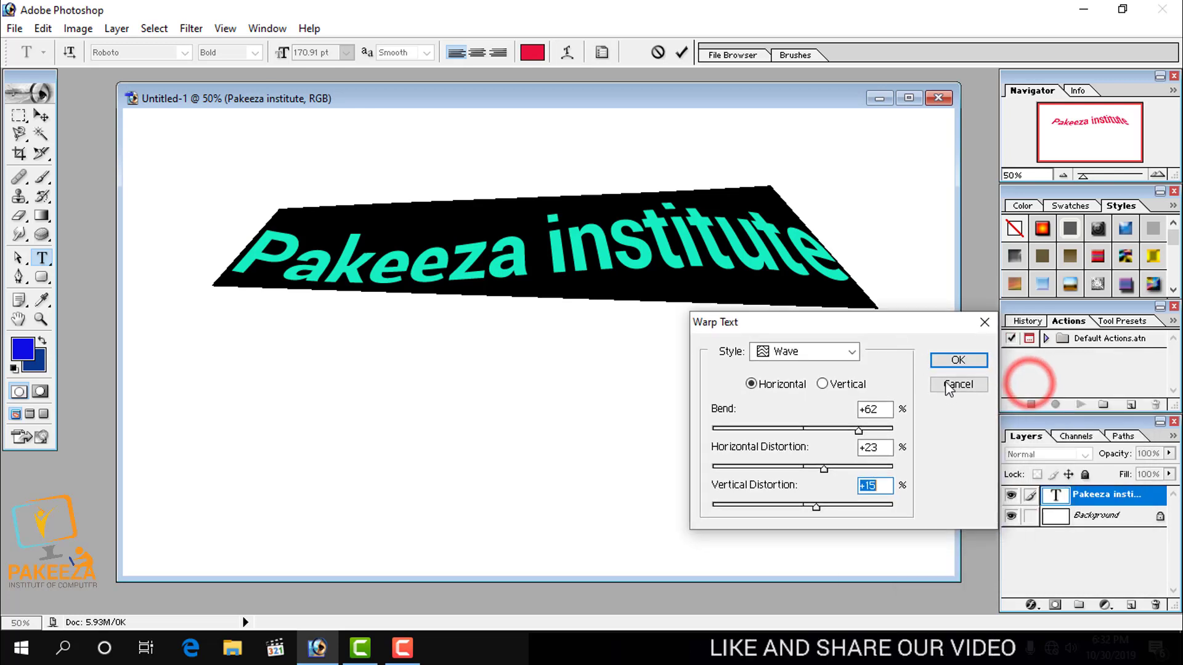
pyautogui.click(950, 383)
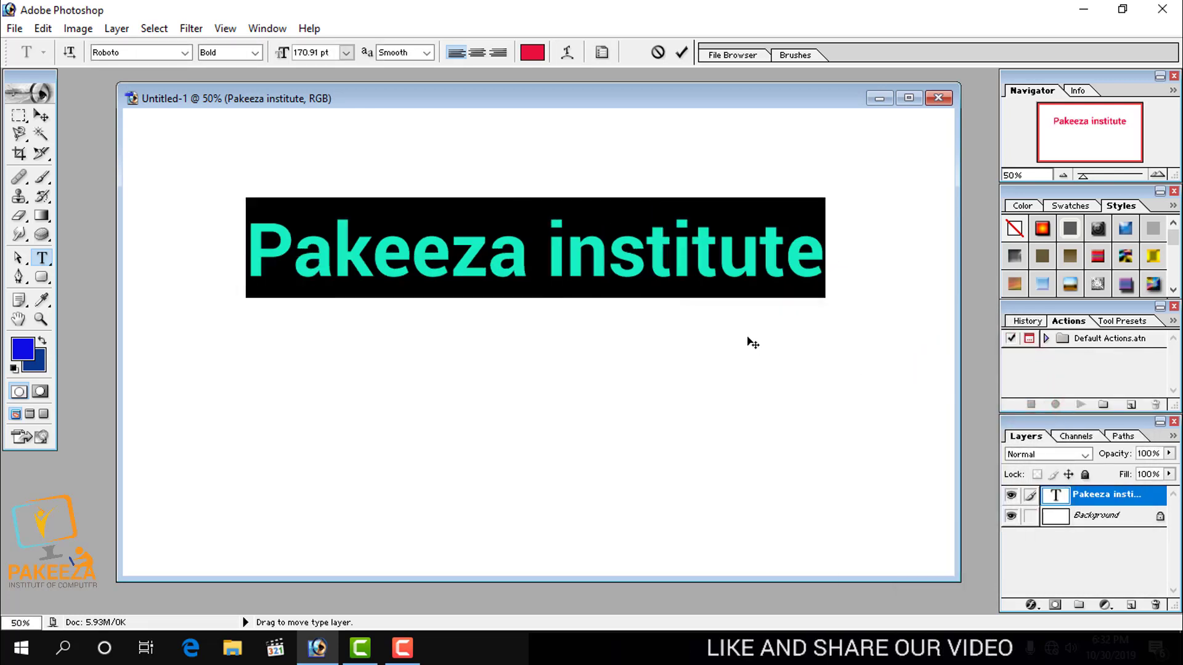
# Deselect the text, open the character settings below it and look through the available font styles
pyautogui.click(704, 273)
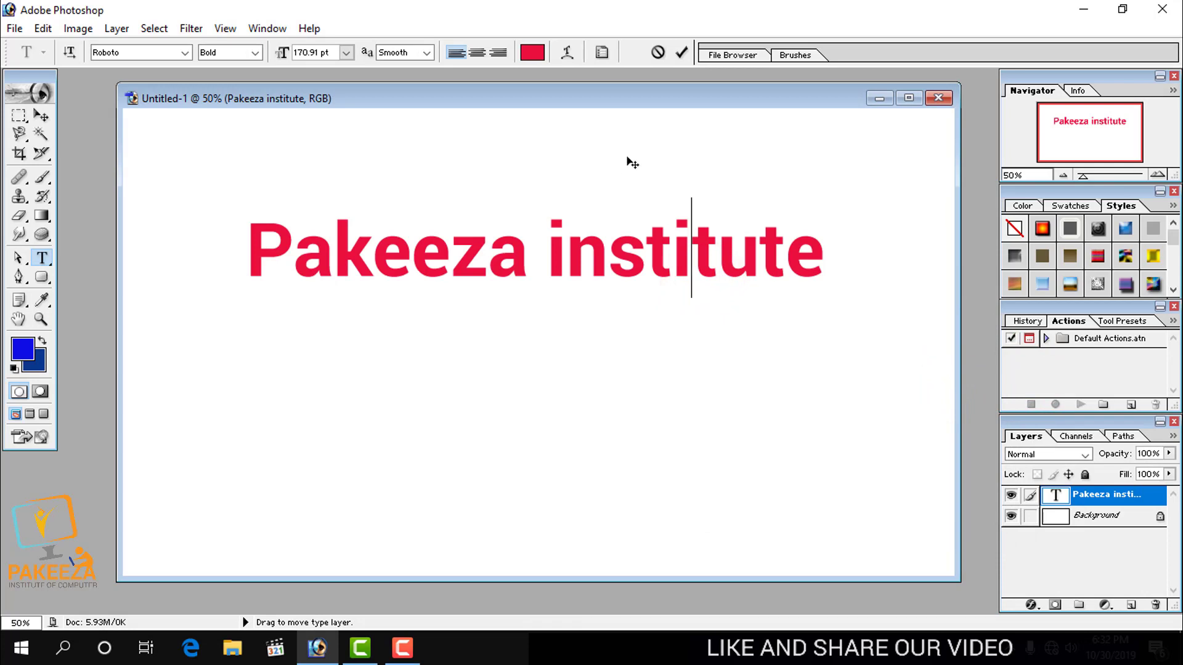
pyautogui.click(601, 52)
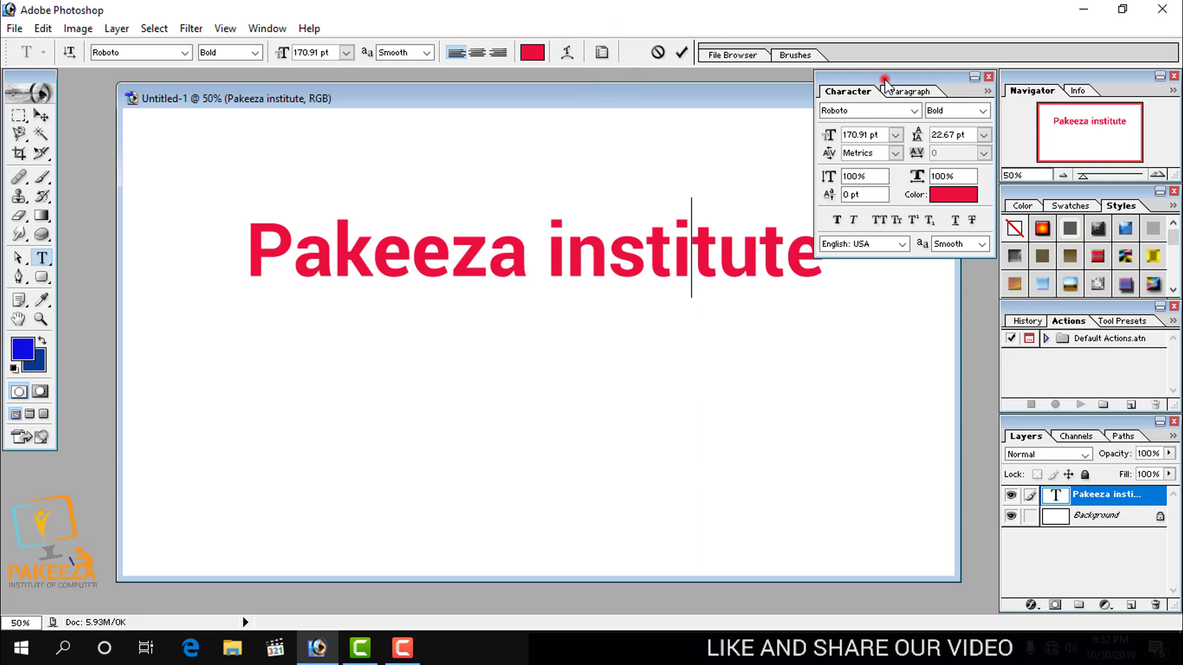
pyautogui.moveTo(885, 75); pyautogui.dragTo(906, 393)
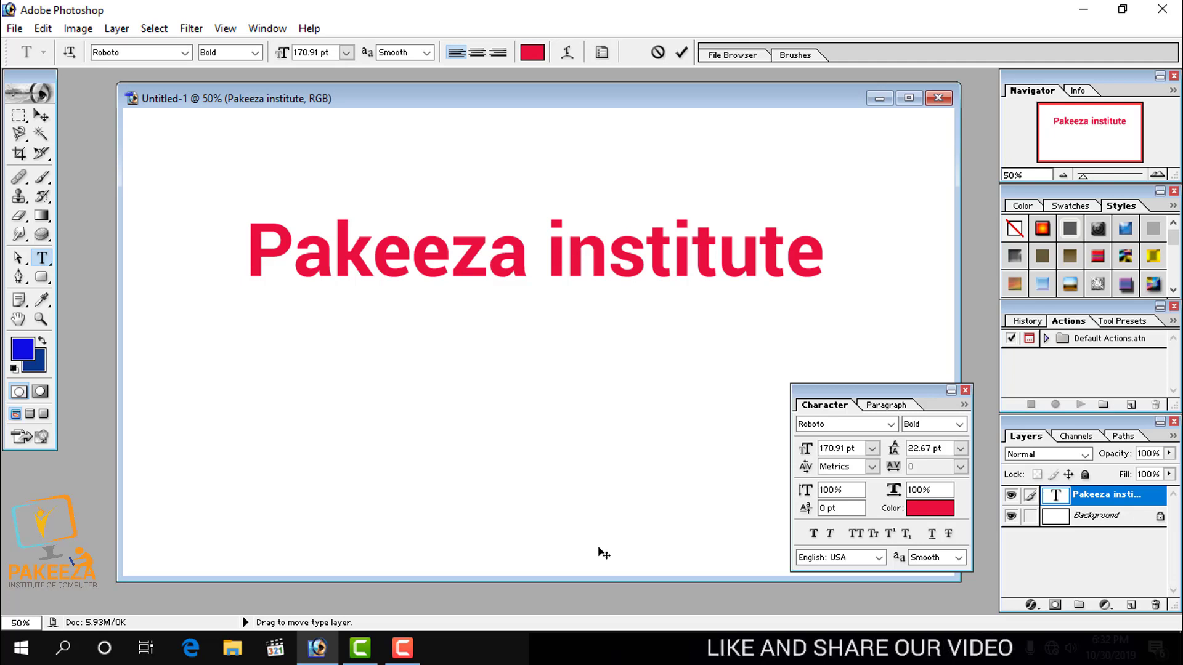
pyautogui.click(959, 425)
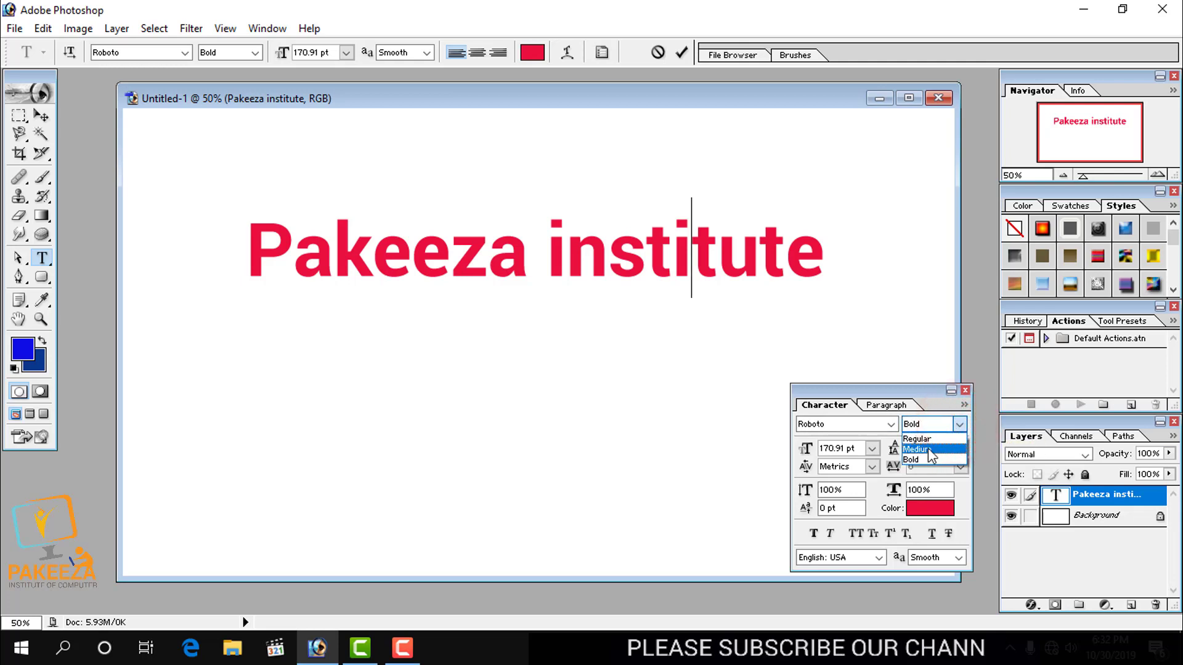
pyautogui.click(925, 395)
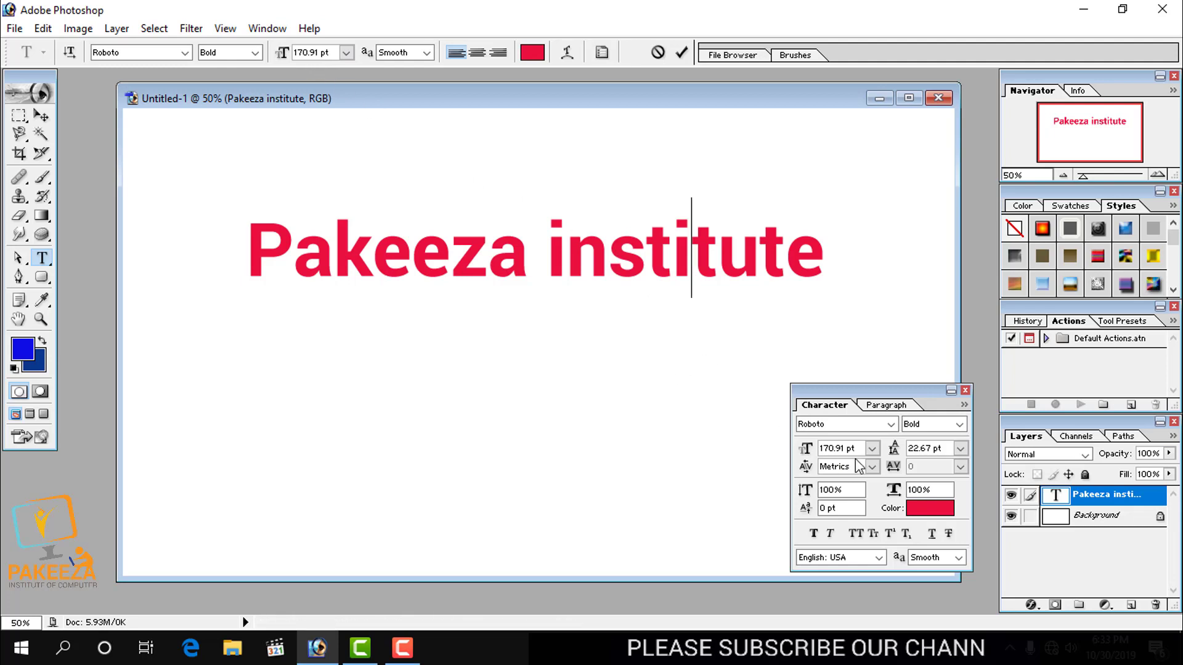
# Try 30 pt leading in the character settings and set the text layer's leading to 24 pt
pyautogui.click(961, 449)
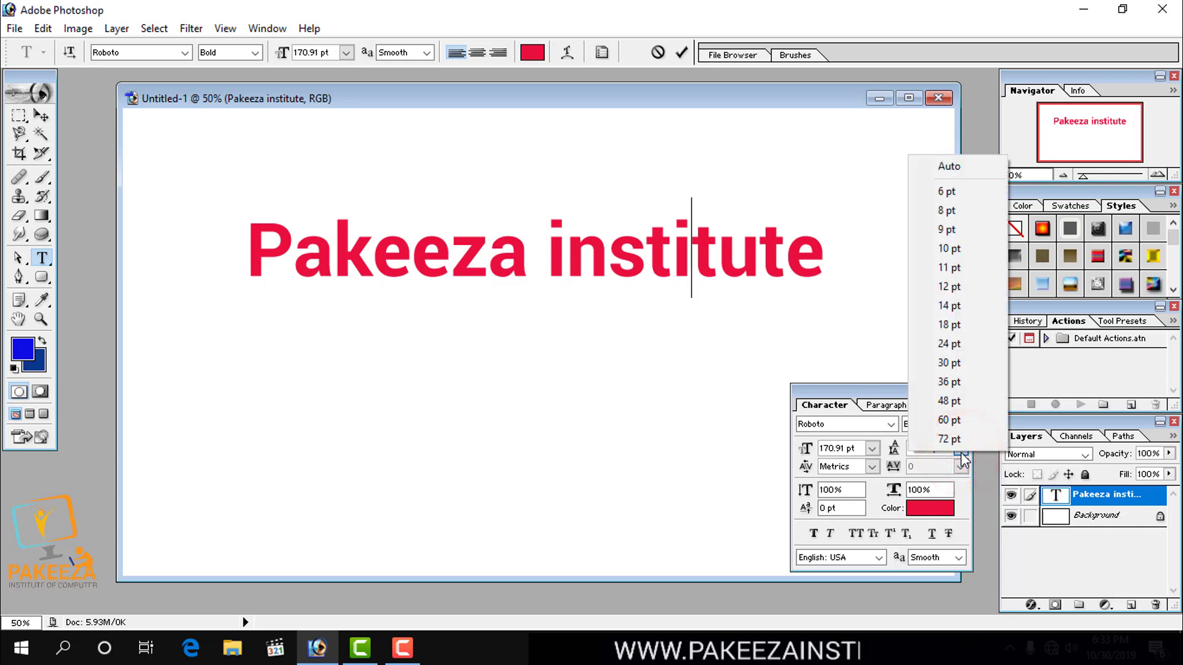
pyautogui.click(918, 363)
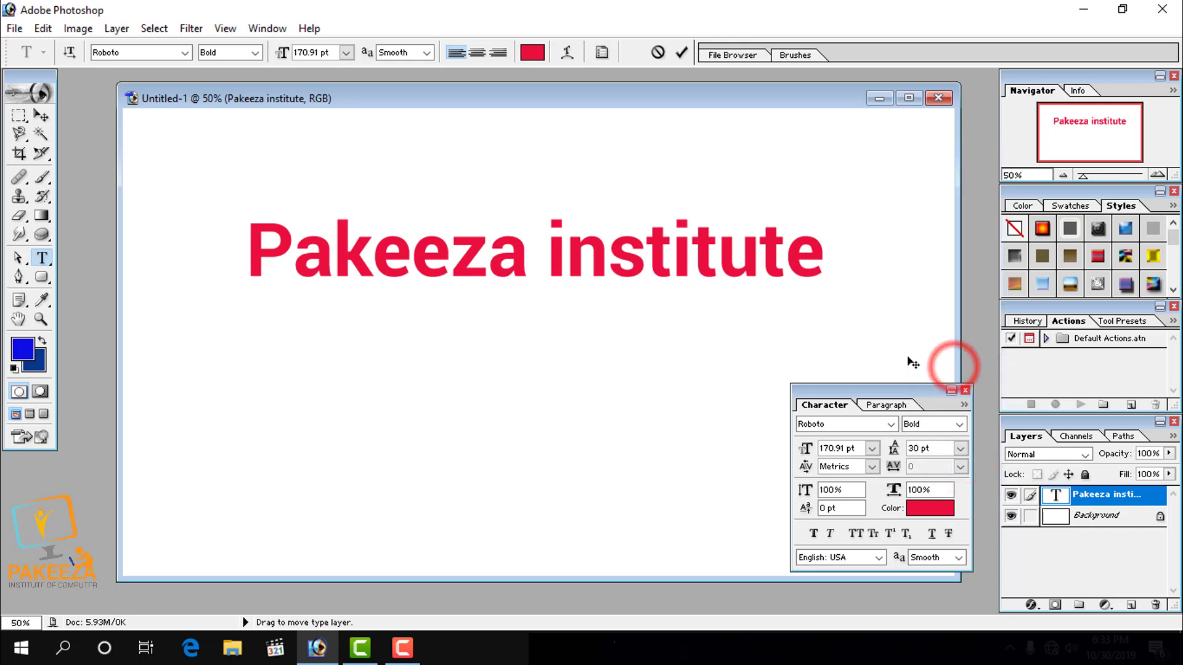
pyautogui.click(41, 115)
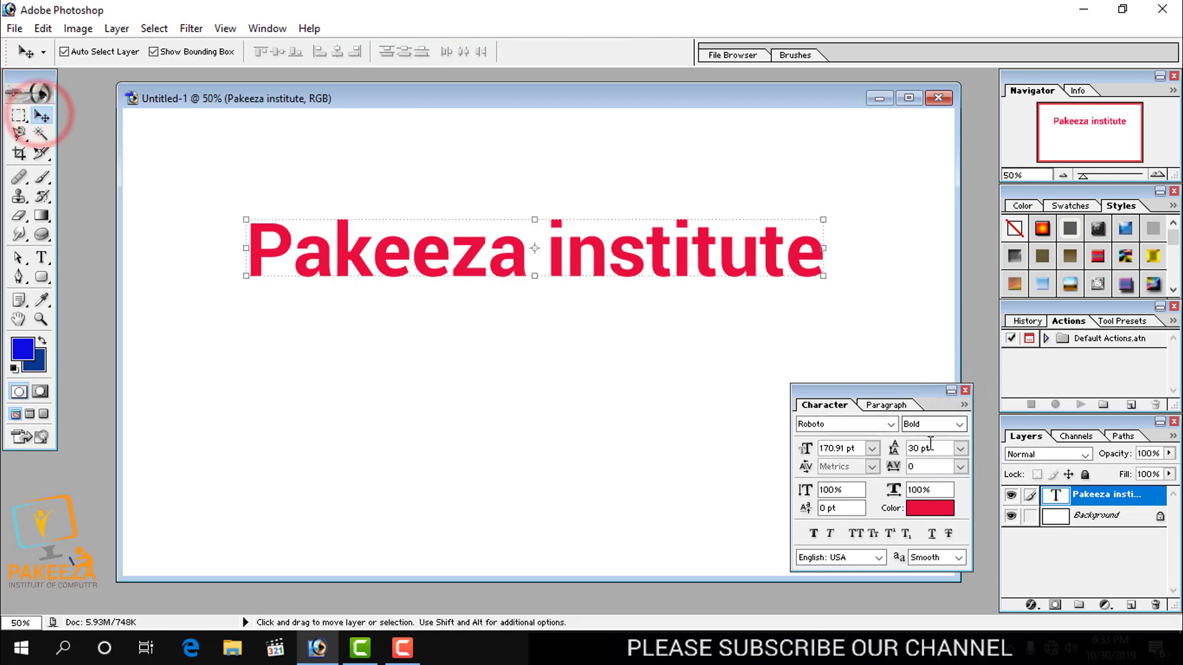
pyautogui.click(960, 449)
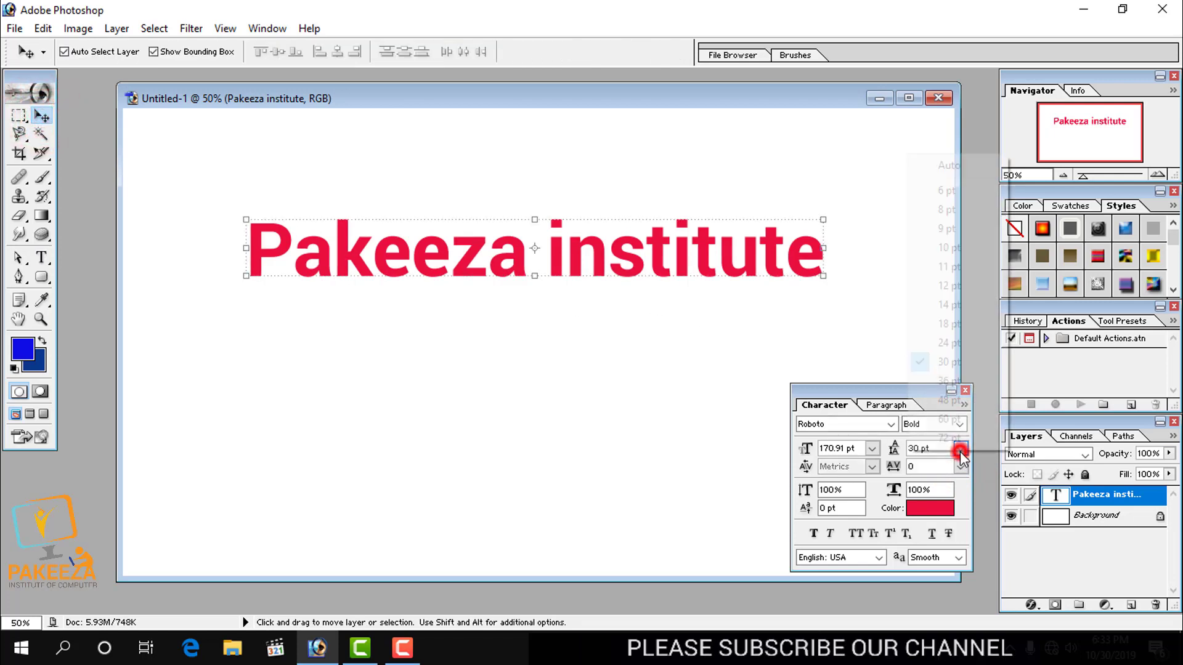
pyautogui.click(955, 347)
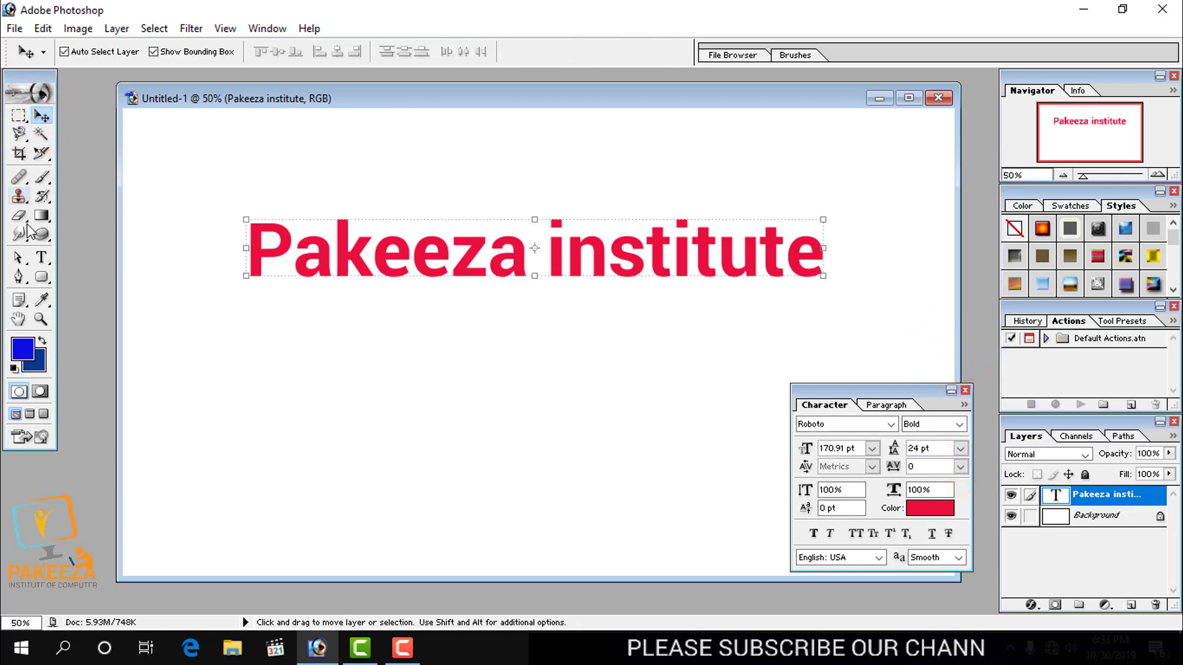
# Select the whole "Pakeeza institute" text and try 60 pt leading with a 60 pt font size
pyautogui.click(41, 257)
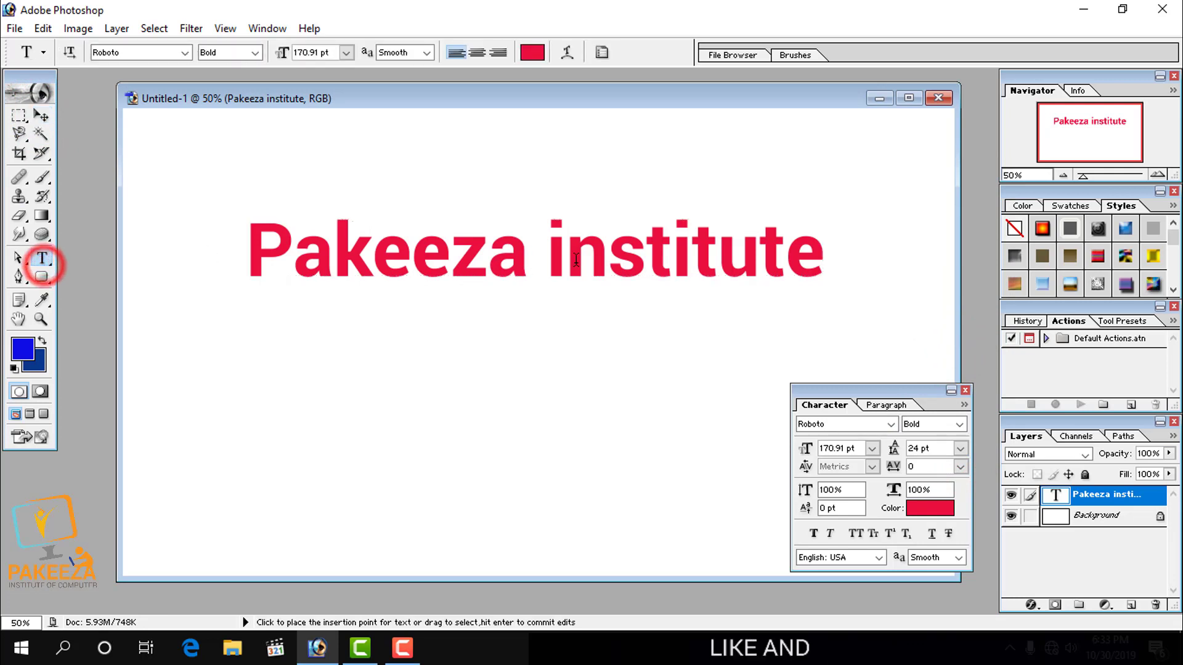
pyautogui.tripleClick(827, 261)
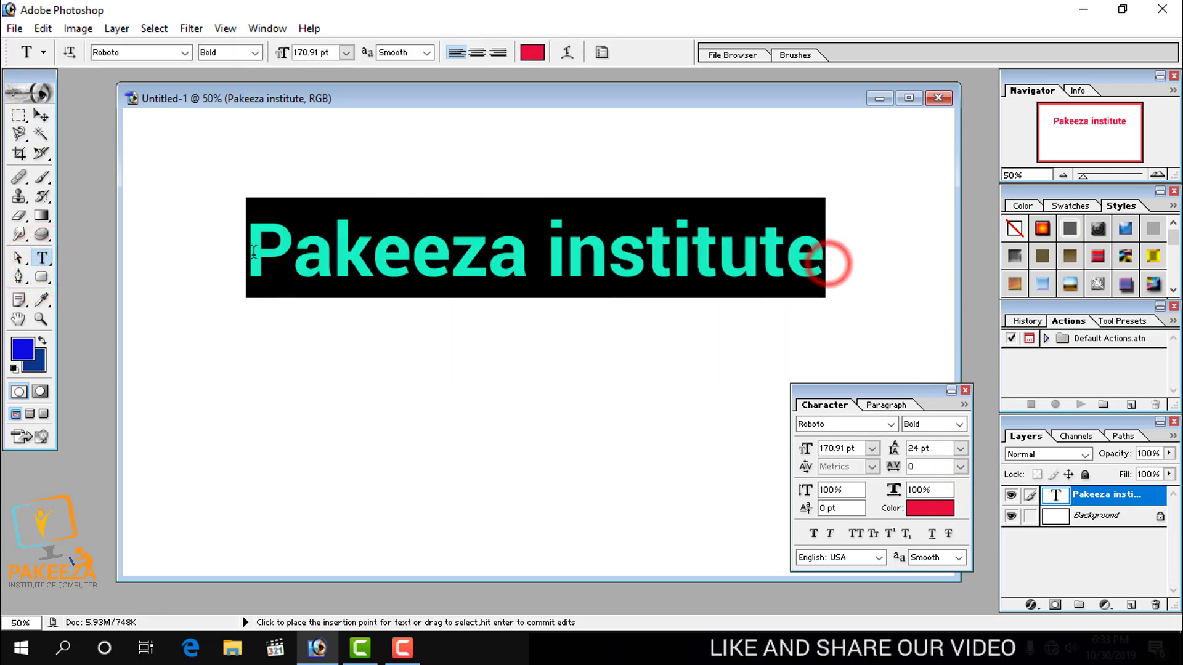
pyautogui.click(961, 449)
pyautogui.click(951, 416)
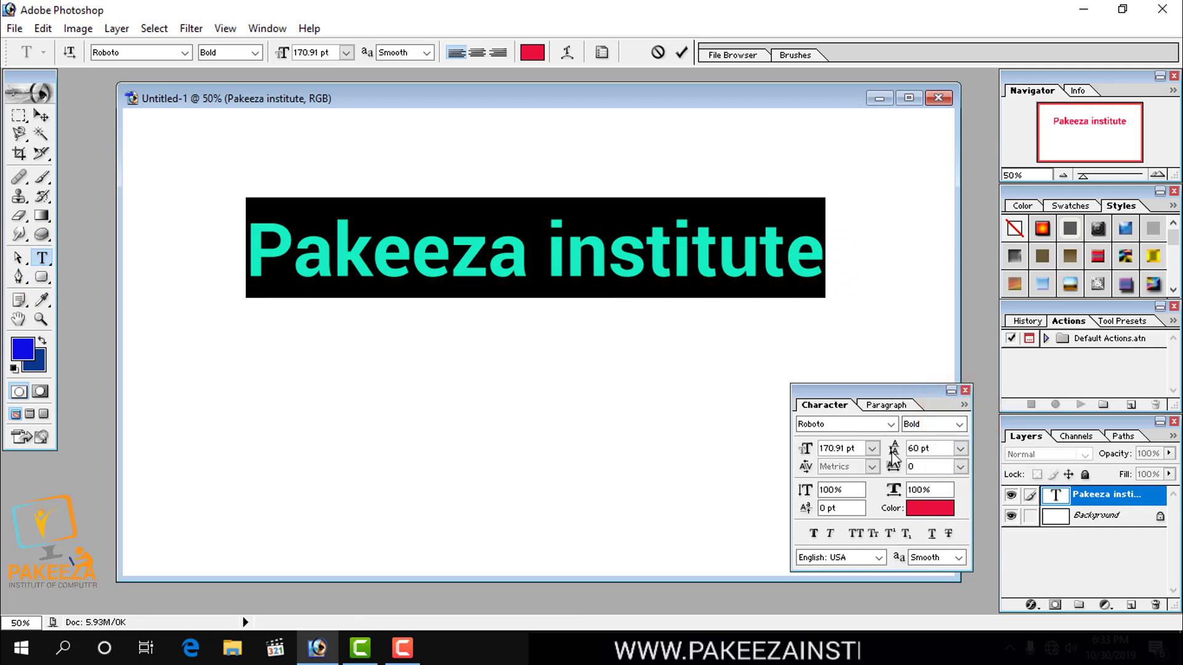
pyautogui.click(872, 448)
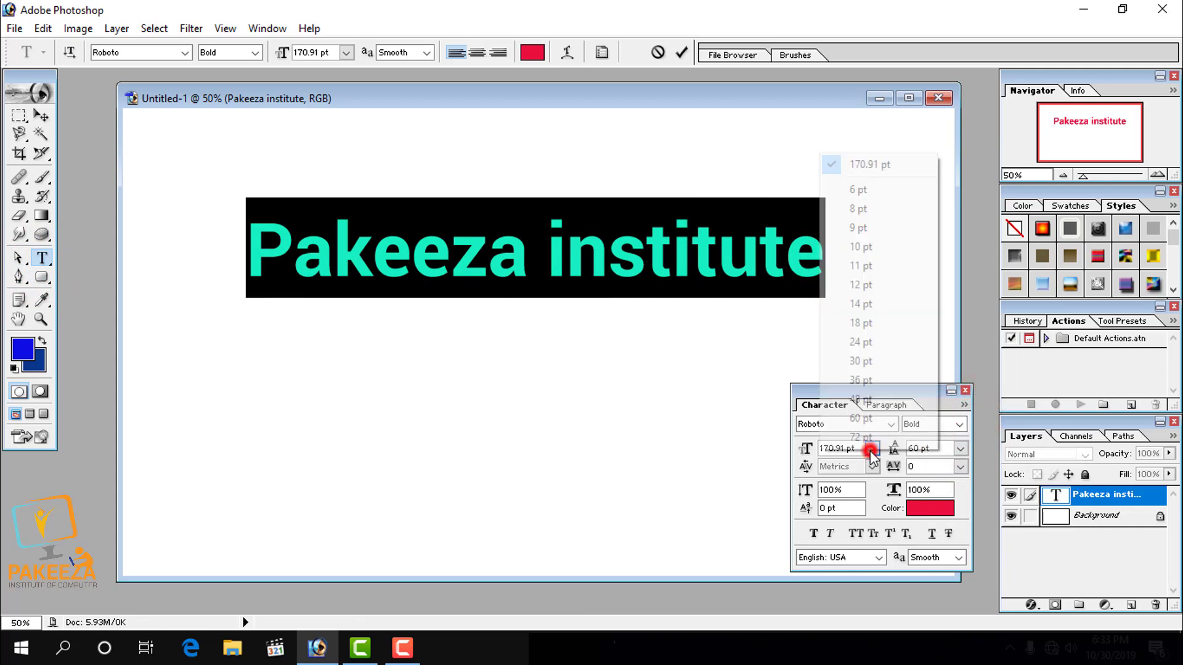
pyautogui.click(865, 419)
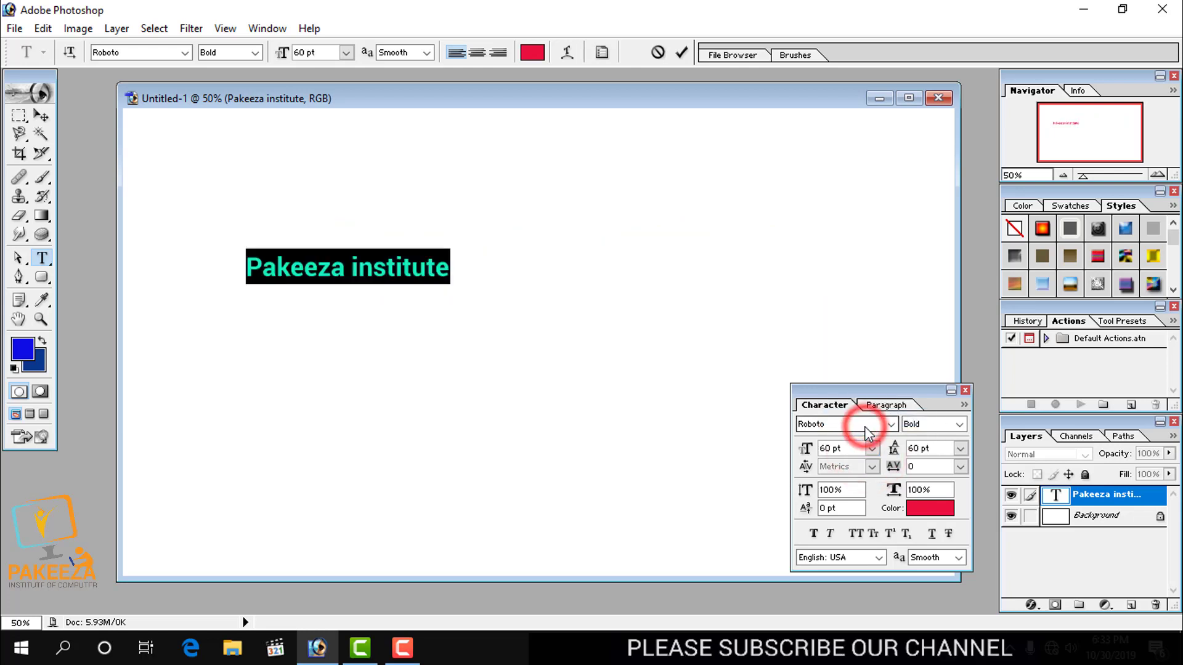
# Try 72 pt leading on the selected text and move the character settings higher over the canvas
pyautogui.click(960, 449)
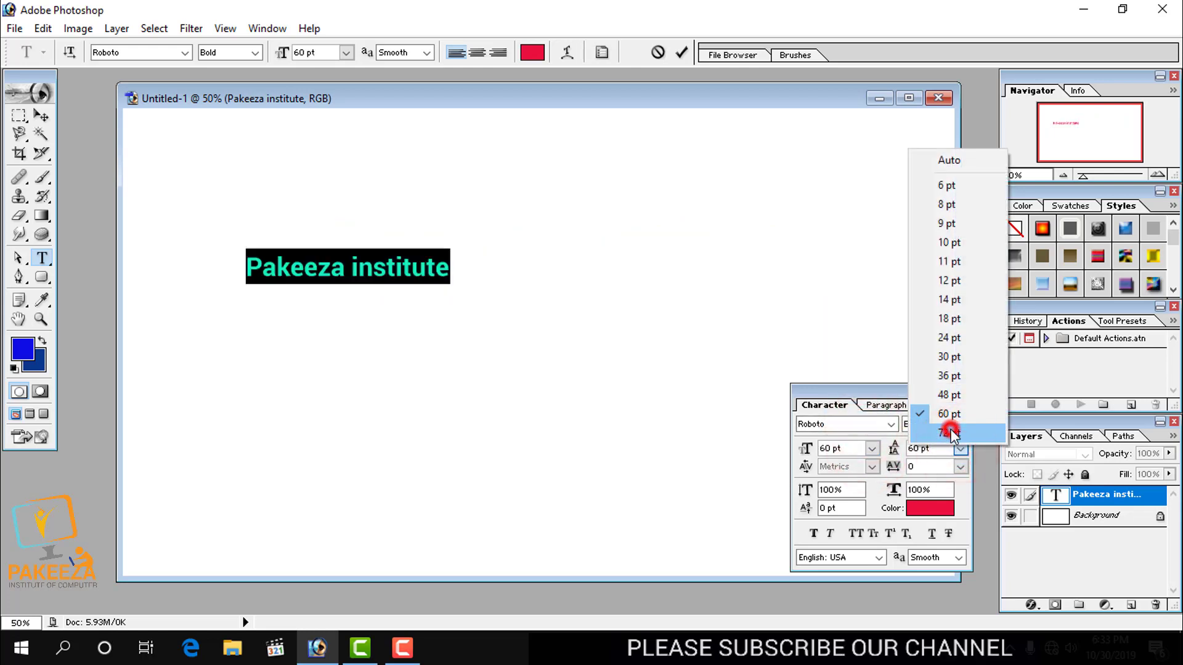
pyautogui.click(949, 433)
pyautogui.moveTo(932, 403); pyautogui.dragTo(882, 302)
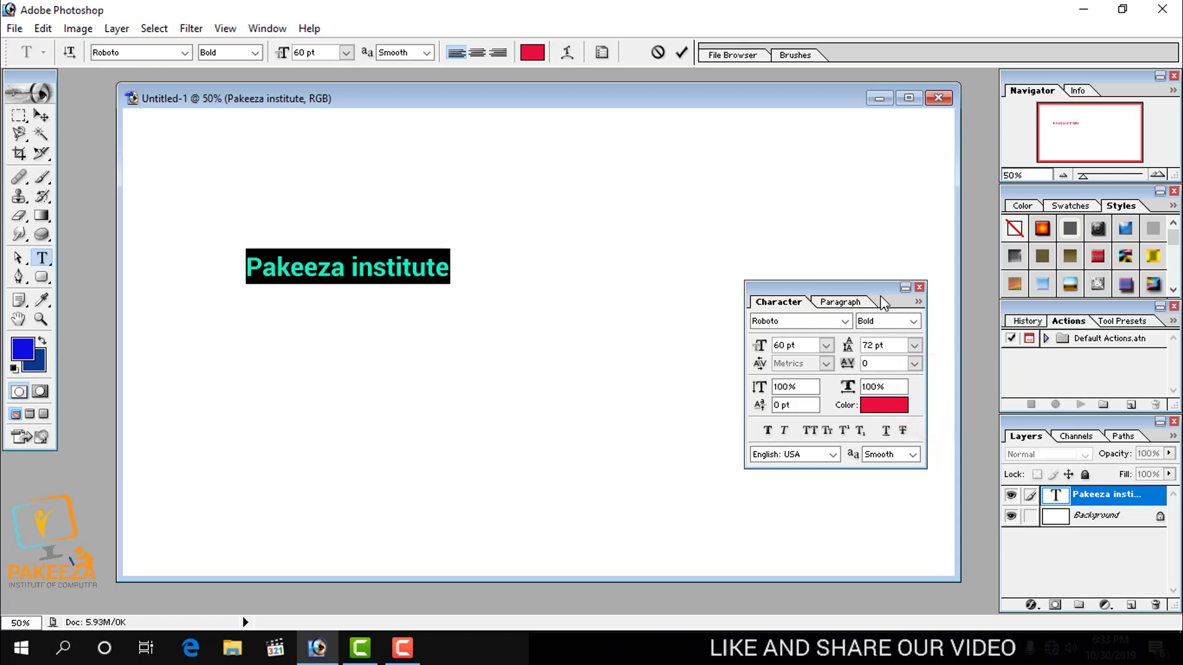
# Select only the letter "s" in "institute" and try 30 pt leading on it
pyautogui.click(418, 414)
pyautogui.moveTo(373, 270); pyautogui.dragTo(387, 271)
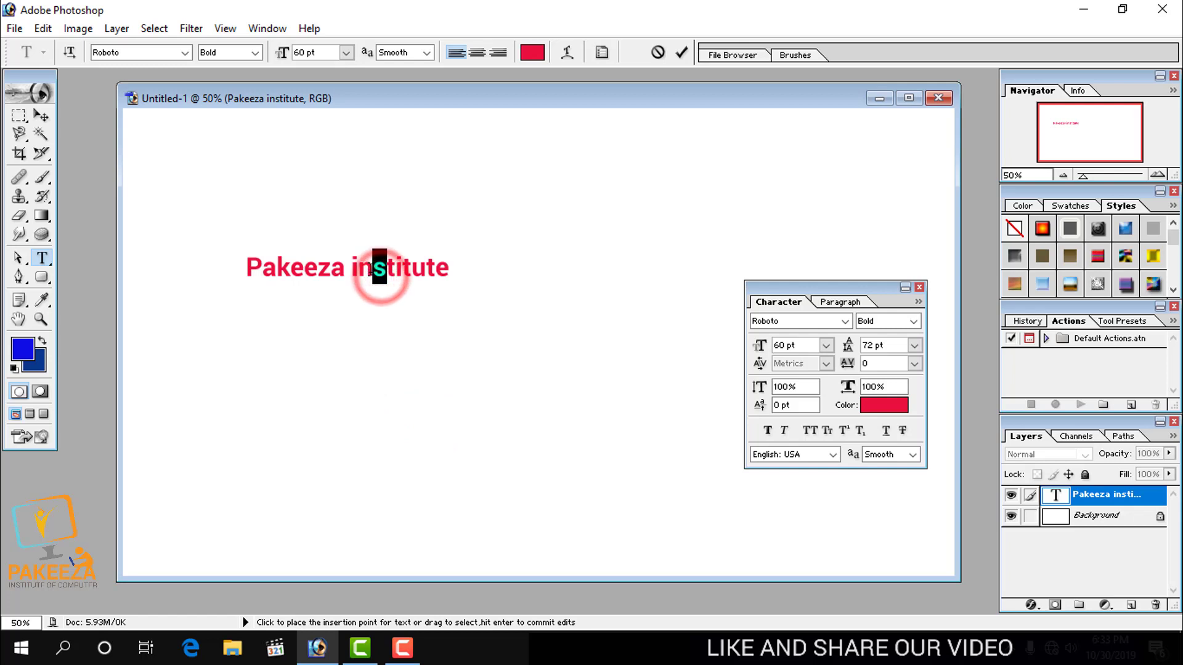
pyautogui.click(914, 346)
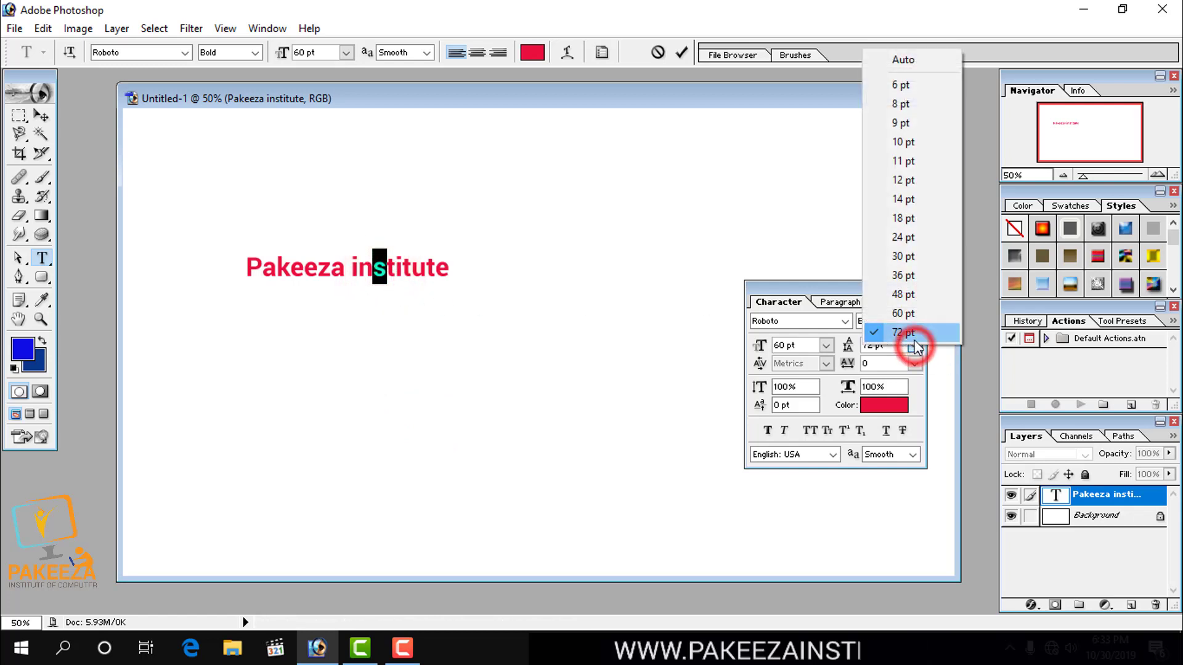
pyautogui.click(912, 257)
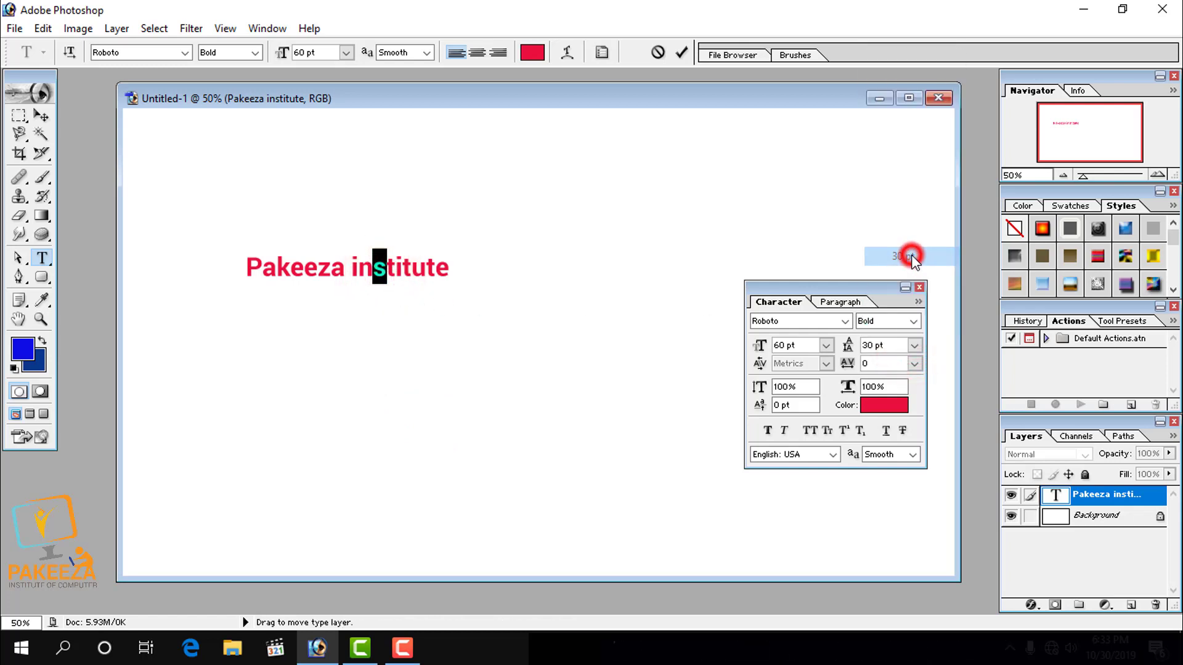
pyautogui.click(402, 647)
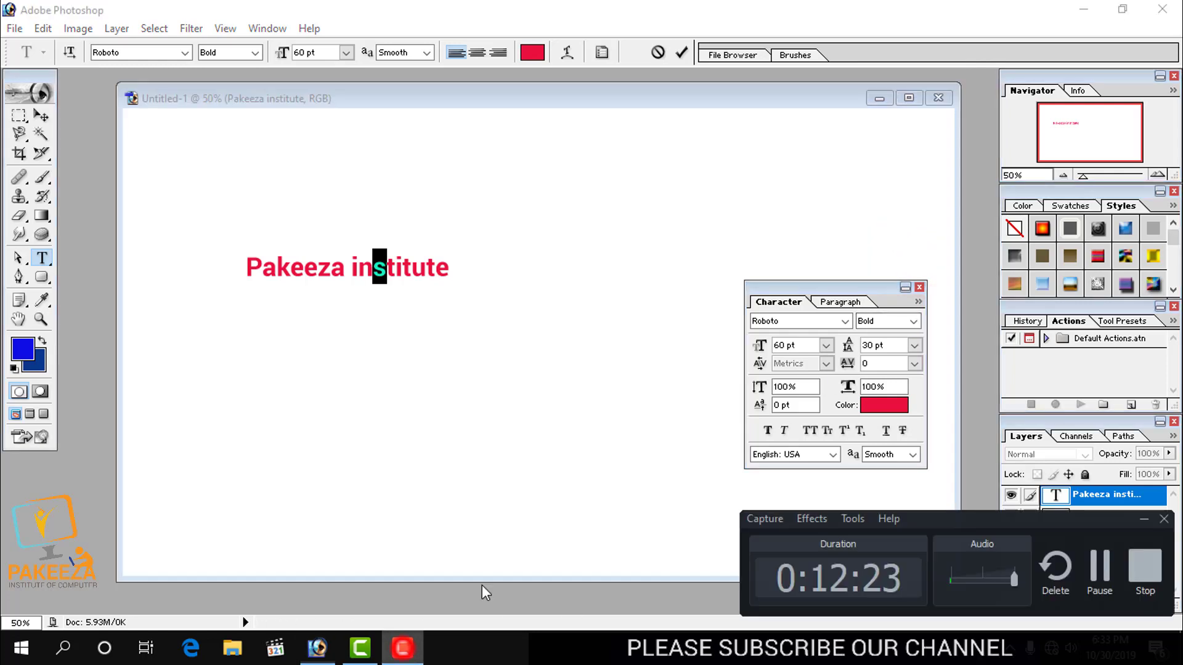
pyautogui.click(1099, 567)
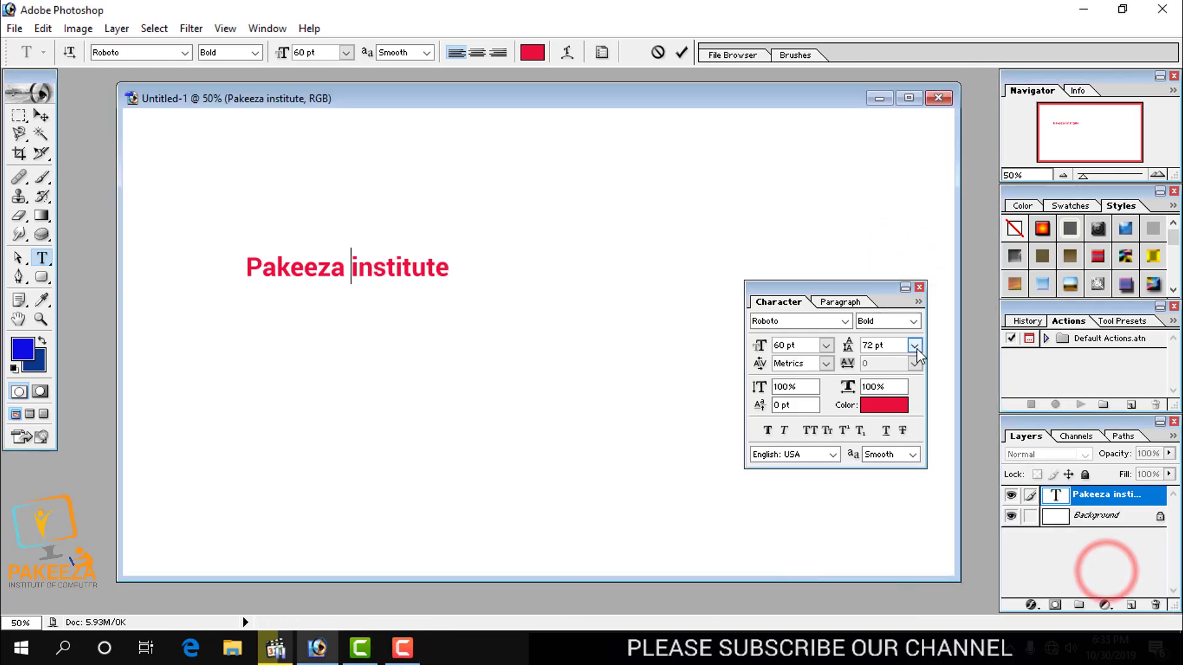
# Try 10 pt leading with the text broken onto two lines before the word "institute"
pyautogui.click(874, 346)
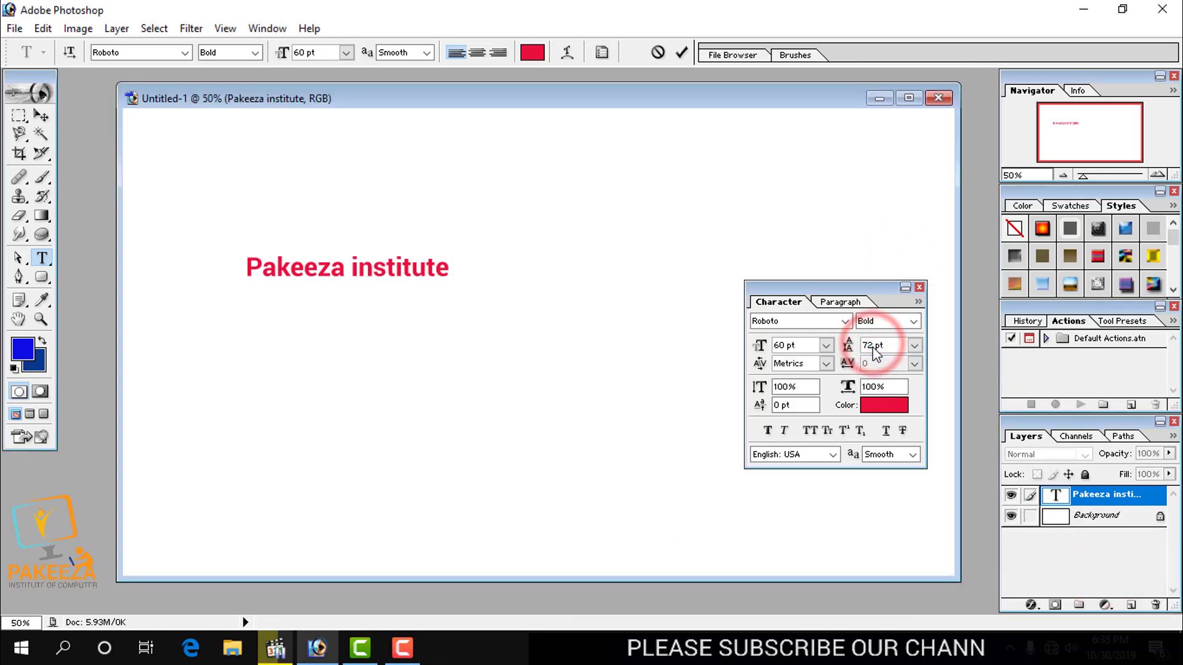
pyautogui.press('BackSpace')
pyautogui.press('BackSpace')
pyautogui.press('BackSpace')
pyautogui.write('10')
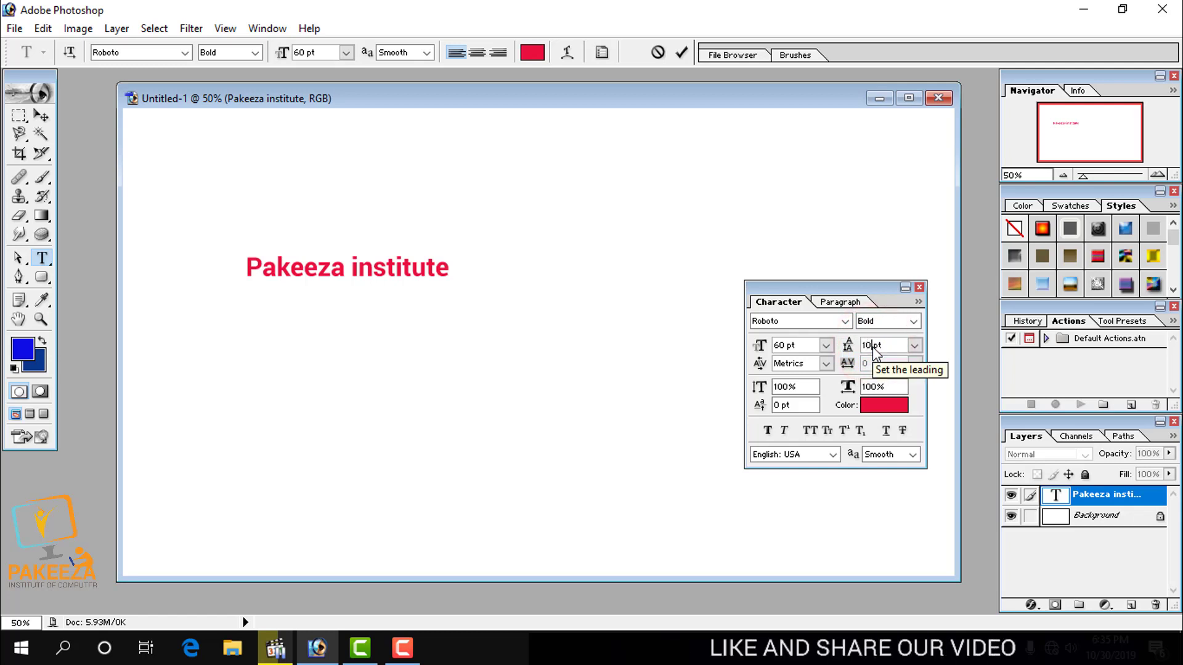
pyautogui.press('Return')
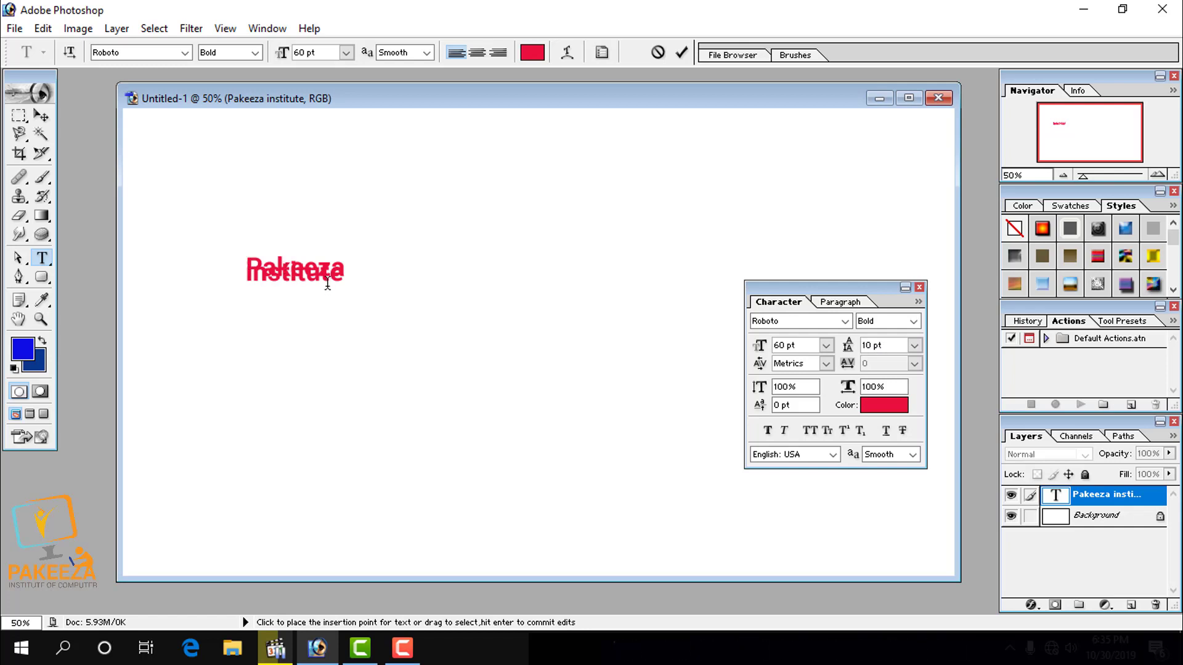
# Try 100 pt leading to spread the "institute" line away from the "Pakeeza" line
pyautogui.click(915, 345)
pyautogui.click(913, 335)
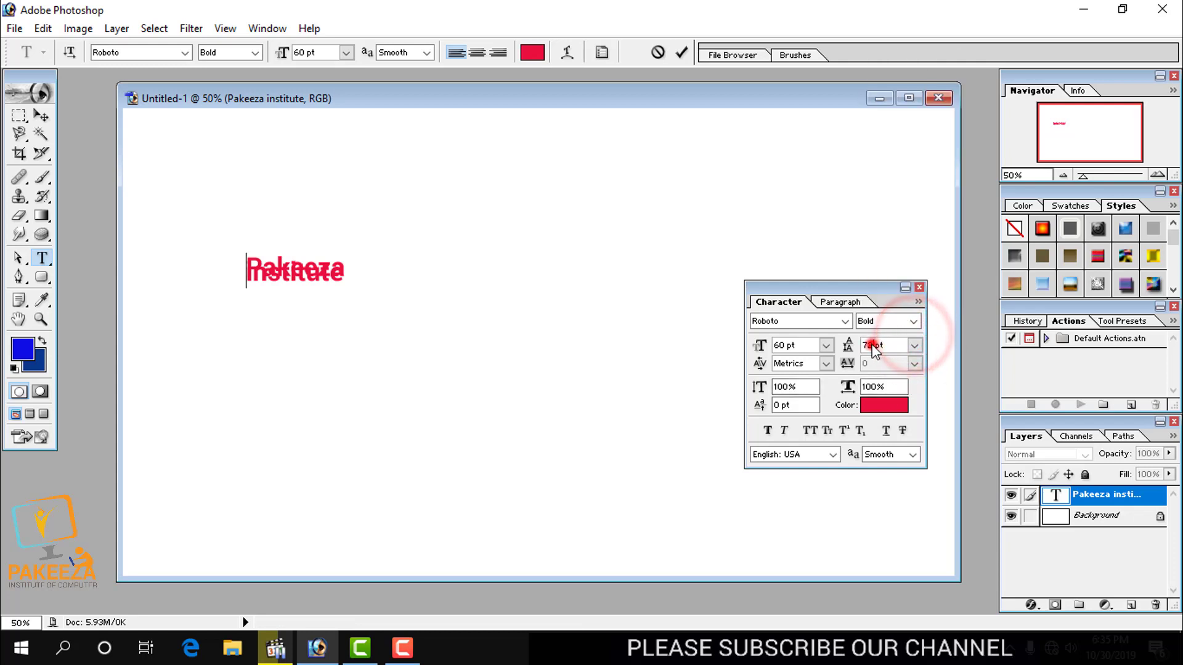
pyautogui.click(871, 345)
pyautogui.press('BackSpace')
pyautogui.press('BackSpace')
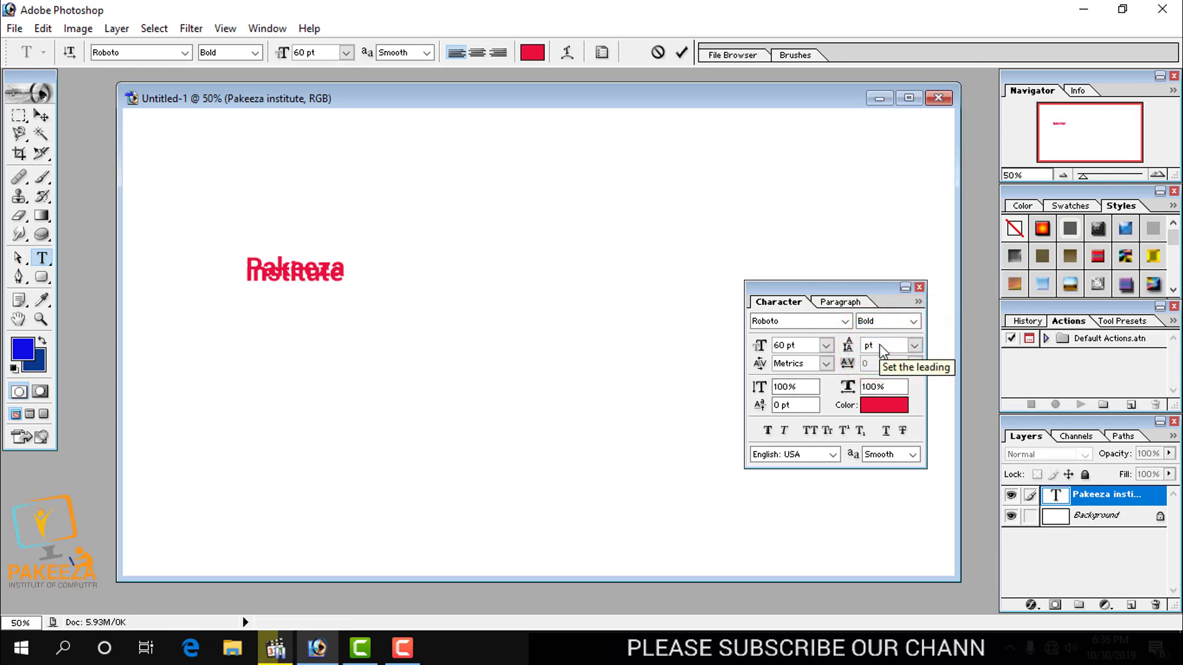
pyautogui.write('100')
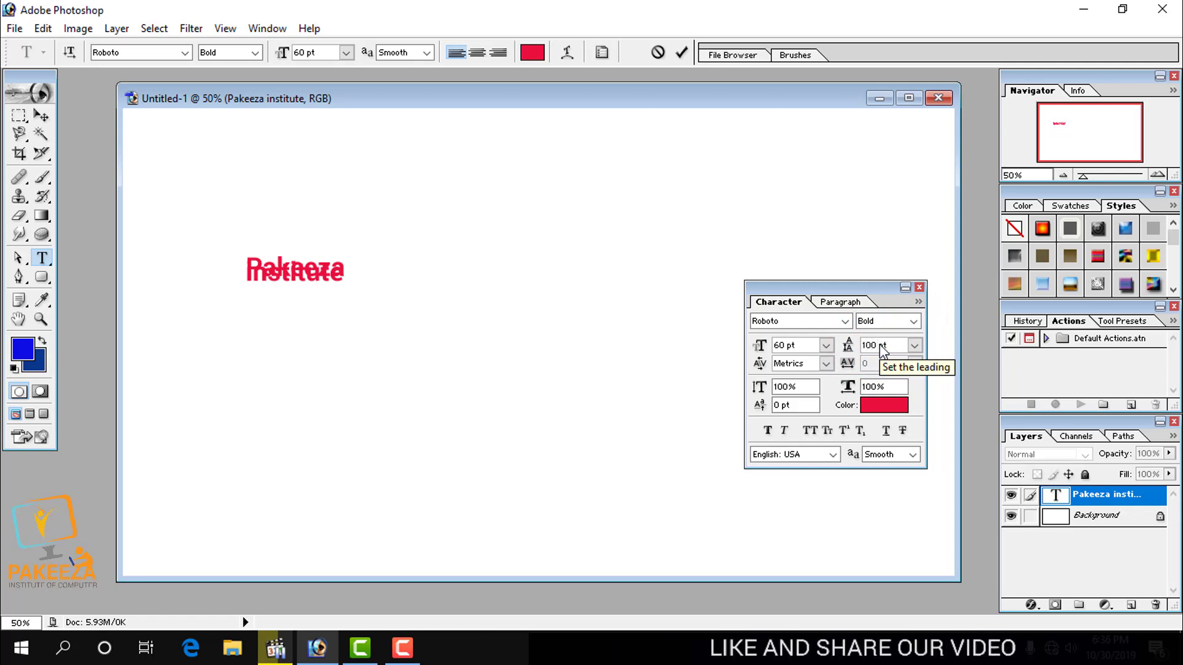
pyautogui.press('Return')
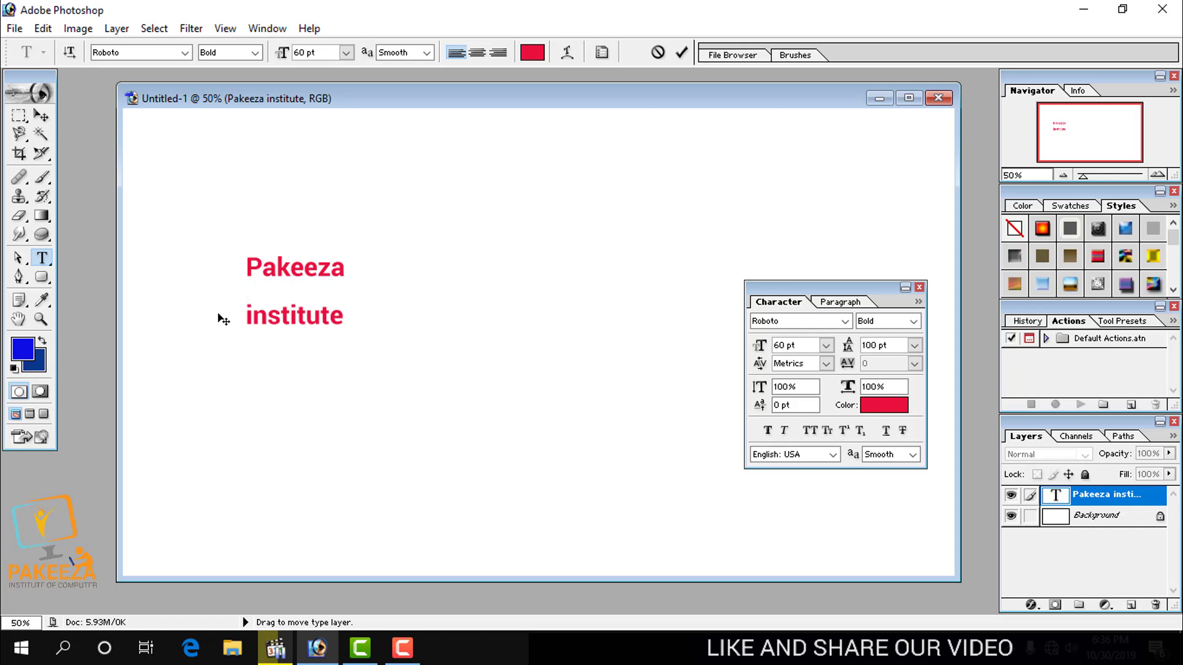
# Undo the 100 pt leading and try a wider spacing between the two text lines
pyautogui.hotkey('ctrl', 'z')
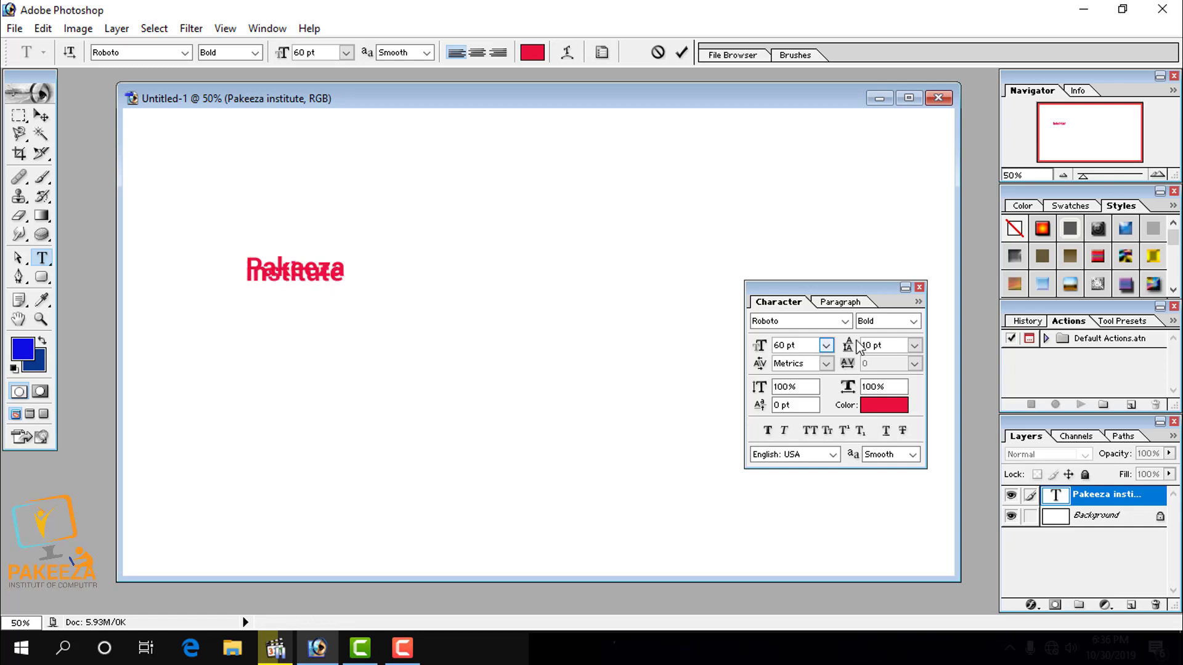
pyautogui.click(914, 345)
pyautogui.click(899, 351)
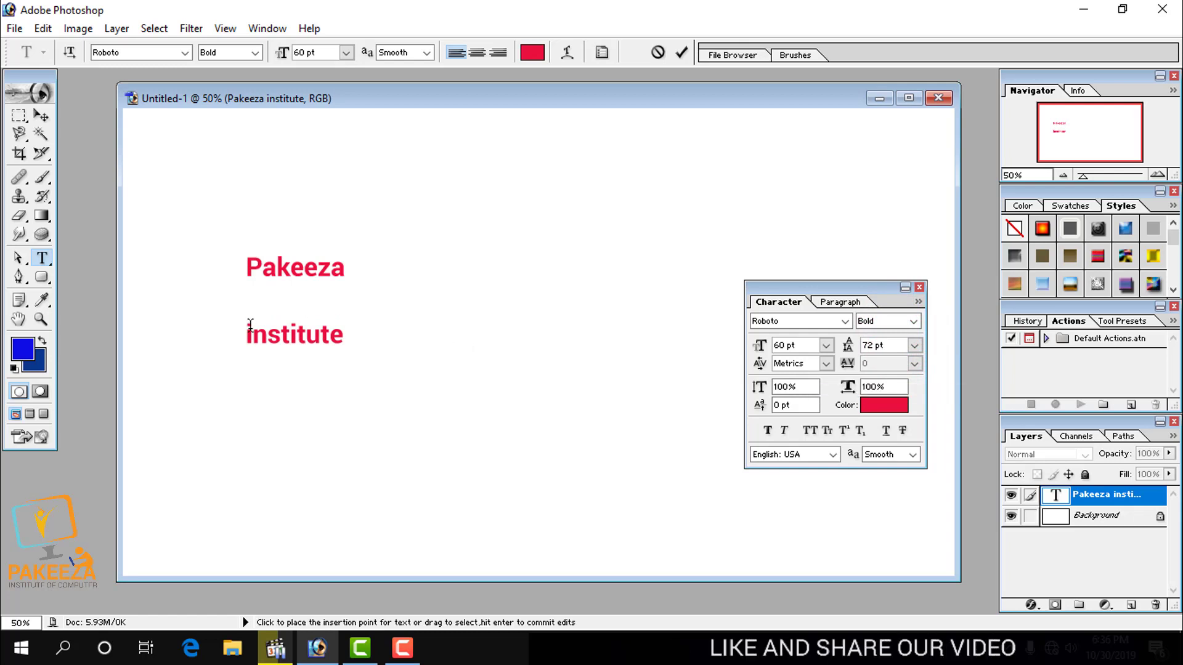
# Try tightening the leading of the "institute" line back to 10 pt
pyautogui.click(346, 339)
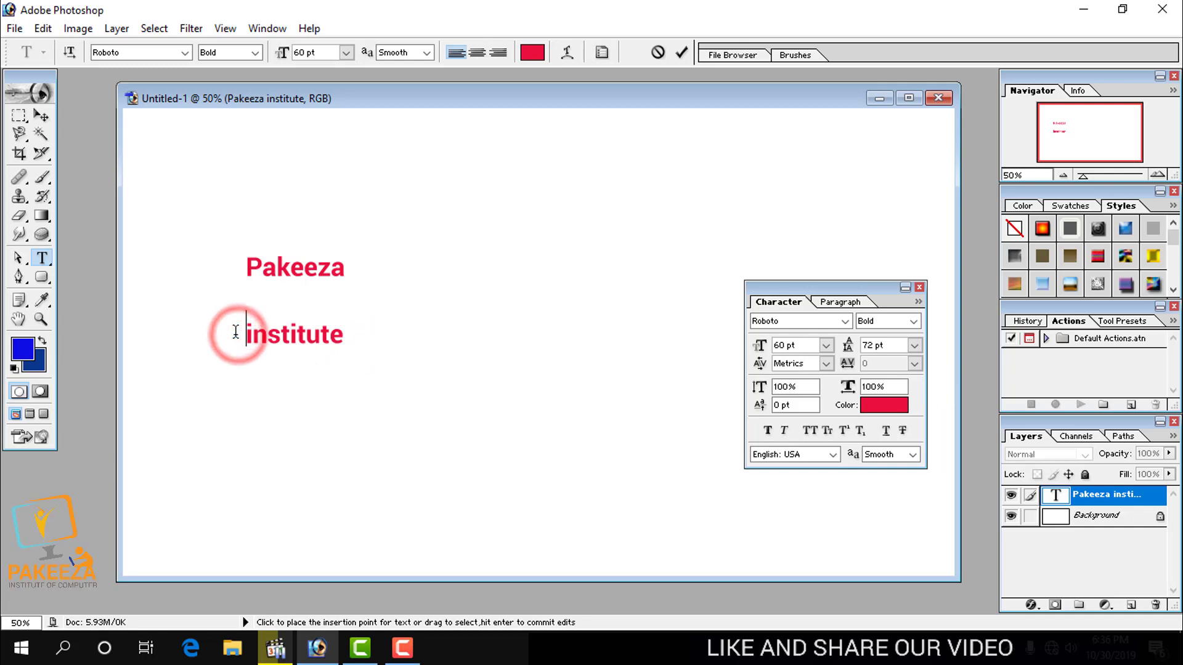
pyautogui.hotkey('alt', 'Down')
pyautogui.hotkey('alt', 'Down')
pyautogui.hotkey('alt', 'Down')
pyautogui.hotkey('alt', 'Down')
pyautogui.hotkey('alt', 'Down')
pyautogui.hotkey('alt', 'Down')
pyautogui.hotkey('alt', 'Down')
pyautogui.hotkey('alt', 'Down')
pyautogui.hotkey('alt', 'Down')
pyautogui.hotkey('alt', 'Down')
pyautogui.hotkey('alt', 'Down')
pyautogui.hotkey('alt', 'Down')
pyautogui.hotkey('alt', 'Down')
pyautogui.hotkey('alt', 'Down')
pyautogui.hotkey('alt', 'Down')
pyautogui.hotkey('alt', 'Down')
pyautogui.hotkey('alt', 'Down')
pyautogui.hotkey('alt', 'Down')
pyautogui.hotkey('alt', 'Down')
pyautogui.hotkey('alt', 'Down')
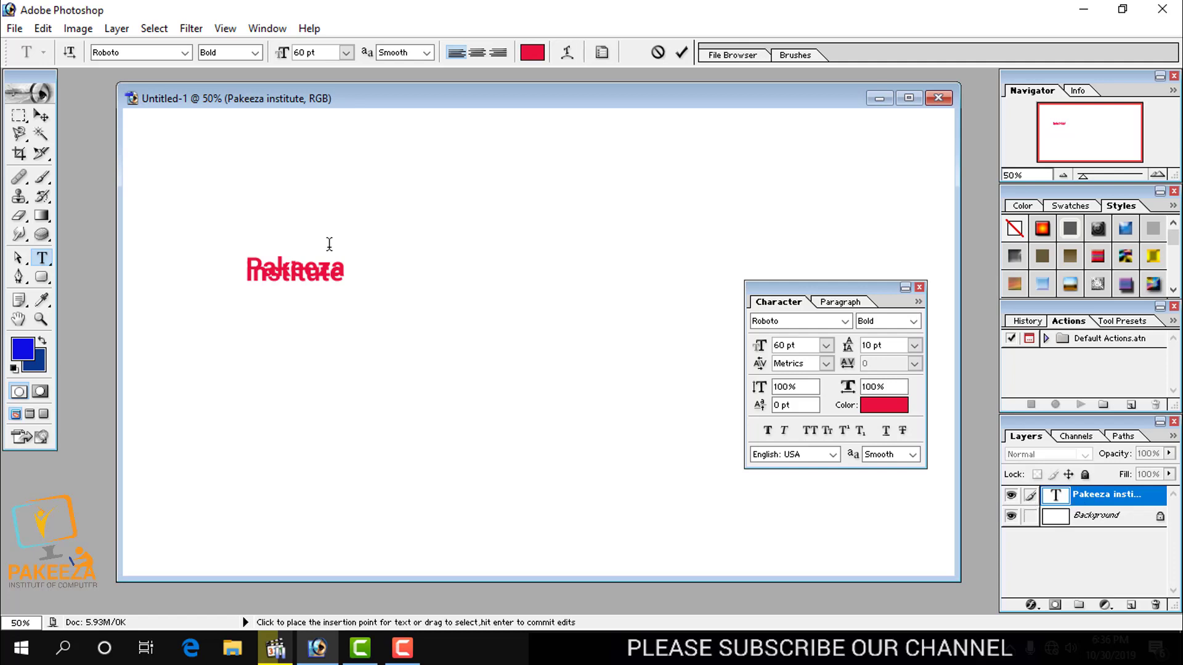
# Cancel the pending text edits with the Move tool active and shift the character settings lower, clear of the text
pyautogui.click(249, 278)
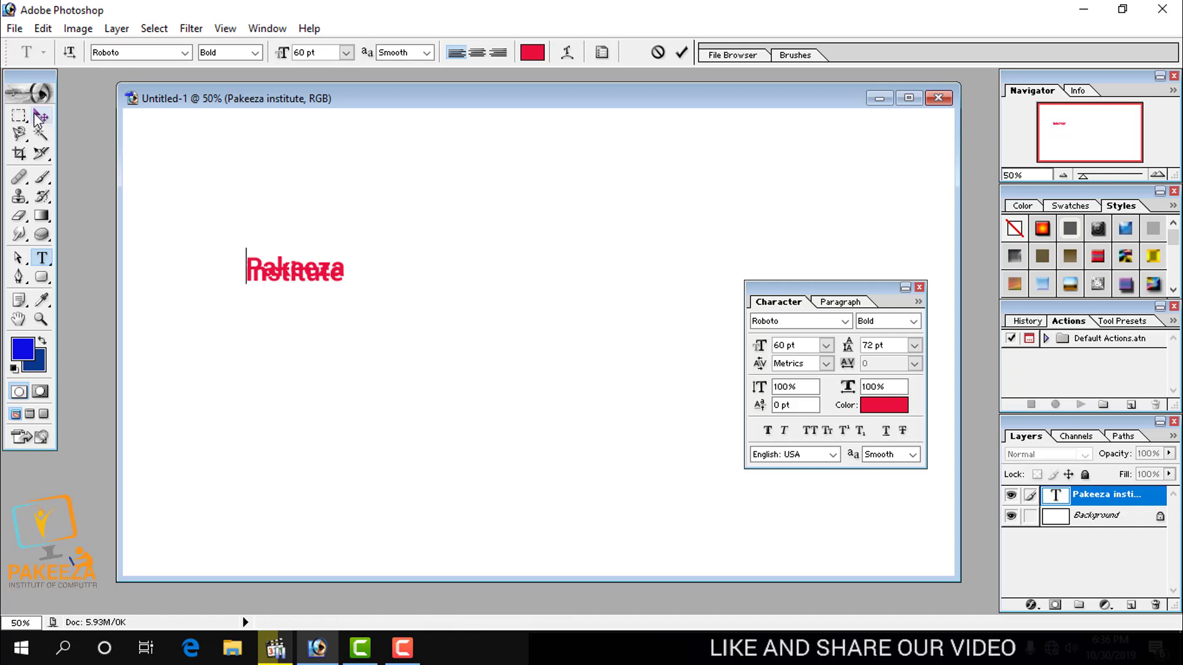
pyautogui.click(40, 117)
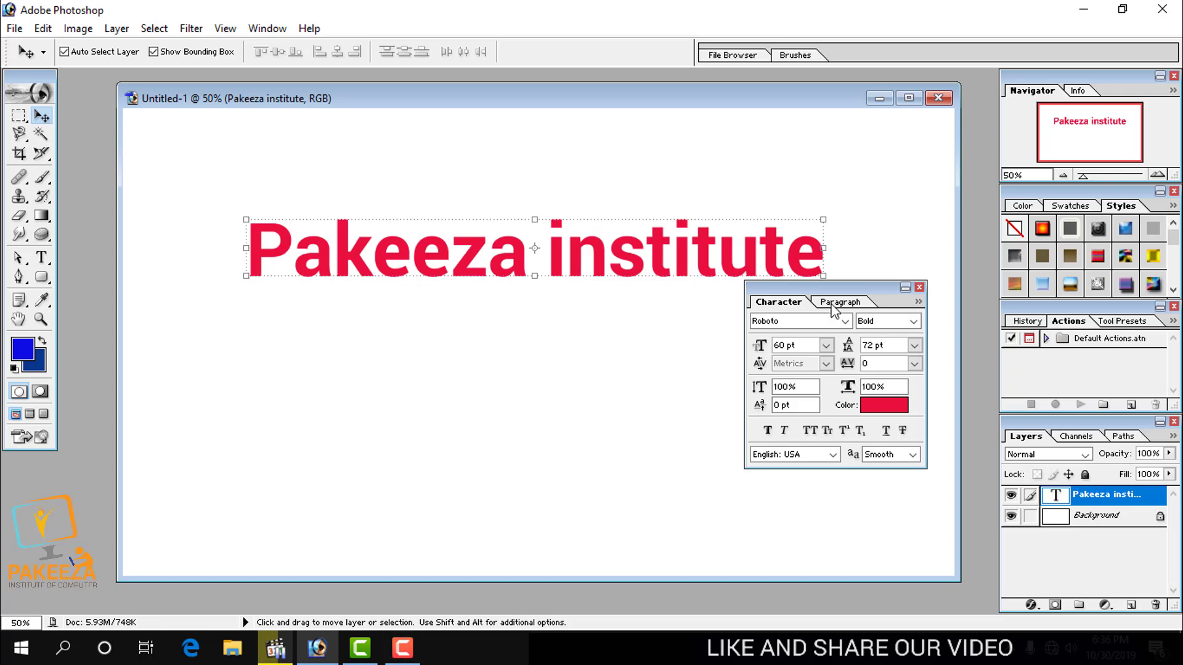
pyautogui.moveTo(844, 290); pyautogui.dragTo(880, 302)
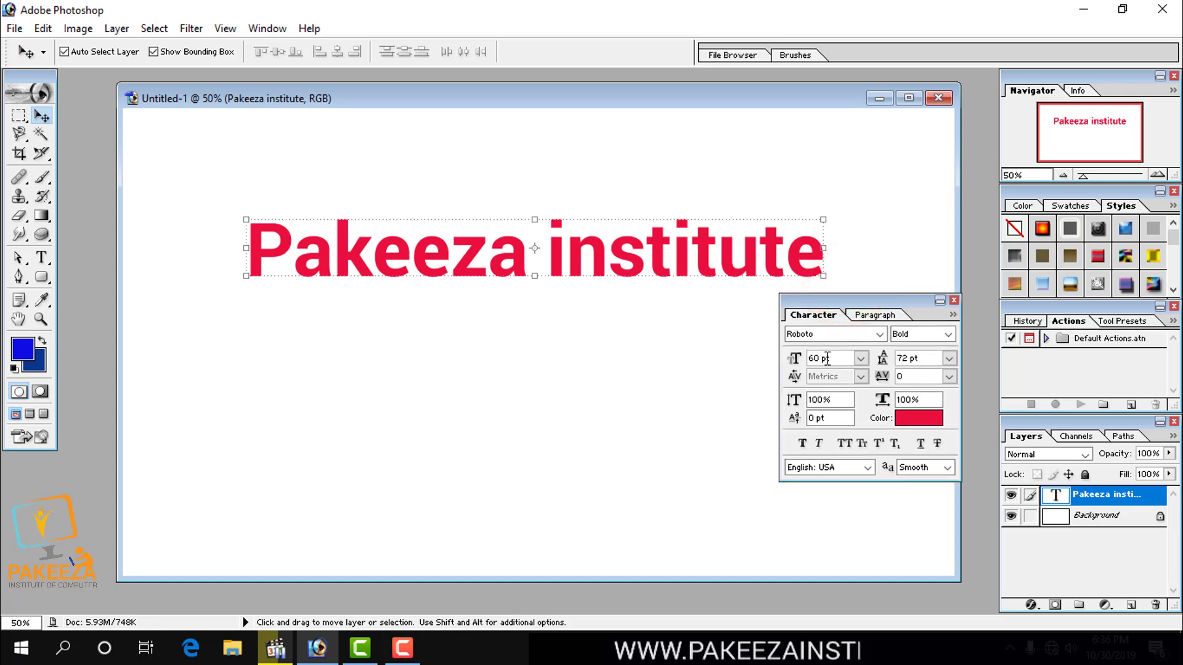
# Try a kerning value of 100 just before the word "institute" and undo it
pyautogui.click(41, 258)
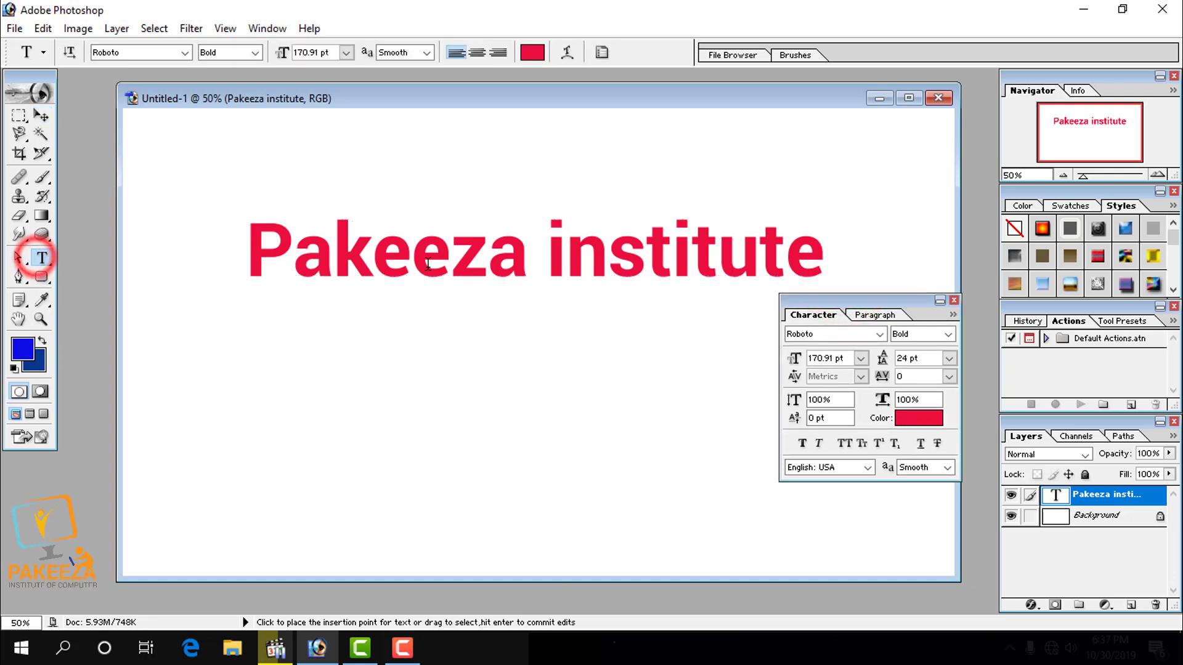
pyautogui.click(539, 257)
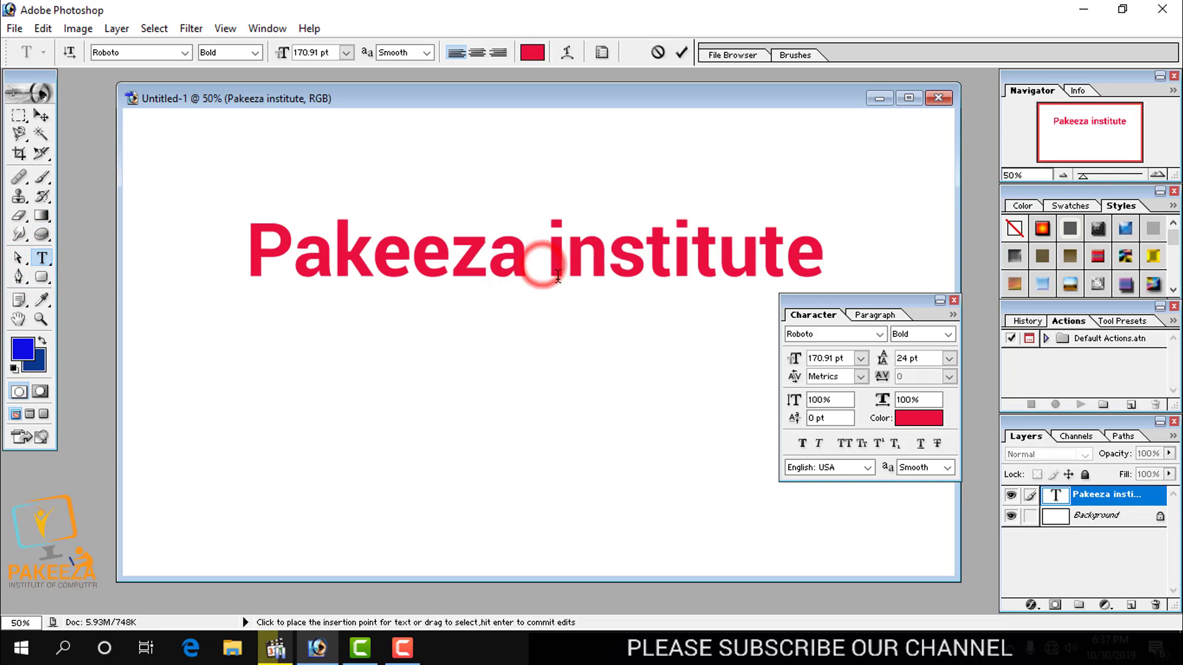
pyautogui.click(860, 377)
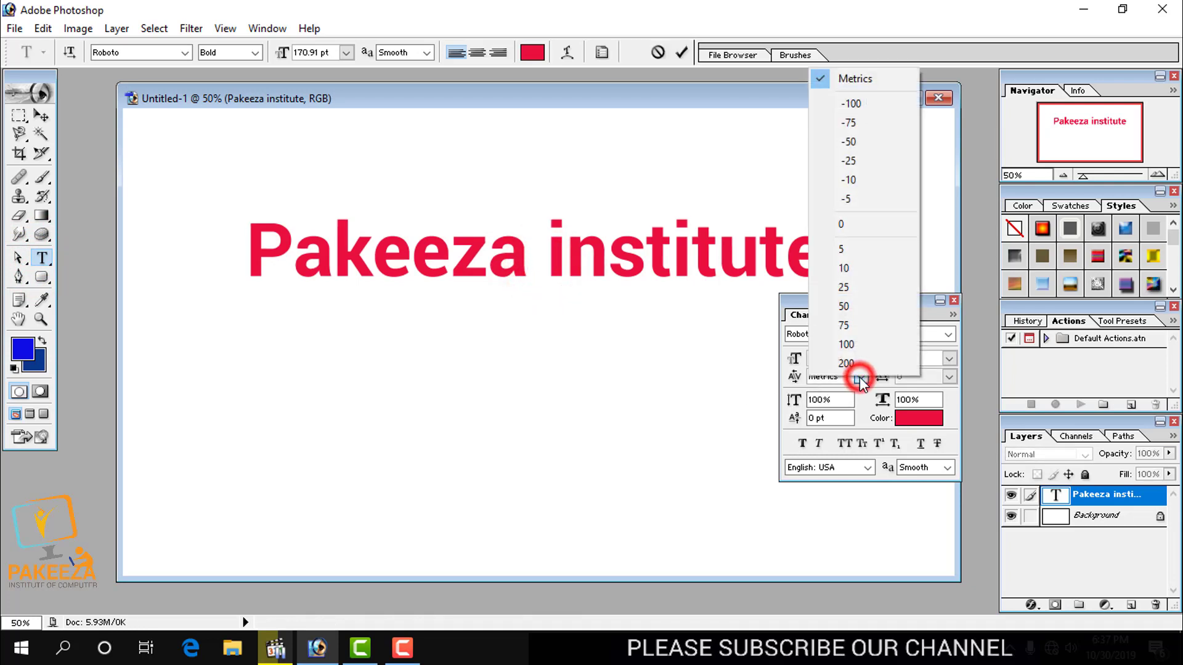
pyautogui.click(853, 345)
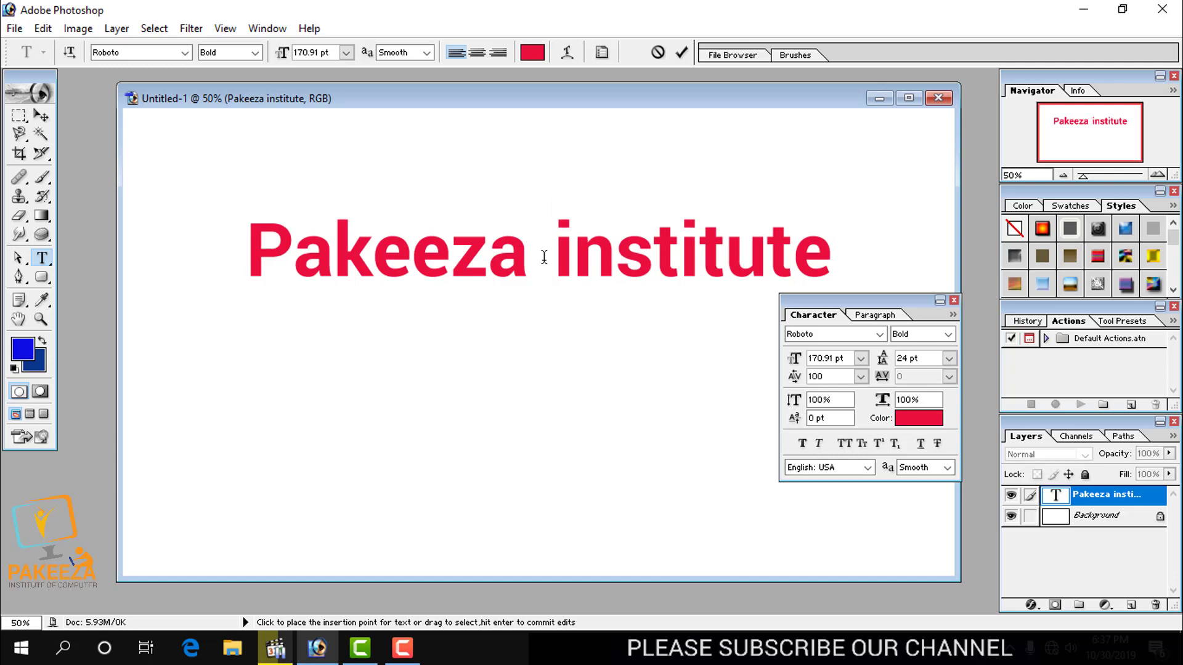
pyautogui.hotkey('ctrl', 'alt', 'q')
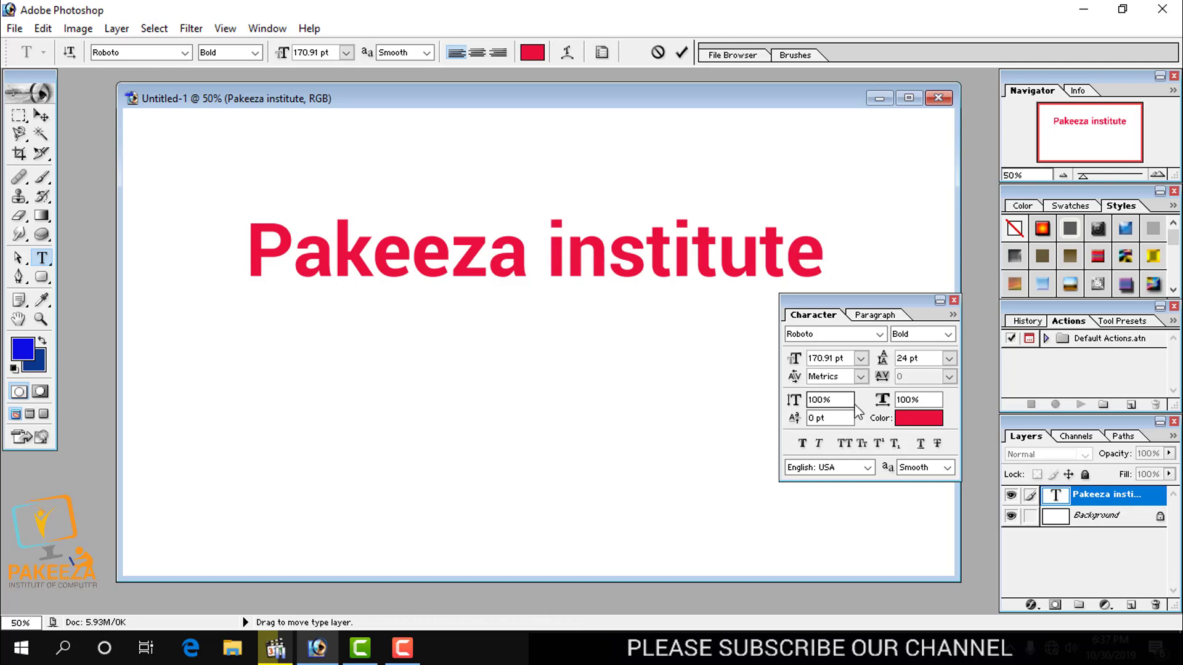
# Try a kerning value of 200 before "institute" and undo it
pyautogui.click(860, 377)
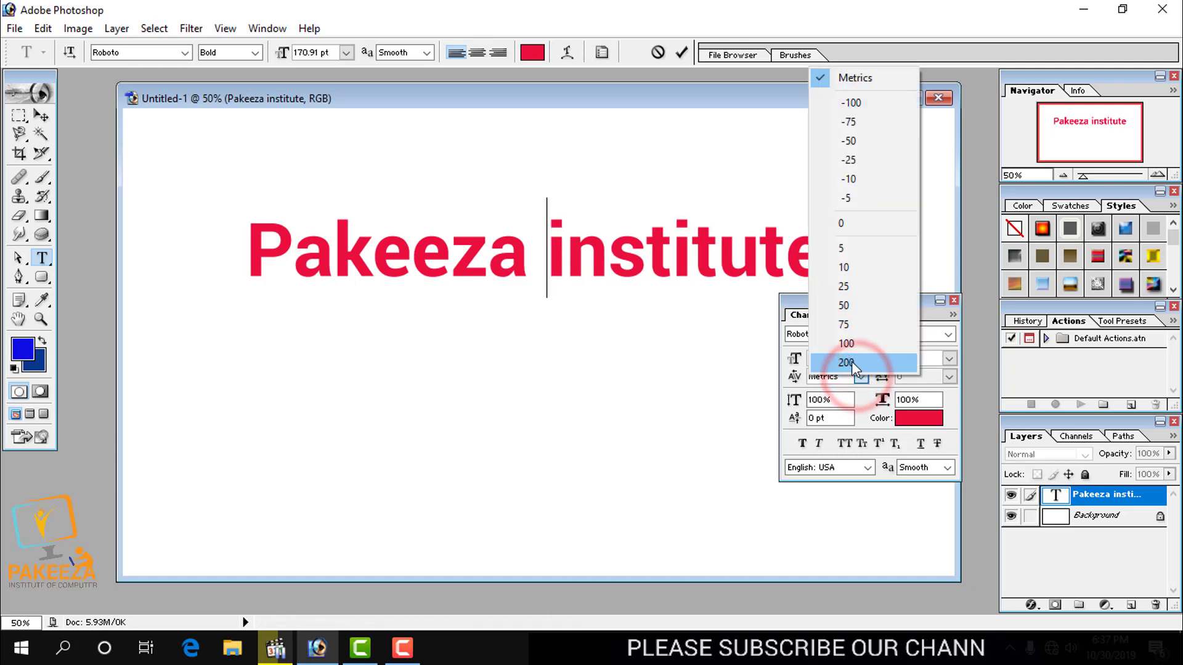
pyautogui.click(851, 361)
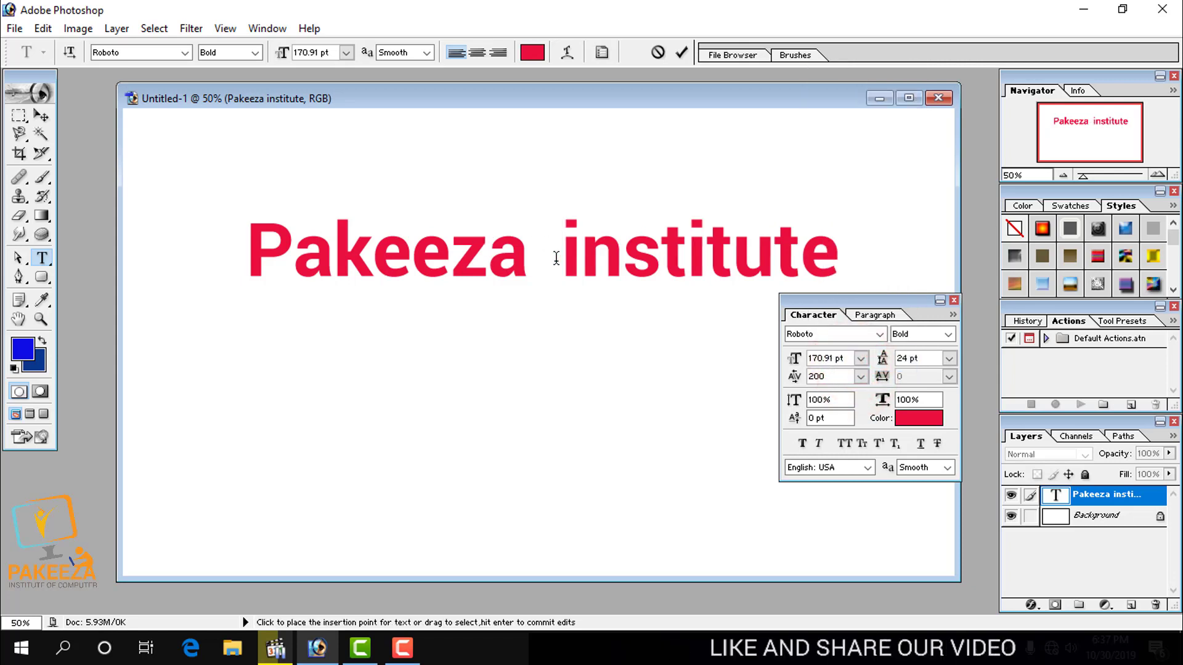
pyautogui.hotkey('ctrl', 'z')
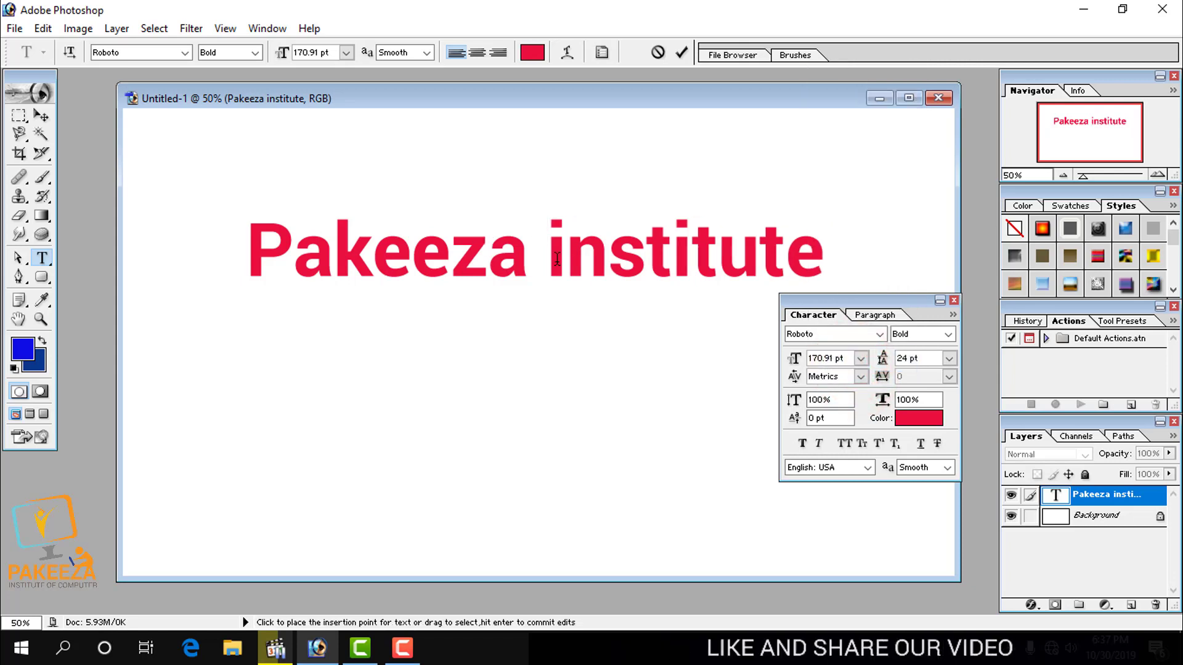
# Try a kerning value of 10 just before the word "institute" and set the kerning to 0
pyautogui.click(860, 377)
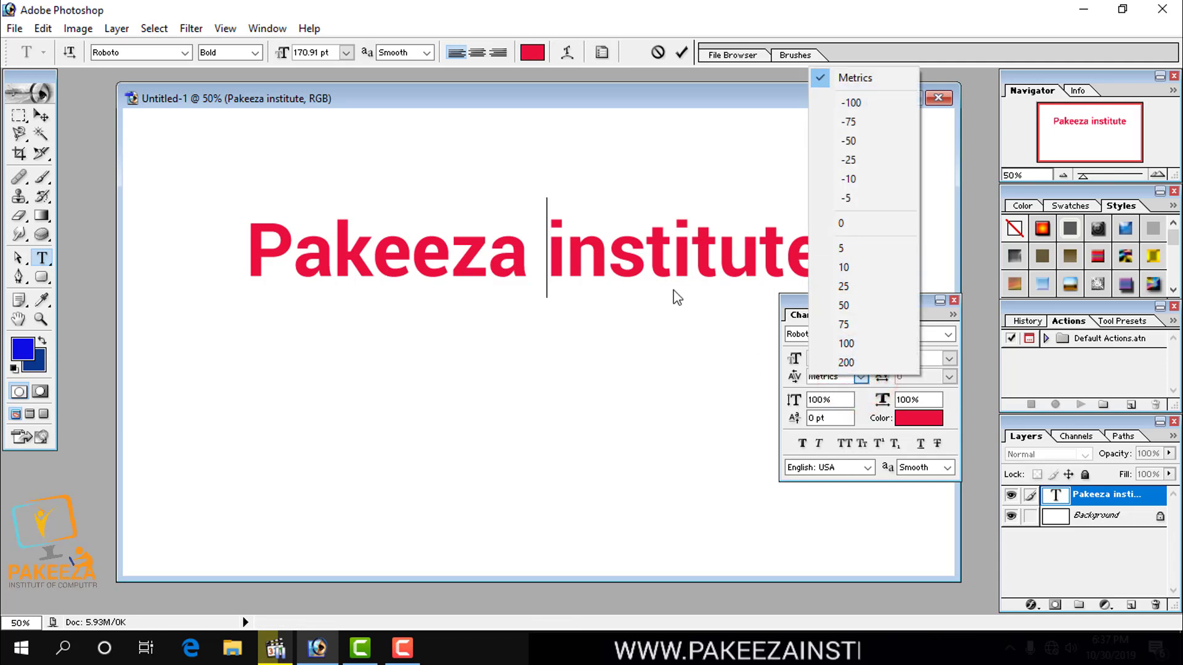
pyautogui.click(842, 267)
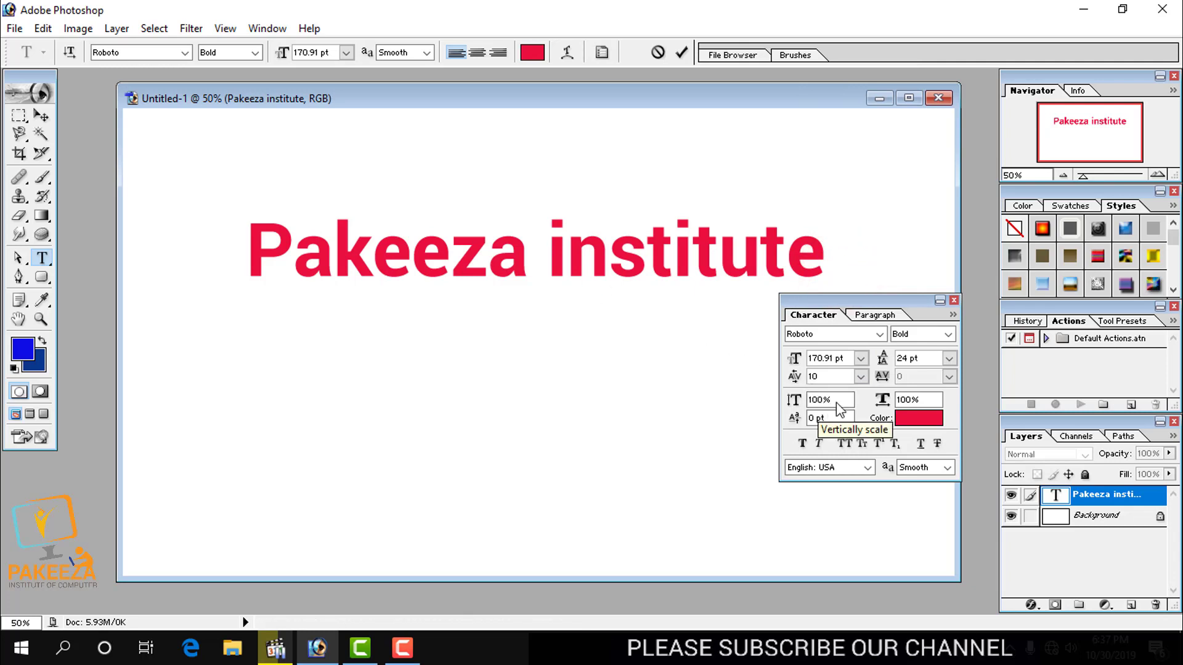
pyautogui.click(861, 376)
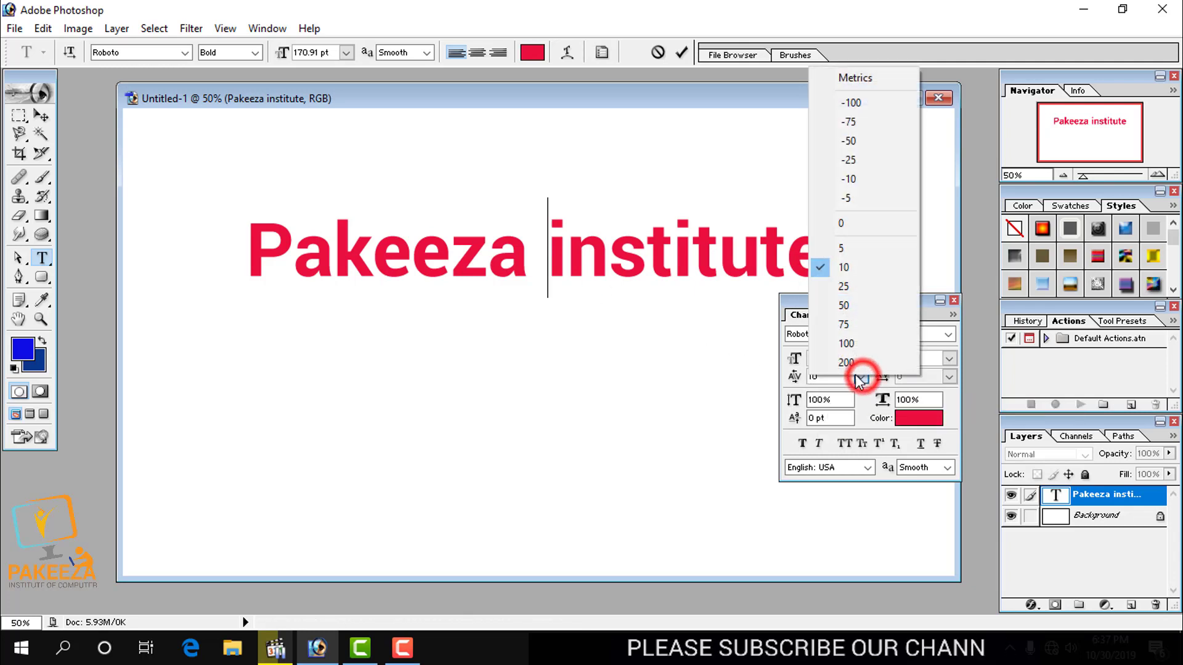
pyautogui.click(844, 223)
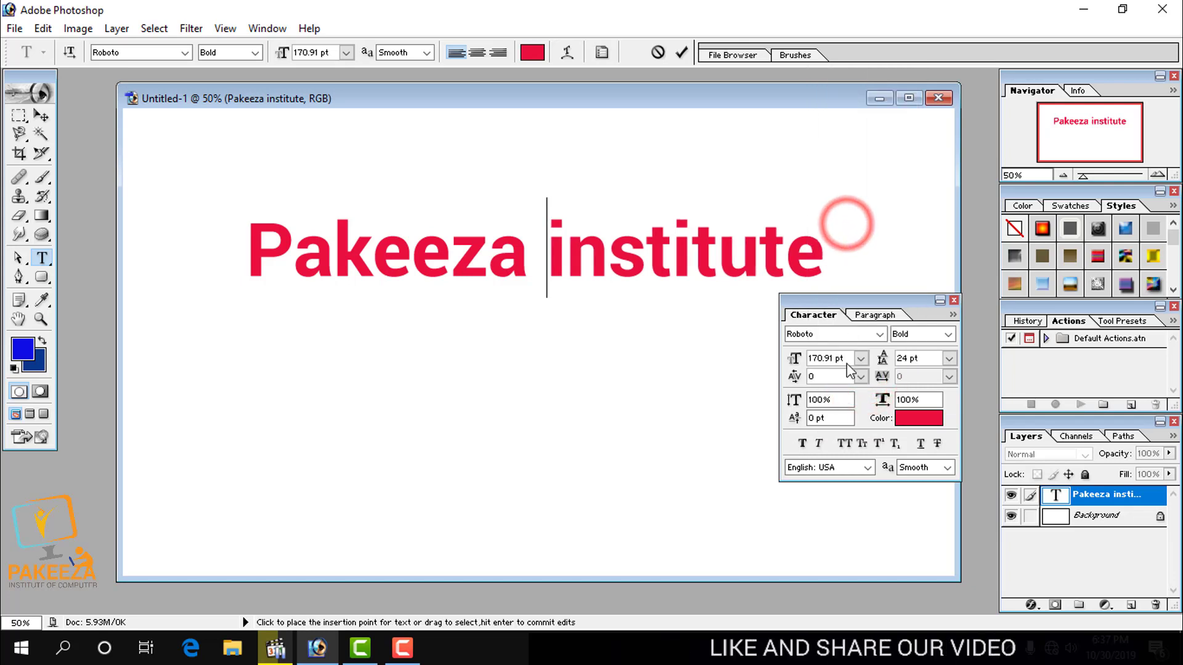
pyautogui.click(557, 259)
pyautogui.moveTo(826, 257); pyautogui.dragTo(245, 259)
pyautogui.click(351, 330)
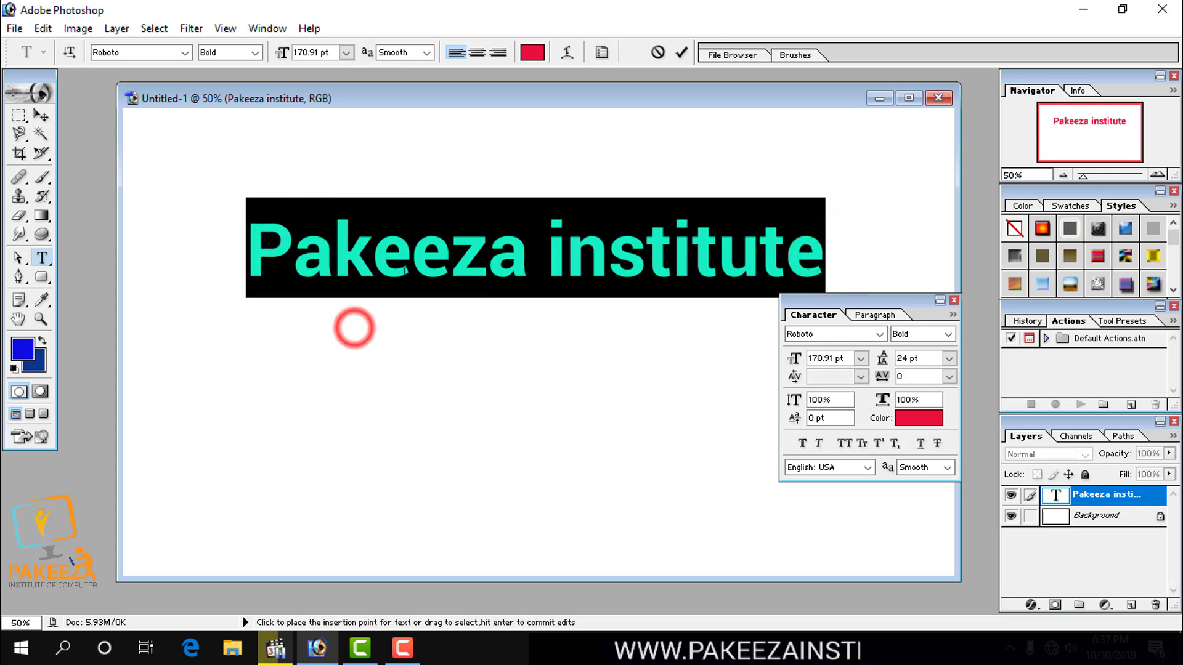
pyautogui.click(545, 267)
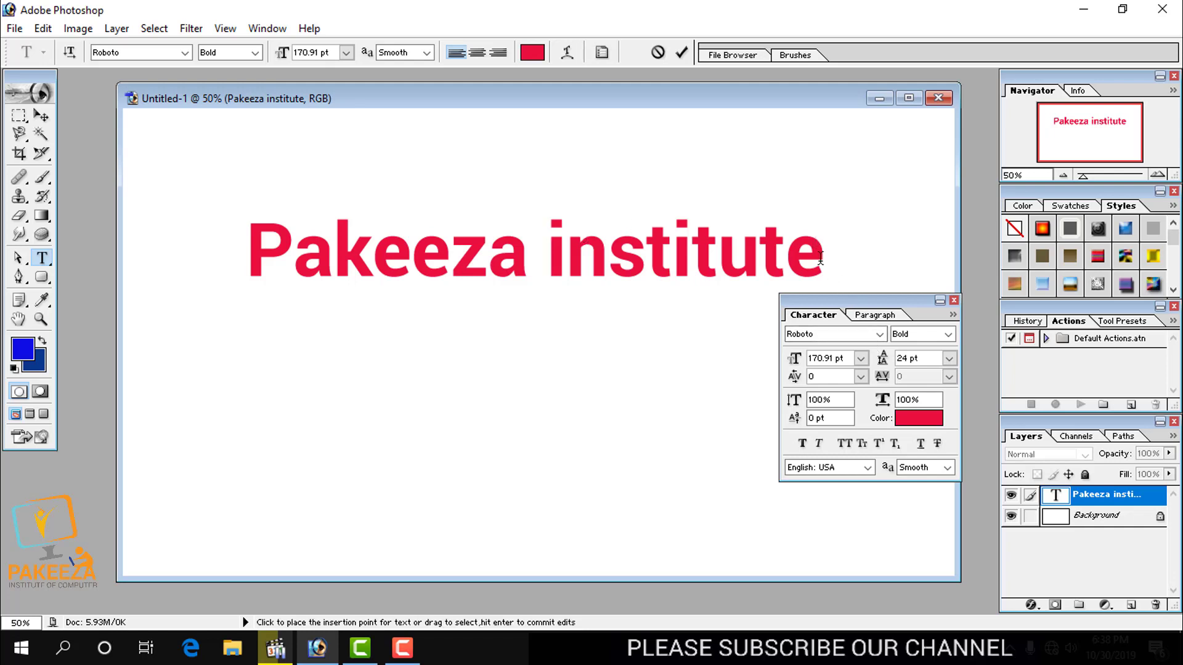
# Select the whole "Pakeeza institute" text and try tracking values of 50 and -25
pyautogui.moveTo(821, 258); pyautogui.dragTo(265, 228)
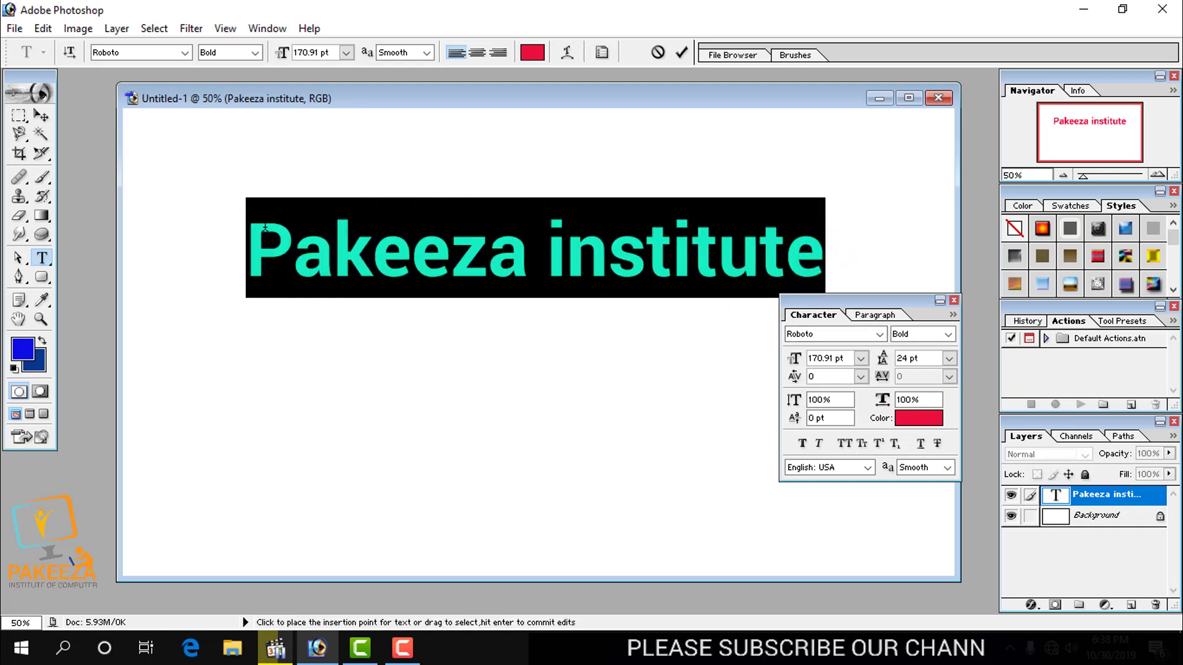
pyautogui.click(882, 377)
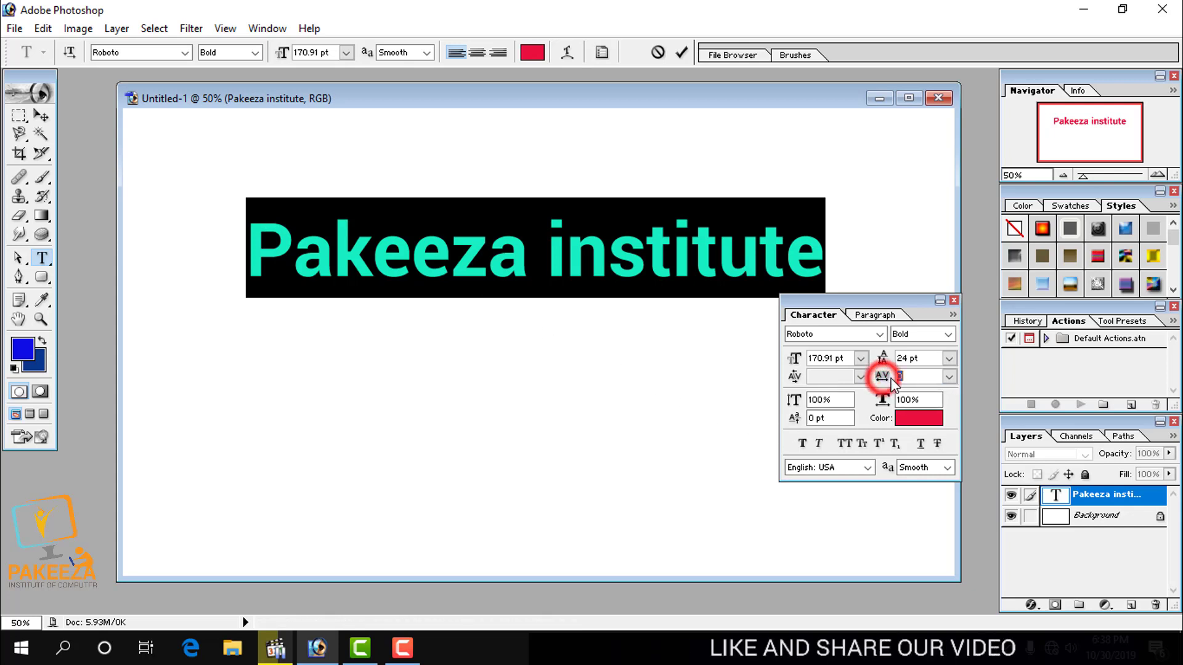
pyautogui.click(951, 375)
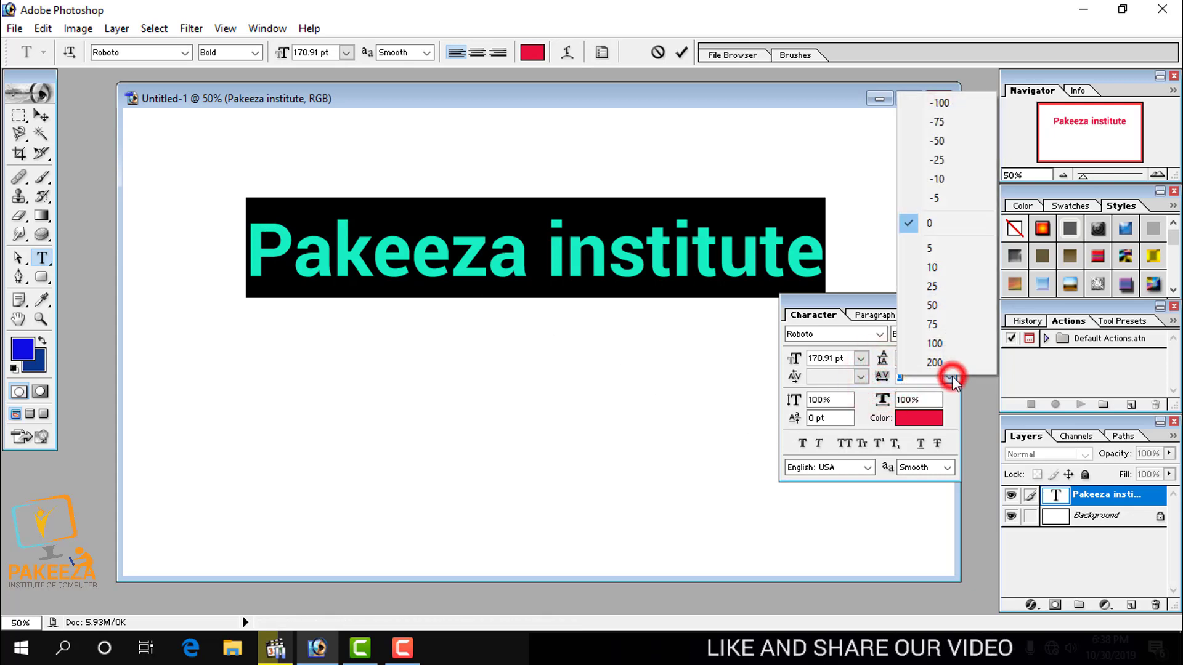
pyautogui.click(934, 305)
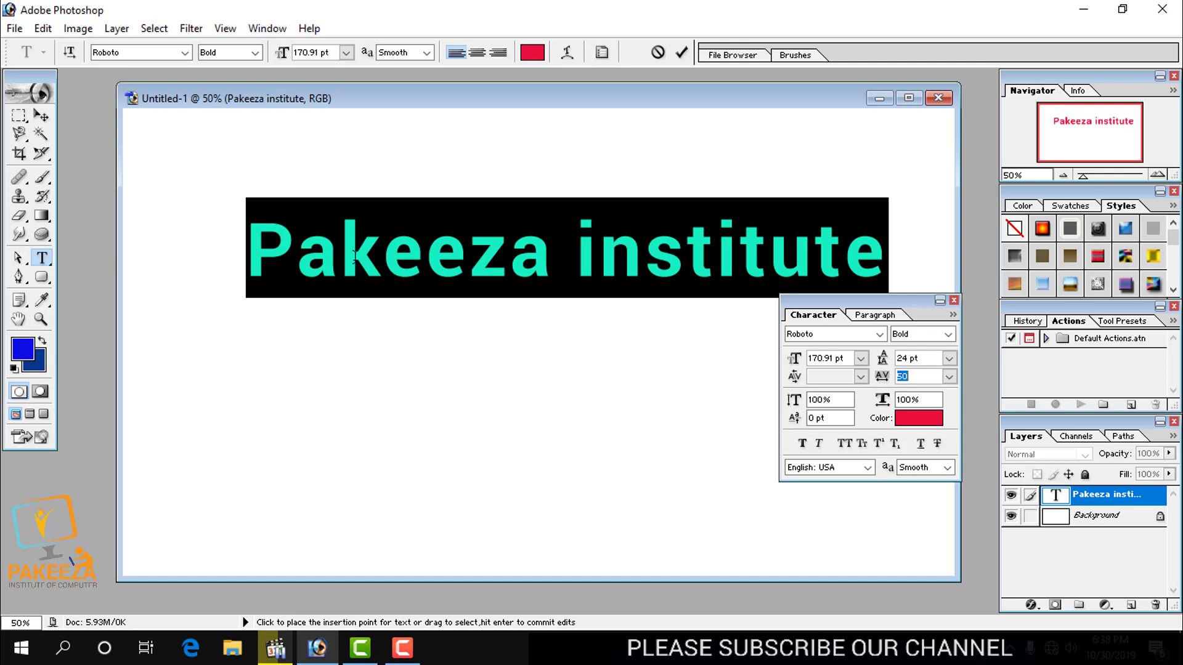
pyautogui.click(950, 377)
pyautogui.click(931, 171)
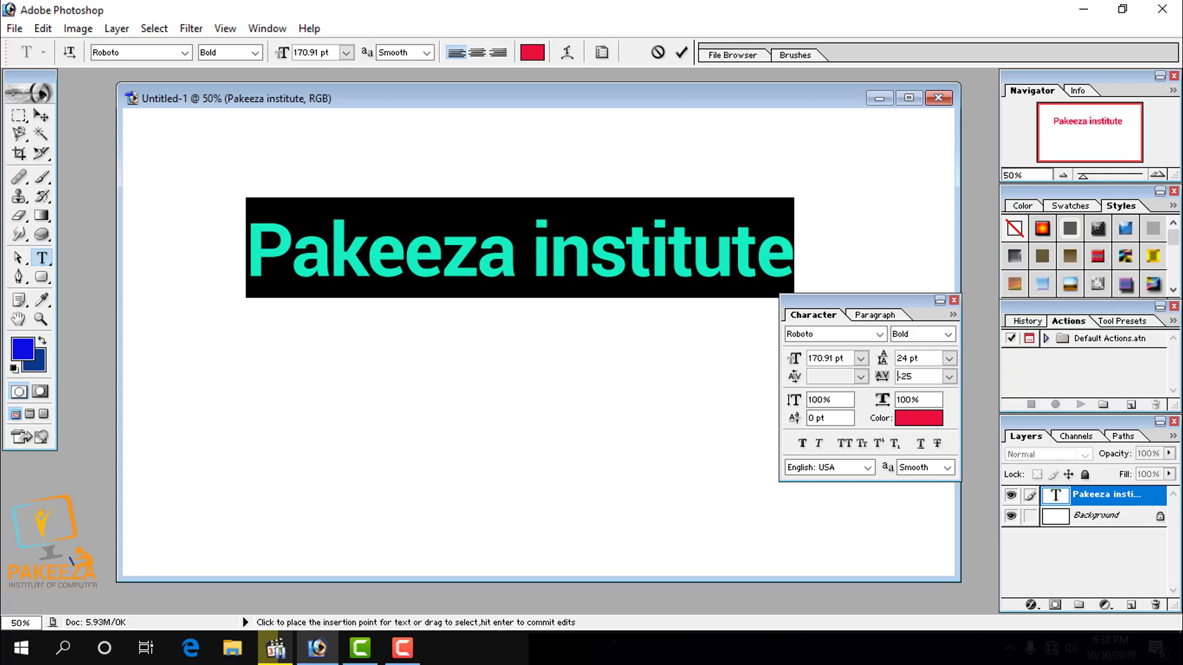
# Try tracking values of 100 and 200 on the selected text and reset the tracking to 0
pyautogui.click(948, 378)
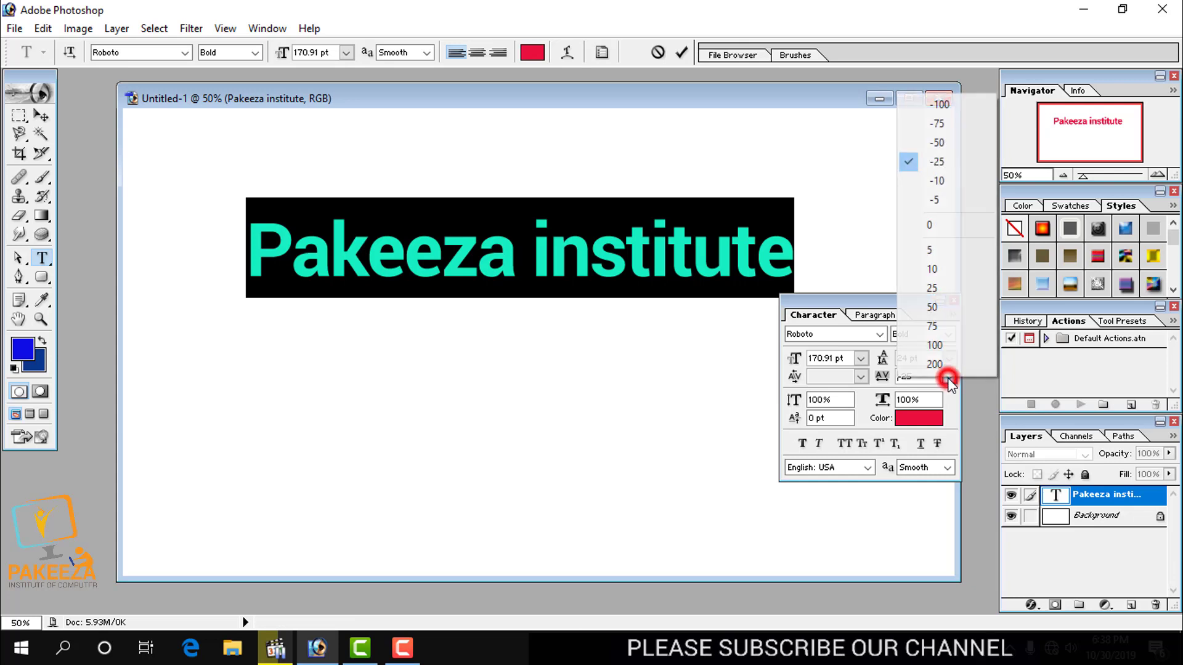
pyautogui.click(938, 345)
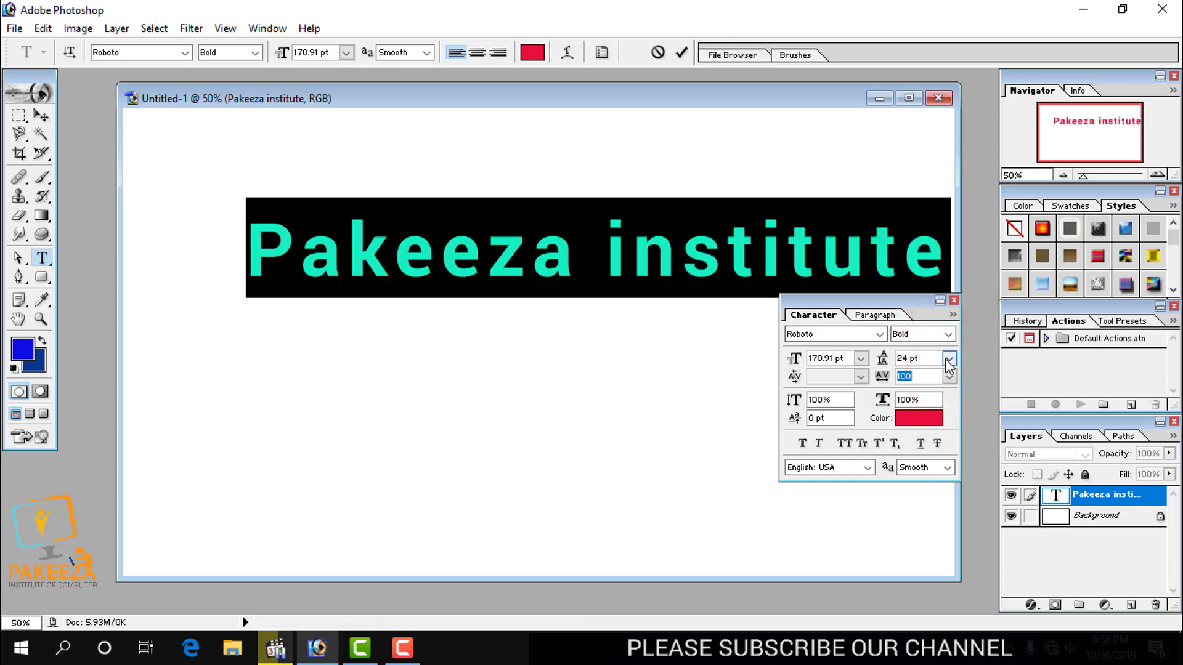
pyautogui.click(950, 379)
pyautogui.click(943, 369)
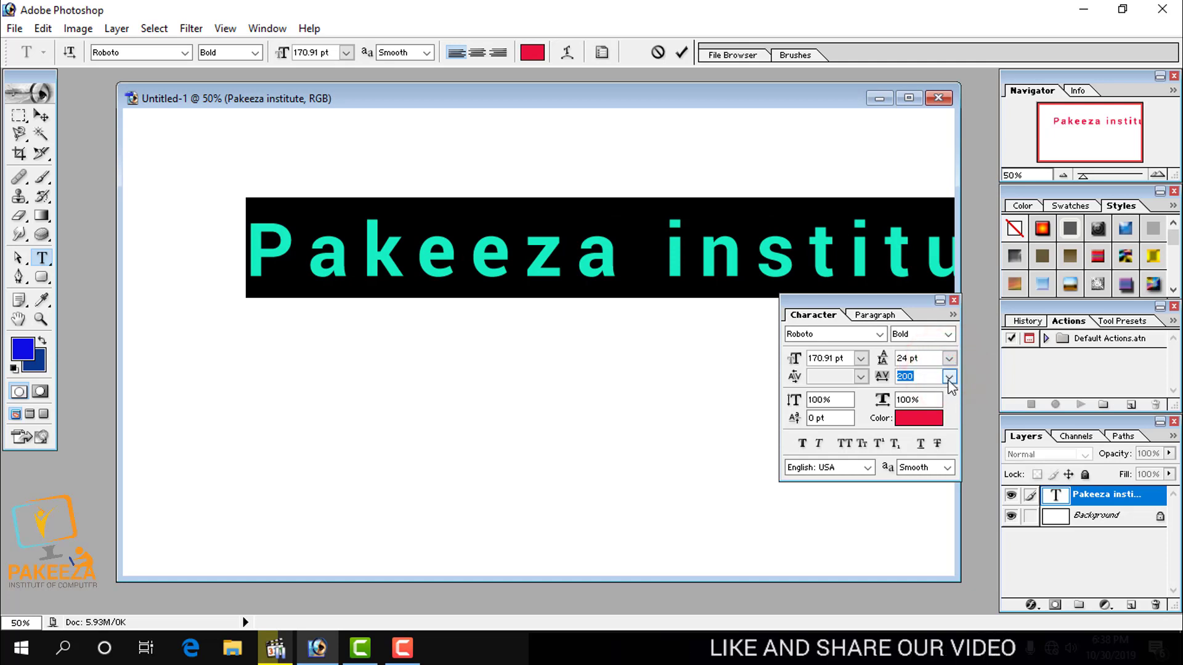
pyautogui.click(948, 377)
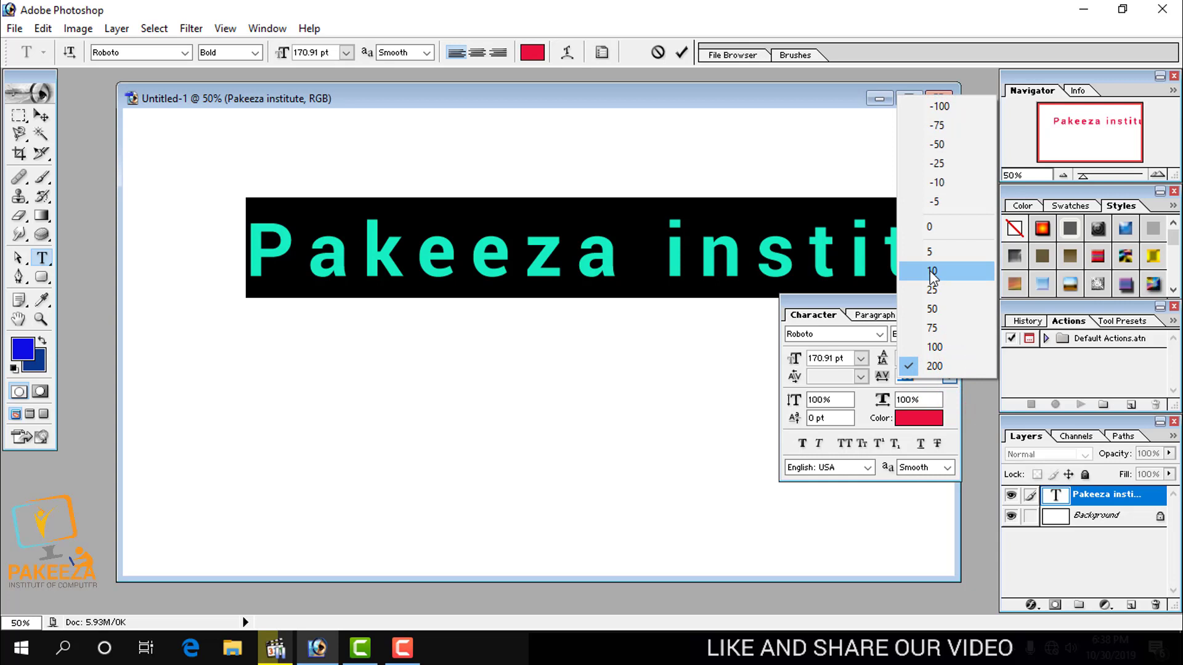
pyautogui.click(932, 229)
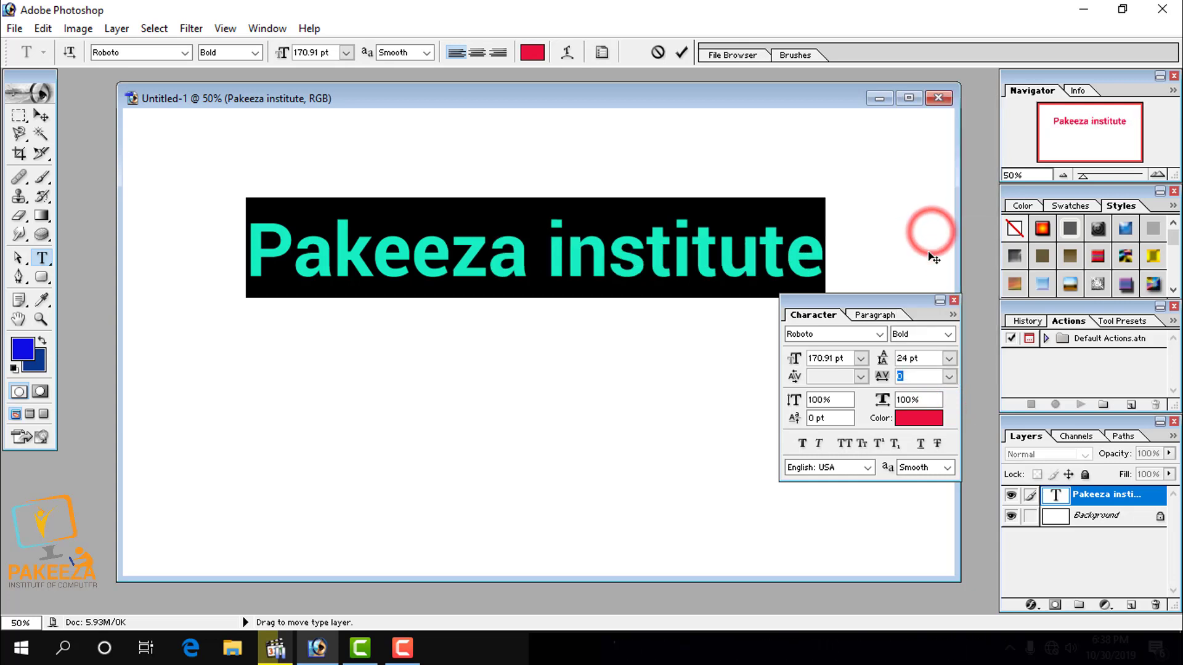
# Try a vertical scale of 50% on the selected text
pyautogui.click(823, 401)
pyautogui.moveTo(824, 401); pyautogui.dragTo(814, 402)
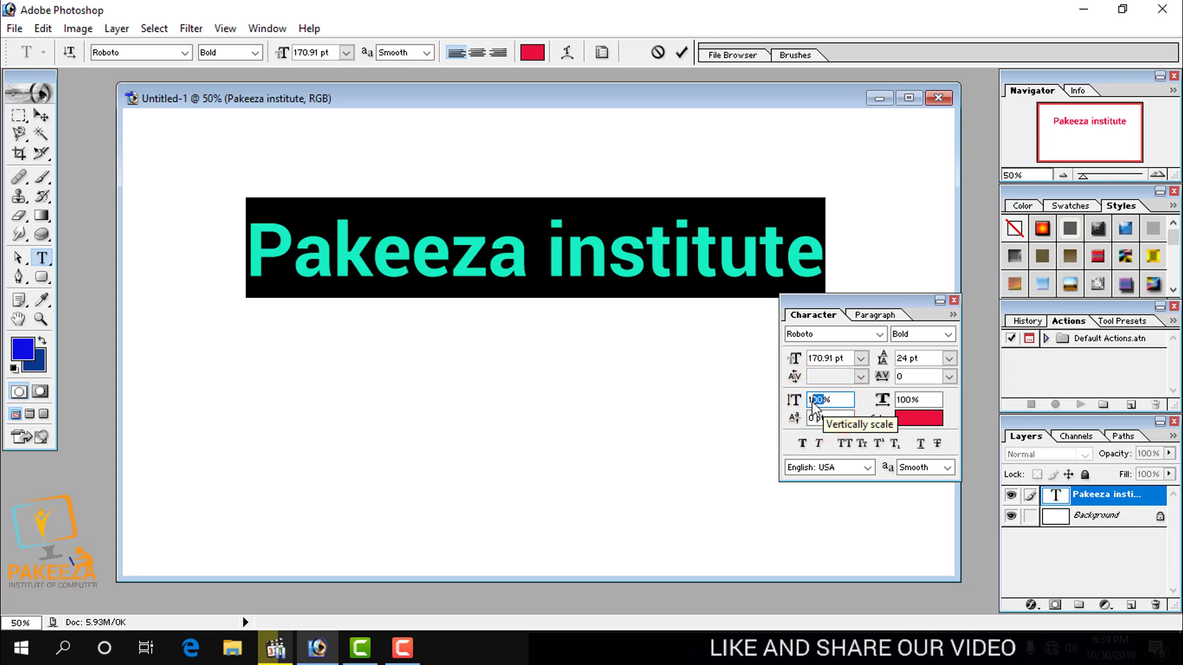
pyautogui.write('50')
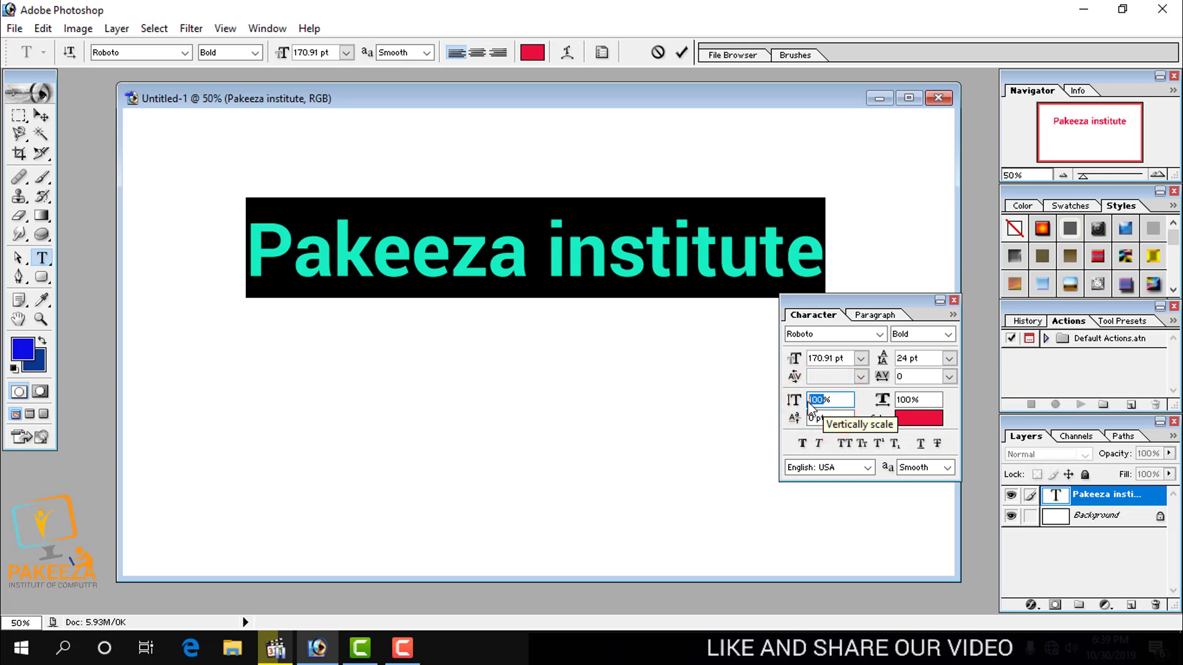
pyautogui.press('Return')
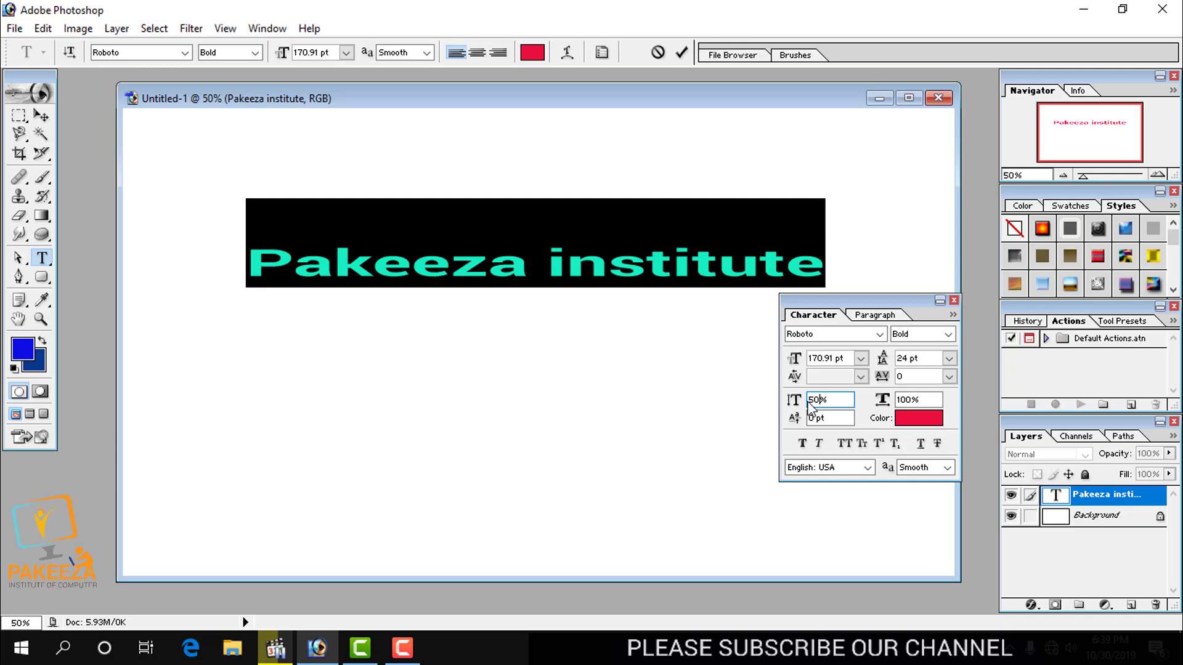
# Try a vertical scale of 10% on the text and restore it to 100%
pyautogui.press('BackSpace')
pyautogui.press('BackSpace')
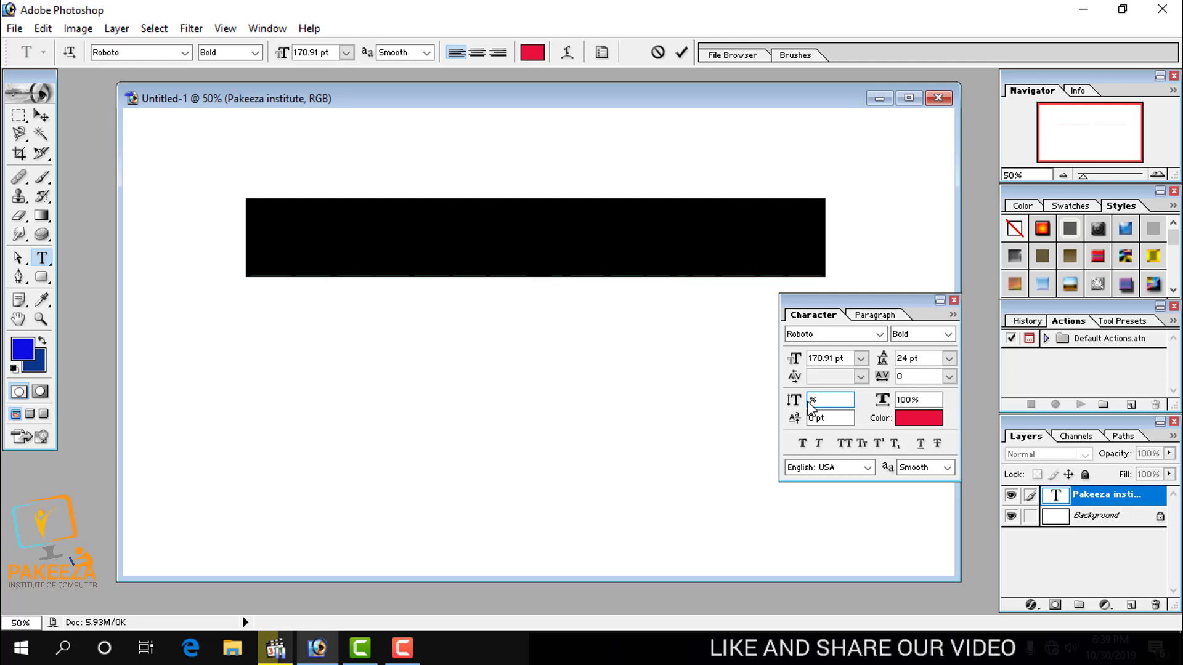
pyautogui.write('10')
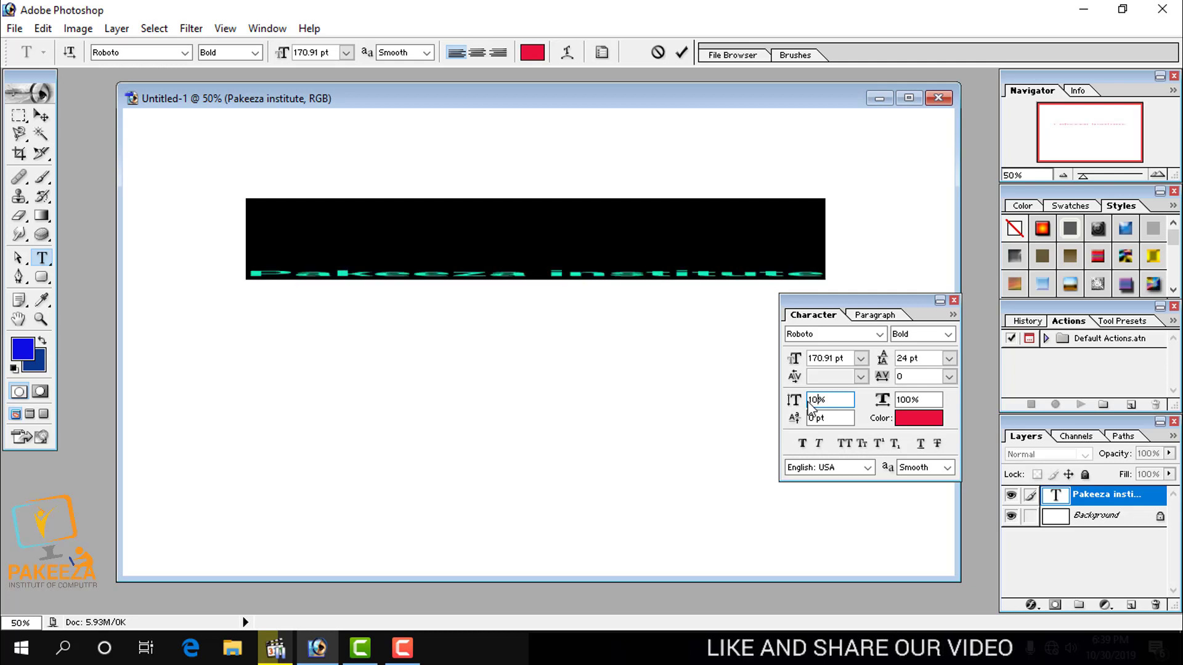
pyautogui.press('BackSpace')
pyautogui.write('0')
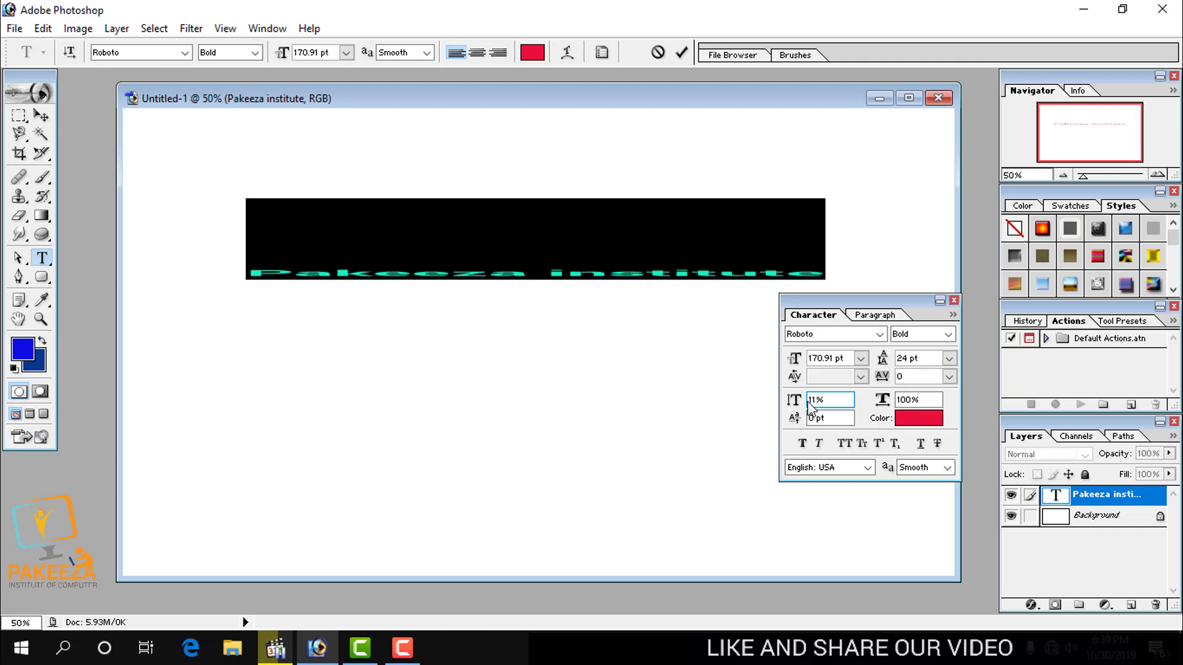
pyautogui.press('BackSpace')
pyautogui.write('00')
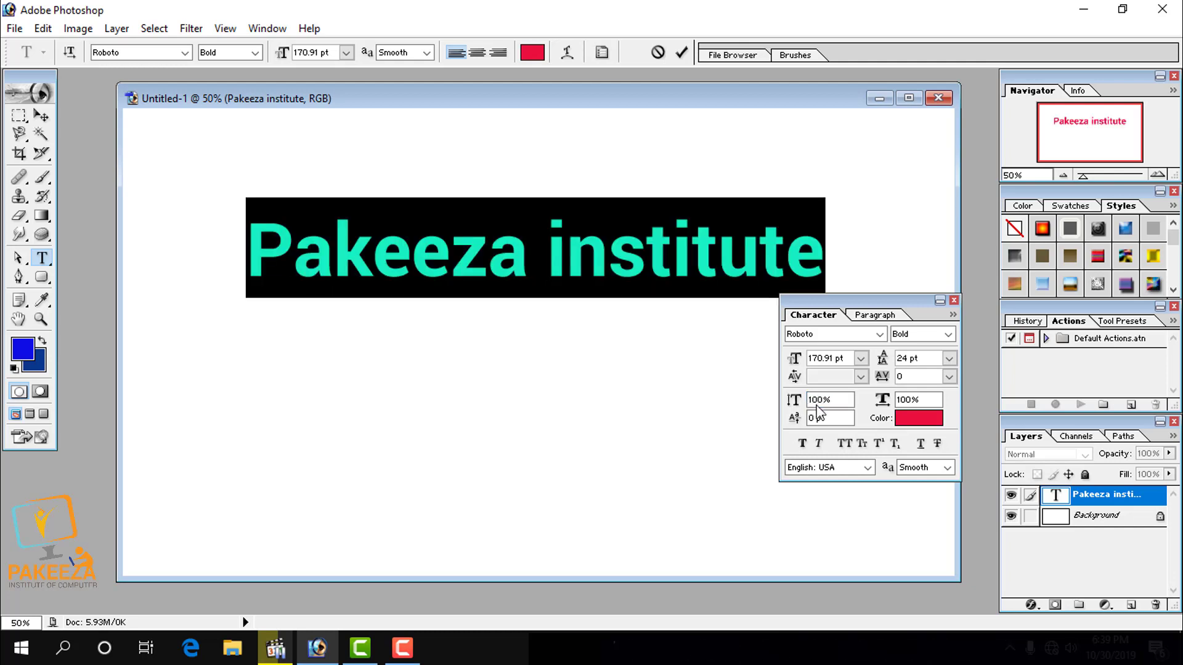
# Try widening the selected text with a horizontal scale of 150%
pyautogui.click(922, 400)
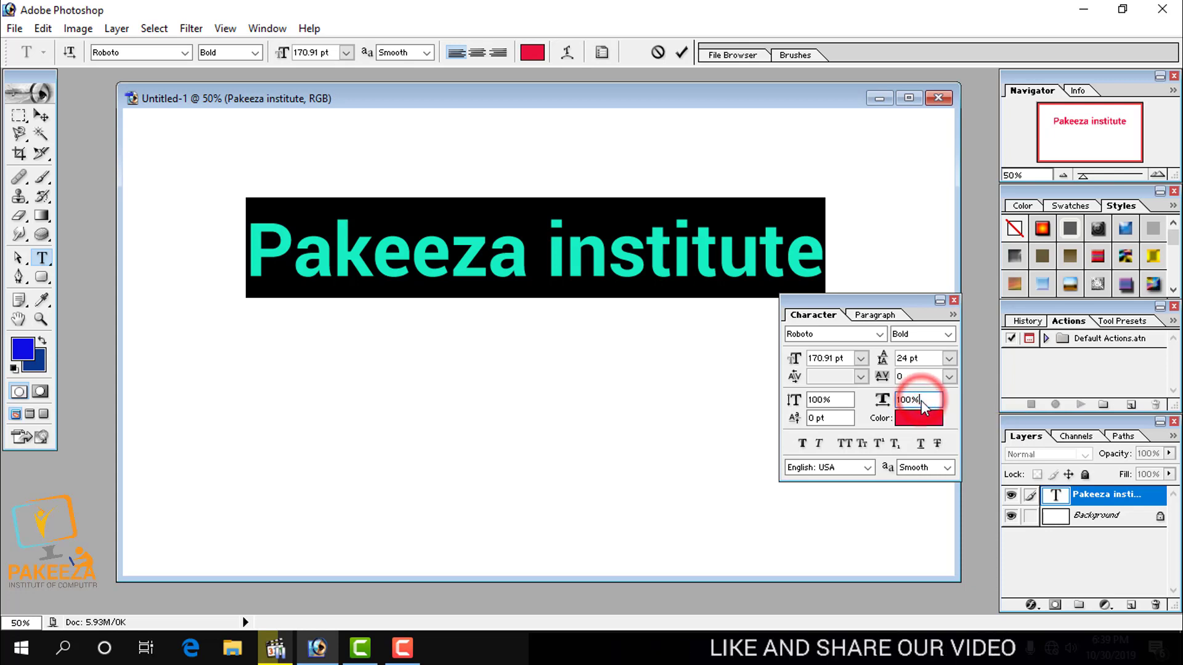
pyautogui.press('BackSpace')
pyautogui.press('BackSpace')
pyautogui.press('BackSpace')
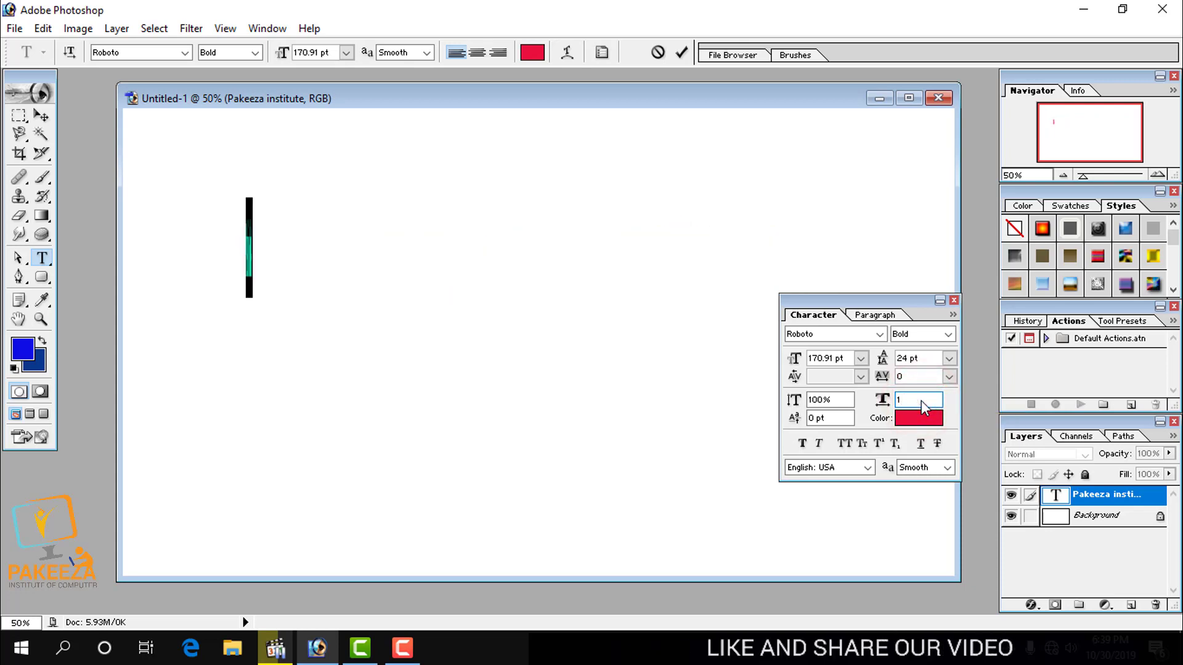
pyautogui.write('50')
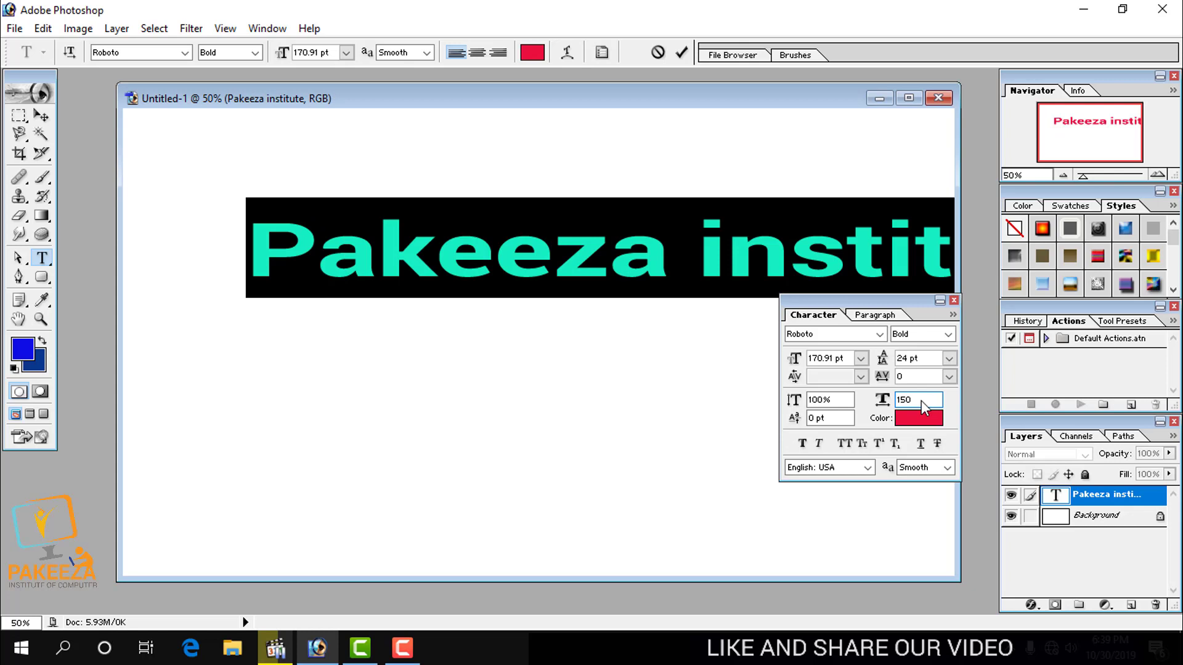
# Try narrowing the text to a horizontal scale of 50% and restore it to 100%
pyautogui.press('BackSpace')
pyautogui.press('BackSpace')
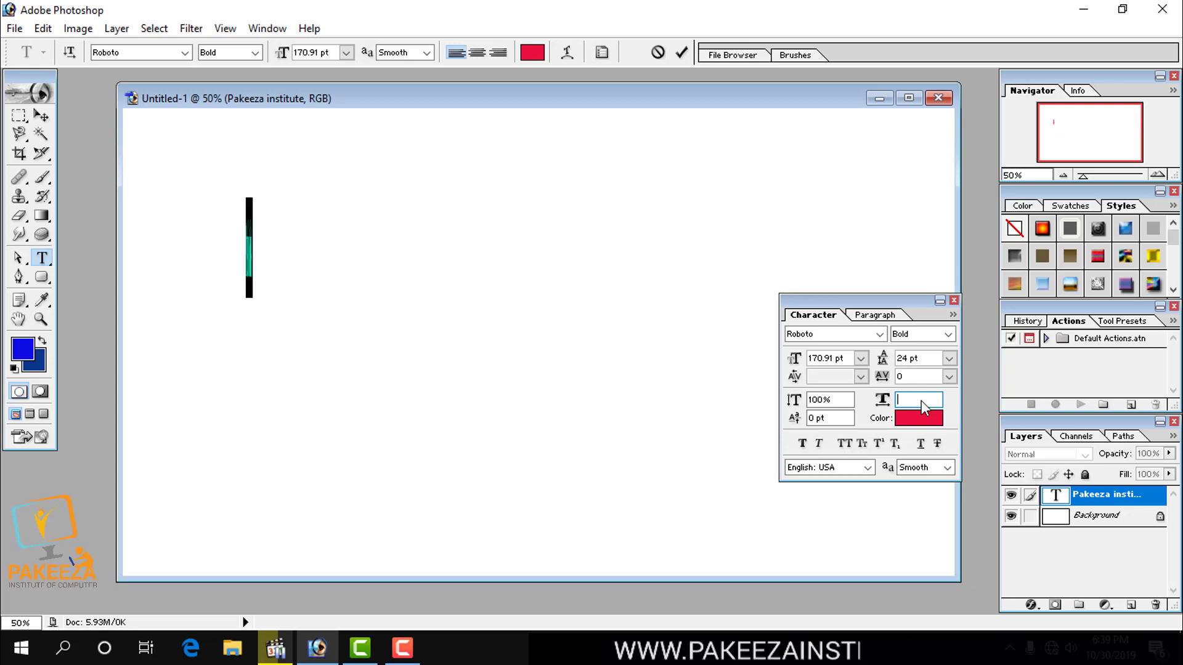
pyautogui.press('BackSpace')
pyautogui.write('50')
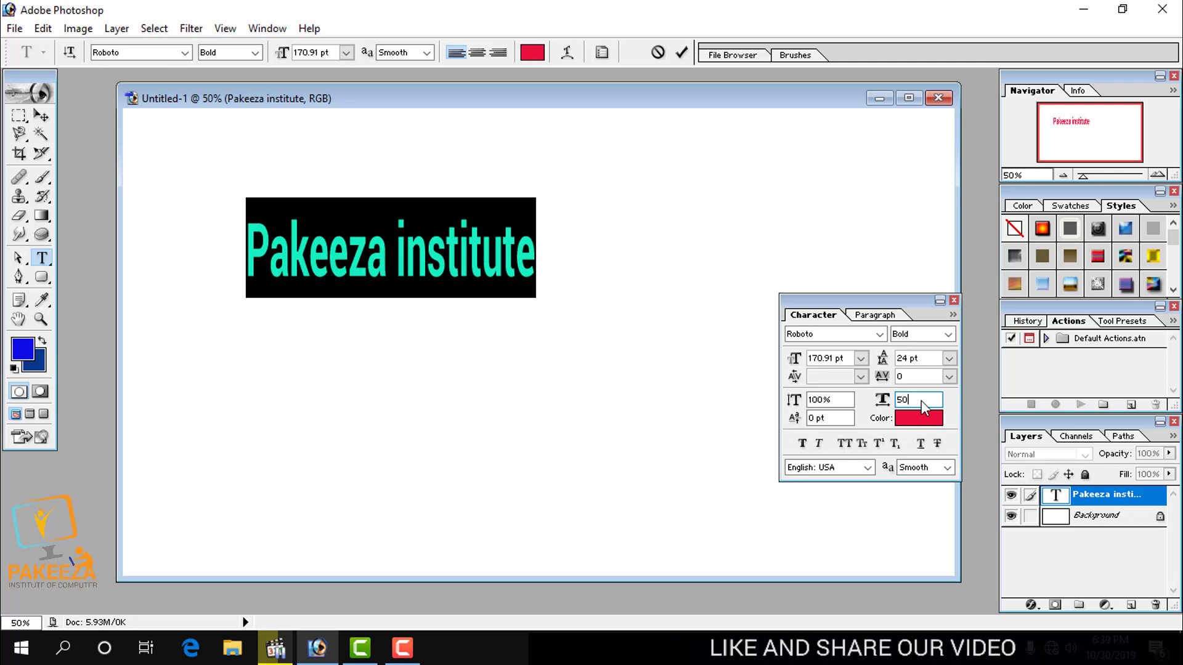
pyautogui.press('BackSpace')
pyautogui.press('BackSpace')
pyautogui.write('100')
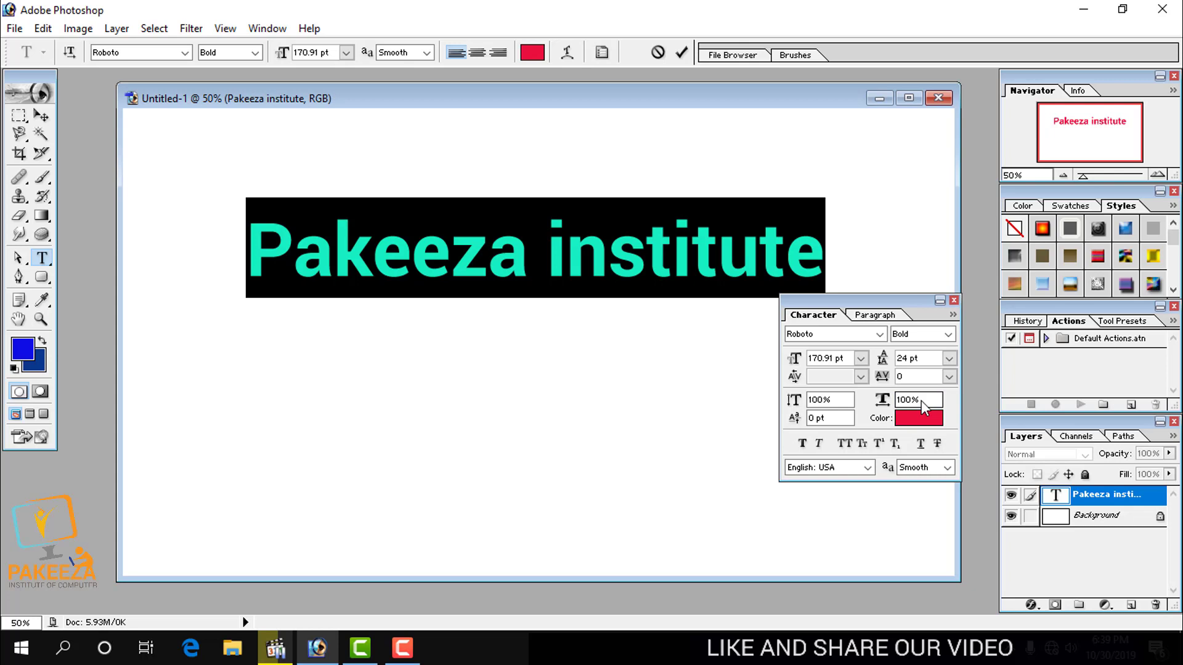
# Select only the letter "n" in "institute" and raise it with a baseline shift of 50 pt
pyautogui.click(853, 416)
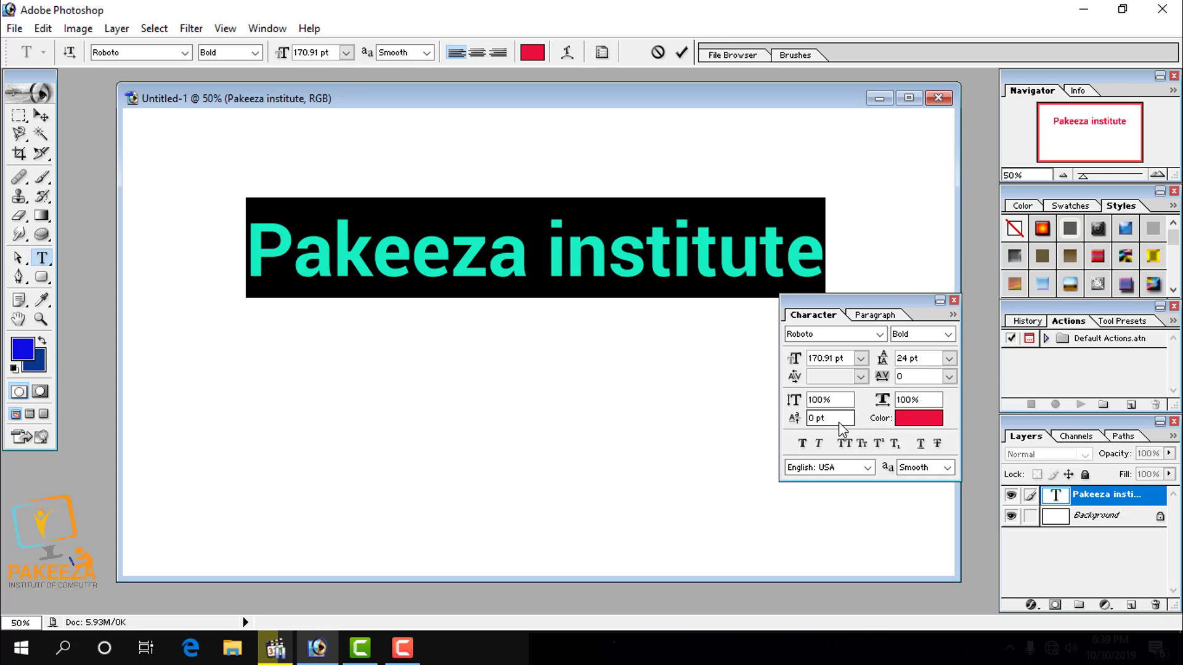
pyautogui.moveTo(850, 306); pyautogui.dragTo(860, 308)
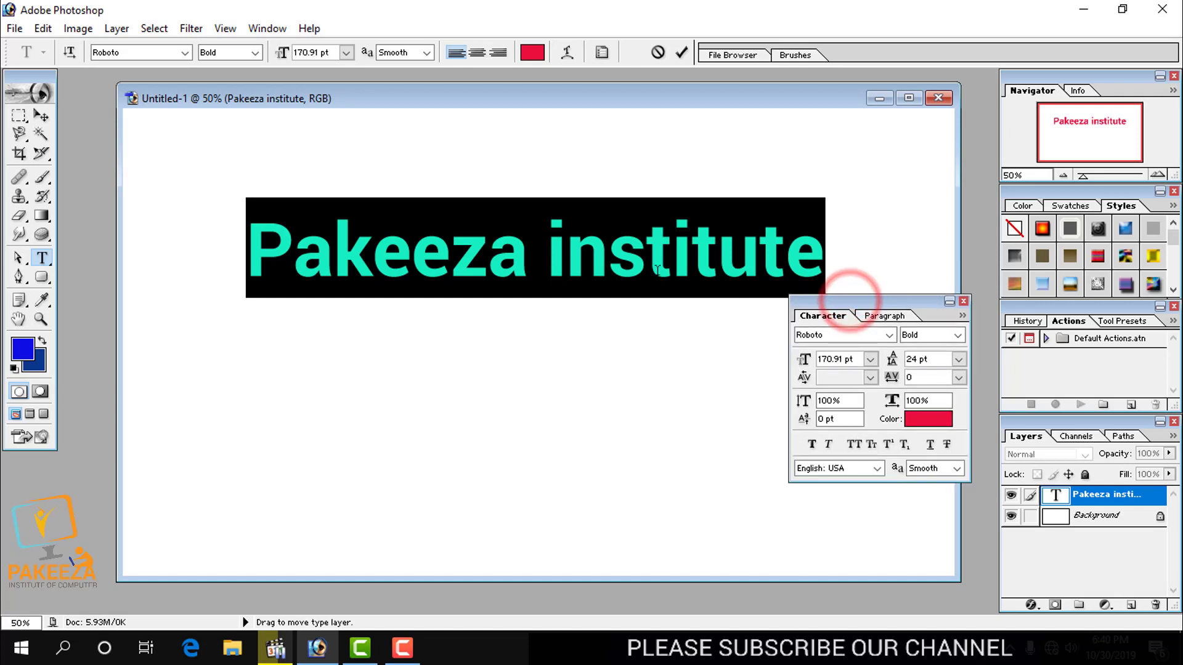
pyautogui.click(594, 262)
pyautogui.moveTo(595, 262); pyautogui.dragTo(564, 262)
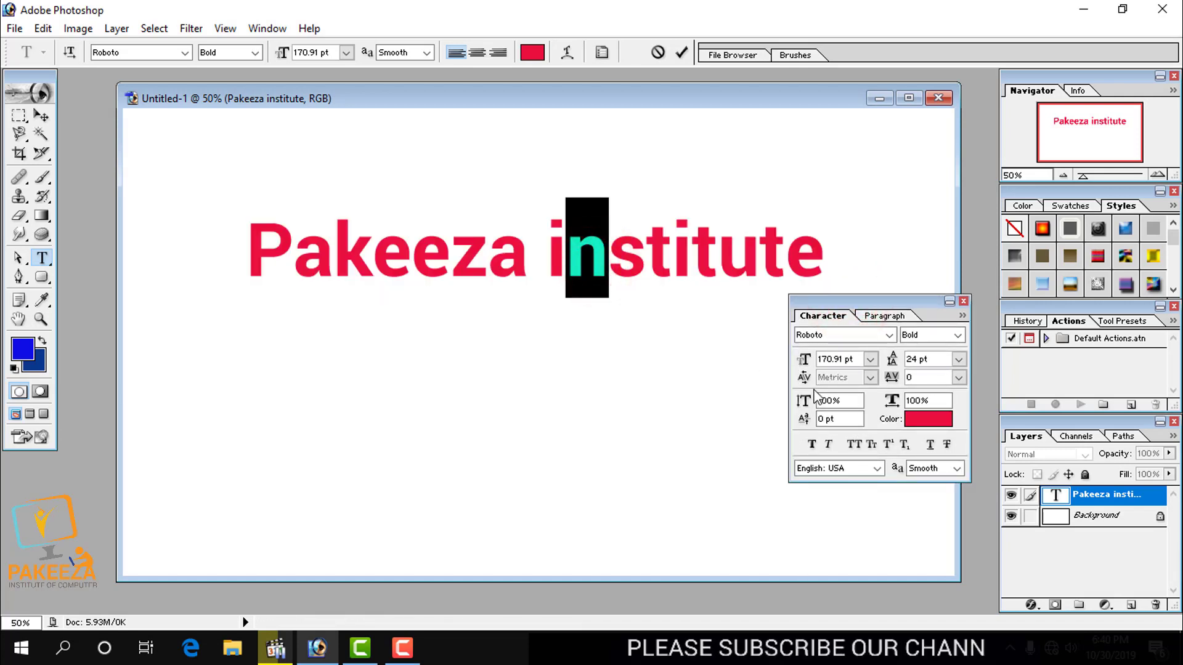
pyautogui.click(826, 419)
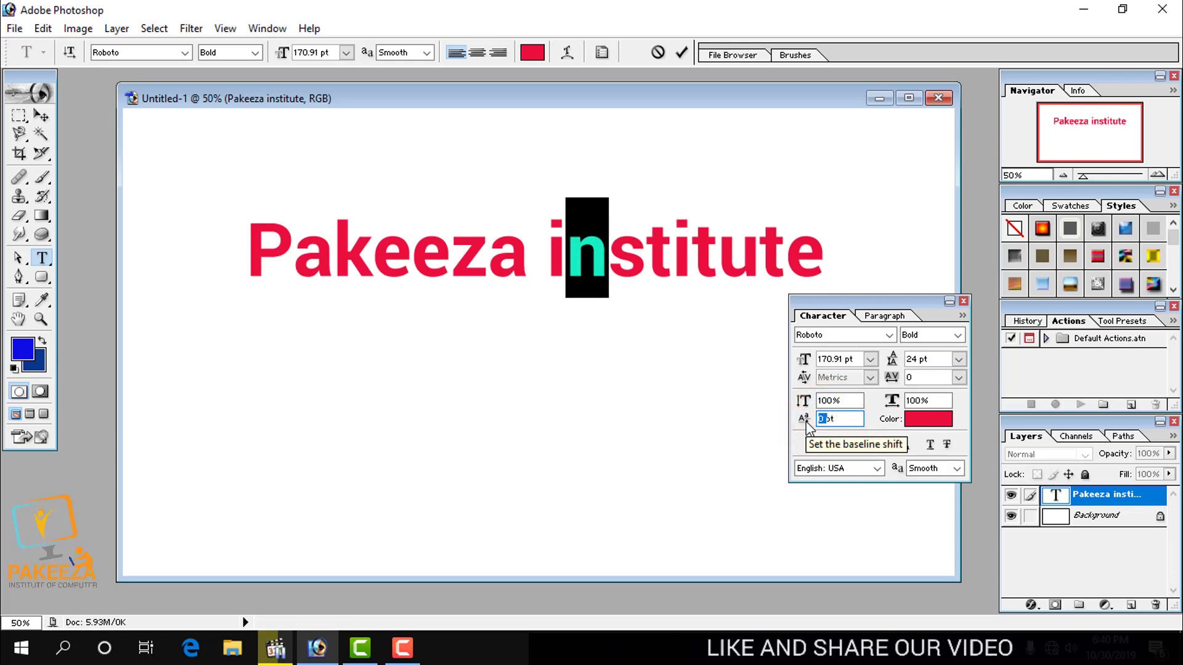
pyautogui.write('50')
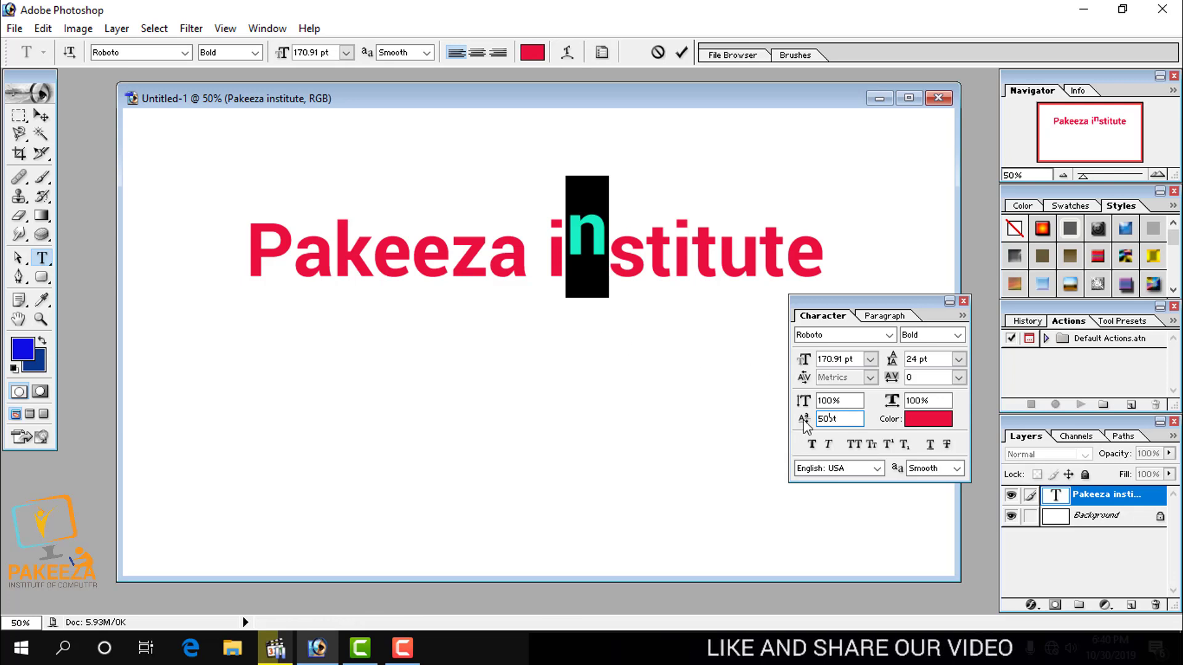
# Try raising the letter "n" in "institute" with a baseline shift of 100 pt
pyautogui.press('BackSpace')
pyautogui.press('BackSpace')
pyautogui.write('1')
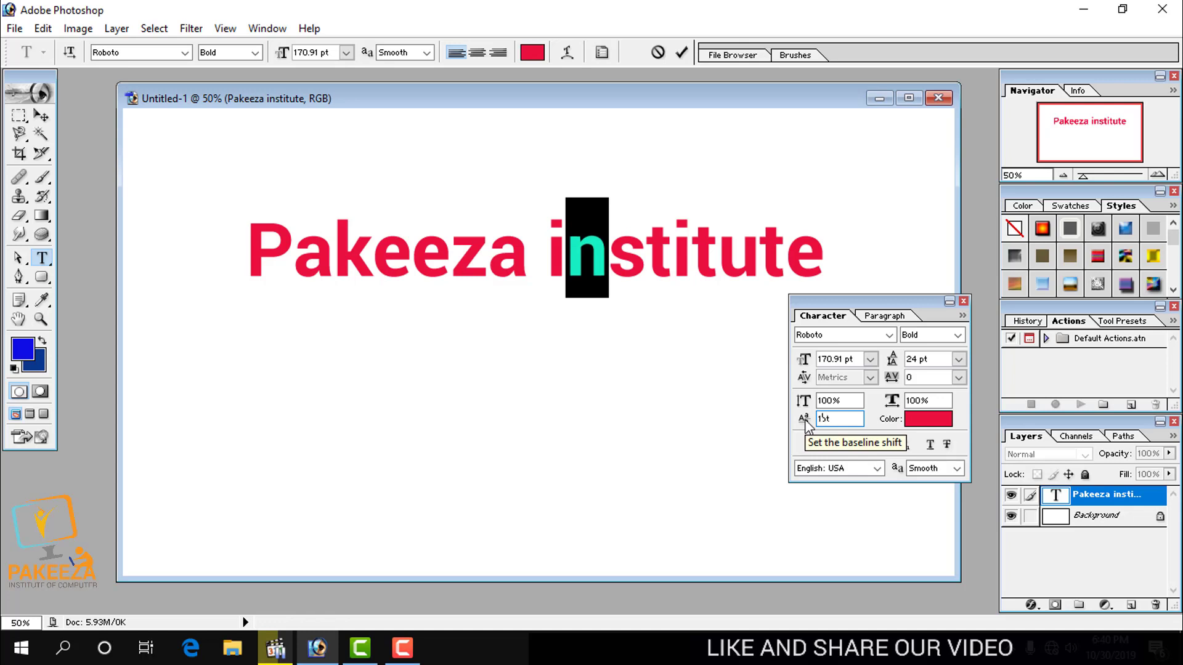
pyautogui.write('00')
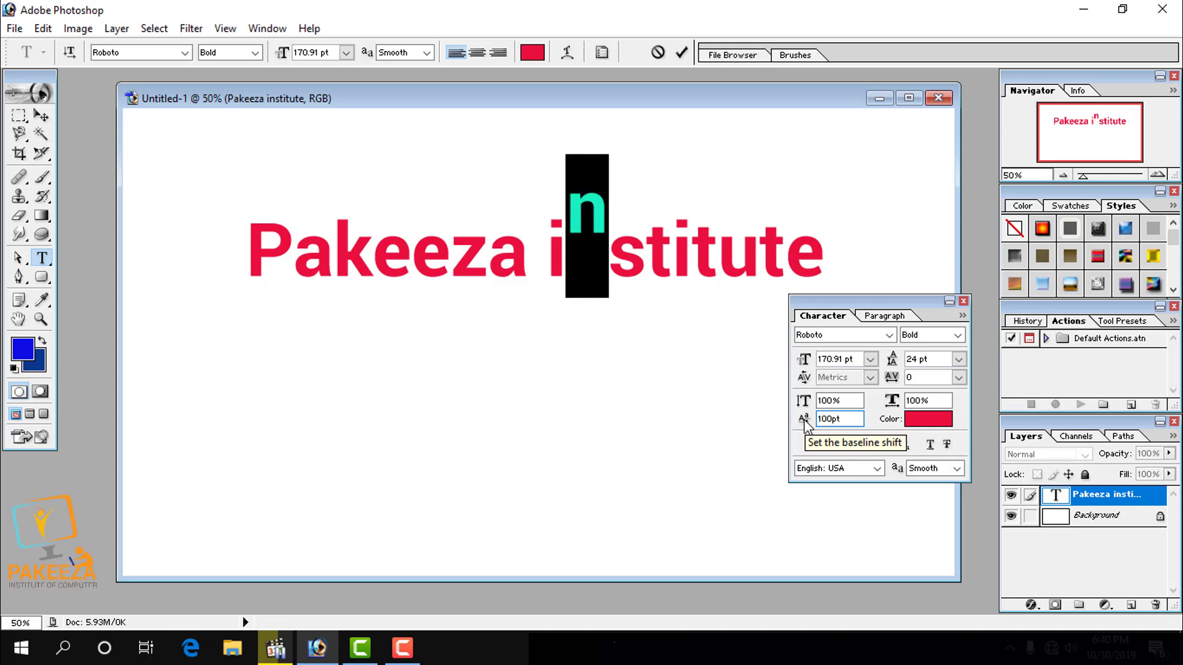
# Try a baseline shift of 400 pt on the letter "n" and reduce it to 200 pt
pyautogui.press('BackSpace')
pyautogui.press('BackSpace')
pyautogui.press('BackSpace')
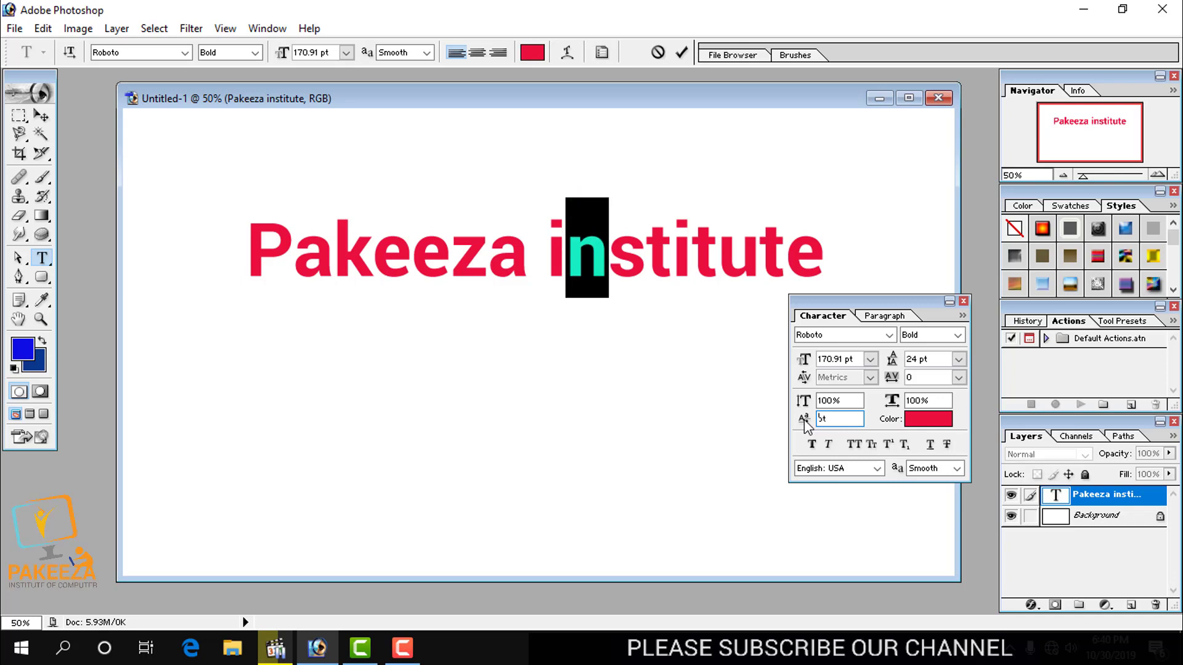
pyautogui.write('400')
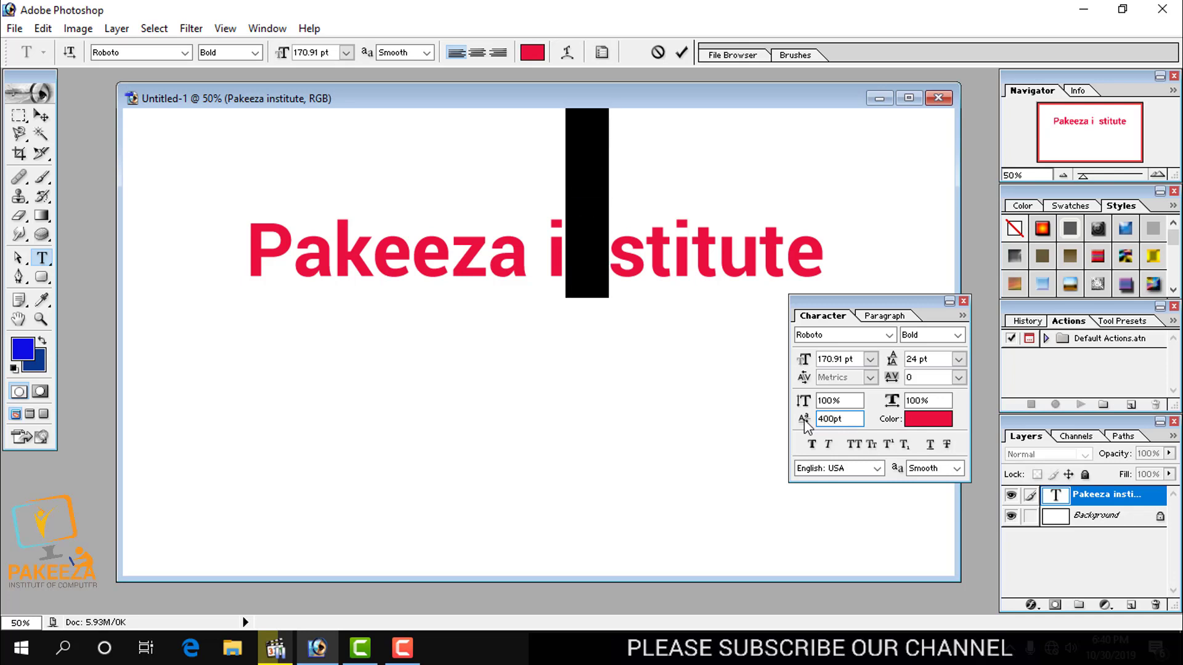
pyautogui.press('BackSpace')
pyautogui.press('BackSpace')
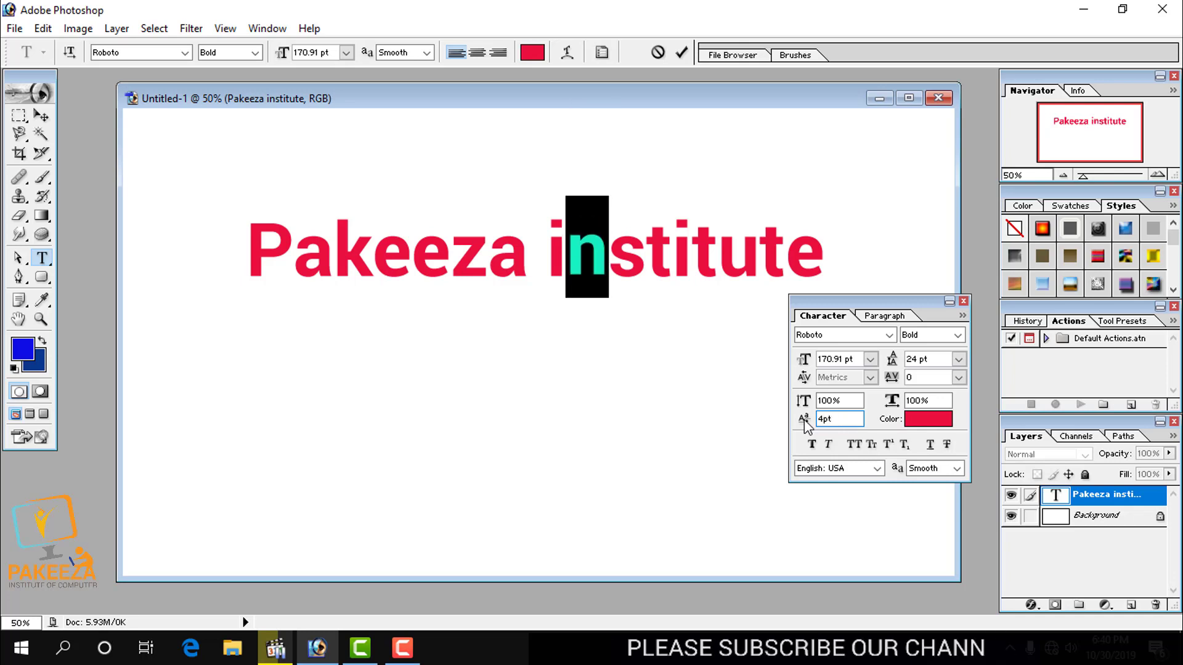
pyautogui.press('BackSpace')
pyautogui.write('200')
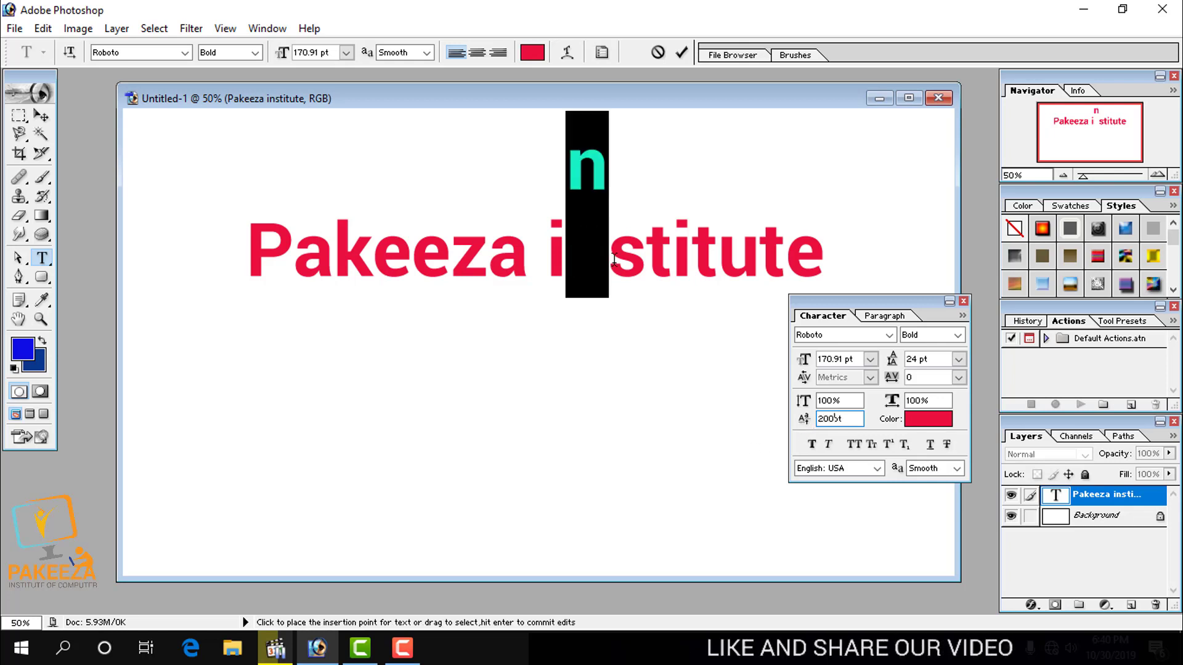
# Select only the letter "z" in "Pakeeza" and raise it with a baseline shift of 100 pt
pyautogui.moveTo(478, 256); pyautogui.dragTo(450, 257)
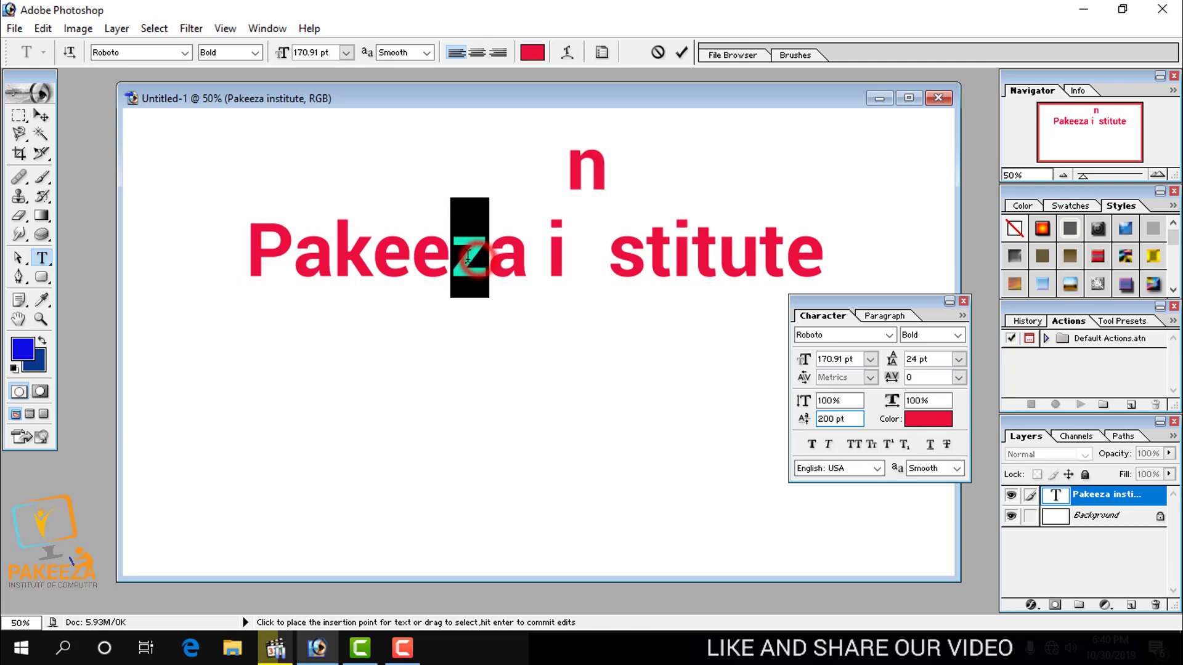
pyautogui.click(835, 403)
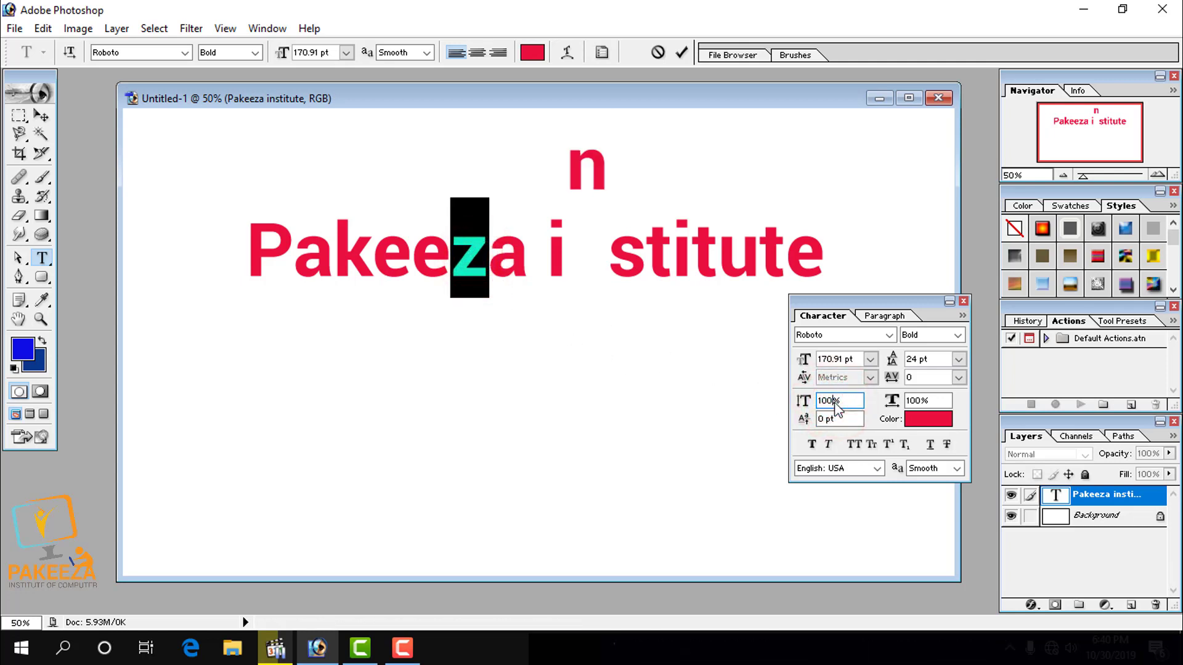
pyautogui.click(824, 419)
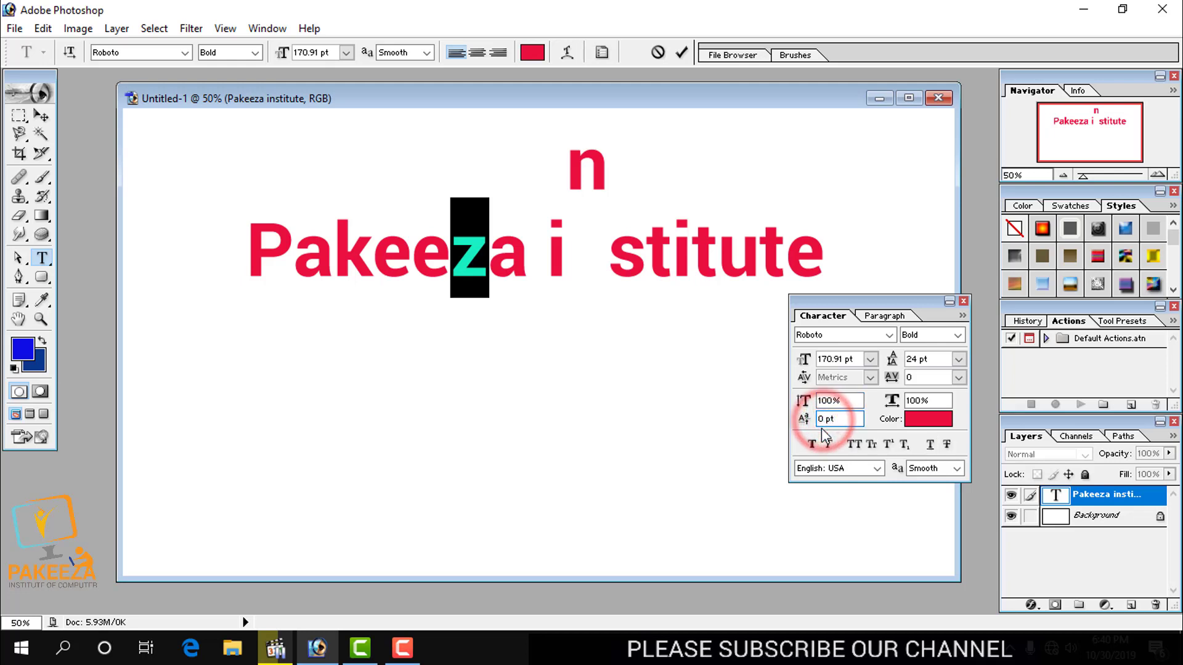
pyautogui.press('BackSpace')
pyautogui.write('100')
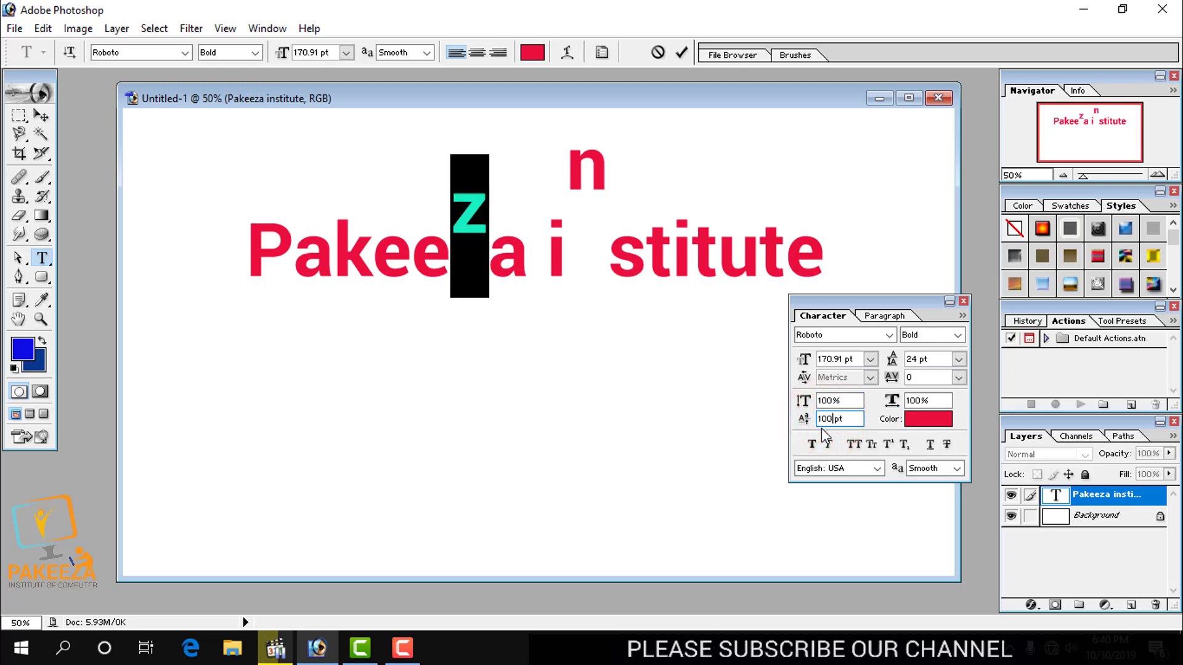
# Select the first "t" in "institute" and try baseline shifts of 50 pt and 100 pt on it
pyautogui.moveTo(646, 271)
pyautogui.mouseDown()
pyautogui.moveTo(623, 271)
pyautogui.moveTo(670, 272)
pyautogui.moveTo(644, 282)
pyautogui.mouseUp()
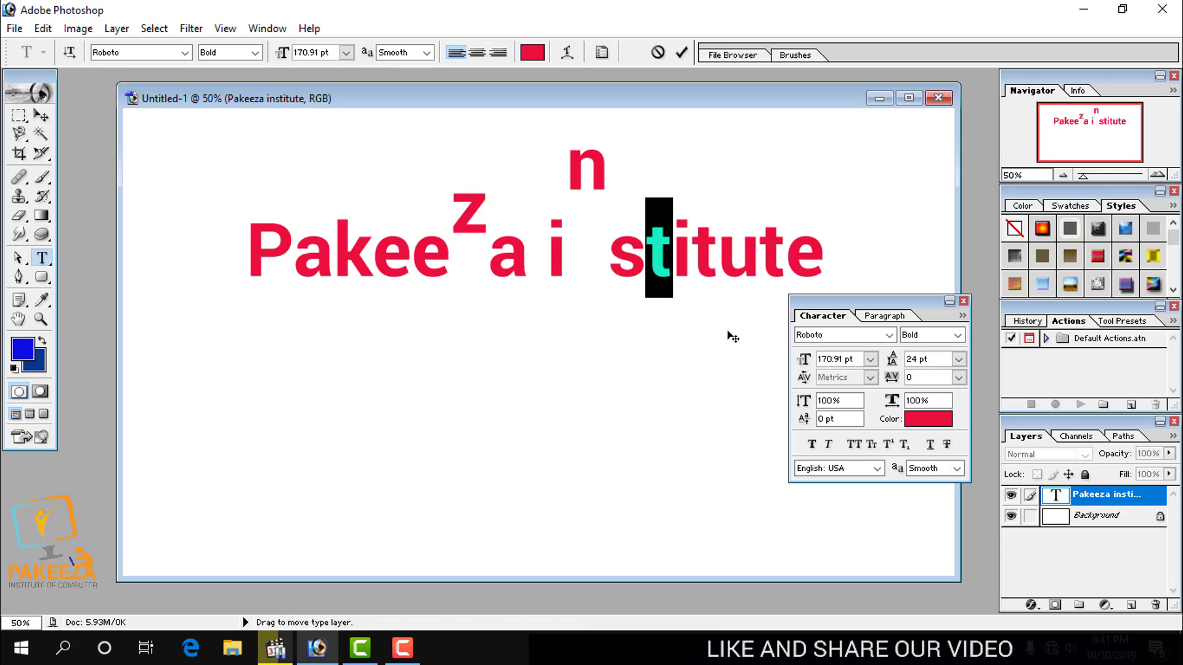
pyautogui.click(825, 419)
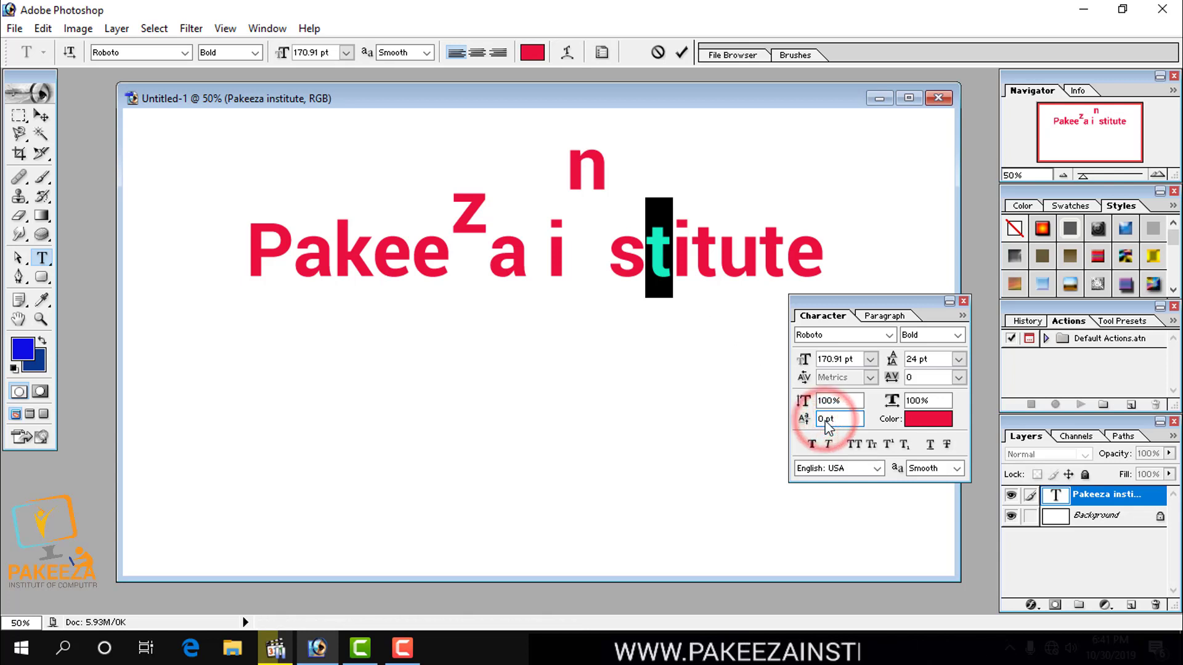
pyautogui.press('BackSpace')
pyautogui.write('50')
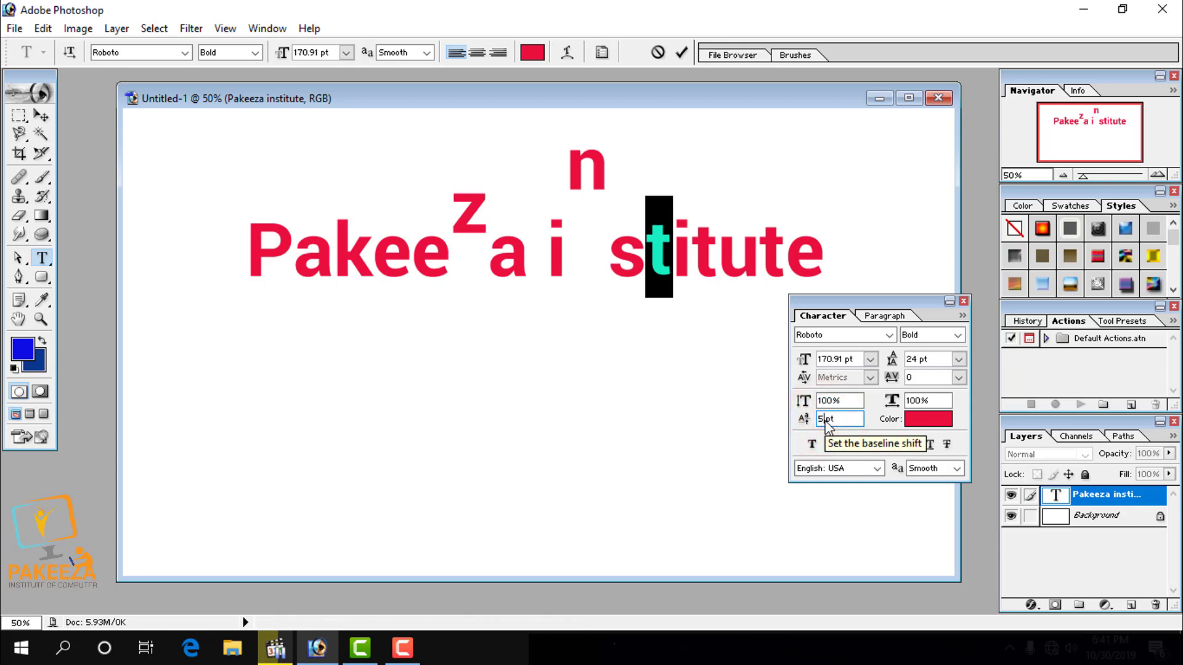
pyautogui.press('Return')
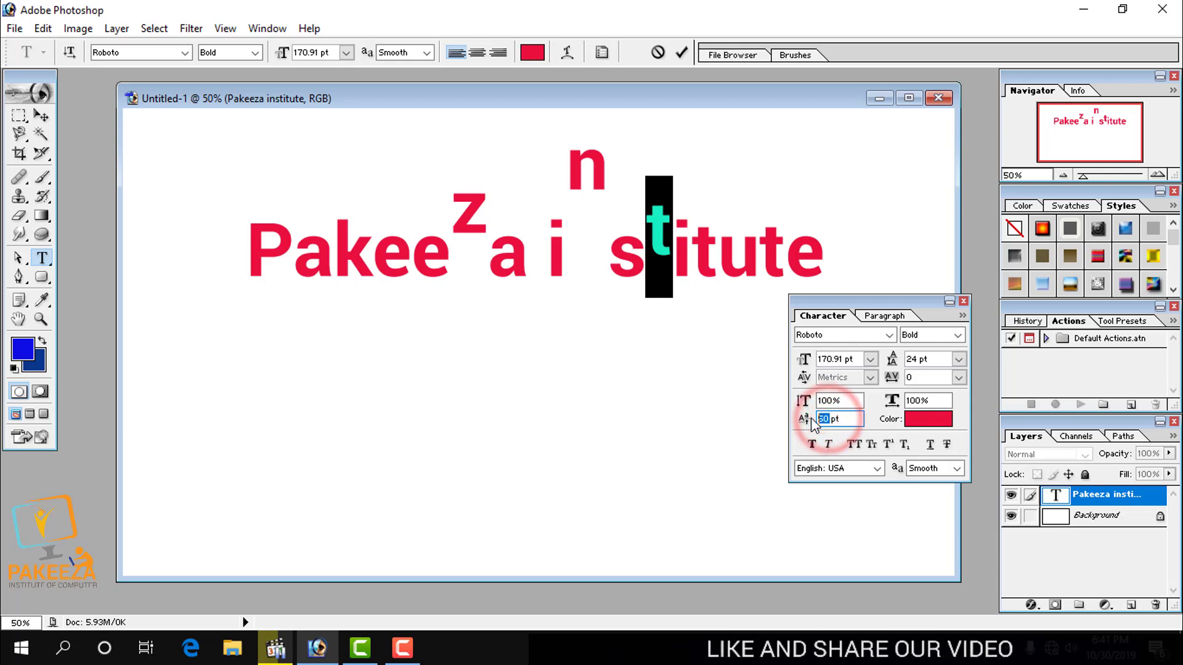
pyautogui.write('100')
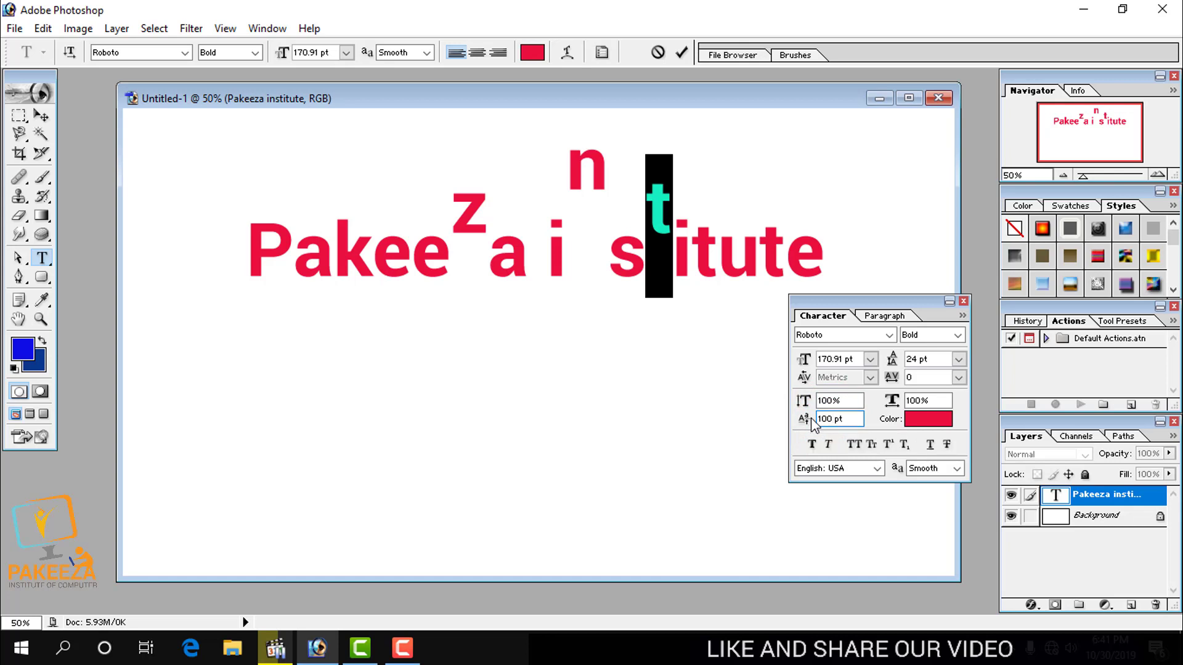
pyautogui.click(722, 429)
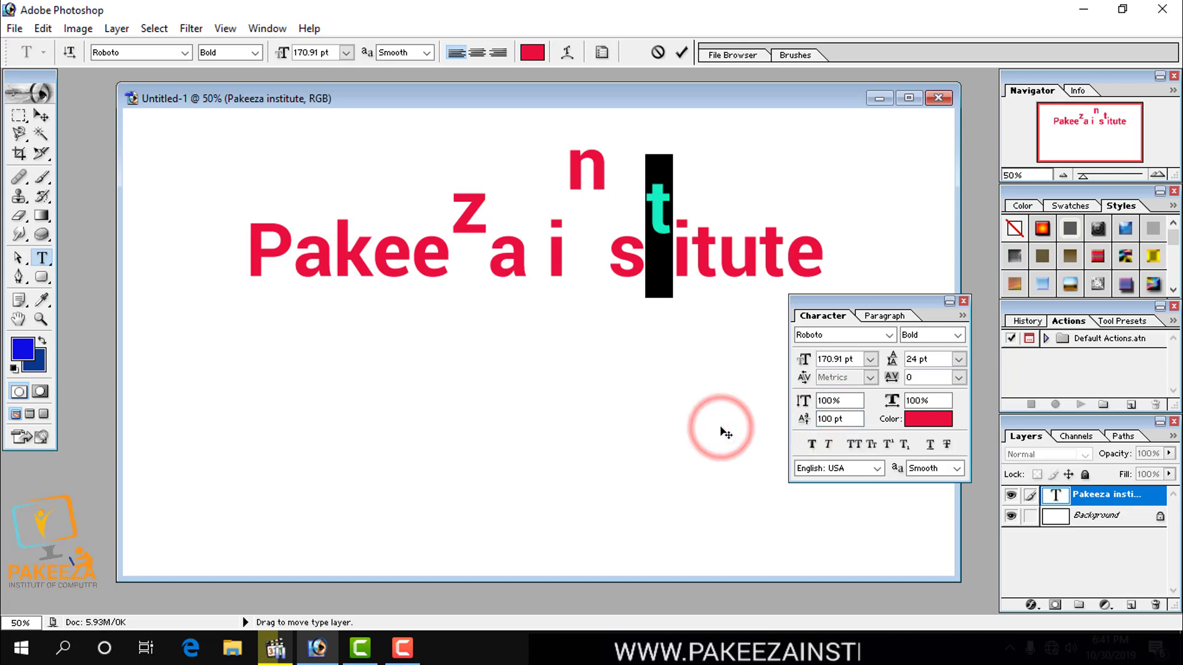
pyautogui.click(673, 436)
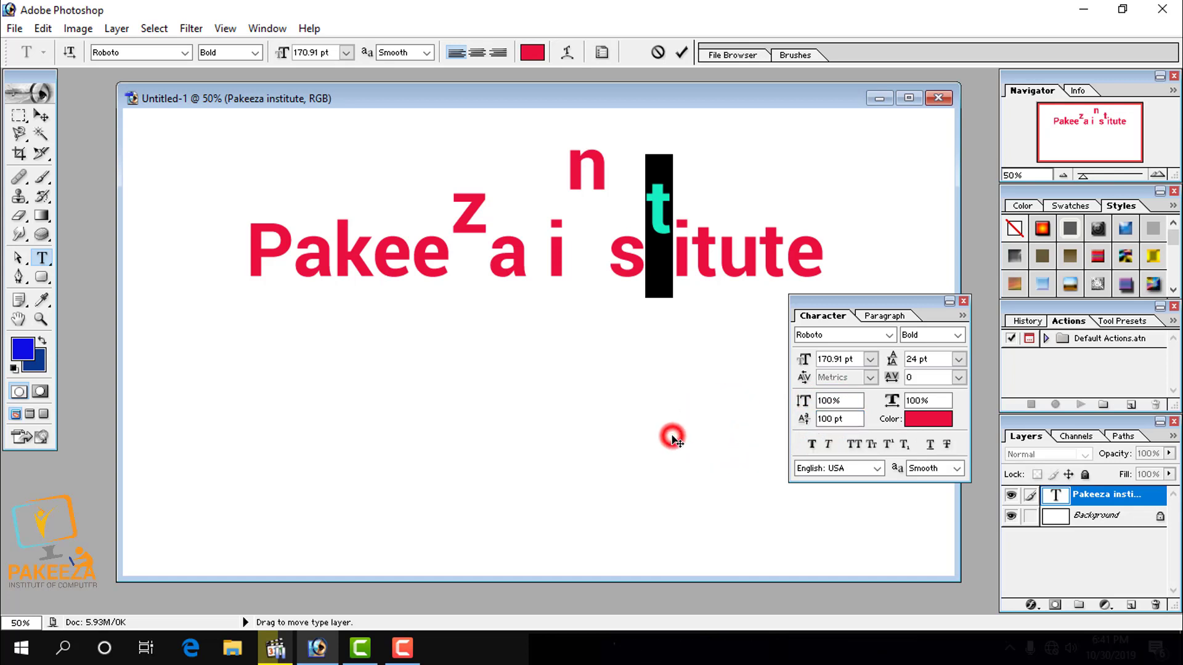
# Undo the baseline shift on the "t", leave text editing with the Move tool, and undo the remaining letter shifts
pyautogui.hotkey('ctrl', 'z')
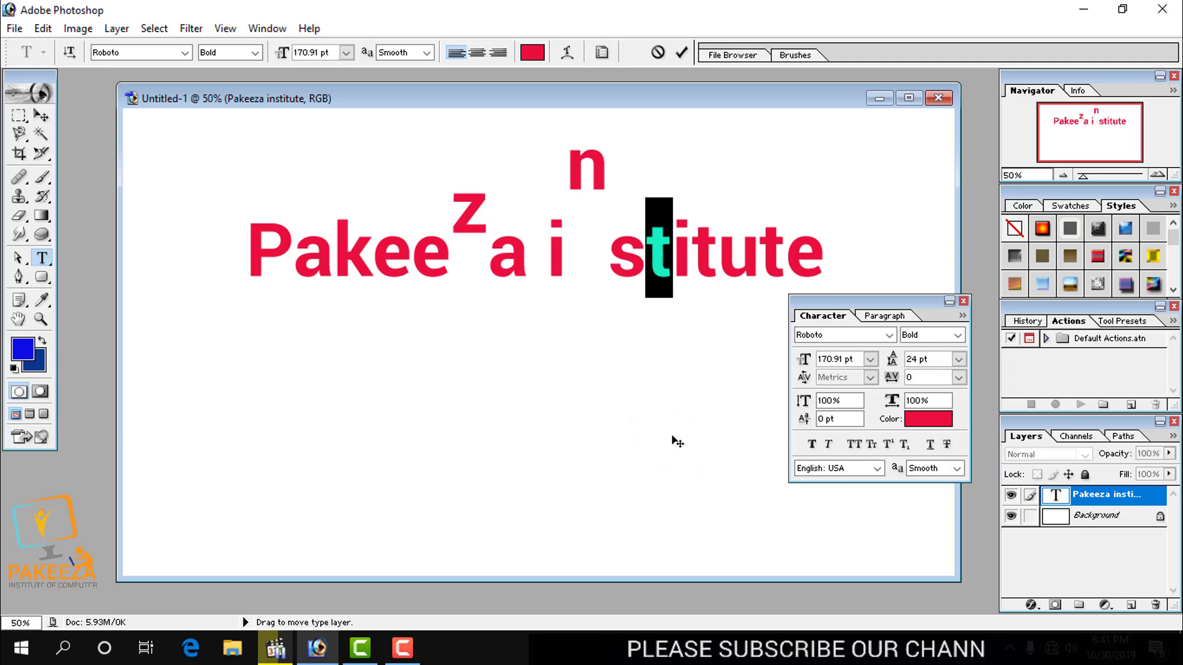
pyautogui.click(41, 115)
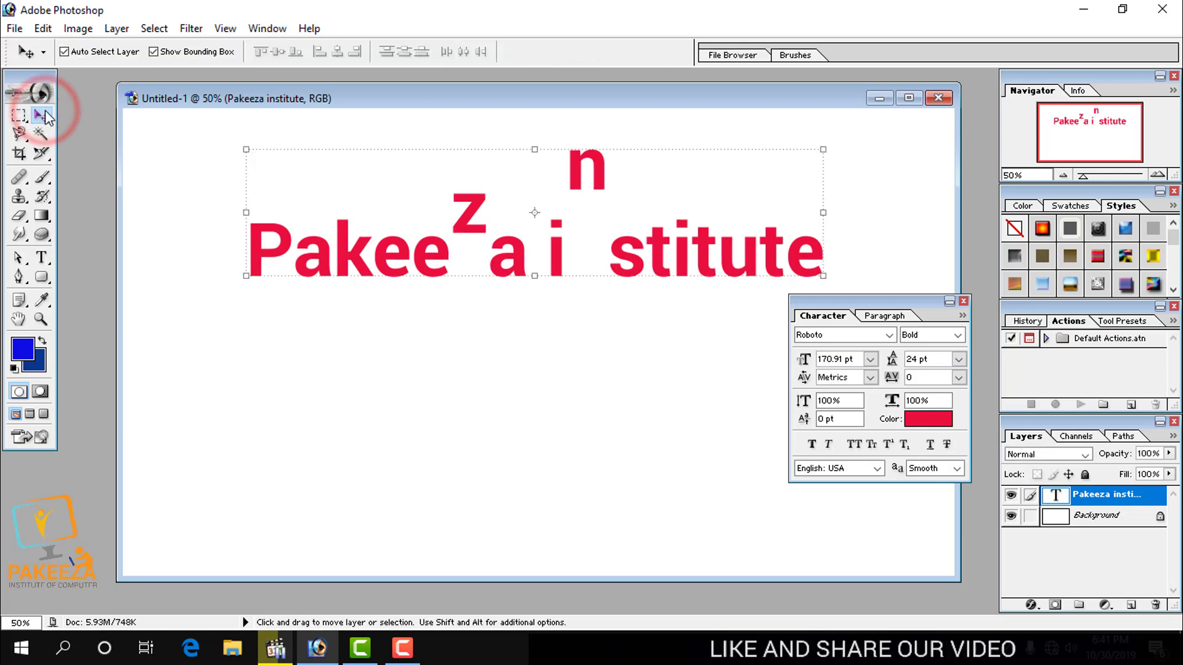
pyautogui.hotkey('ctrl', 'z')
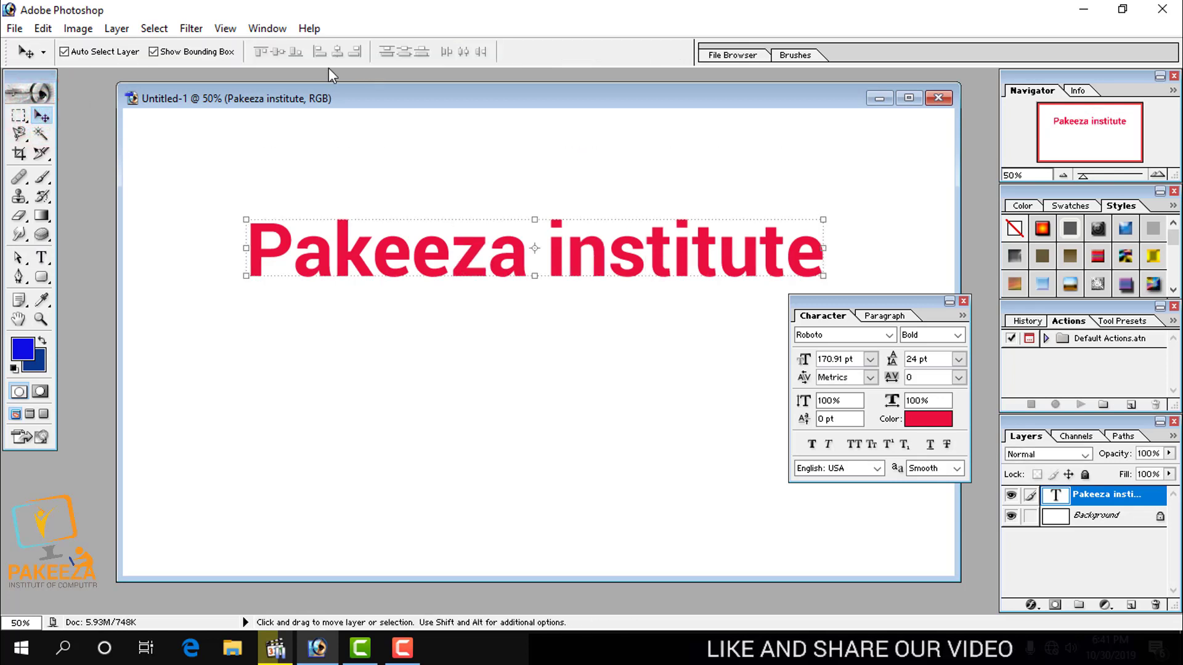
# Select the whole "Pakeeza institute" text with the Type tool and apply faux bold
pyautogui.moveTo(879, 305); pyautogui.dragTo(883, 317)
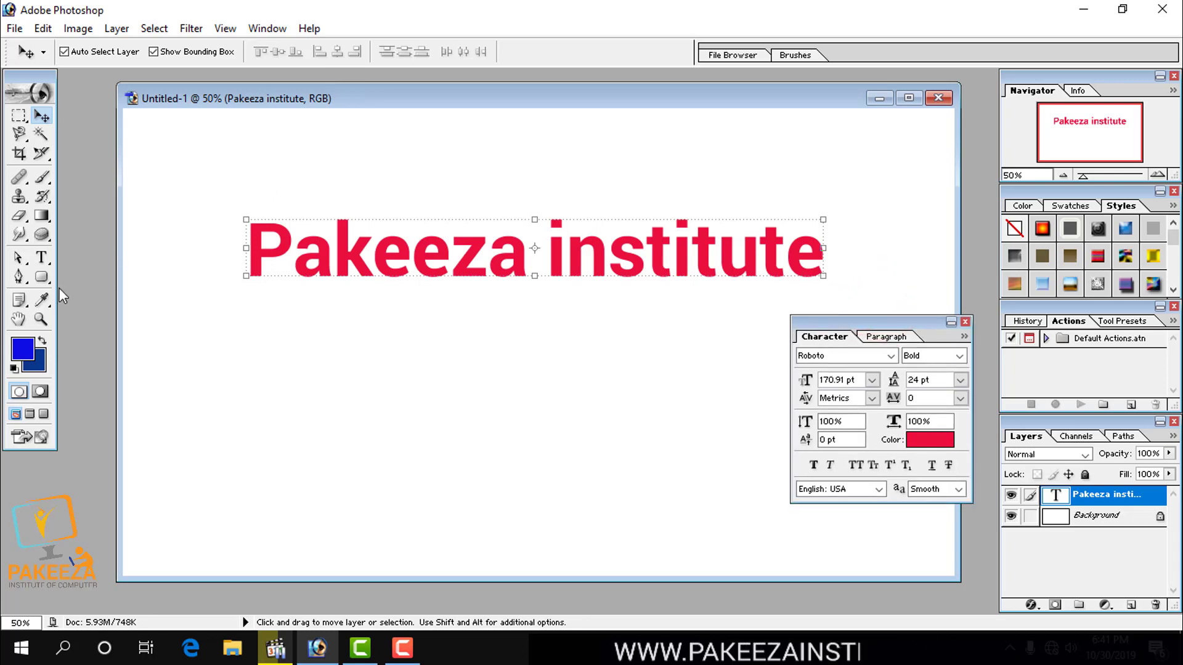
pyautogui.click(41, 258)
pyautogui.moveTo(827, 258); pyautogui.dragTo(246, 259)
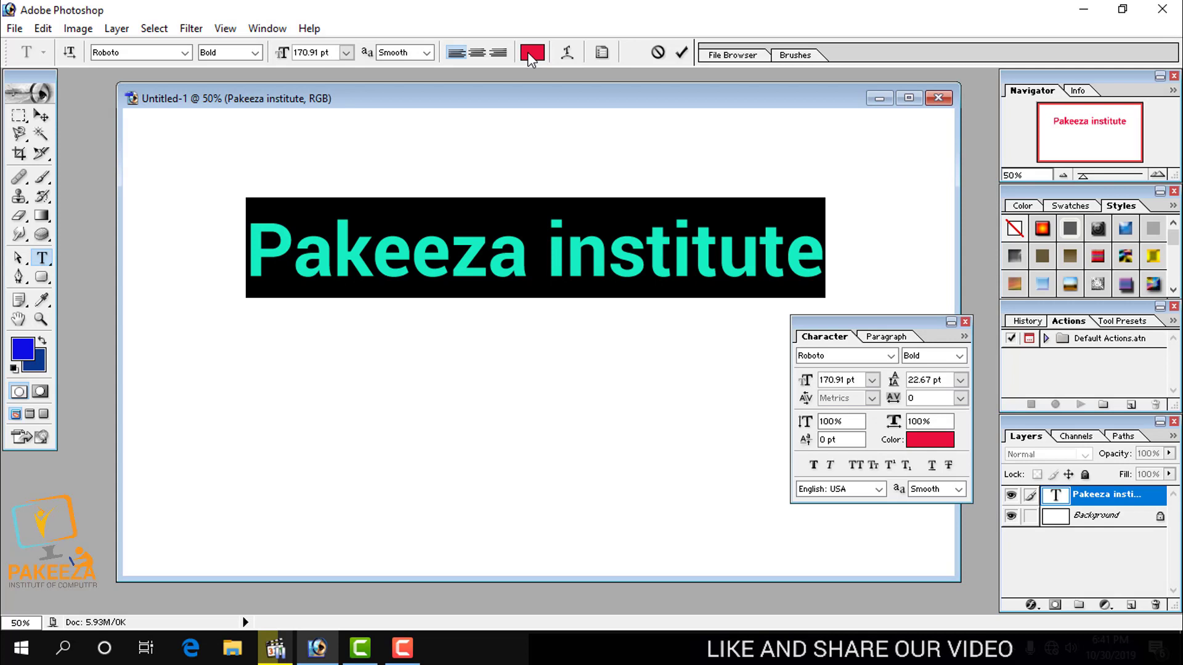
pyautogui.click(814, 466)
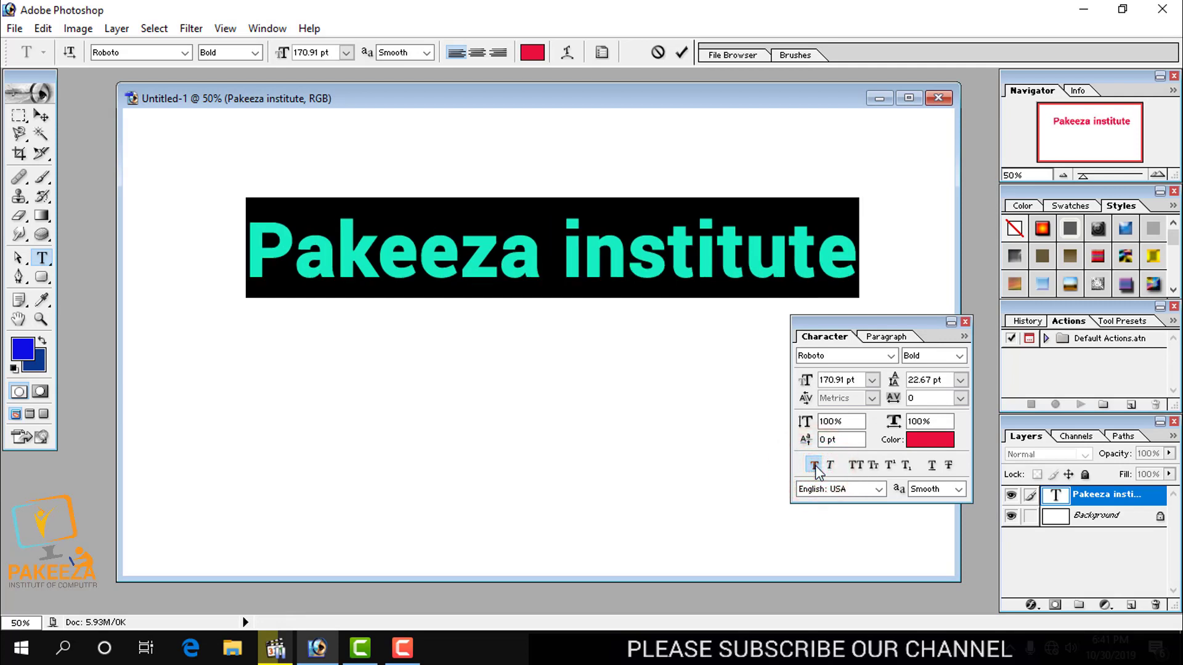
# Try faux italic and all caps on the selected text, and remove the faux italic
pyautogui.click(829, 467)
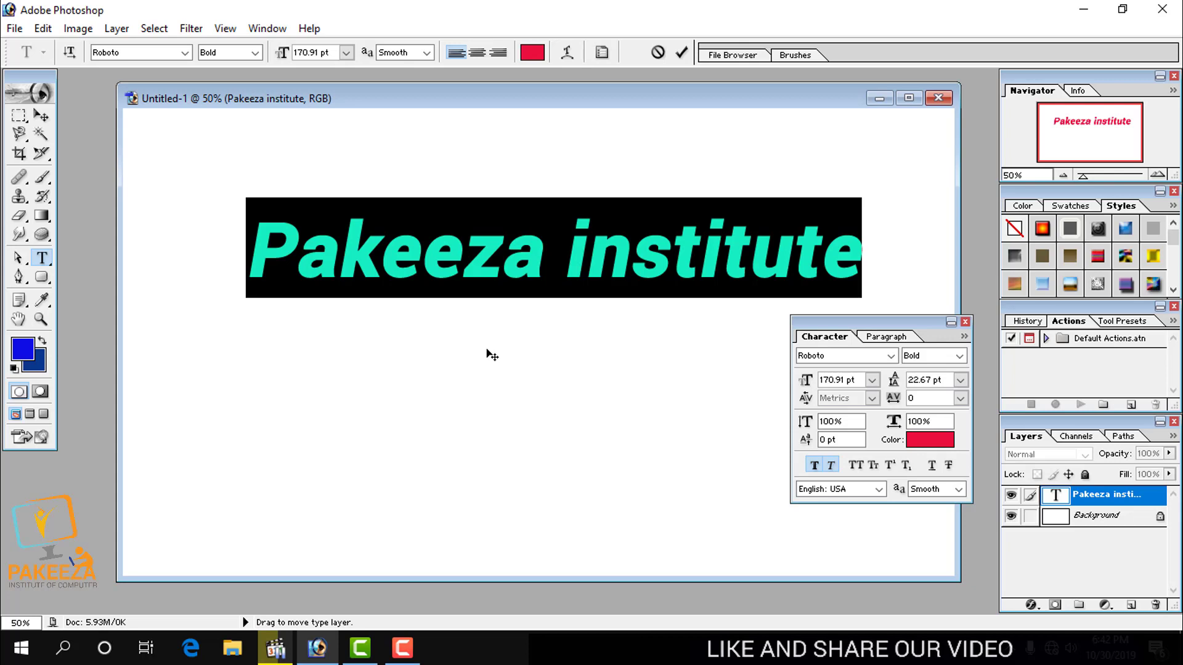
pyautogui.click(857, 467)
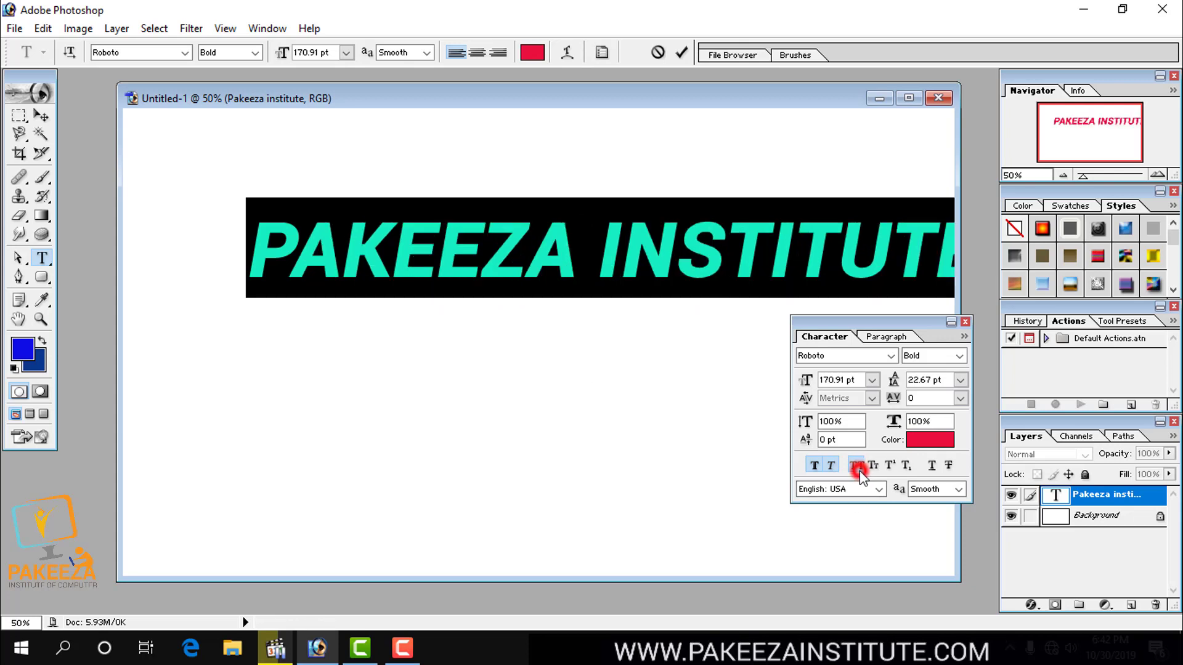
pyautogui.click(828, 467)
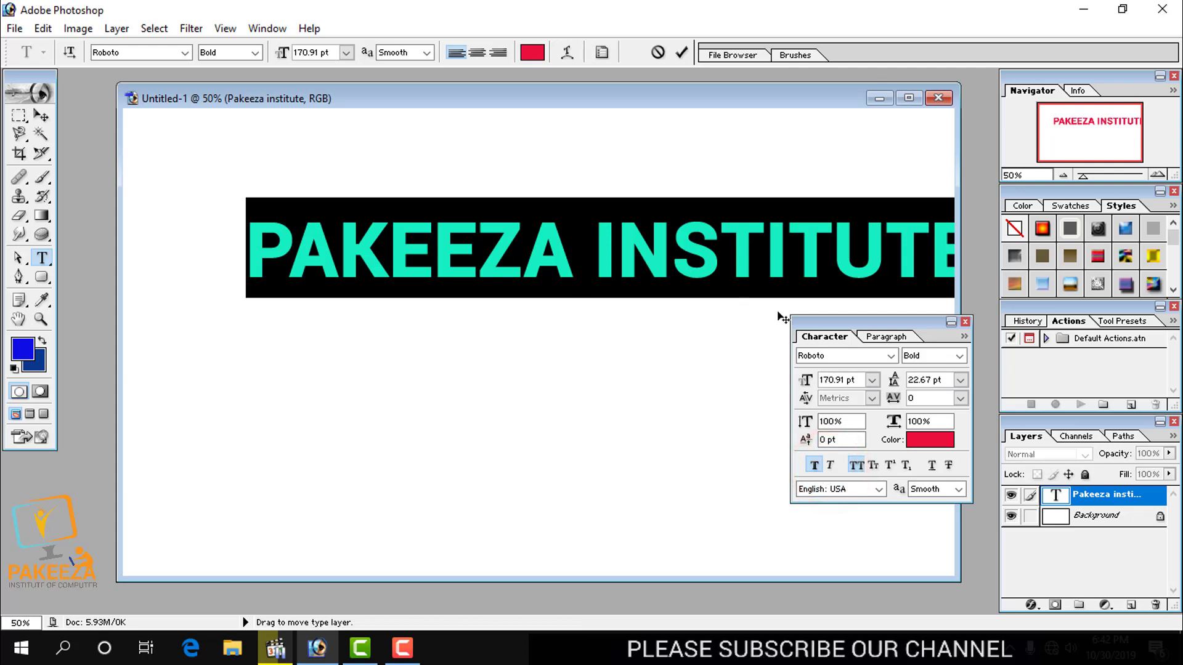
# Switch the selected text to small caps
pyautogui.click(875, 465)
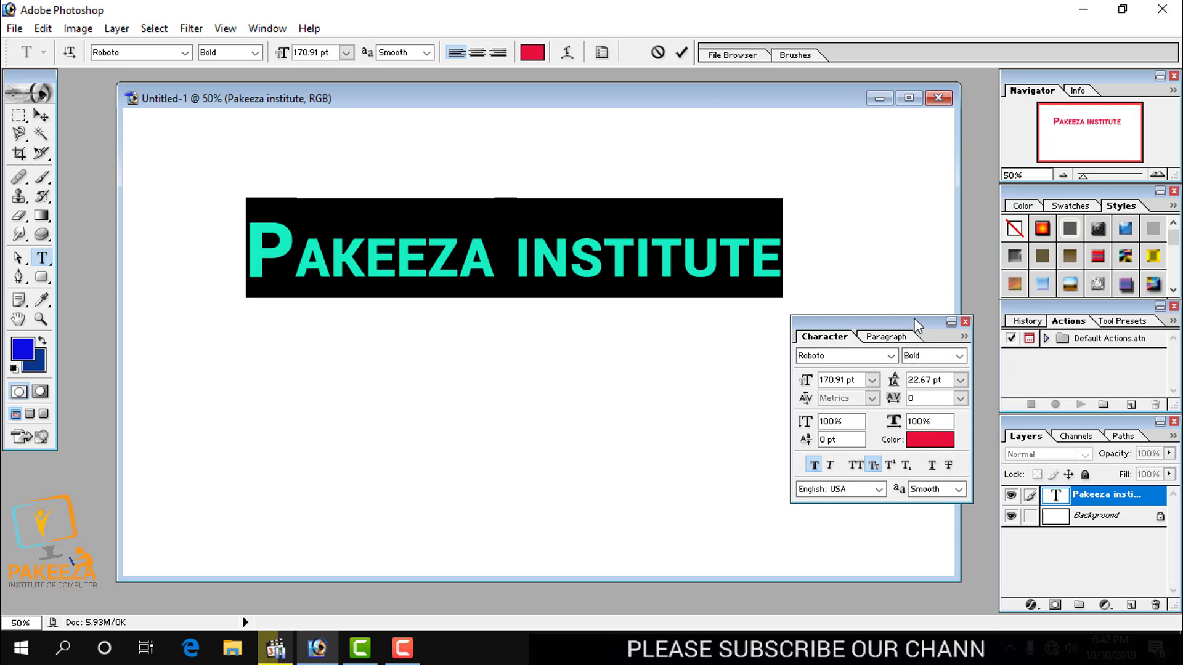
pyautogui.moveTo(915, 321); pyautogui.dragTo(897, 327)
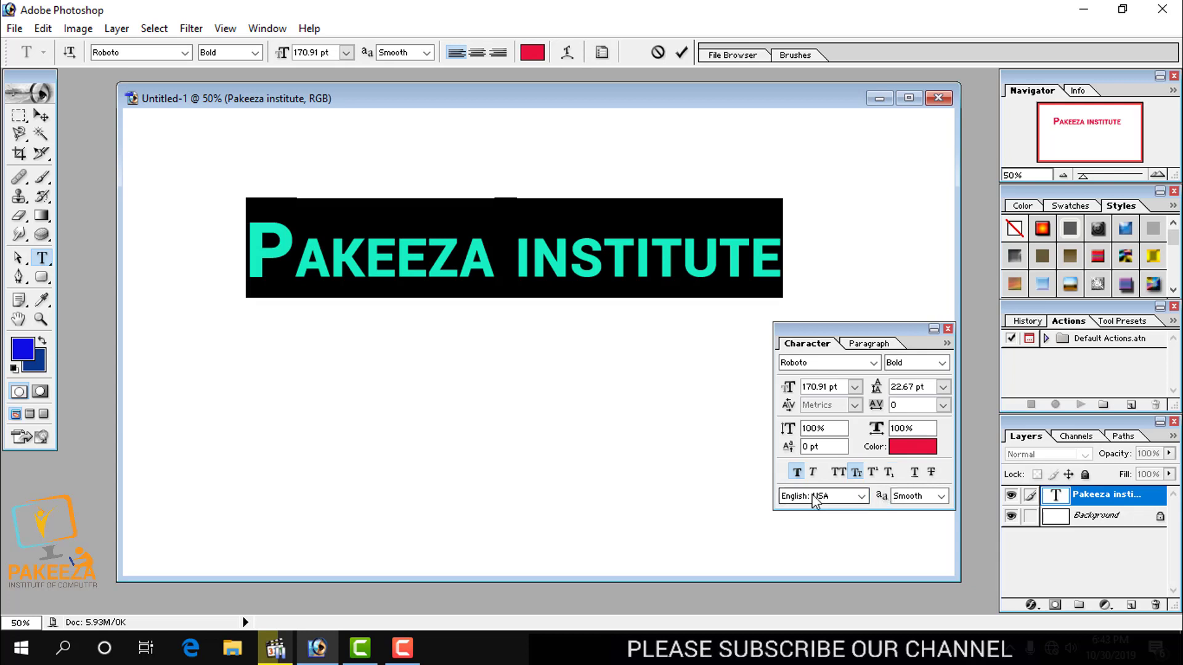
# Look through the language choices and the anti-aliasing methods available for the selected text
pyautogui.click(862, 497)
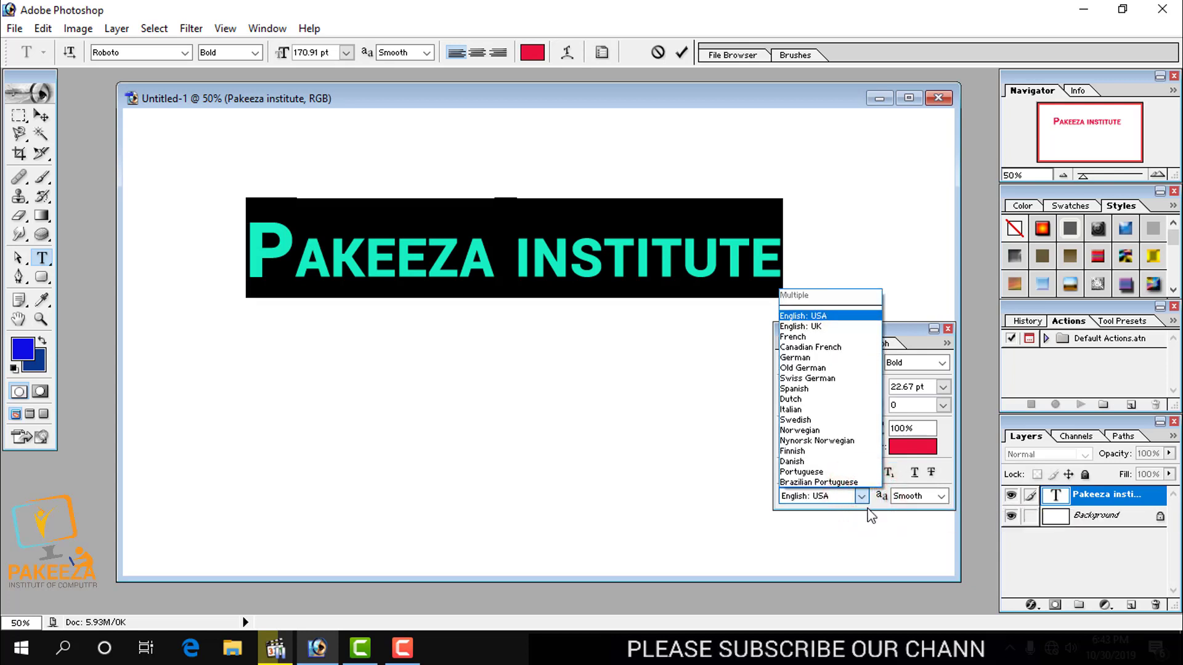
pyautogui.click(862, 497)
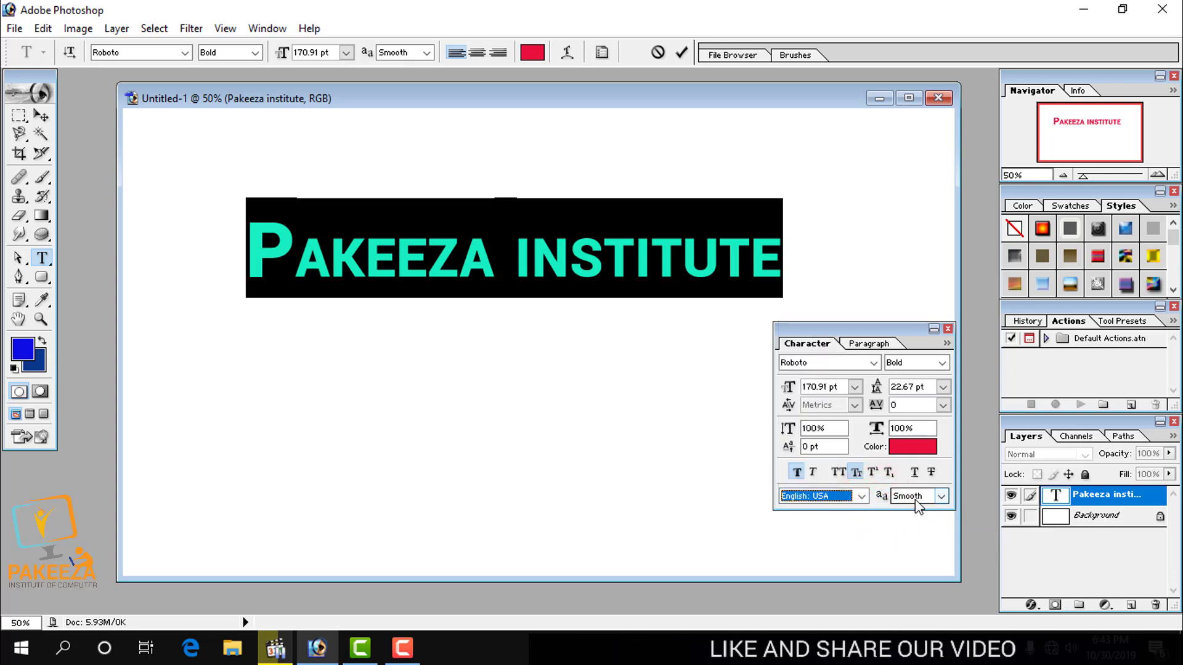
pyautogui.click(941, 496)
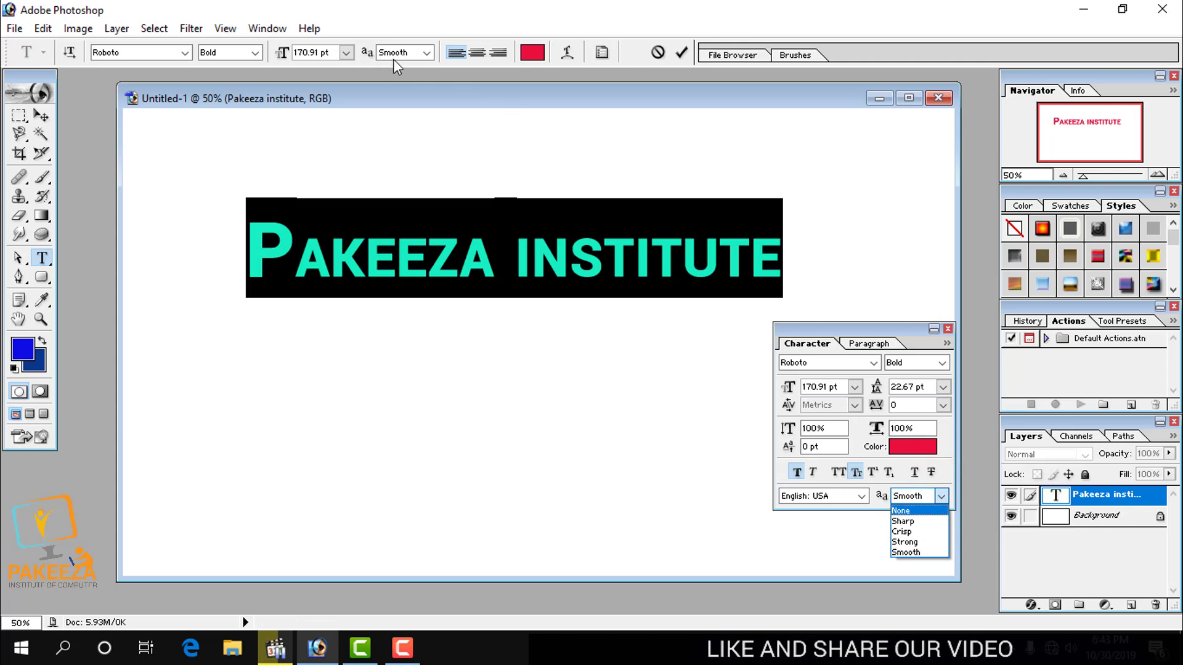
pyautogui.click(903, 326)
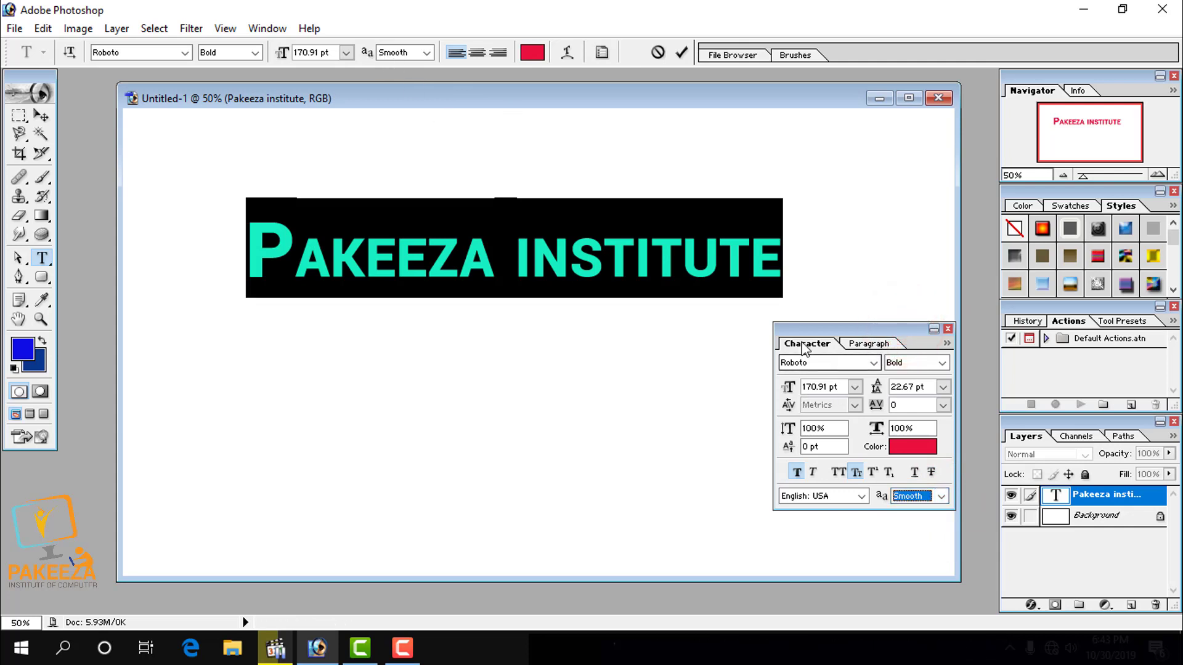
# Show the paragraph settings and reselect the whole "Pakeeza institute" text
pyautogui.click(872, 345)
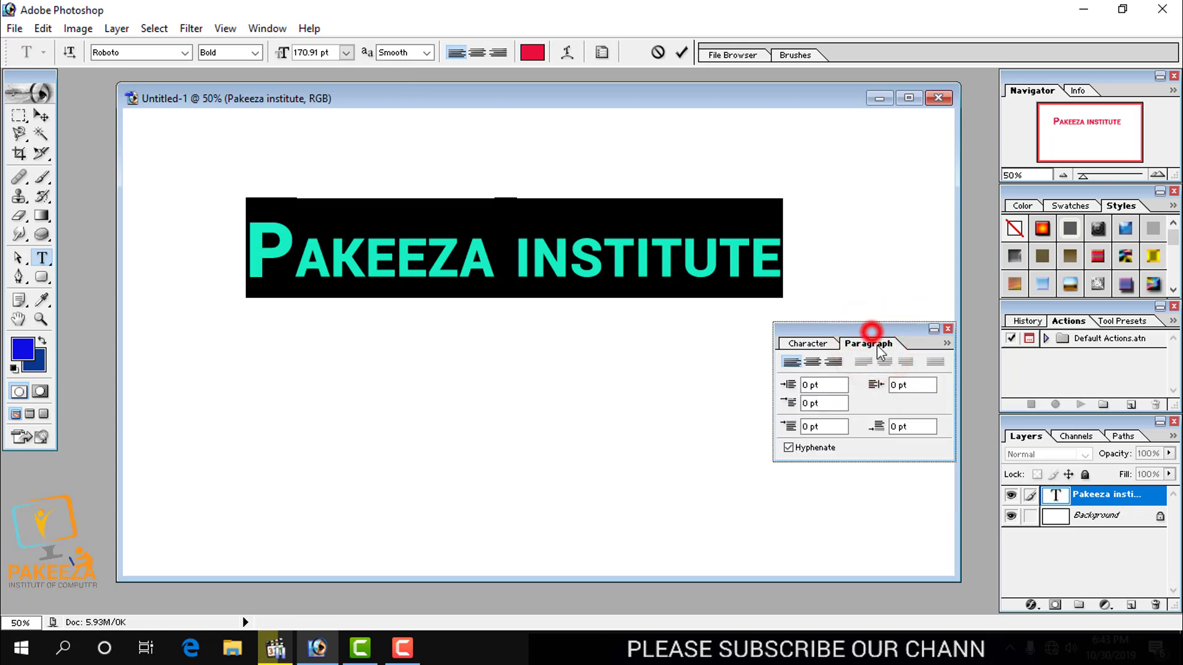
pyautogui.moveTo(871, 330); pyautogui.dragTo(877, 346)
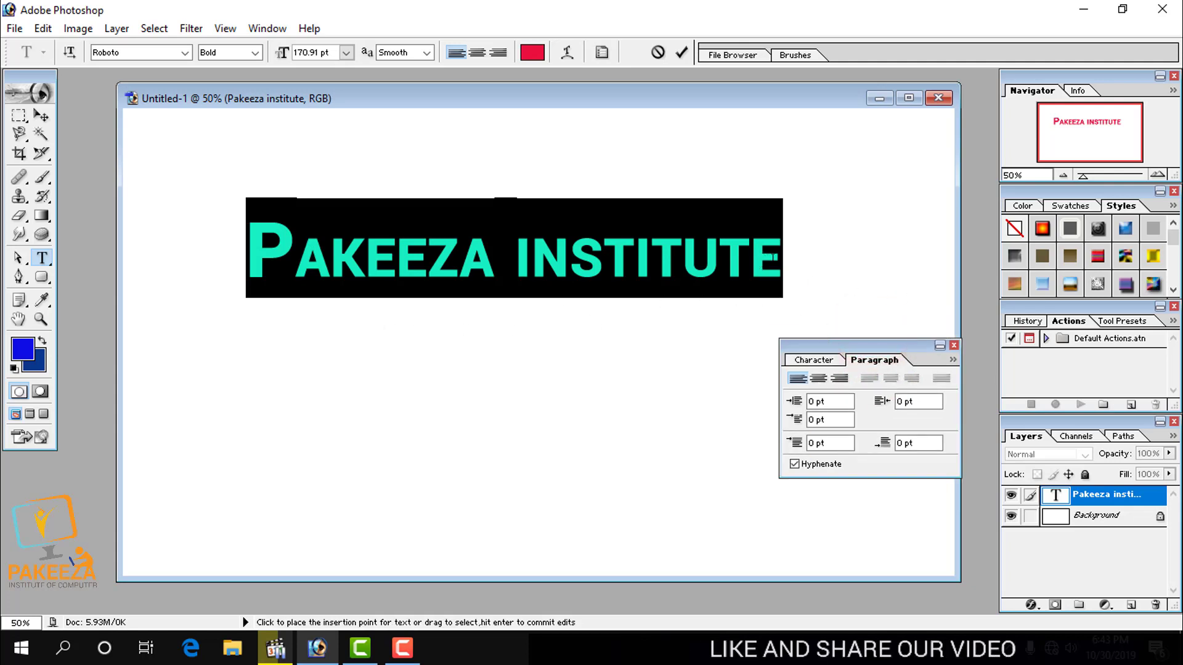
pyautogui.click(761, 263)
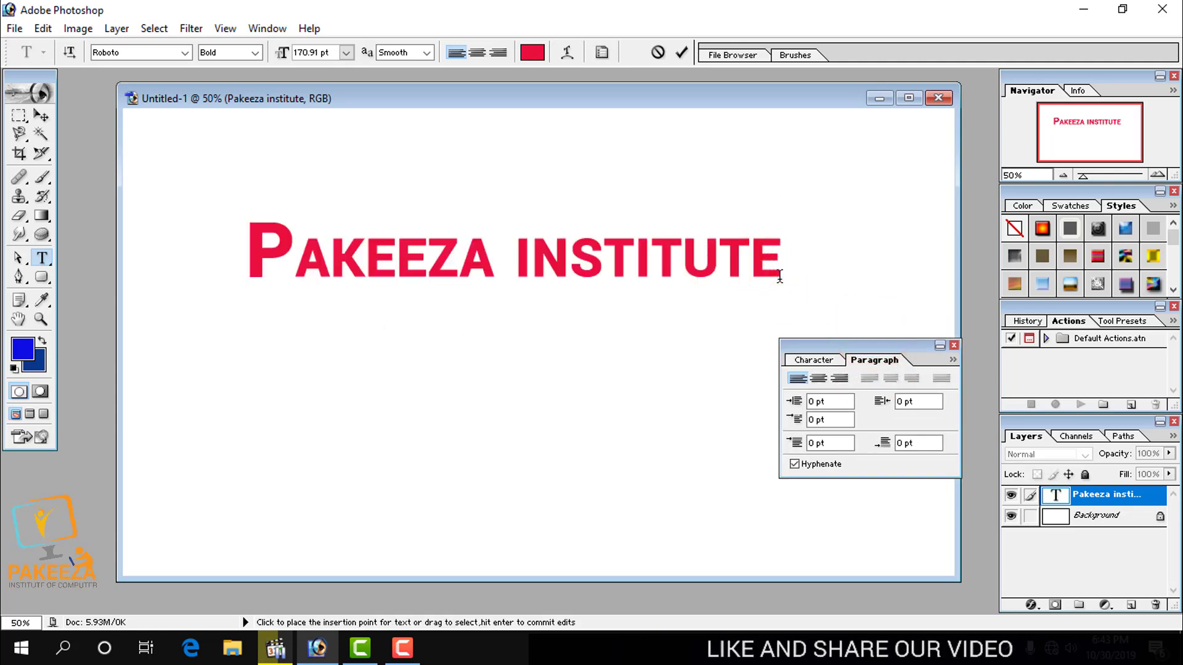
pyautogui.moveTo(786, 265); pyautogui.dragTo(251, 246)
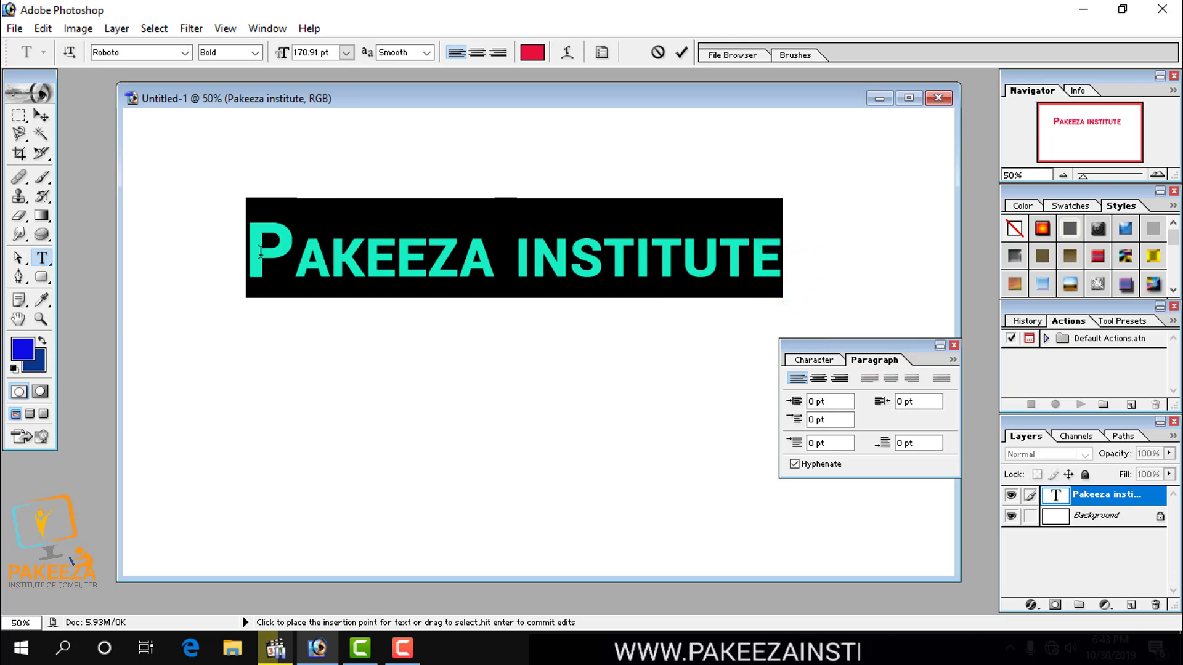
pyautogui.click(318, 383)
pyautogui.click(809, 266)
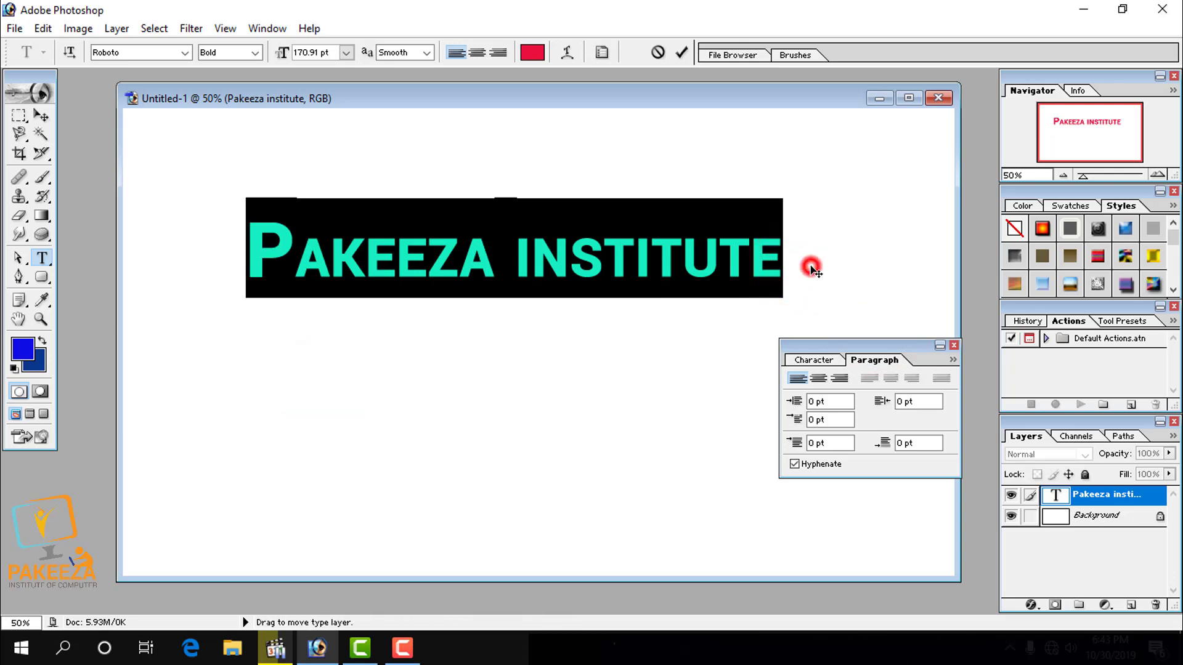
# Commit the heading text and move the floating paragraph settings farther away from it
pyautogui.click(41, 115)
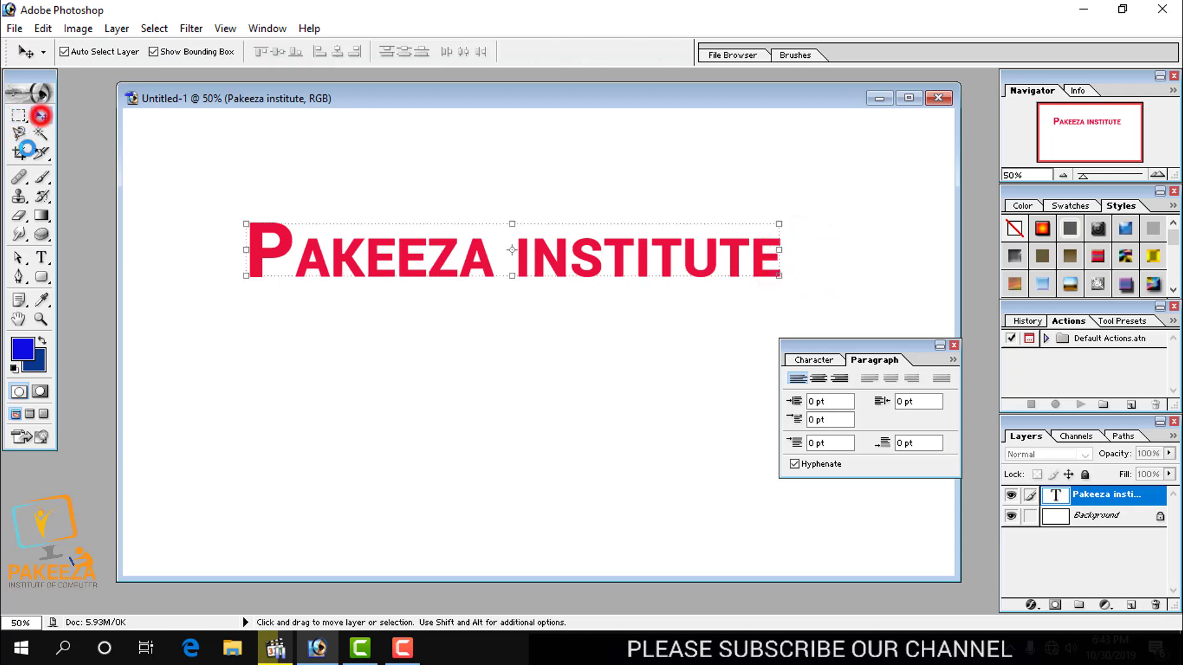
pyautogui.click(882, 346)
pyautogui.moveTo(928, 383); pyautogui.dragTo(957, 392)
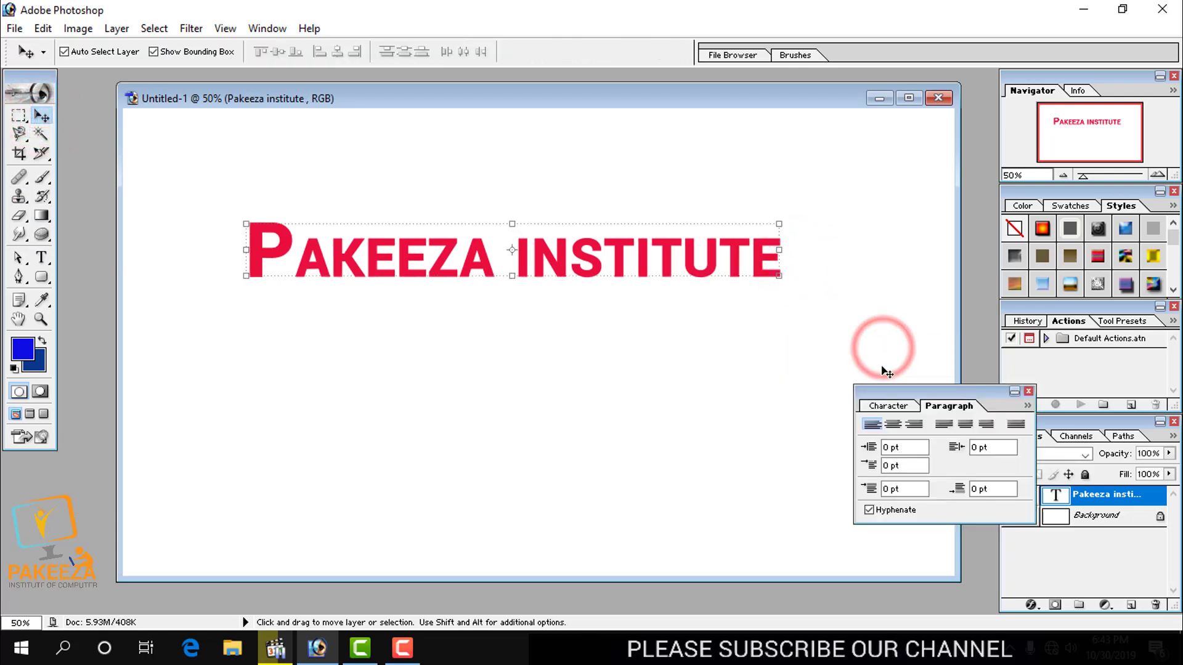
# Start a new horizontal text line below the "Pakeeza institute" heading with a font size of 72 pt
pyautogui.click(42, 258)
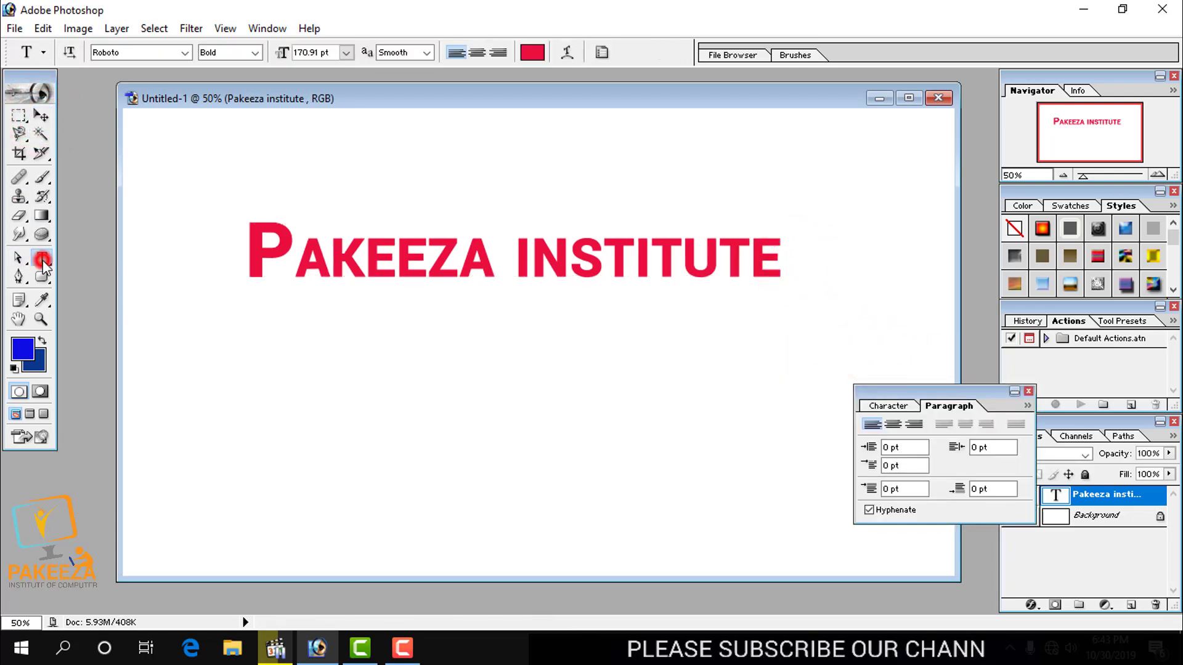
pyautogui.click(258, 370)
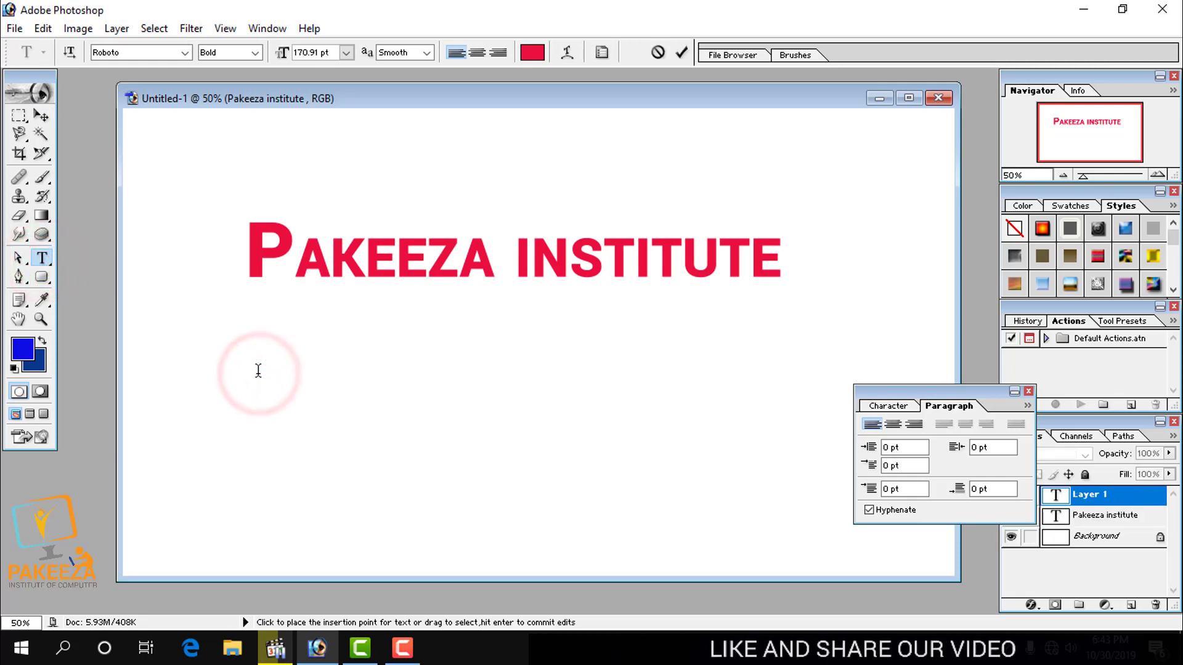
pyautogui.write('G')
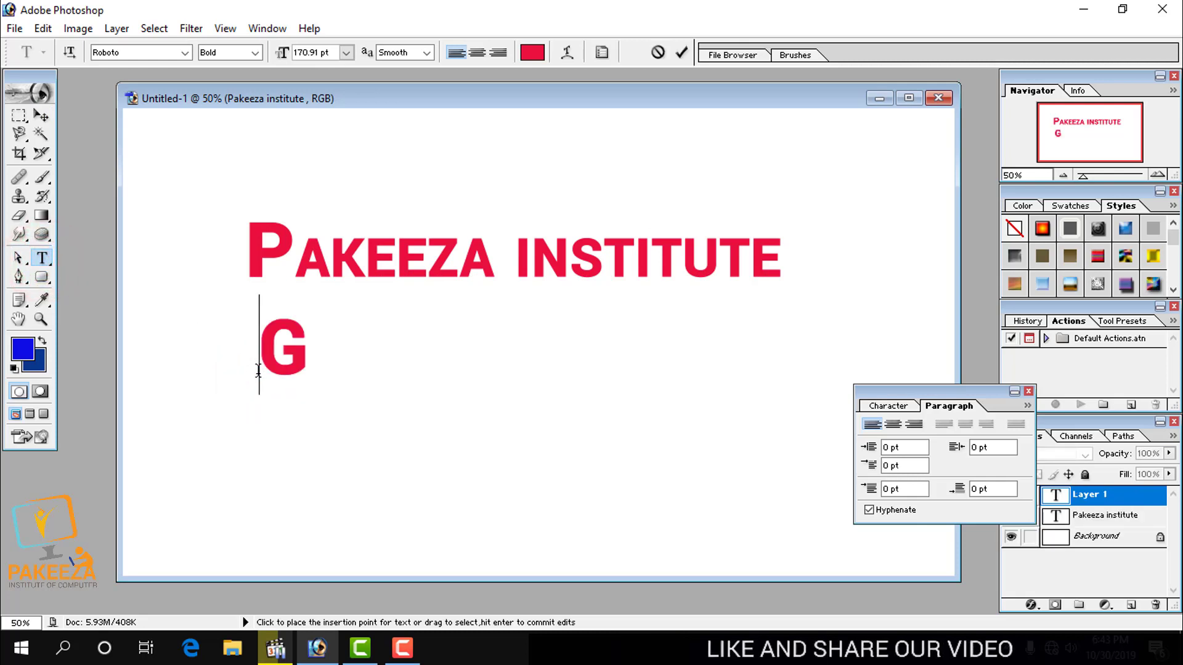
pyautogui.press('BackSpace')
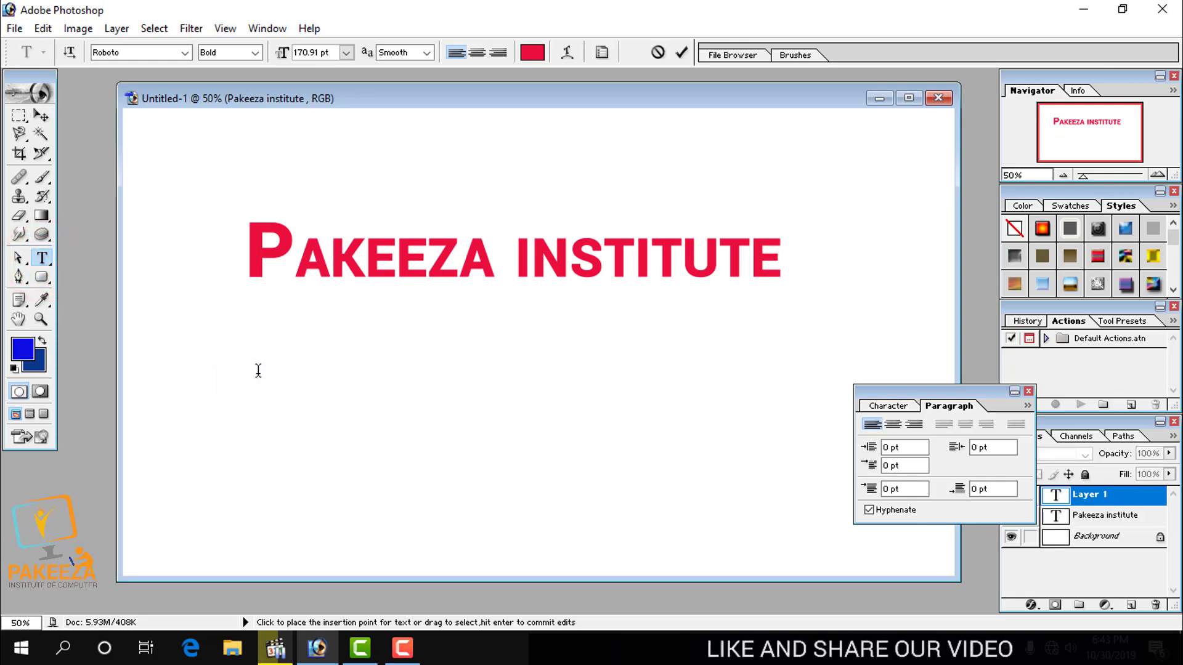
pyautogui.click(346, 52)
pyautogui.click(337, 343)
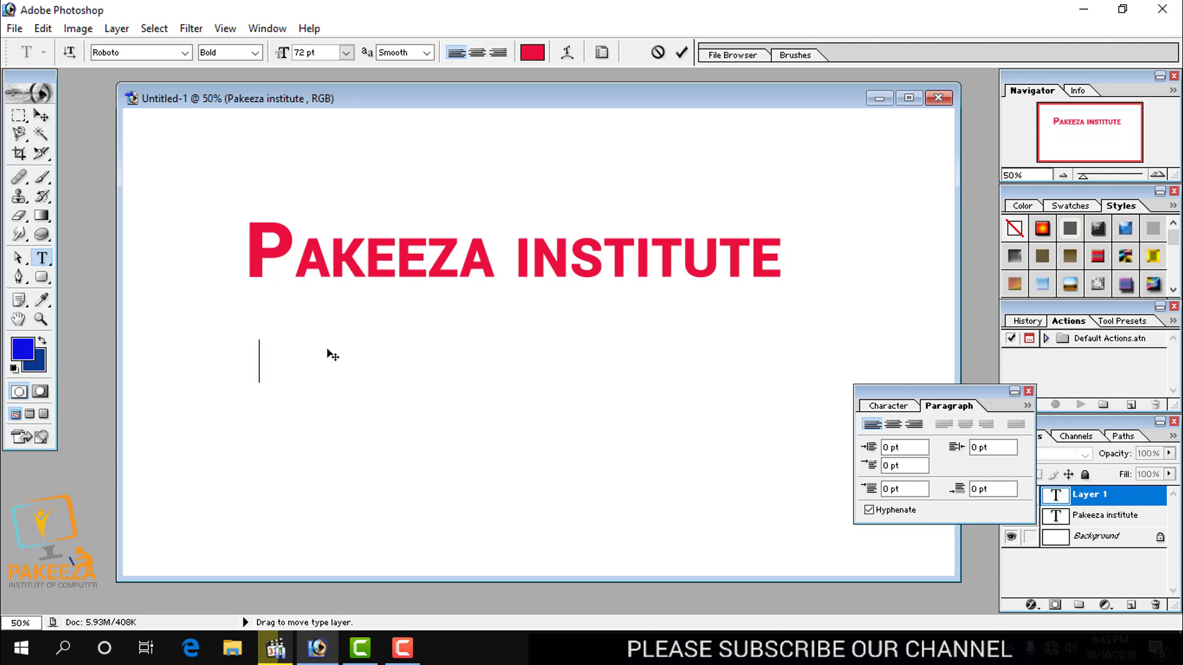
# Enter the text "join us for a better future get a boost" on the new line
pyautogui.write('OIN')
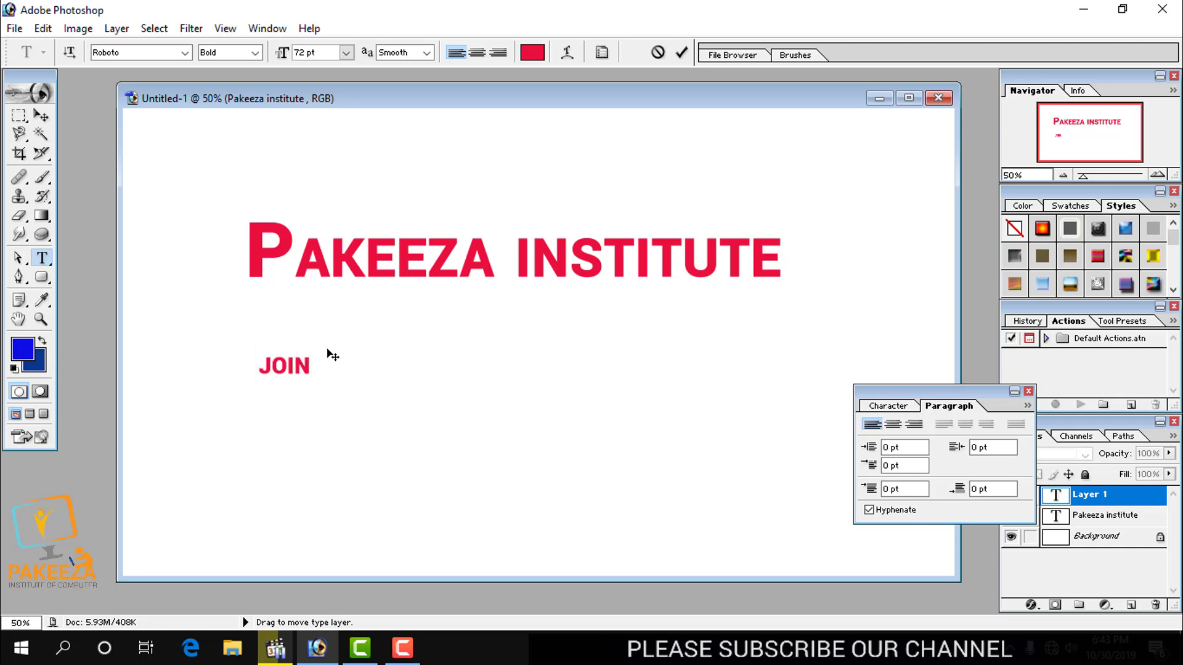
pyautogui.write(' US FOR')
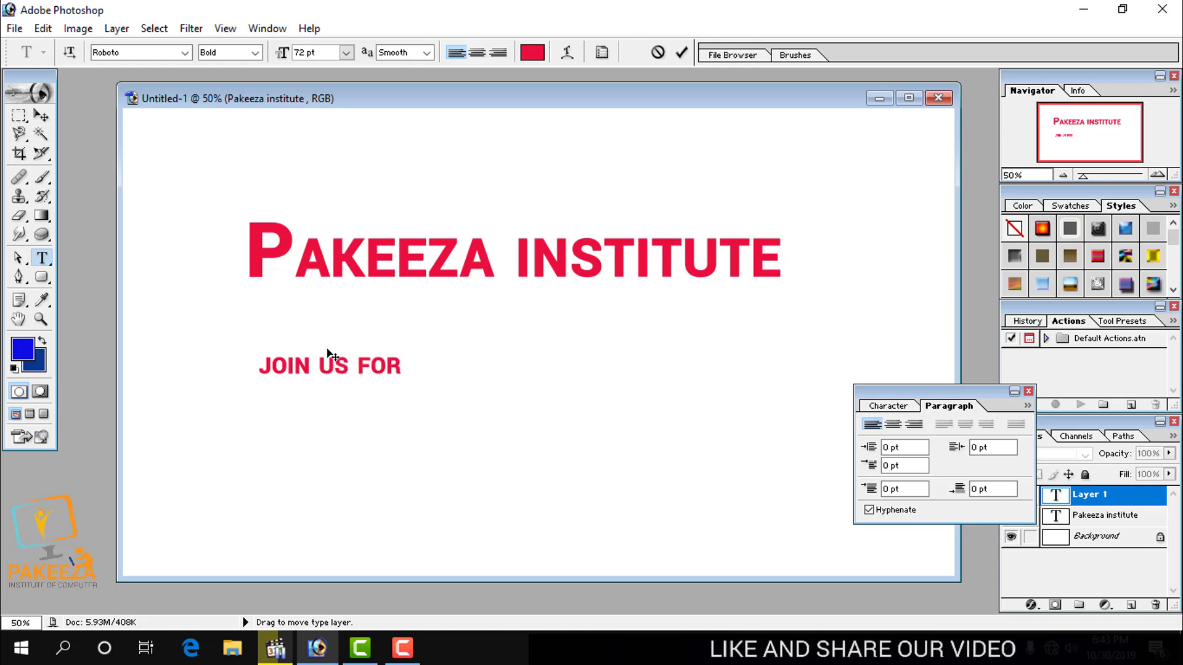
pyautogui.write(' A B')
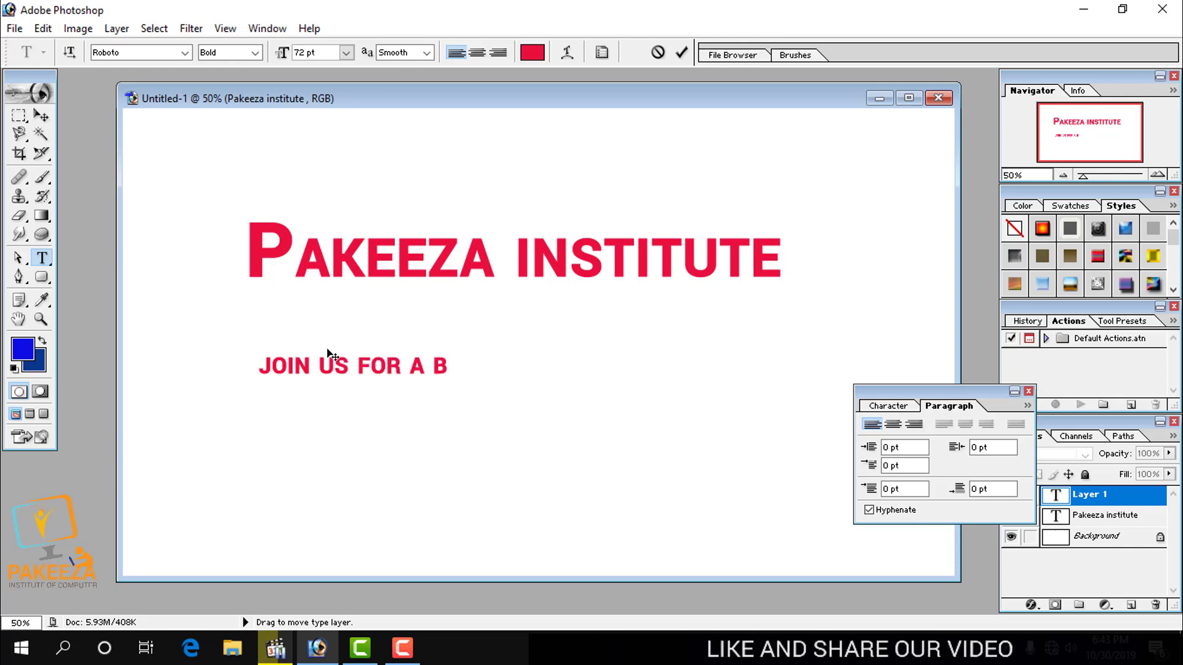
pyautogui.write('ETTER')
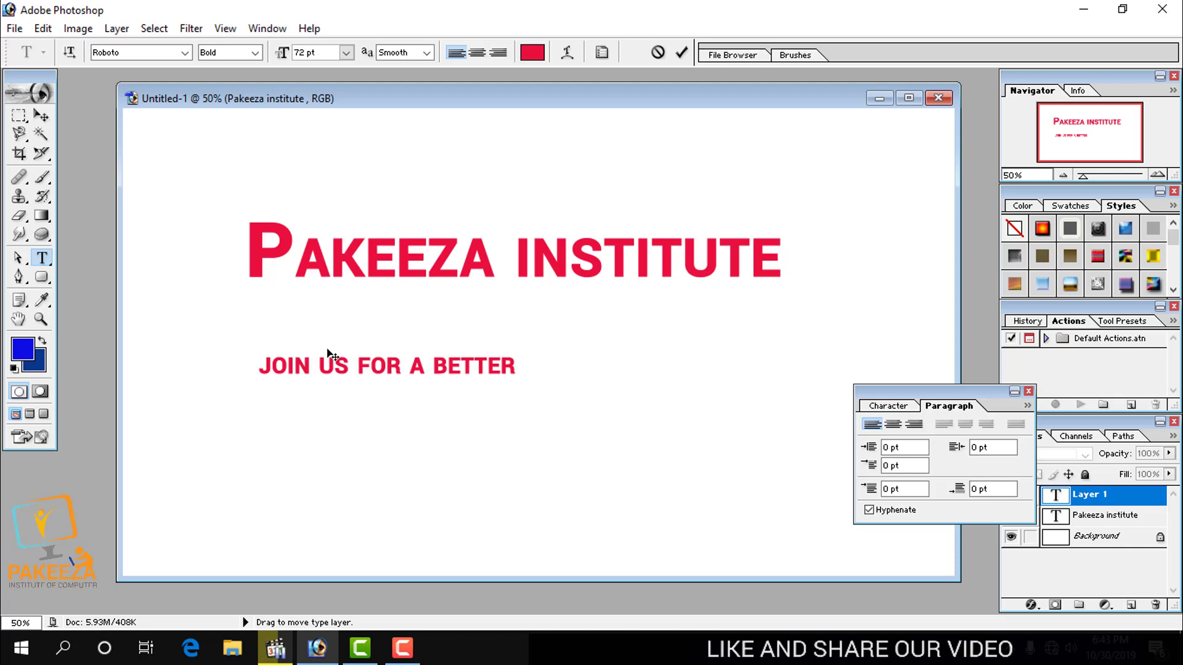
pyautogui.write(' FU ')
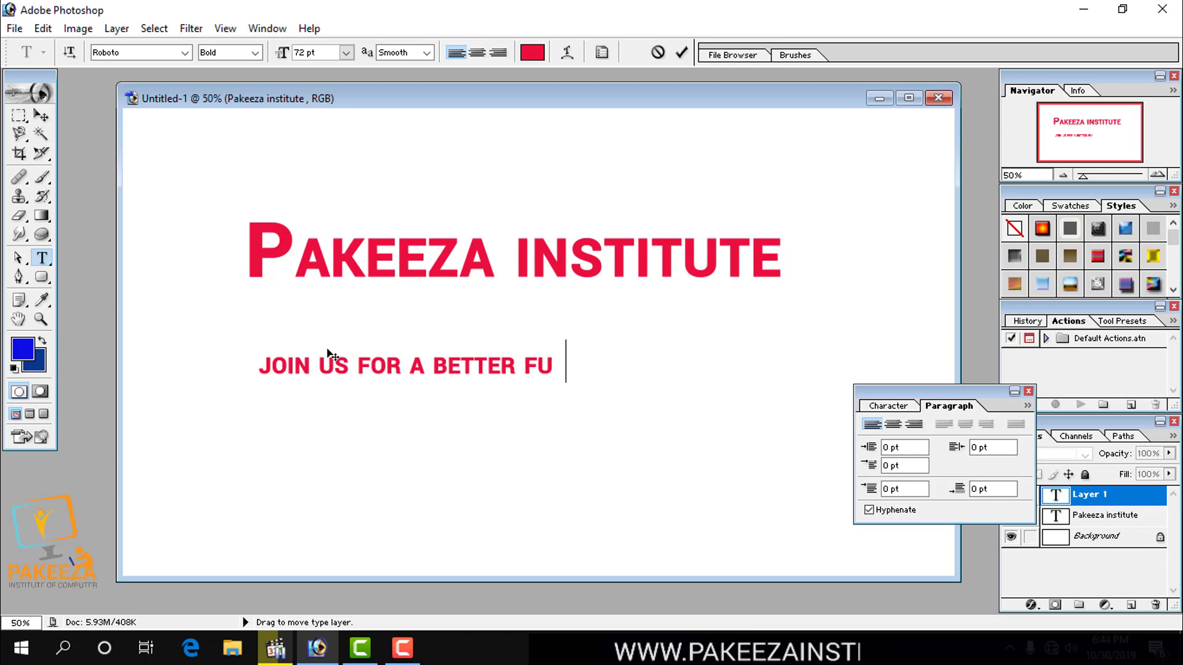
pyautogui.write('TURE')
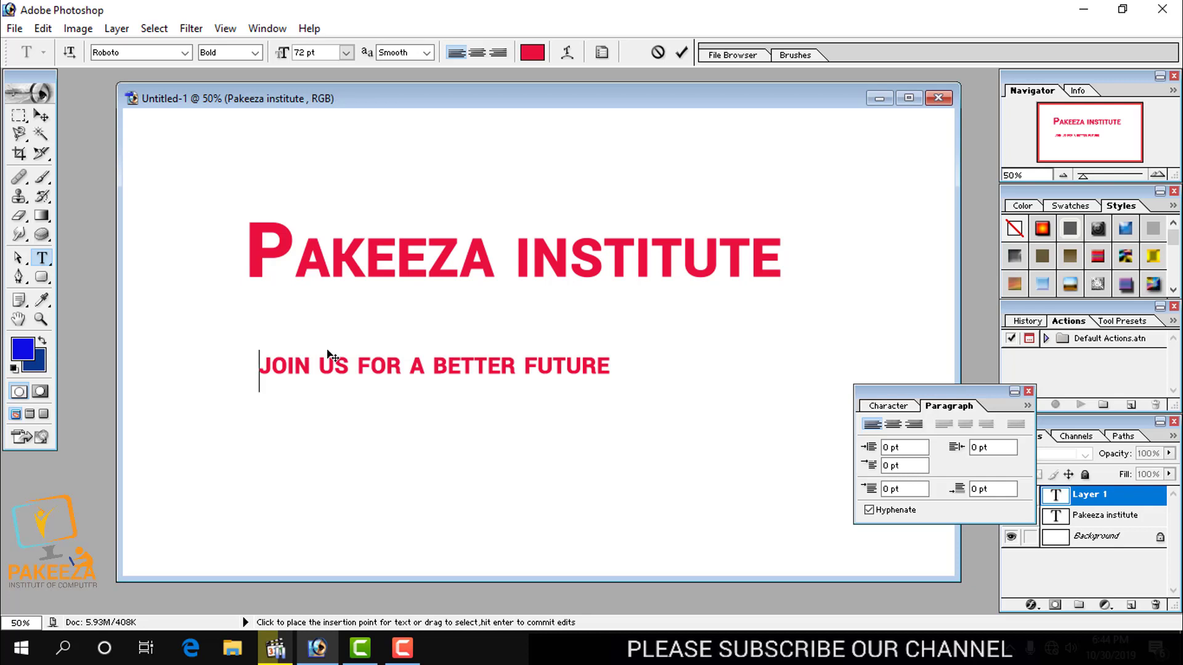
pyautogui.press('End')
pyautogui.write('GET A ')
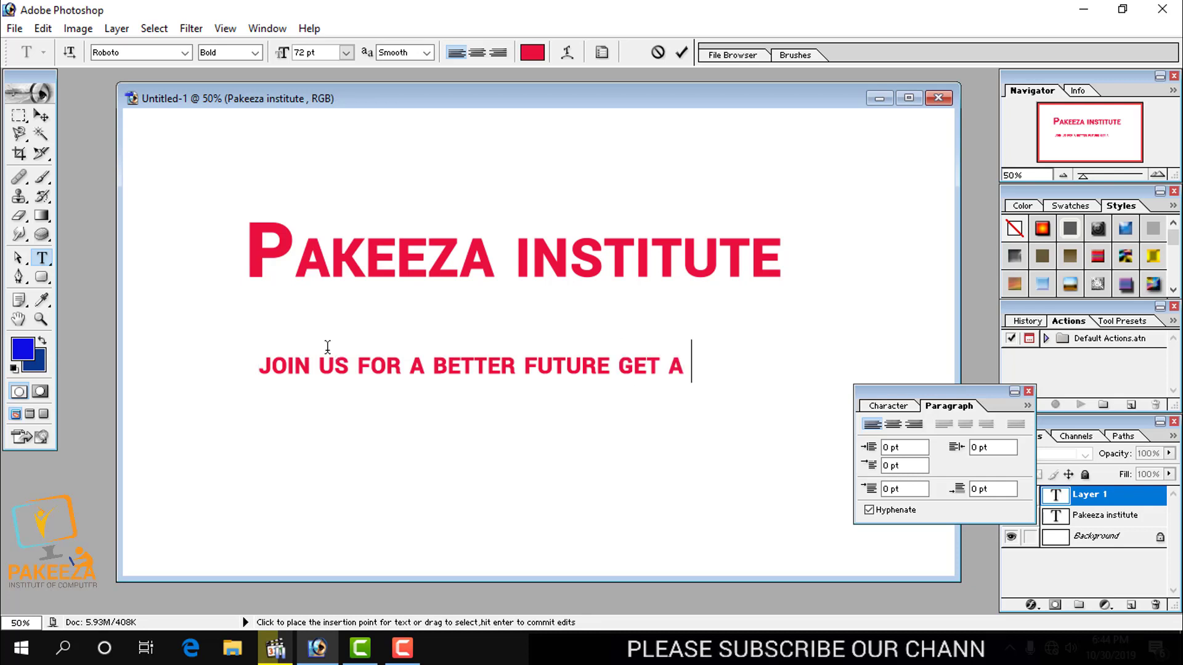
pyautogui.write('BOOSTSR')
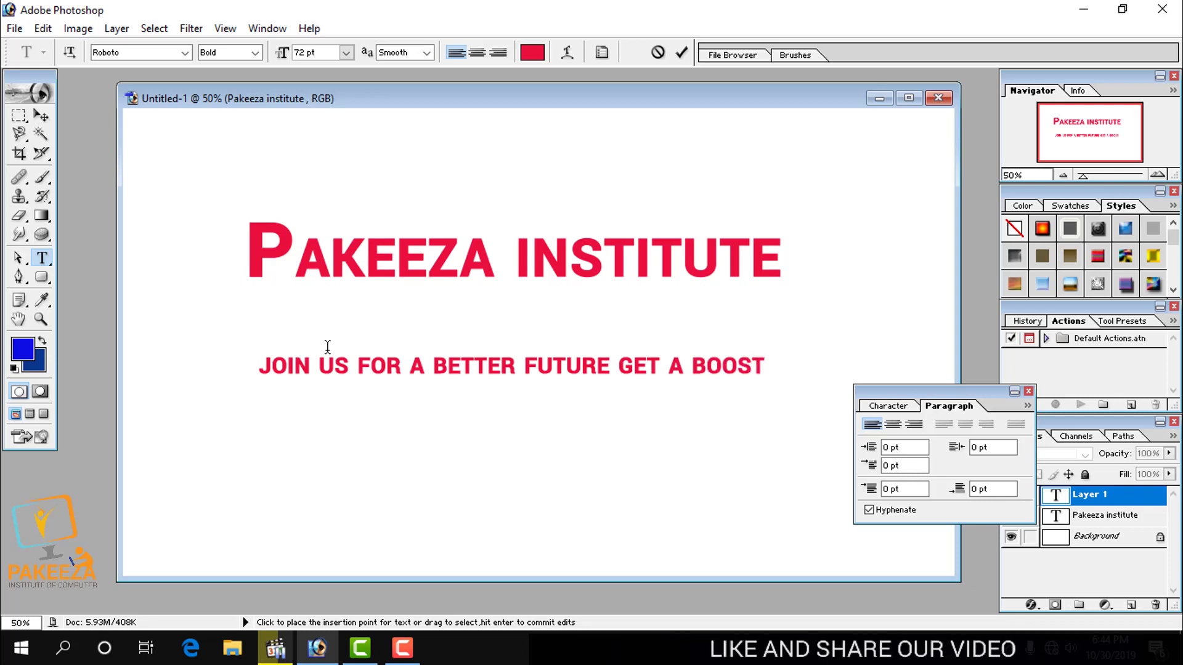
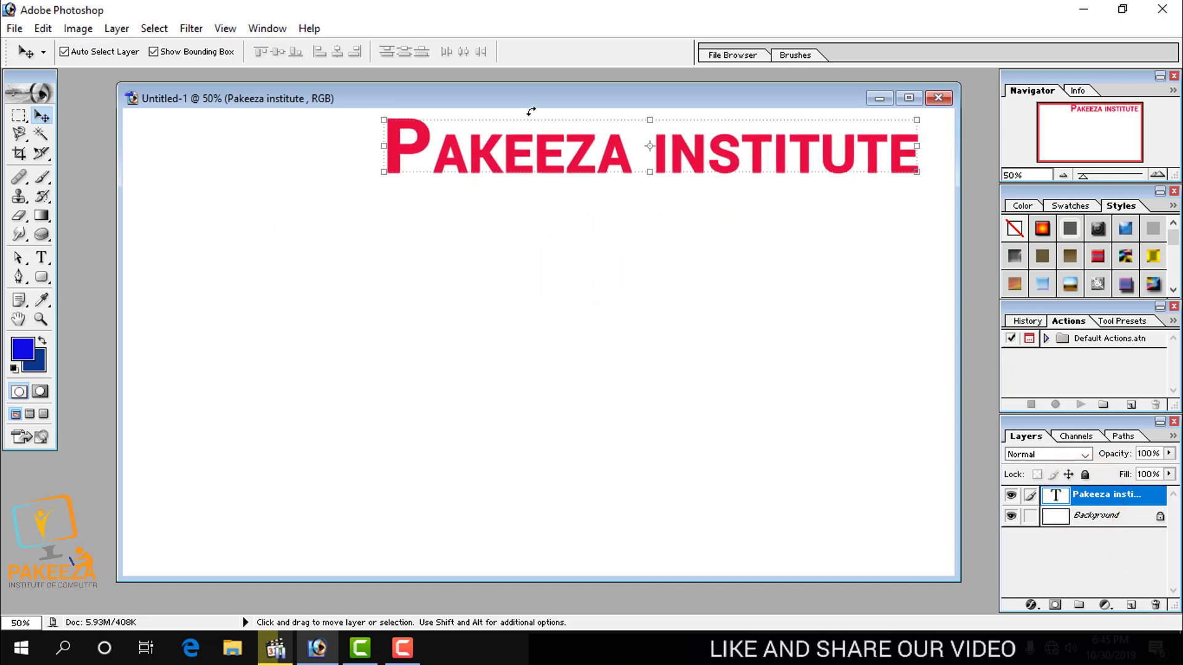
# Add the word "pakeeza" as vertical text in the blank area below the heading with the Vertical Type tool
pyautogui.click(527, 102)
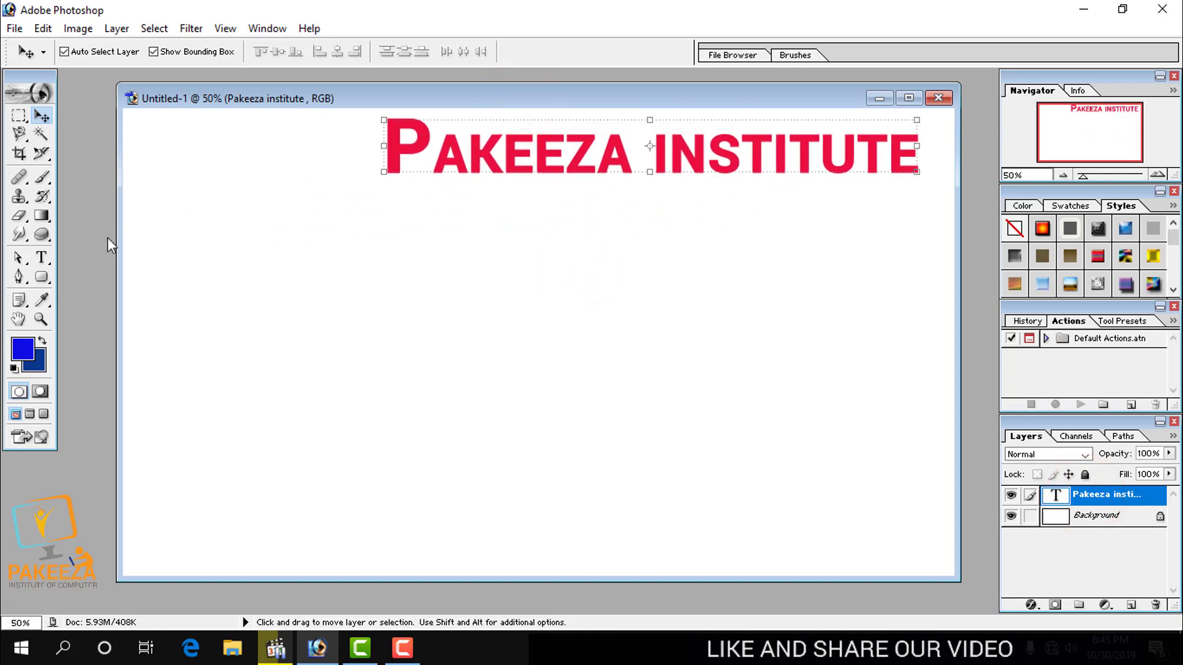
pyautogui.moveTo(38, 260); pyautogui.dragTo(144, 281)
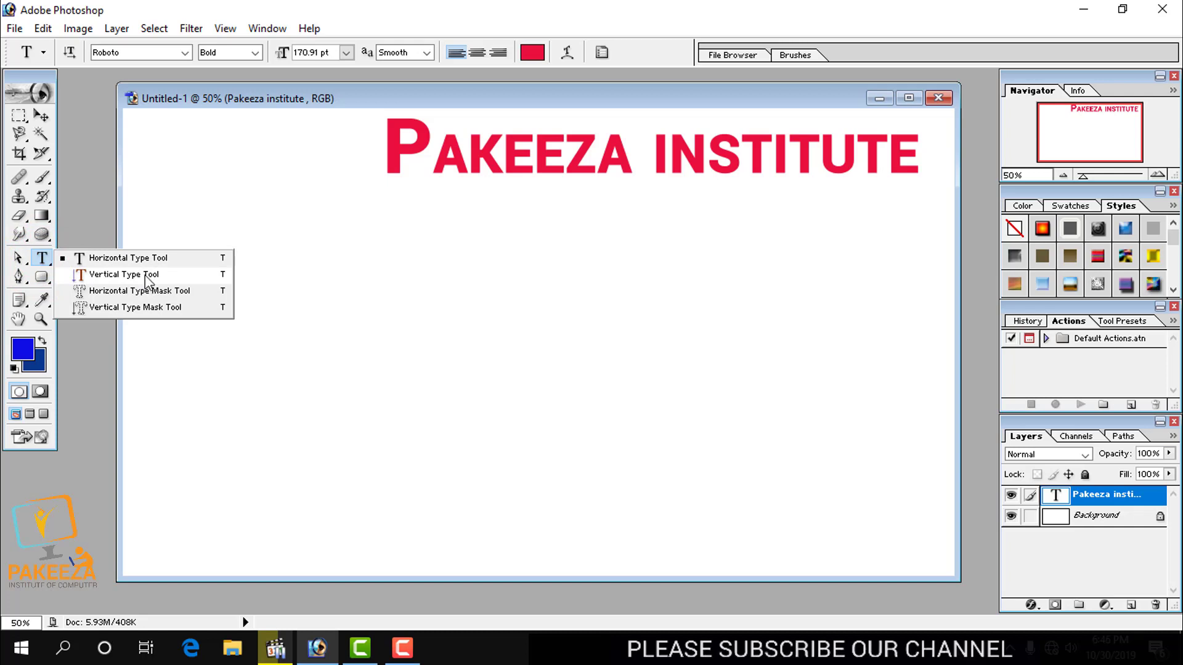
pyautogui.moveTo(146, 276); pyautogui.dragTo(146, 275)
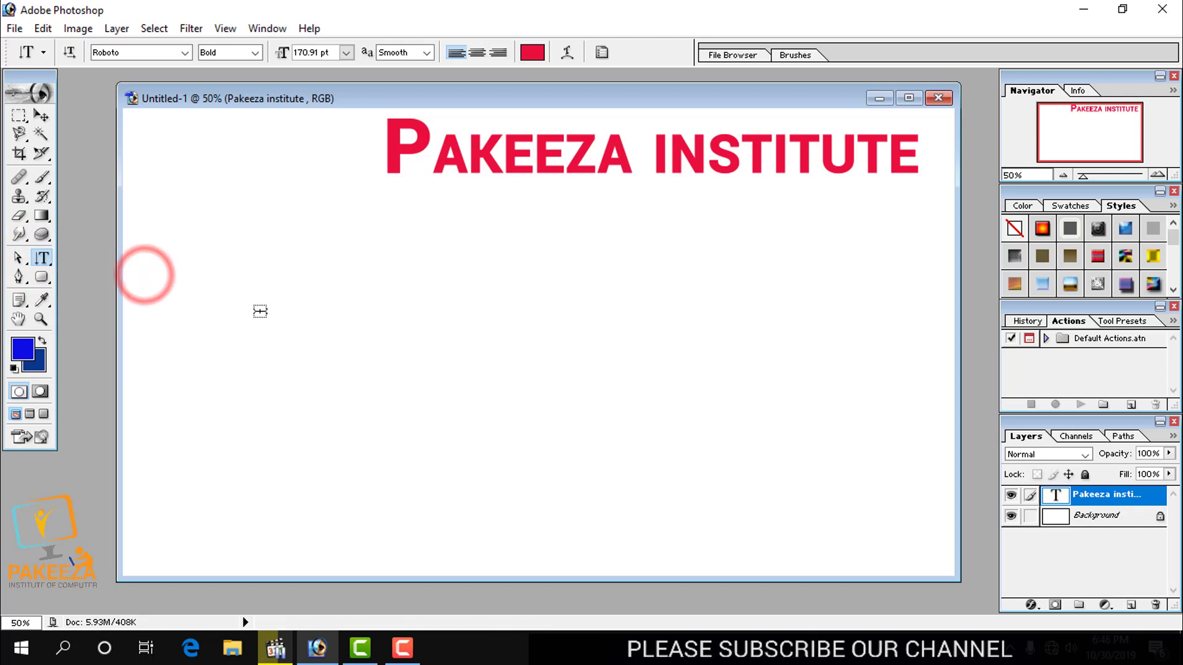
pyautogui.click(273, 276)
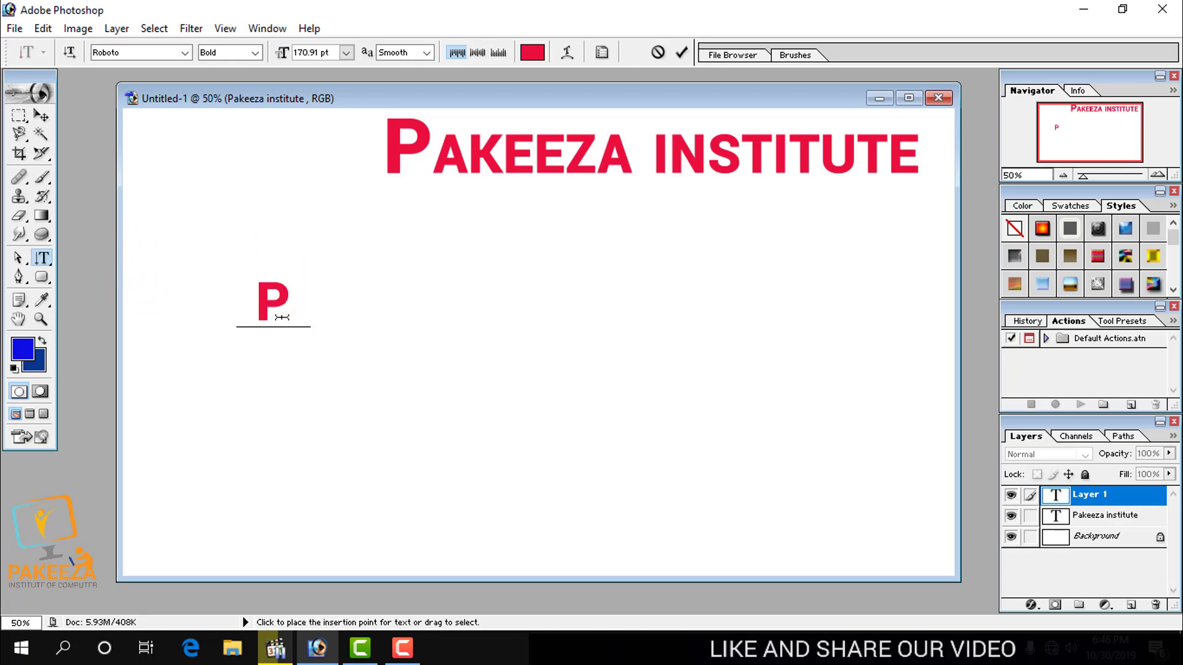
pyautogui.write('PAKEEZ')
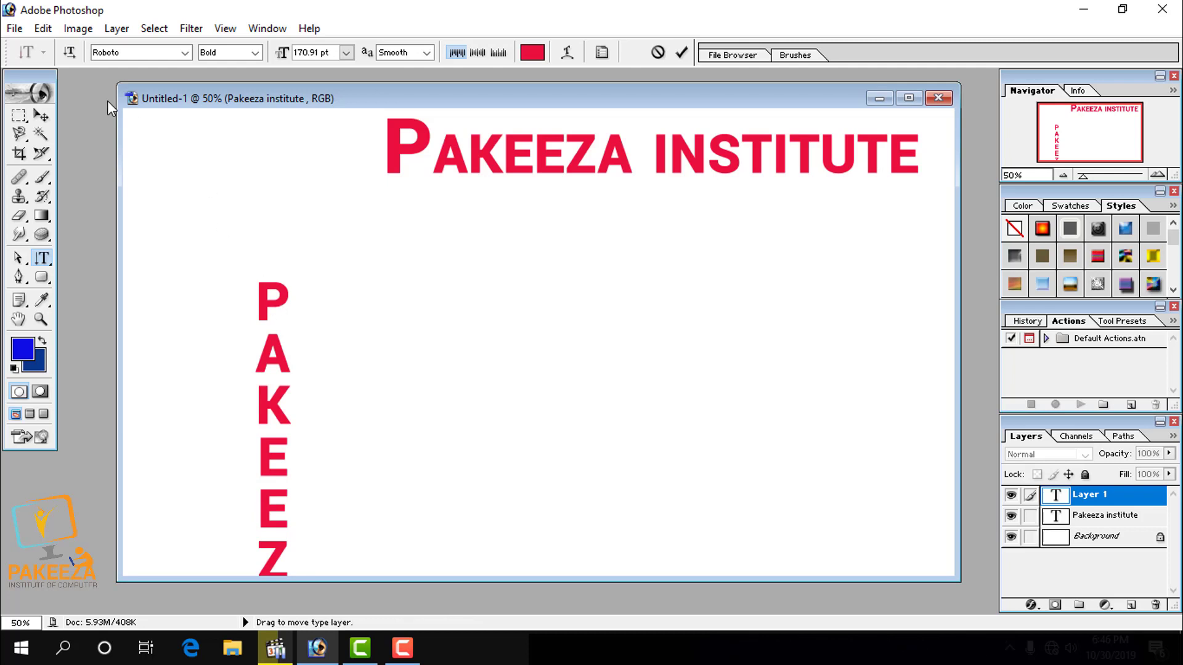
# Move the vertical "pakeeza" text to the canvas's right edge, directly under the end of the heading, and deselect it
pyautogui.click(42, 116)
pyautogui.moveTo(267, 353); pyautogui.dragTo(901, 258)
pyautogui.click(269, 326)
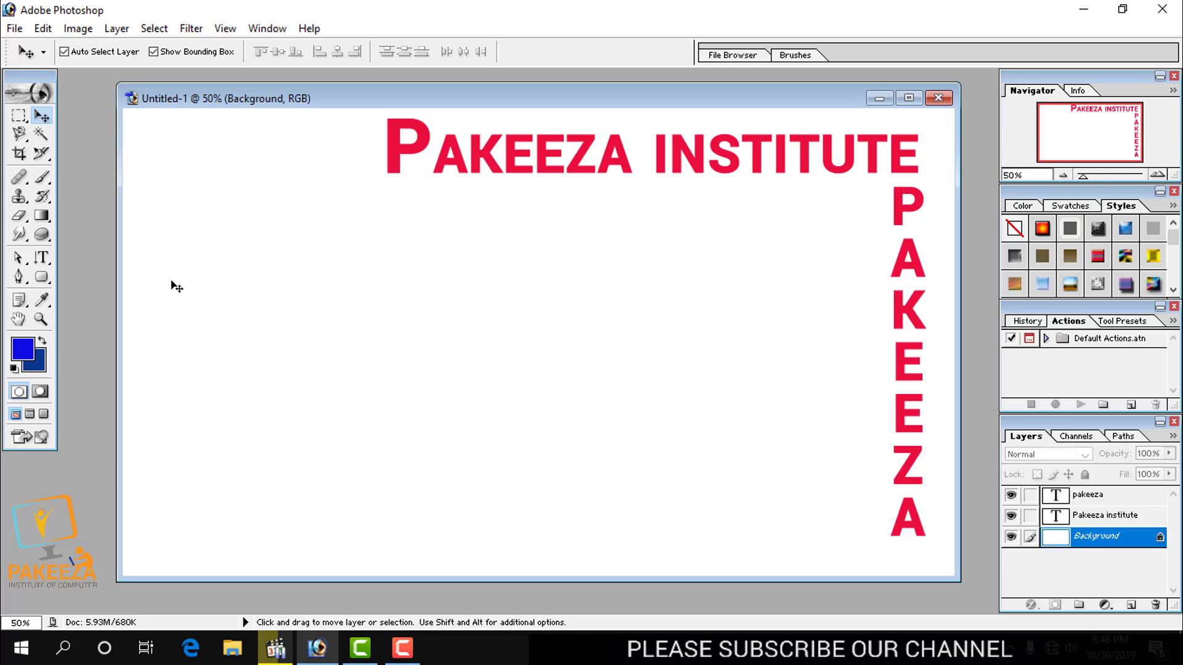
pyautogui.moveTo(42, 258); pyautogui.dragTo(141, 305)
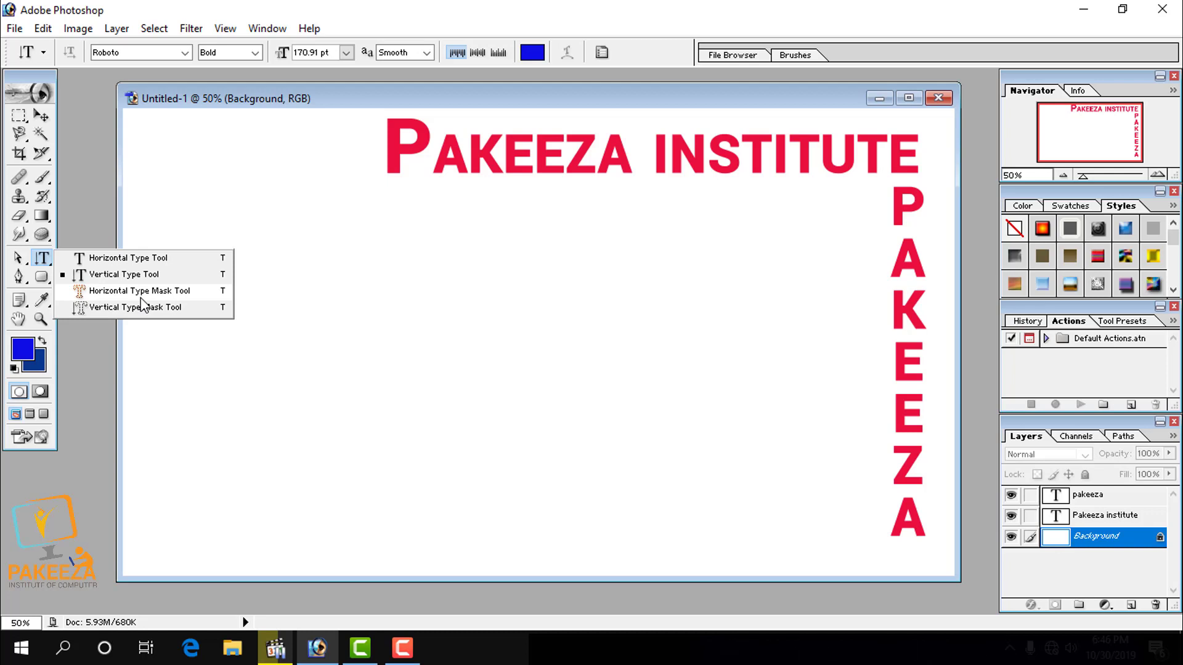
pyautogui.click(325, 332)
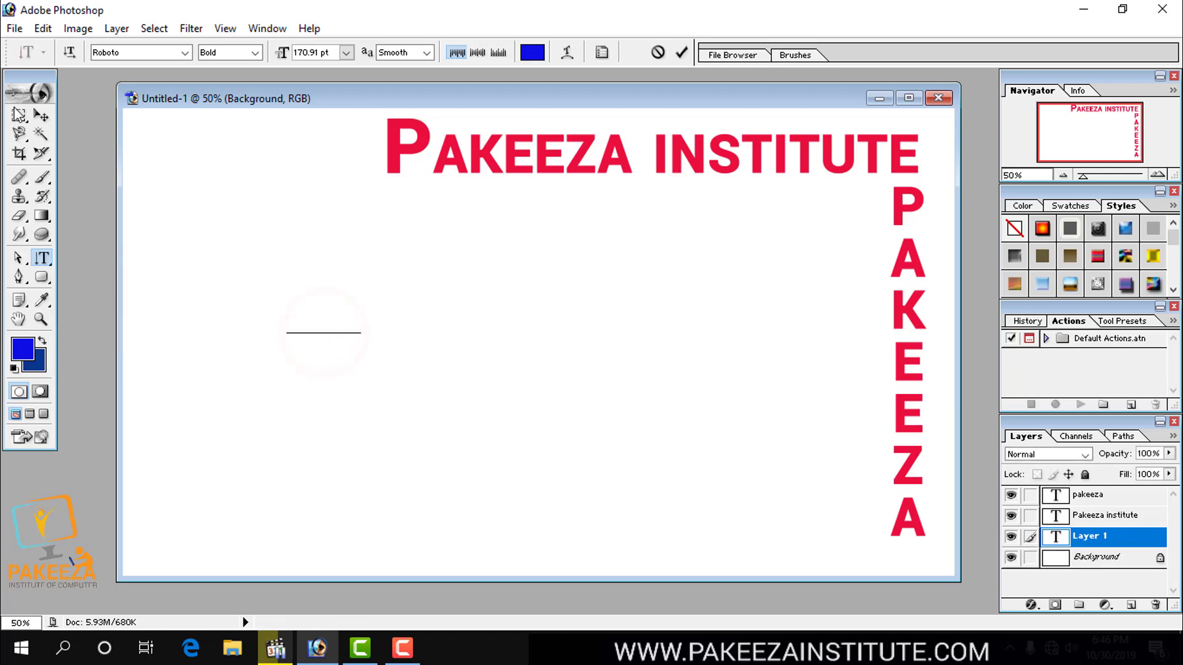
pyautogui.click(34, 112)
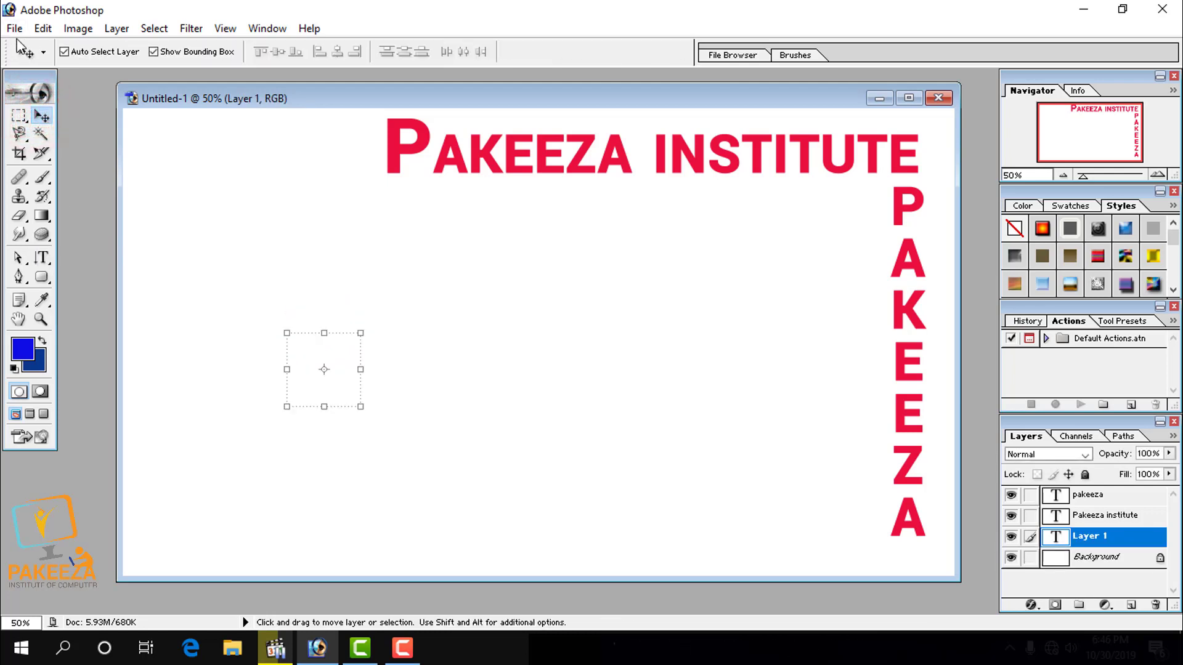
# Open the recent image HD-Girls-Wallpapers-For-PC-007.jpg and shift its window slightly within the workspace
pyautogui.click(14, 29)
pyautogui.moveTo(80, 125)
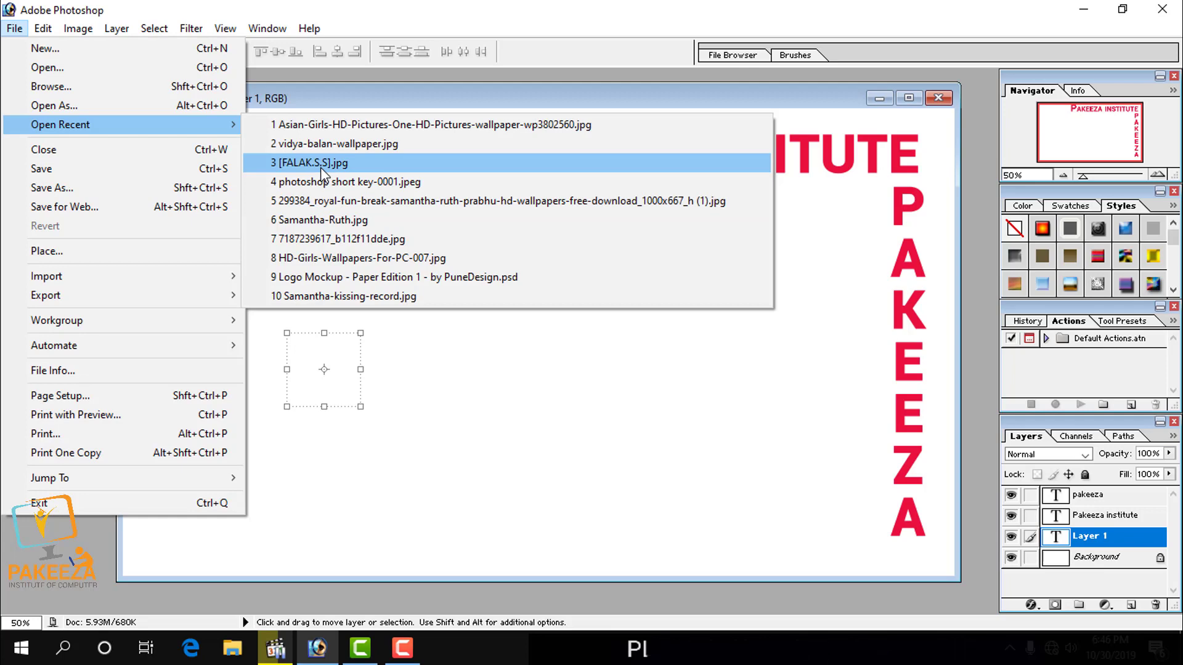
pyautogui.click(337, 266)
pyautogui.moveTo(334, 92); pyautogui.dragTo(415, 109)
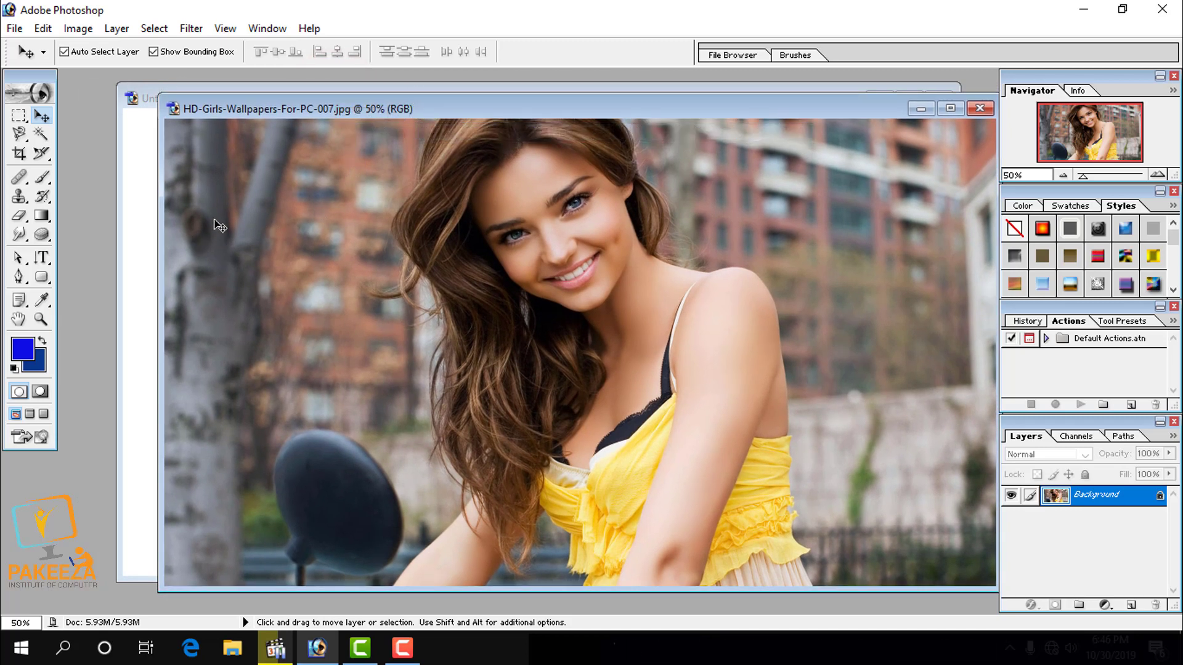
# Start a Horizontal Type Mask on the photo's background beside the woman's hair, with the font size set to 48 pt
pyautogui.click(41, 257)
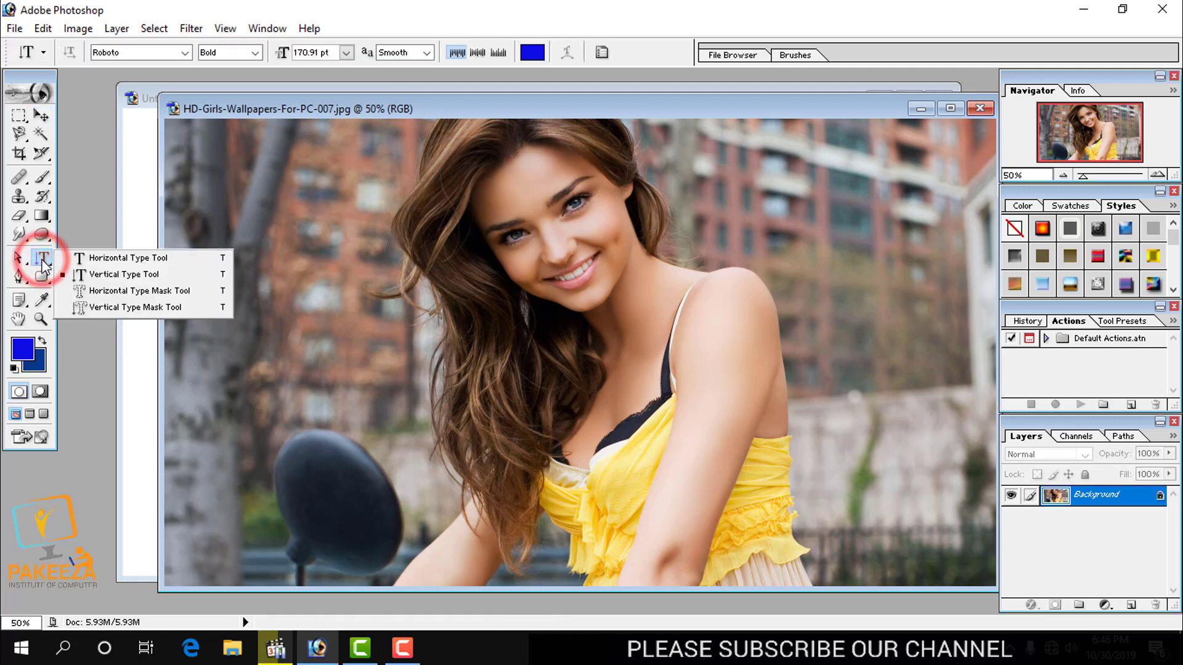
pyautogui.click(123, 291)
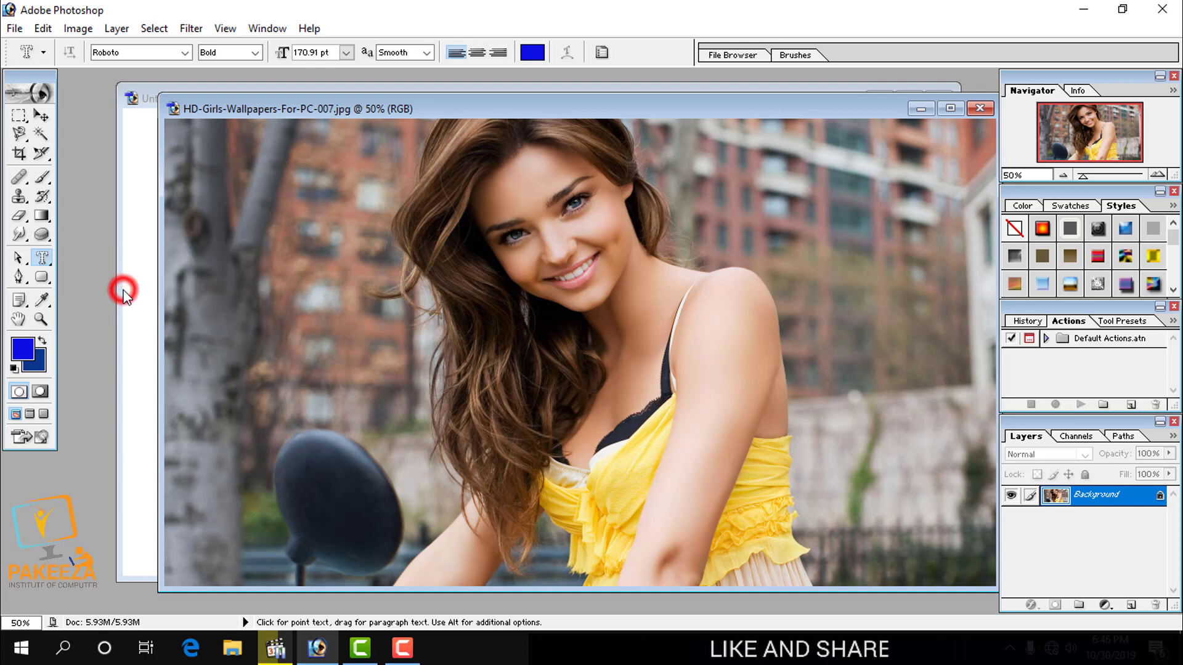
pyautogui.click(326, 289)
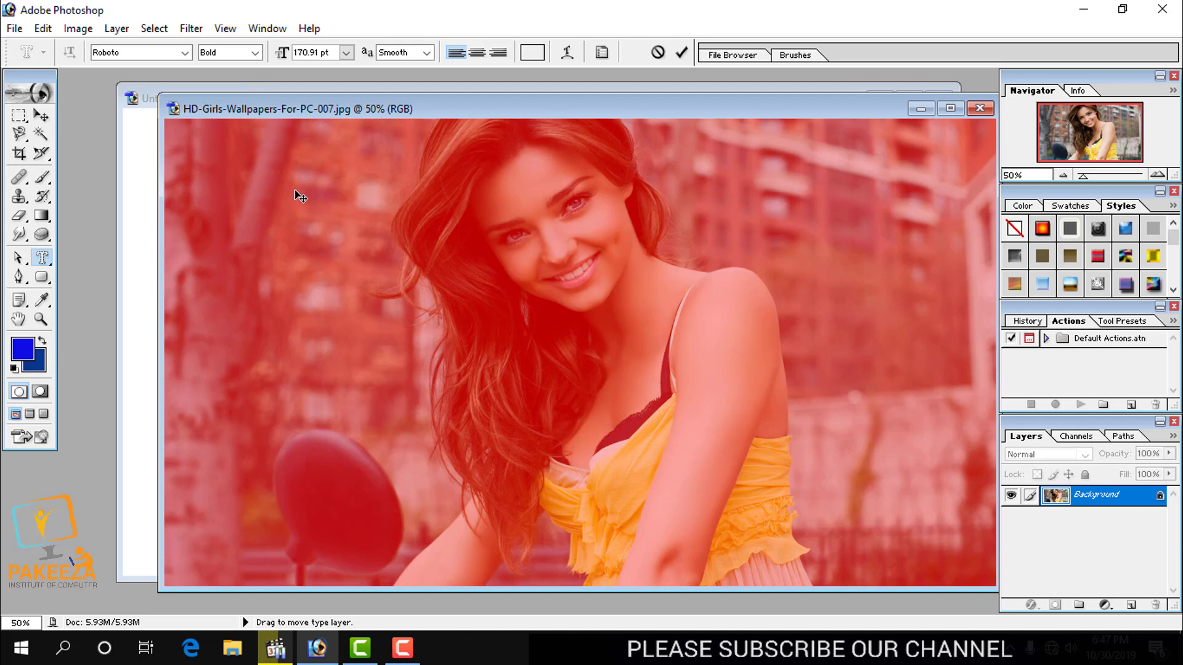
pyautogui.click(342, 57)
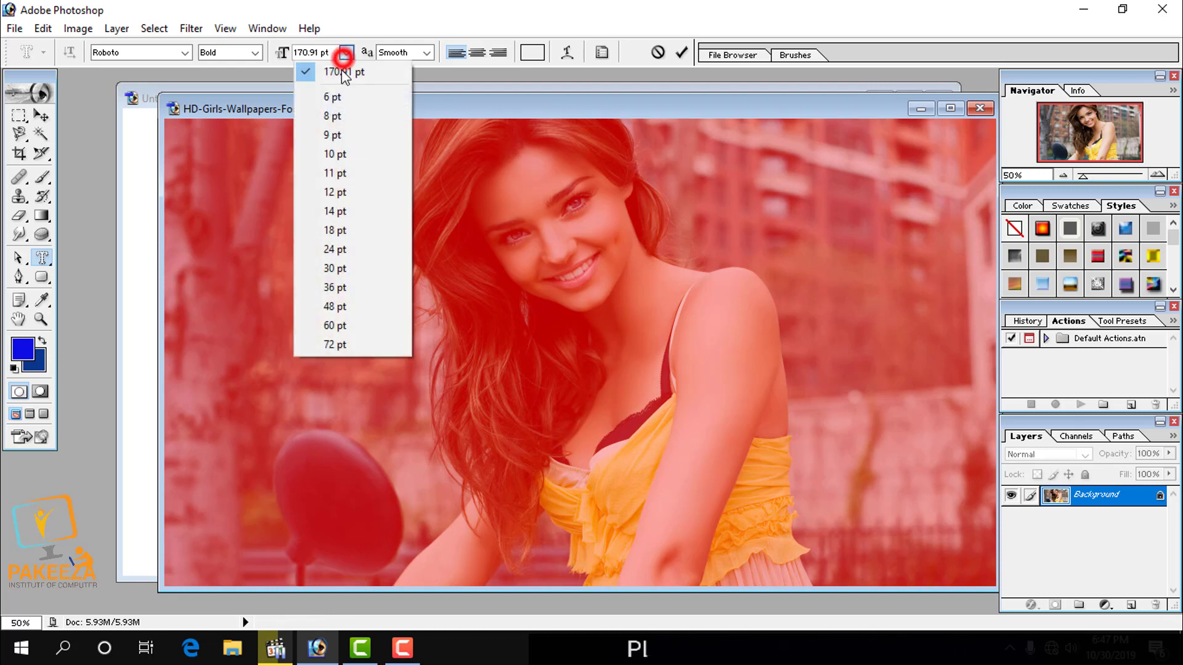
pyautogui.click(335, 347)
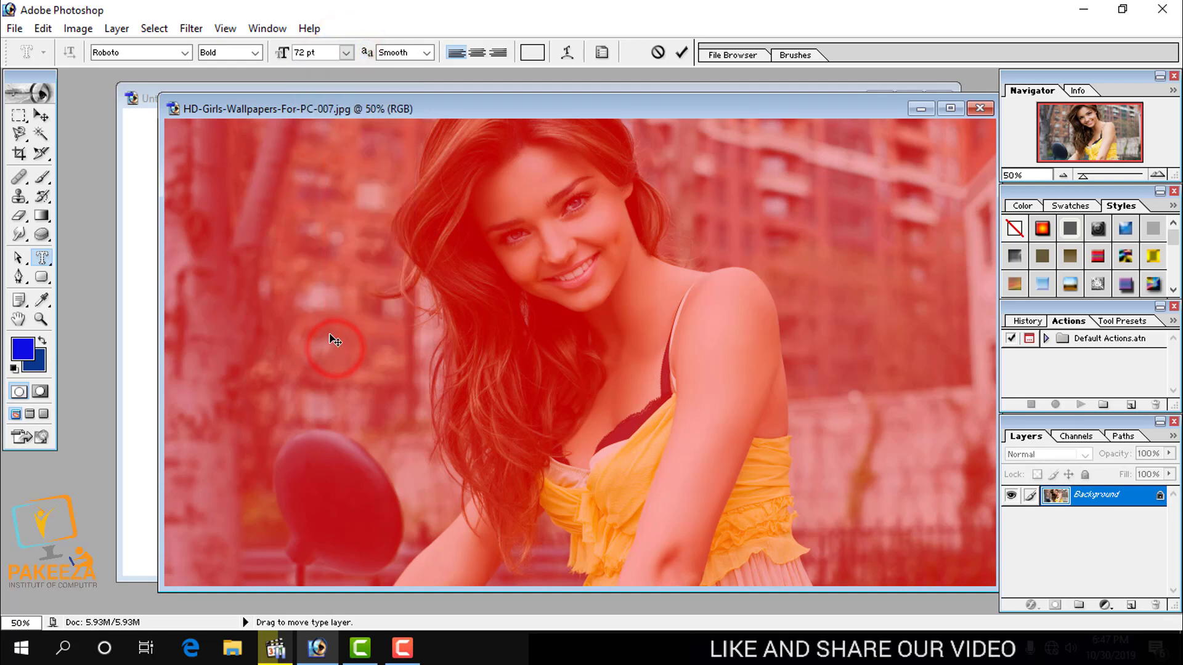
pyautogui.click(345, 53)
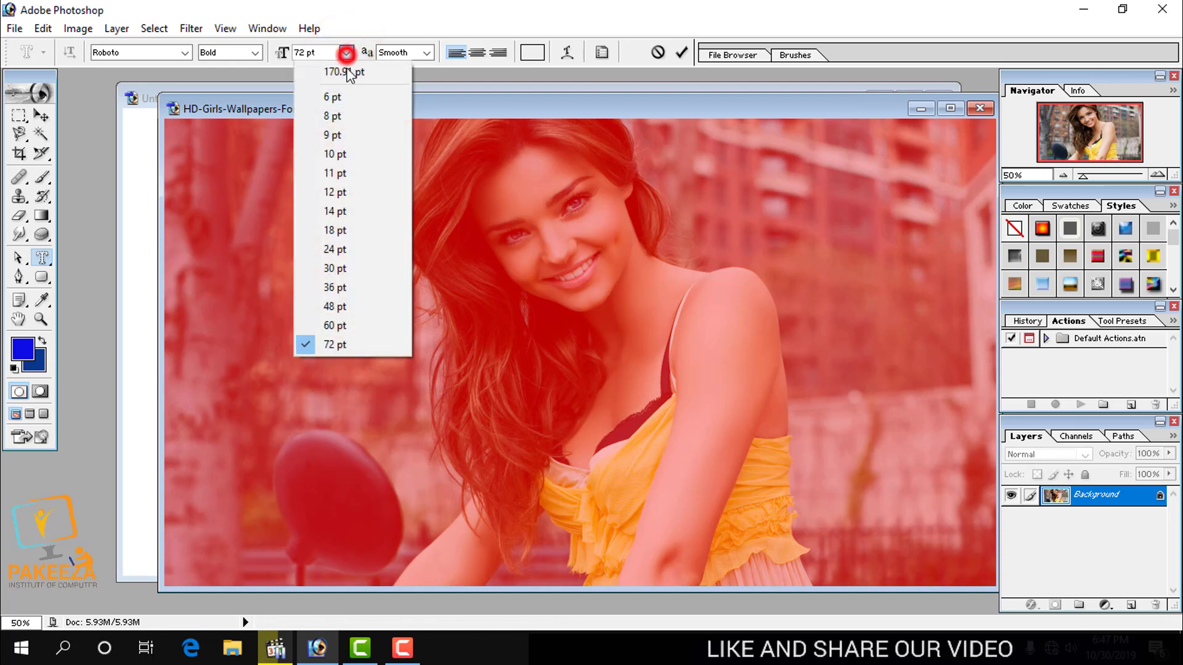
pyautogui.click(327, 306)
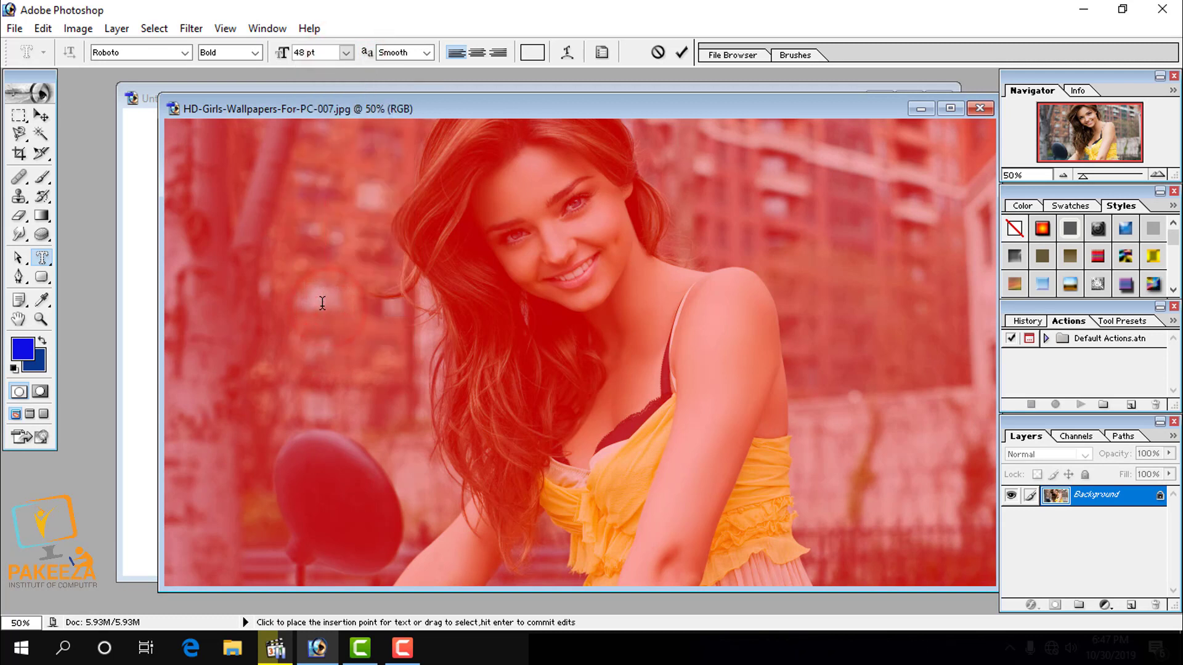
# Enter "PAKEEZA INSTIT" as the mask text on the photo and convert it into a selection
pyautogui.write('PA')
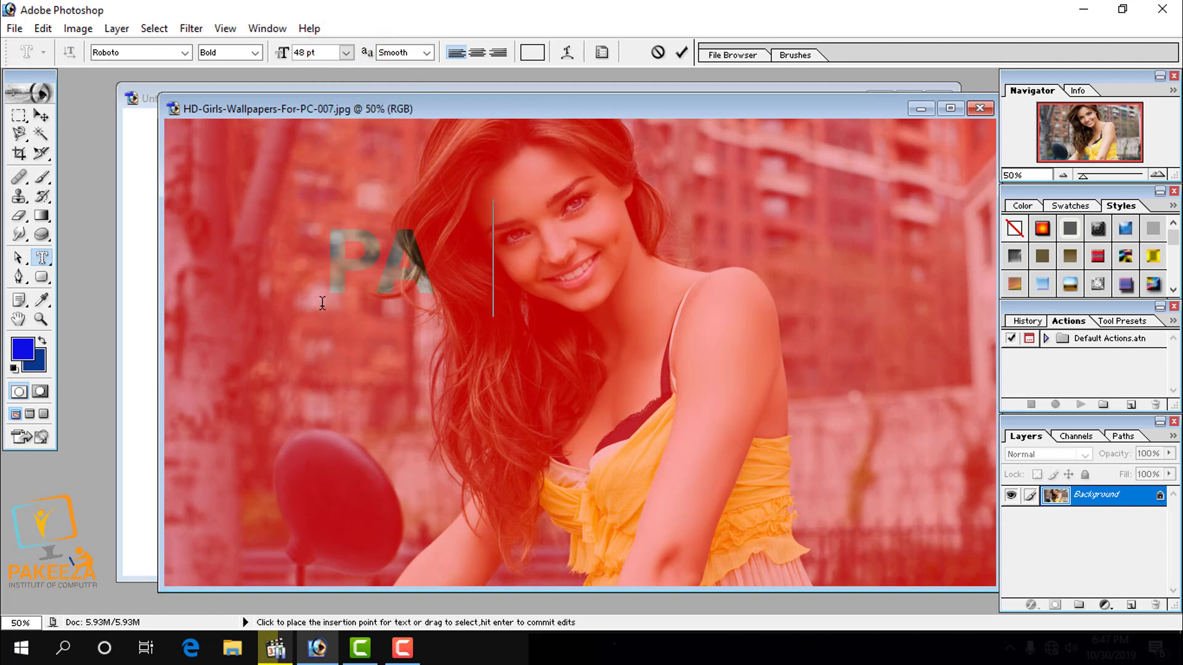
pyautogui.write('KEEZA')
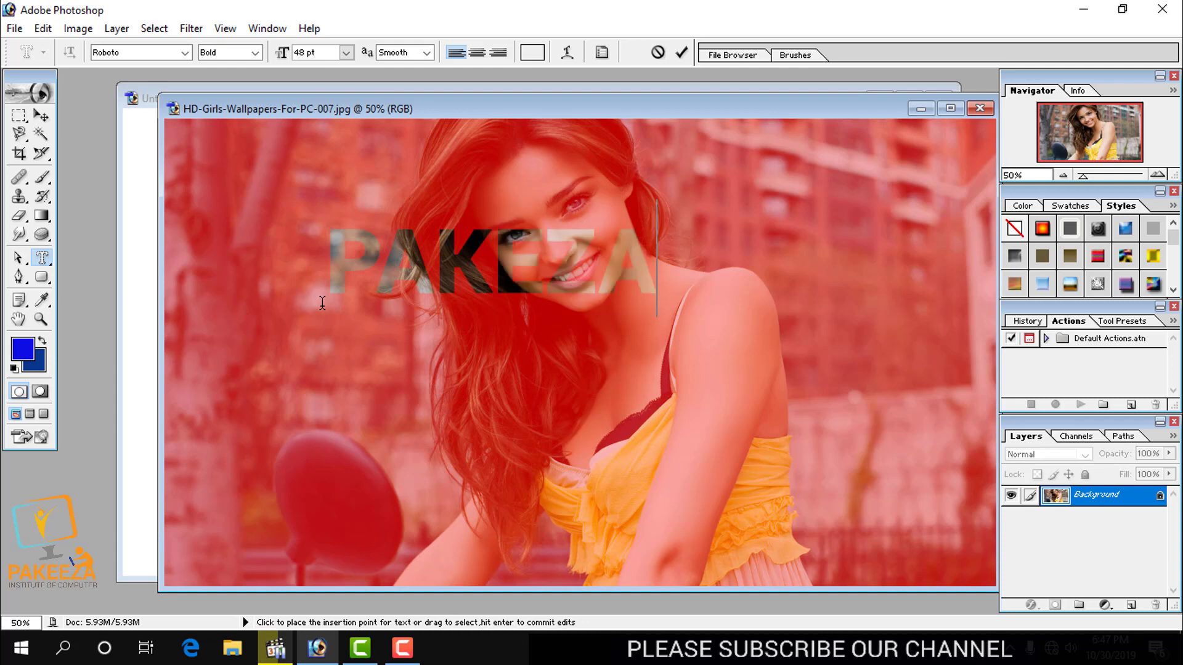
pyautogui.press('BackSpace')
pyautogui.press('BackSpace')
pyautogui.write('Z')
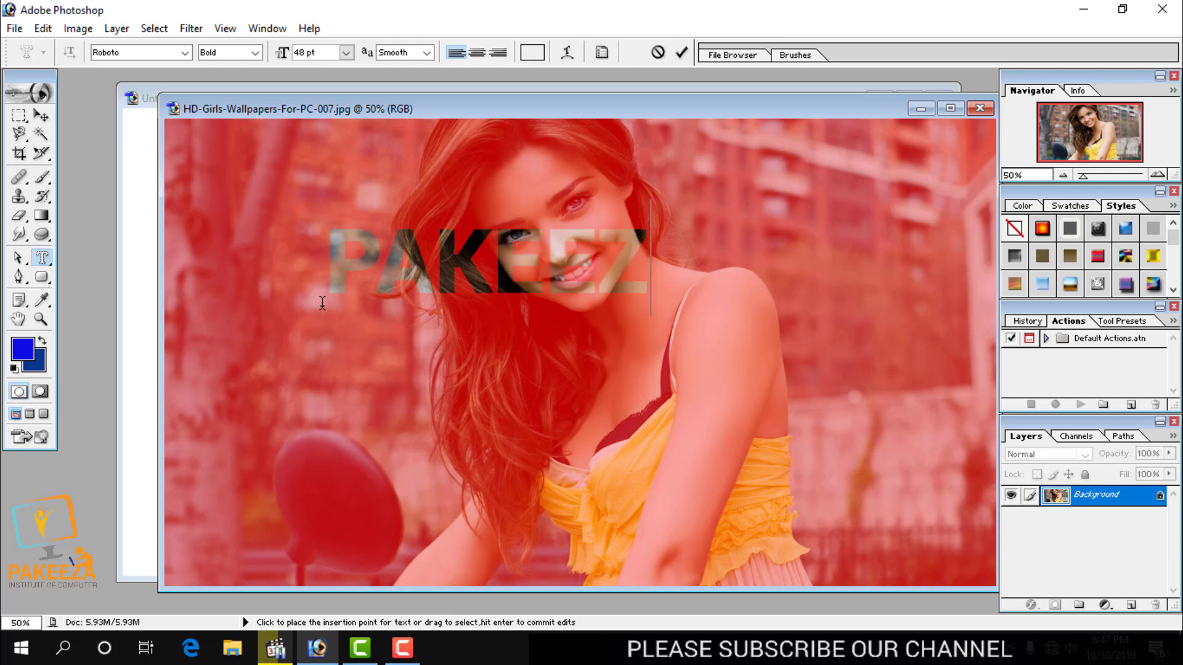
pyautogui.write('A INSTIT')
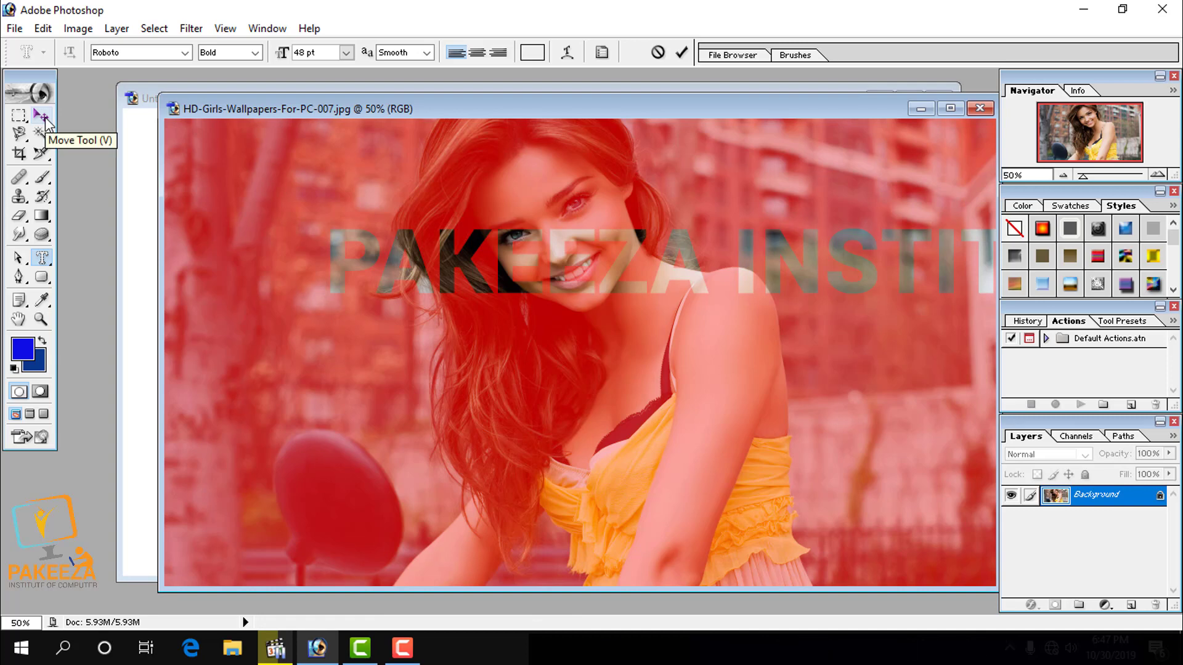
pyautogui.click(42, 116)
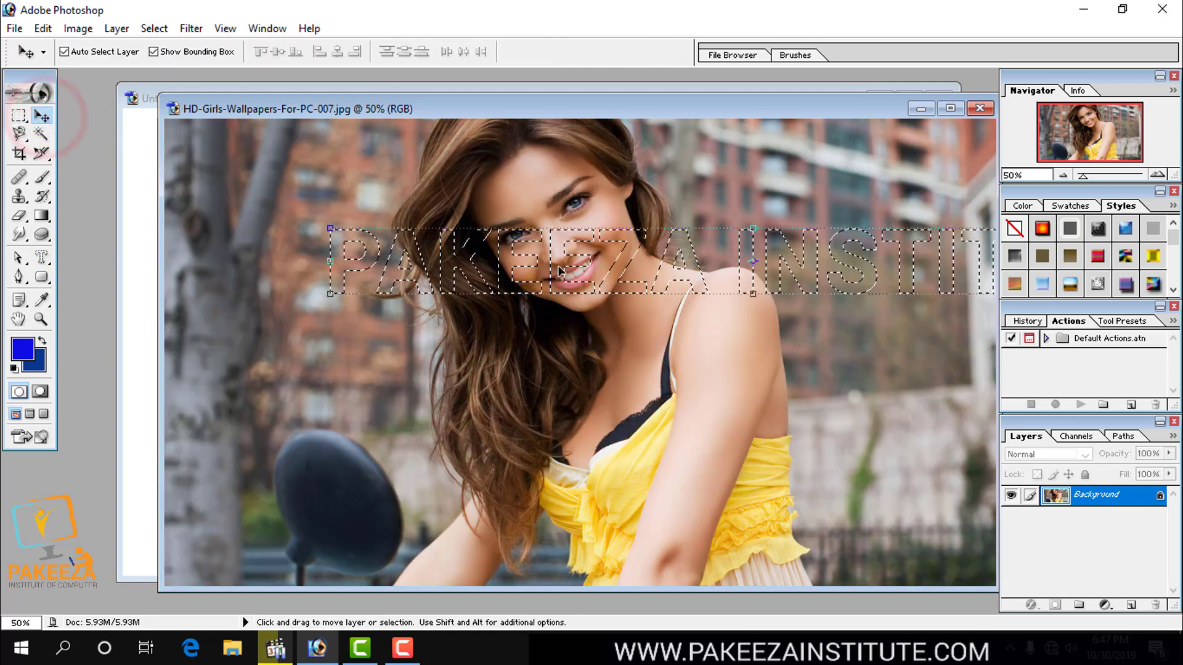
# Shift the selected letters down on the photo, copy them into Untitled-1, and place them below the middle of the canvas
pyautogui.moveTo(560, 270); pyautogui.dragTo(472, 359)
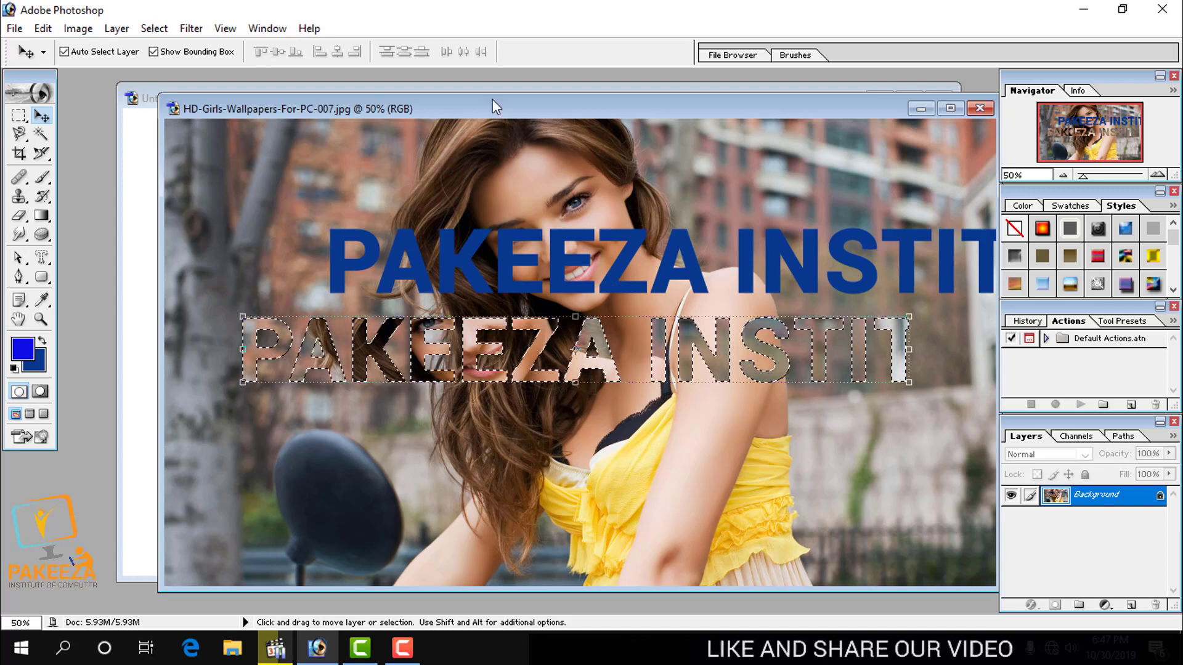
pyautogui.moveTo(486, 108); pyautogui.dragTo(755, 115)
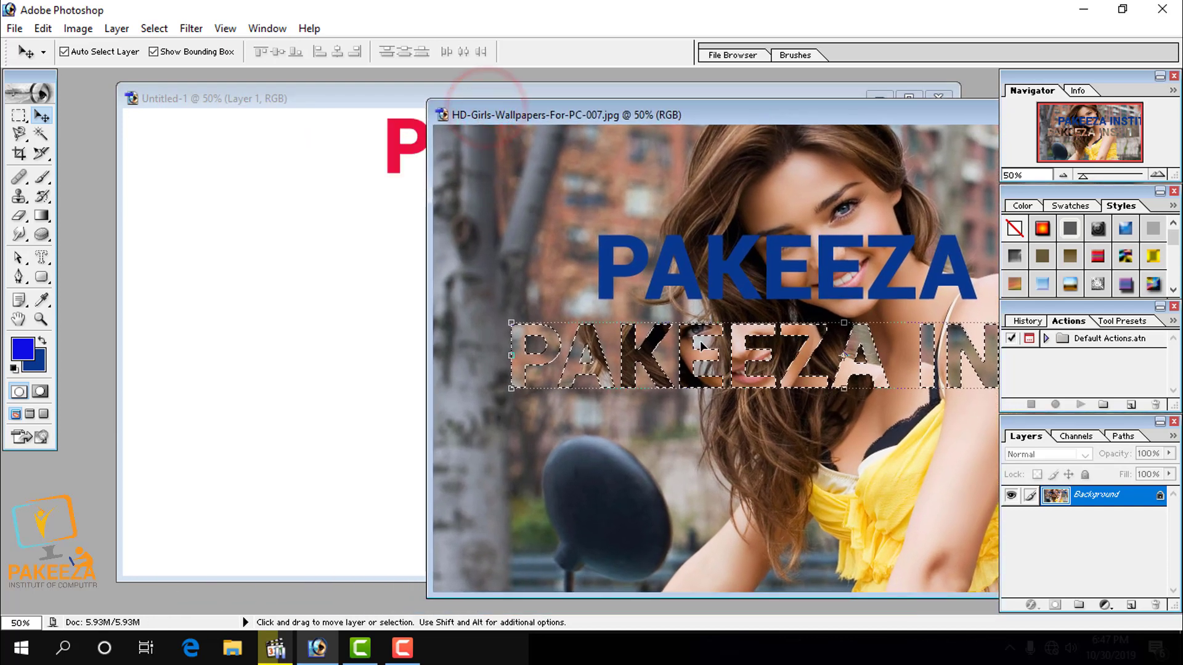
pyautogui.moveTo(668, 372); pyautogui.dragTo(326, 313)
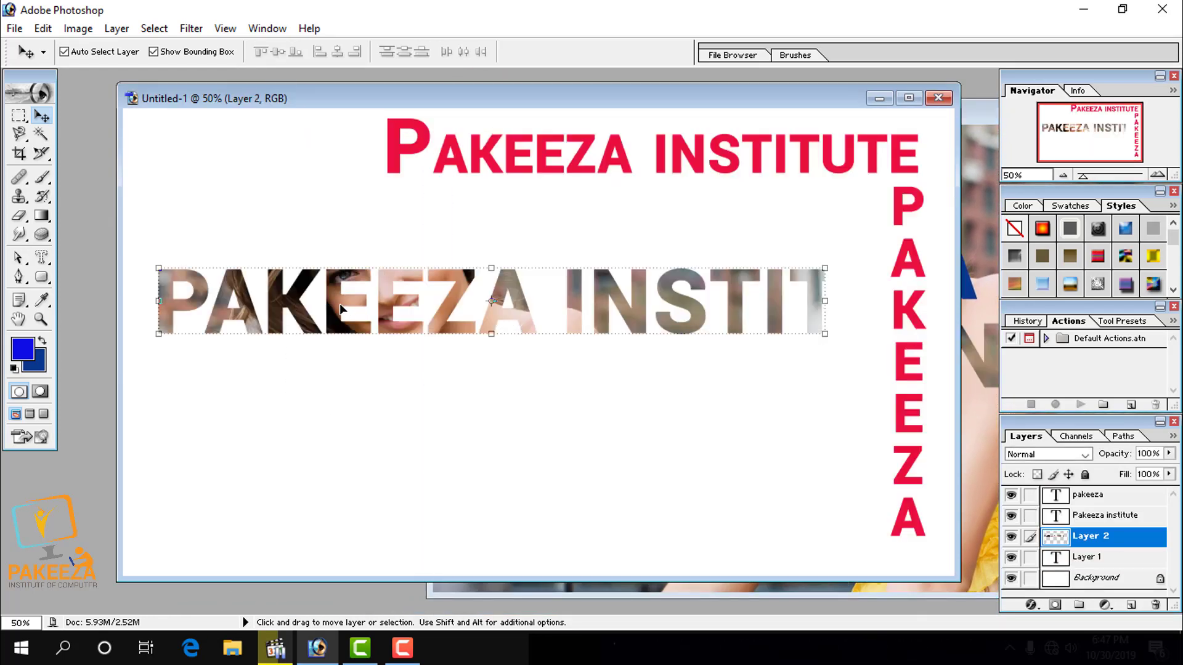
pyautogui.moveTo(338, 303); pyautogui.dragTo(338, 384)
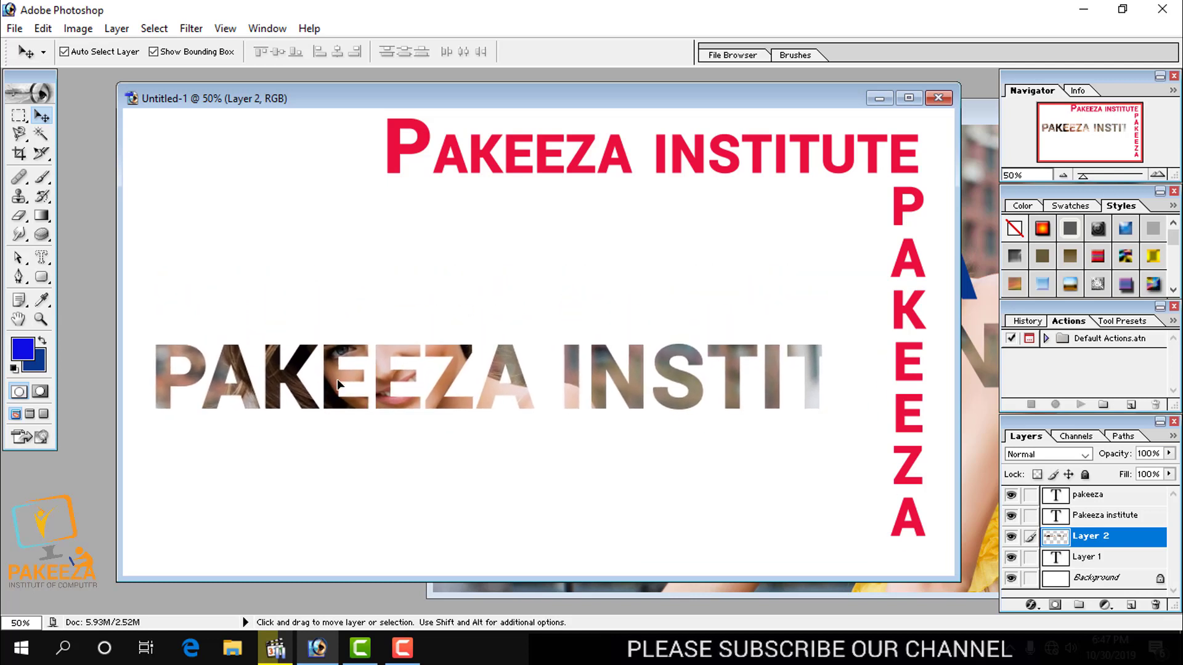
# Delete Layer 2 from Untitled-1 and undo the changes to the photo, including the cut-out letters and their selection
pyautogui.click(1011, 538)
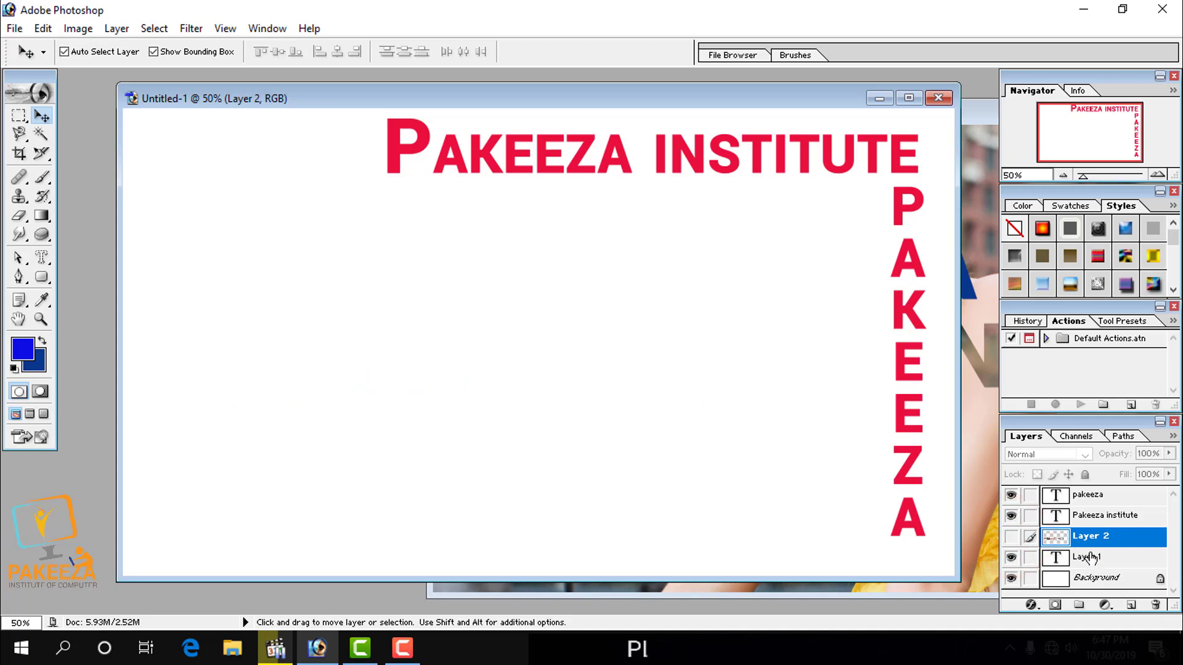
pyautogui.moveTo(1096, 542); pyautogui.dragTo(1156, 605)
pyautogui.click(971, 116)
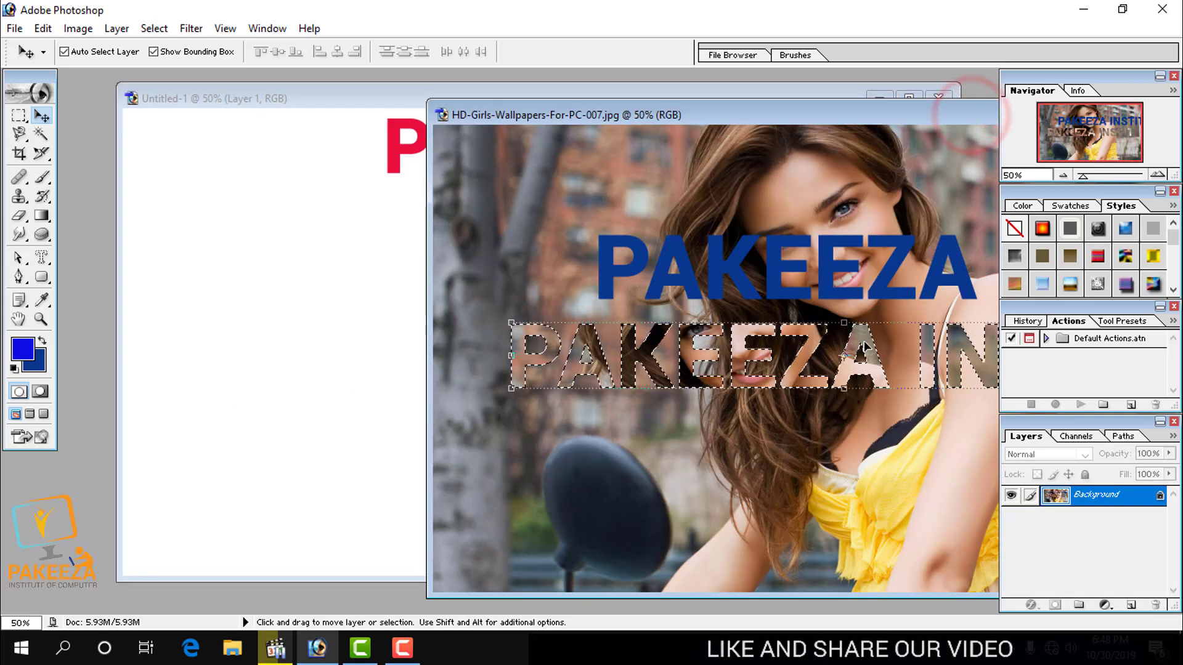
pyautogui.moveTo(864, 342); pyautogui.dragTo(579, 333)
pyautogui.hotkey('ctrl', 'z')
pyautogui.moveTo(792, 110); pyautogui.dragTo(527, 110)
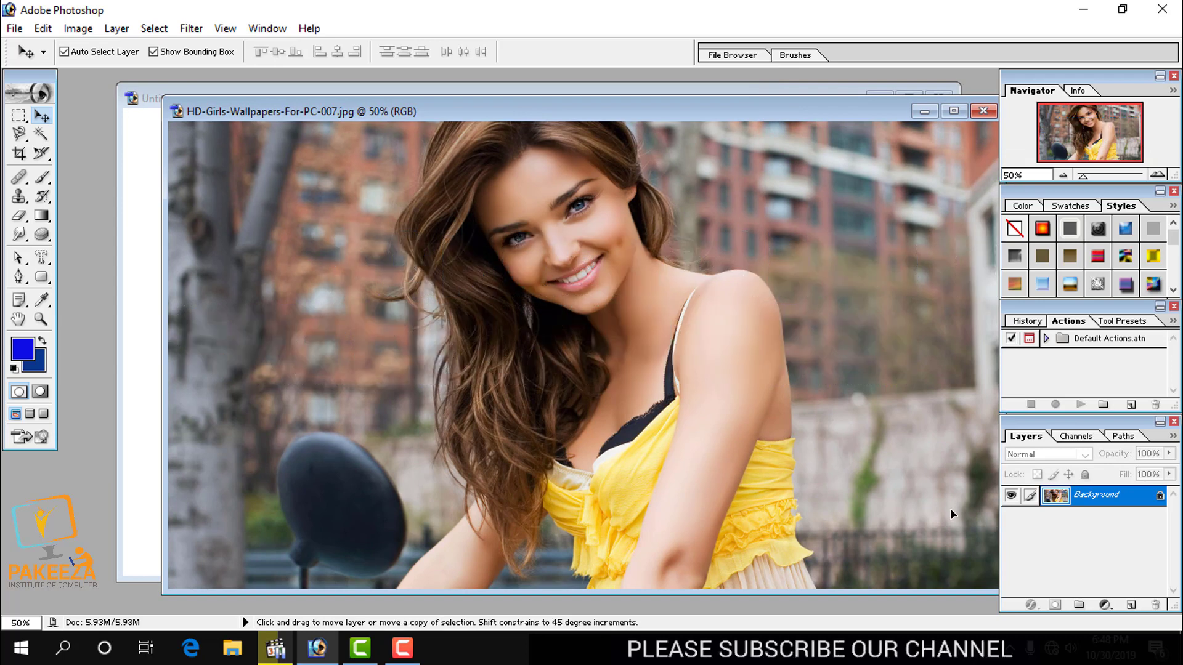
# Create a horizontal type mask selection reading "PAKEEZA INSTITUE" across the photo, starting near its left edge
pyautogui.press('t')
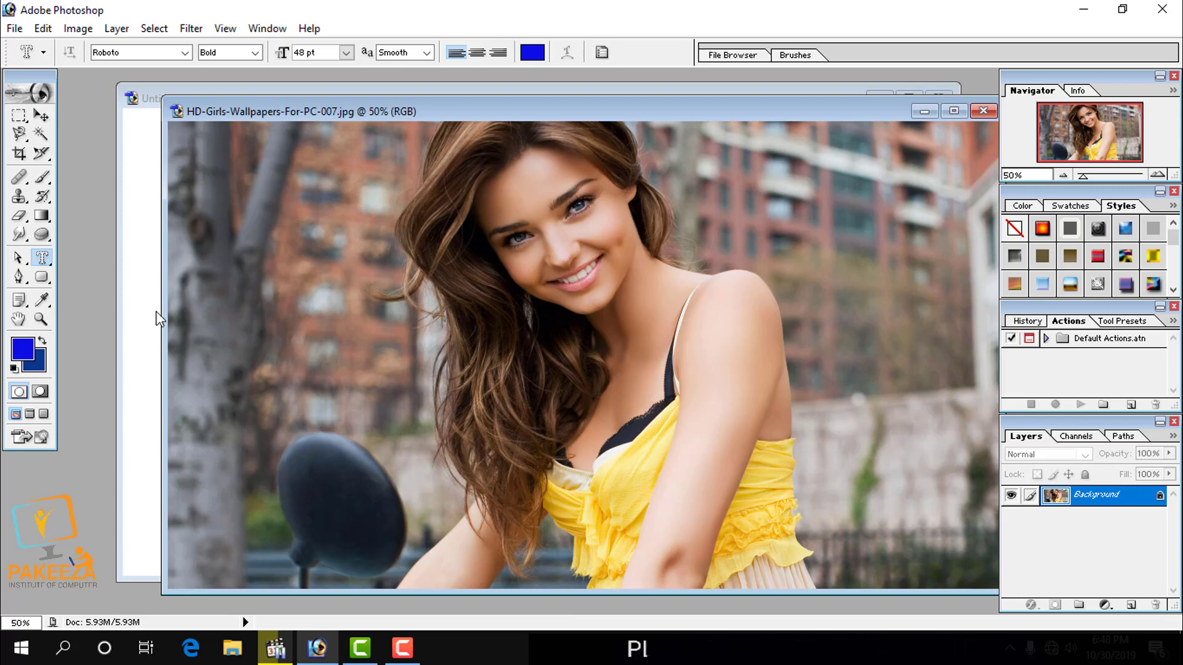
pyautogui.click(180, 319)
pyautogui.write('PAKEE')
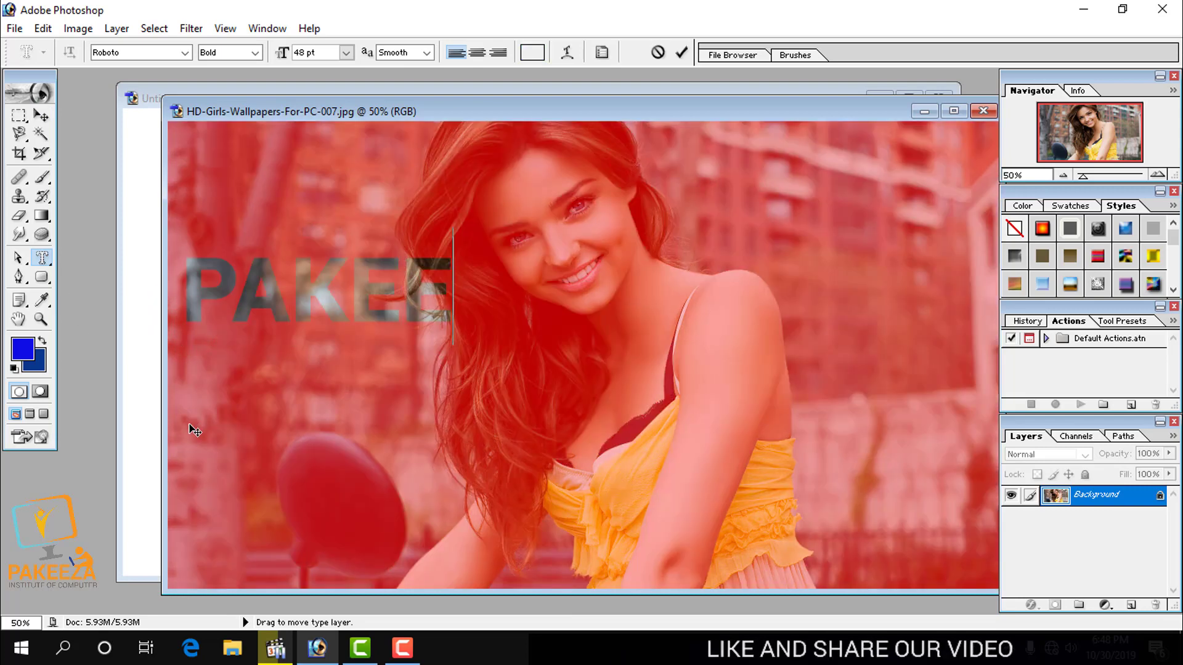
pyautogui.write('ZA I')
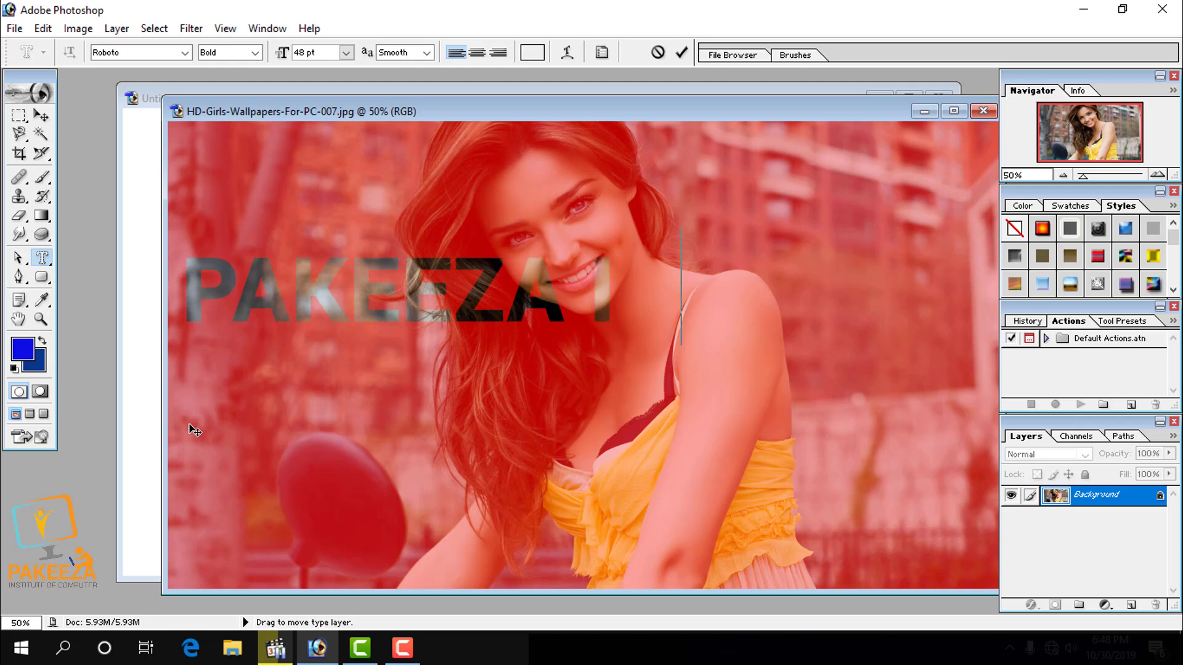
pyautogui.write('NSTITUE')
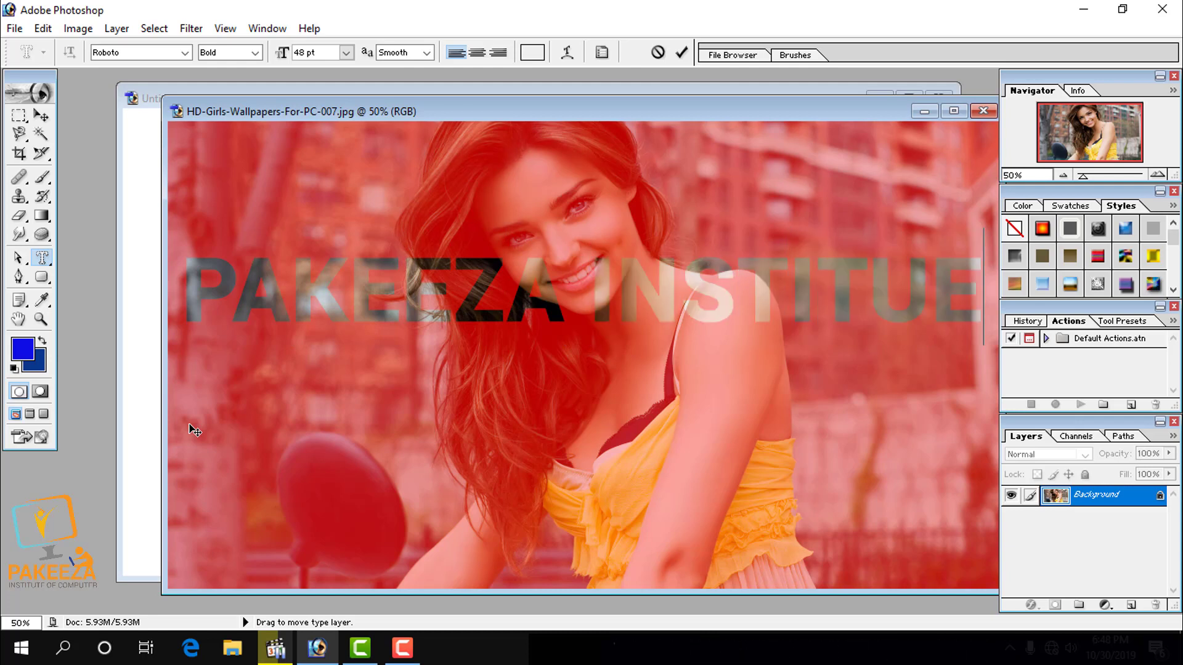
pyautogui.click(41, 117)
# Copy the photo-filled letters into Untitled-1 and scale them to about 80.8% width and 86.8% height below the heading
pyautogui.moveTo(472, 116); pyautogui.dragTo(678, 175)
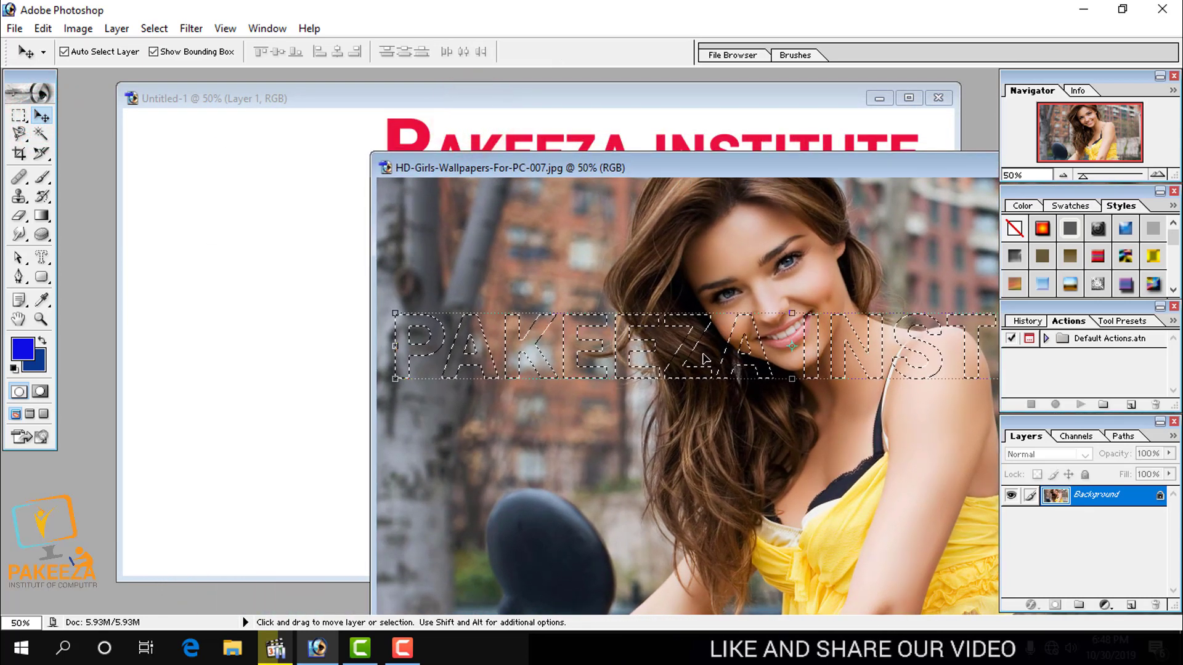
pyautogui.moveTo(692, 354); pyautogui.dragTo(428, 380)
pyautogui.hotkey('ctrl', 't')
pyautogui.moveTo(160, 342); pyautogui.dragTo(315, 346)
pyautogui.moveTo(409, 379); pyautogui.dragTo(278, 390)
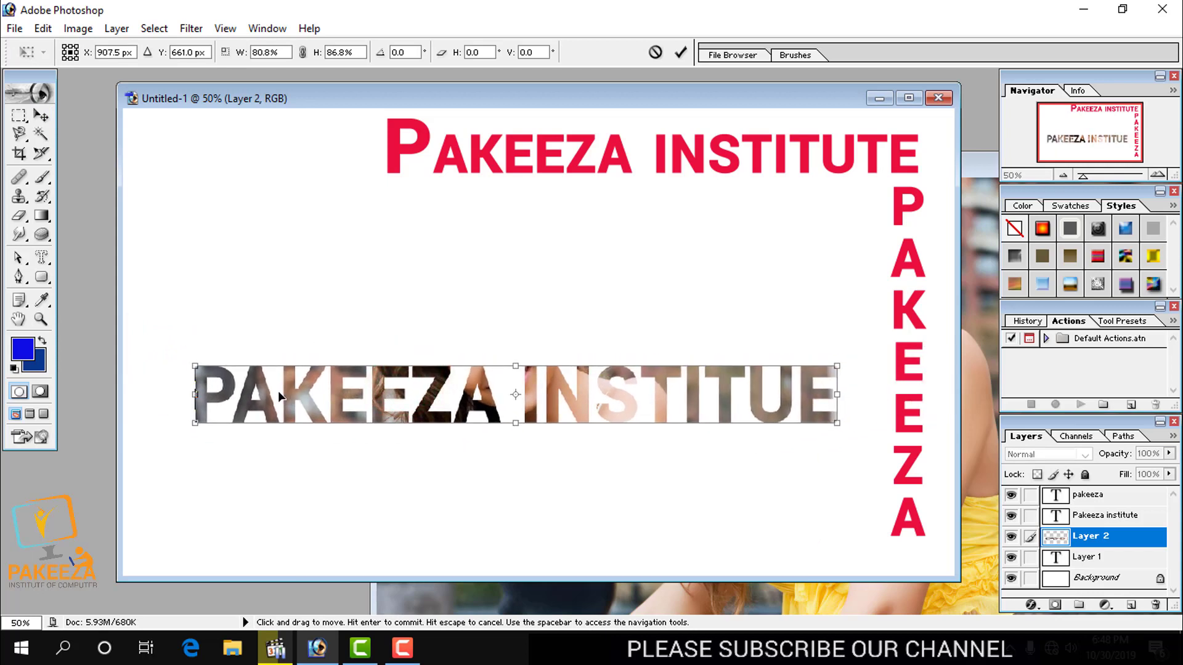
pyautogui.press('Return')
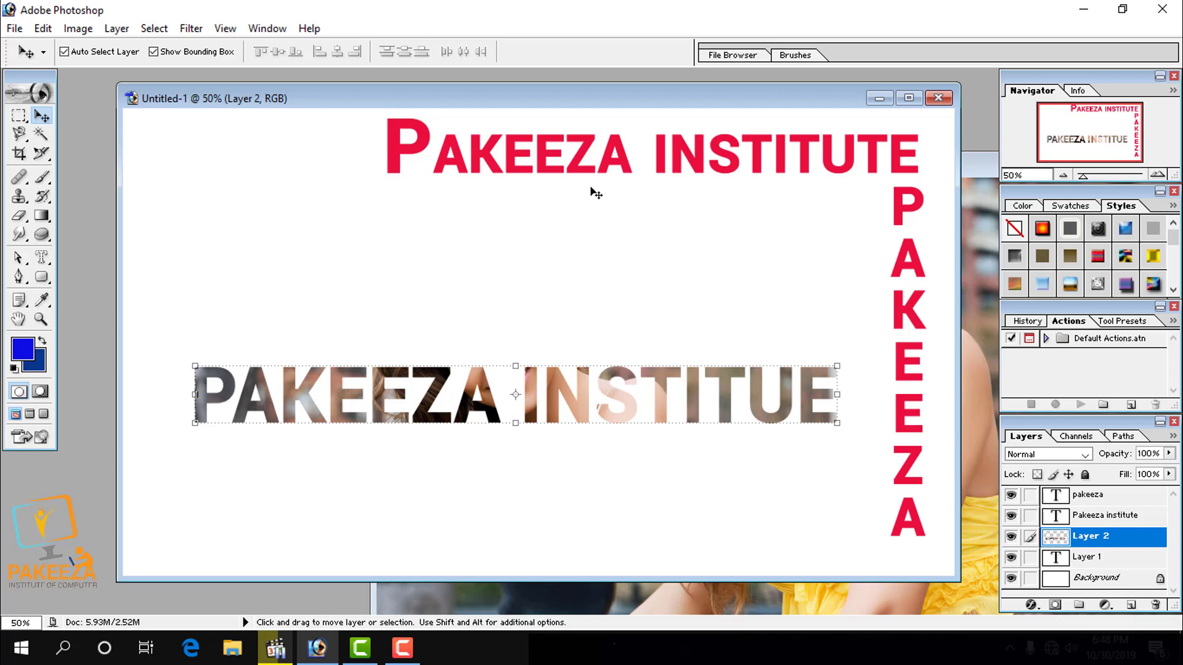
# Move the red "Pakeeza institute" heading down closer to the photo-filled text and look through its layer's available commands
pyautogui.click(557, 160)
pyautogui.moveTo(576, 166); pyautogui.dragTo(453, 264)
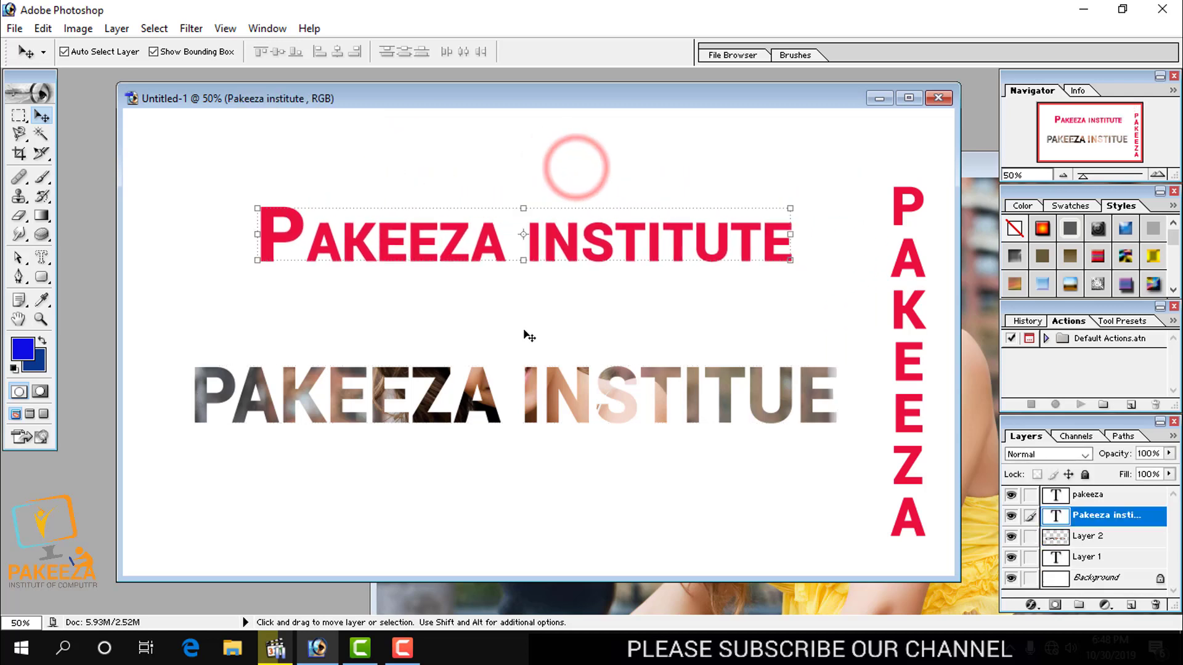
pyautogui.rightClick(1119, 520)
pyautogui.click(1119, 536)
pyautogui.rightClick(1109, 519)
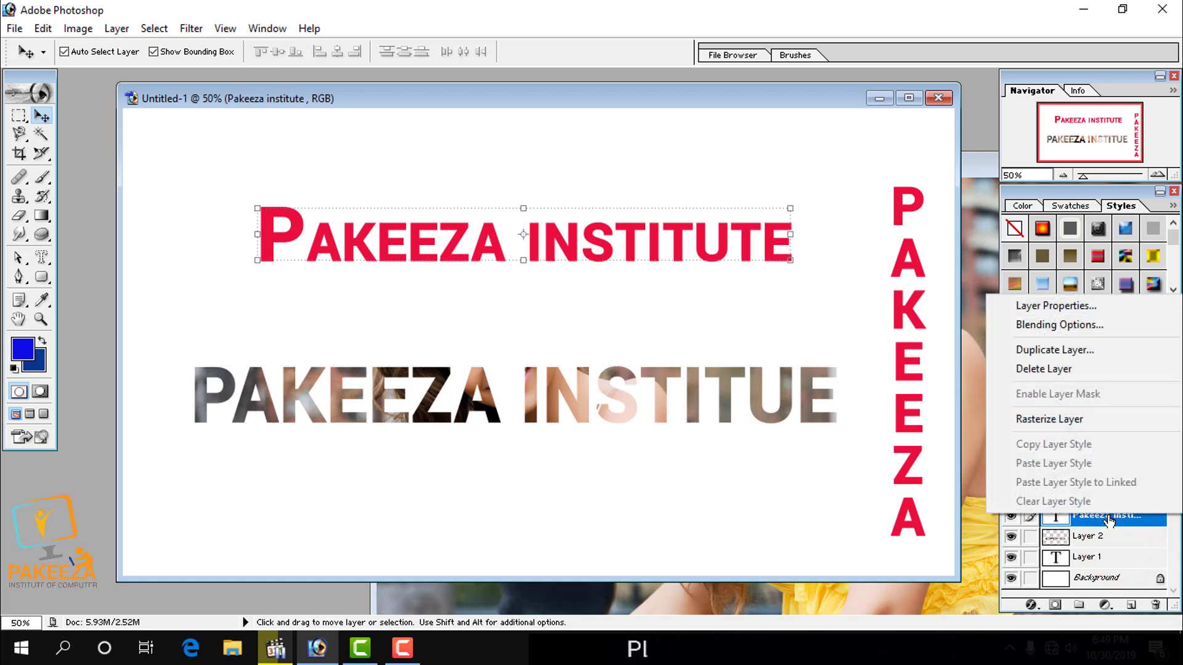
pyautogui.click(839, 470)
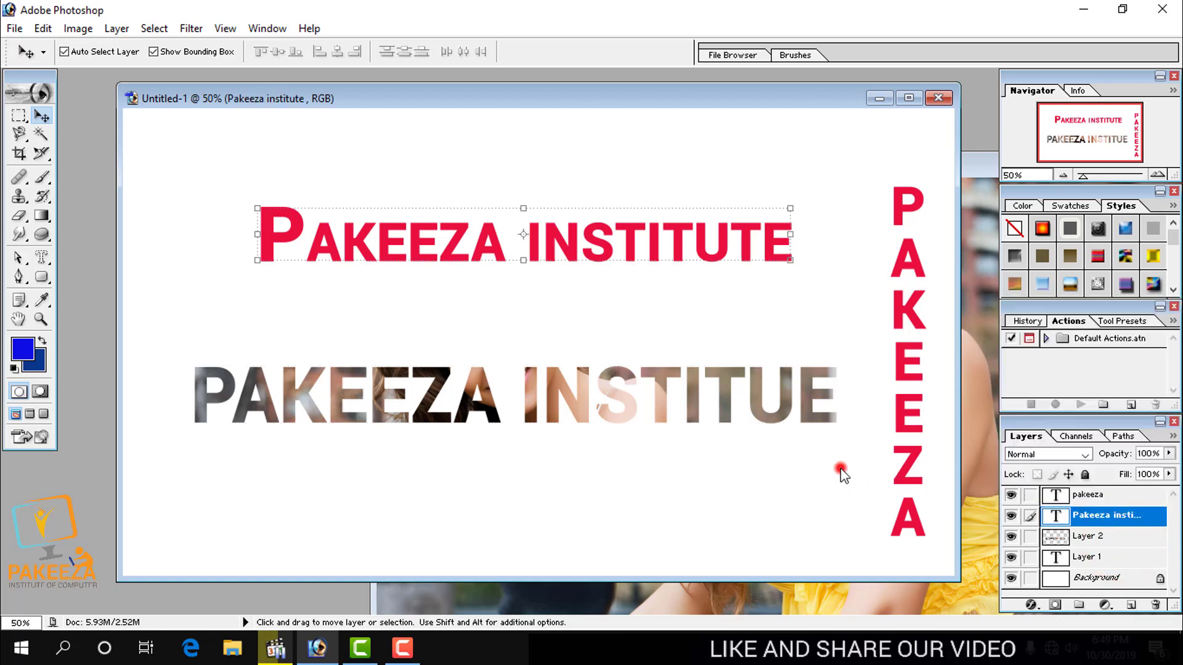
# Select Layer 2 and move the photo-filled text up to just beneath the red heading
pyautogui.doubleClick(1086, 536)
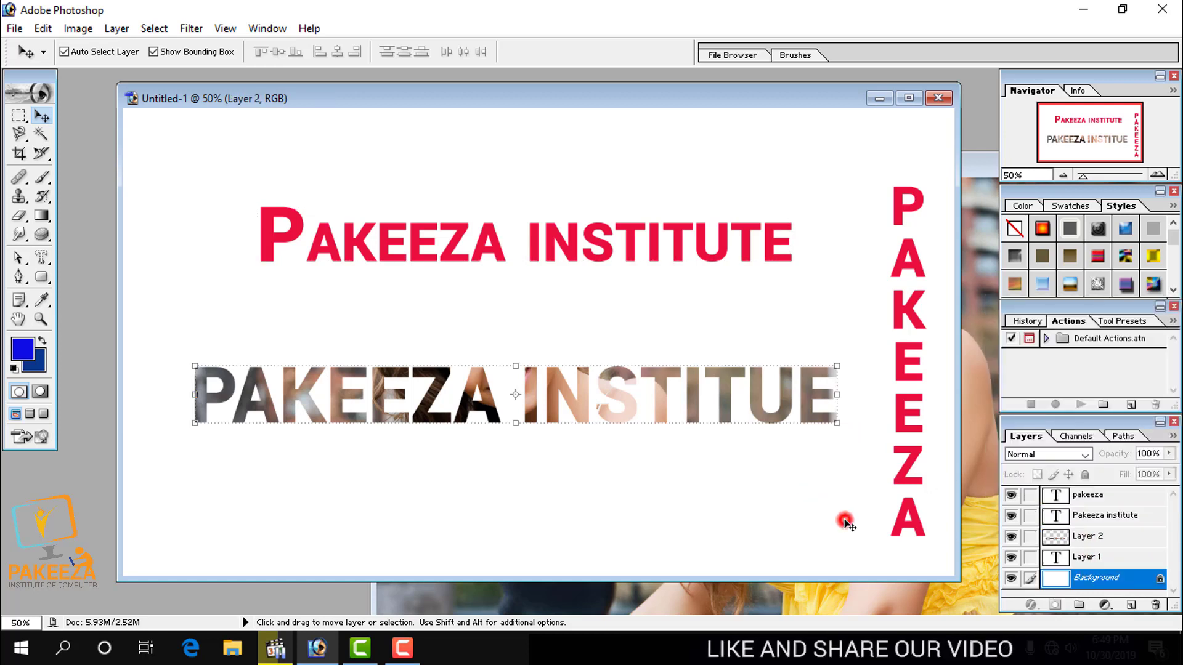
pyautogui.rightClick(845, 521)
pyautogui.click(846, 504)
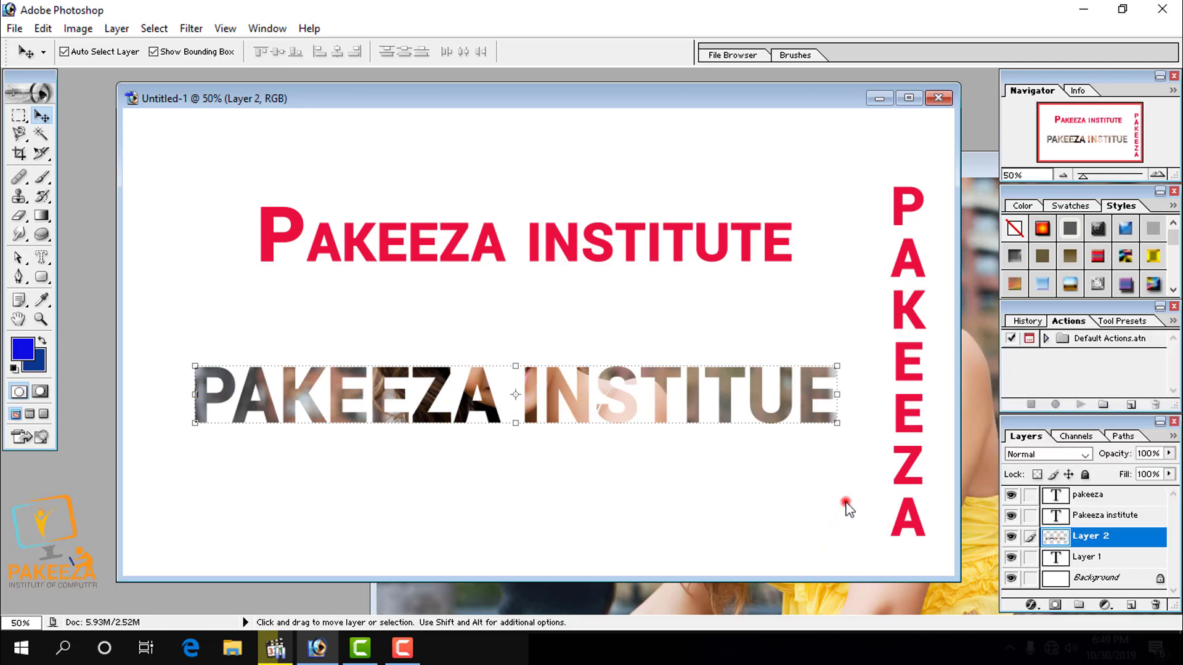
pyautogui.moveTo(565, 331)
pyautogui.mouseDown()
pyautogui.moveTo(546, 377)
pyautogui.moveTo(563, 339)
pyautogui.mouseUp()
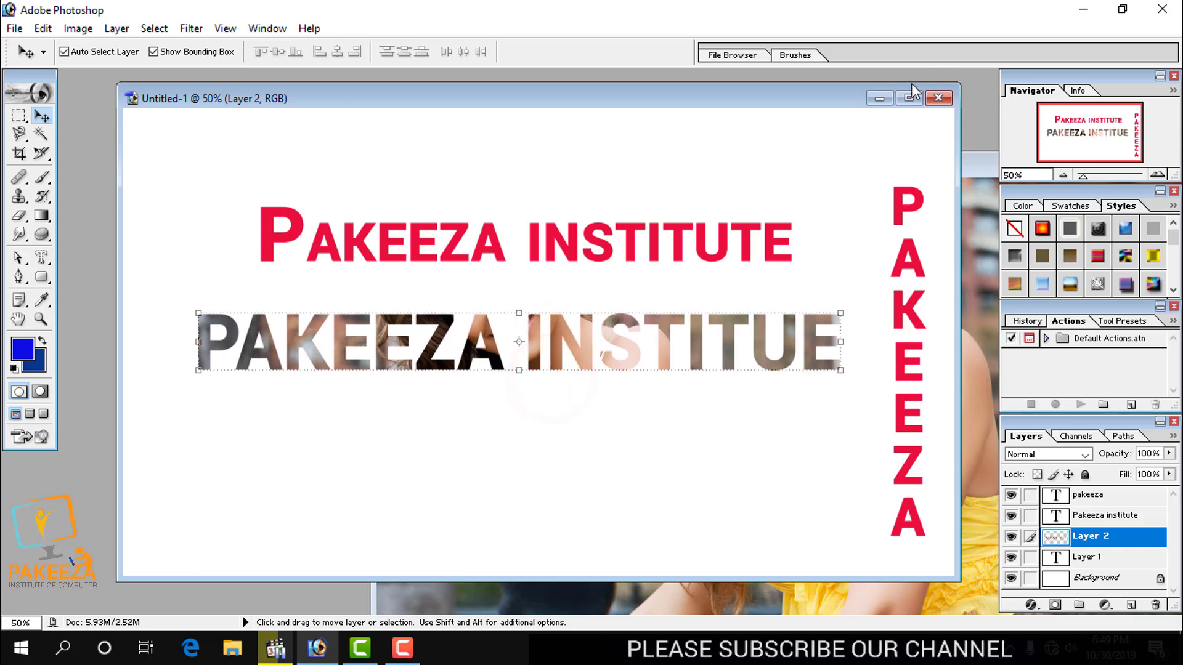
# Return to the photo and move the selected letter-shaped pixels down to the level of the yellow dress
pyautogui.click(966, 163)
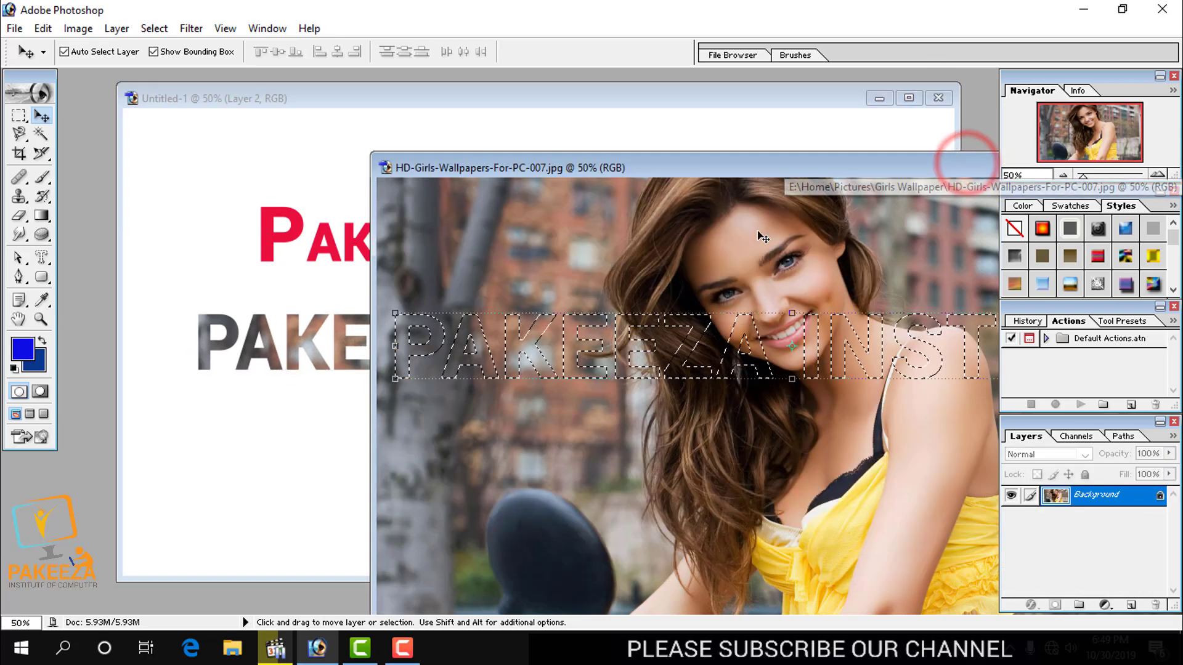
pyautogui.moveTo(785, 166); pyautogui.dragTo(644, 137)
pyautogui.moveTo(612, 309); pyautogui.dragTo(617, 432)
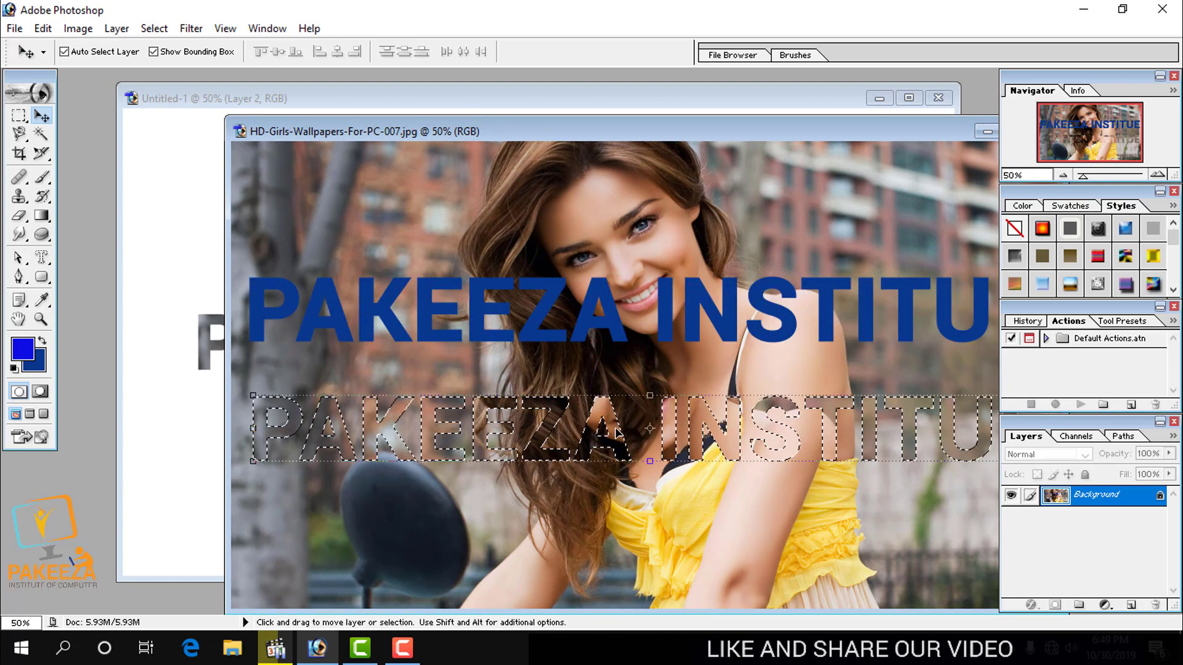
pyautogui.rightClick(1114, 501)
pyautogui.click(1073, 537)
pyautogui.moveTo(614, 312); pyautogui.dragTo(547, 352)
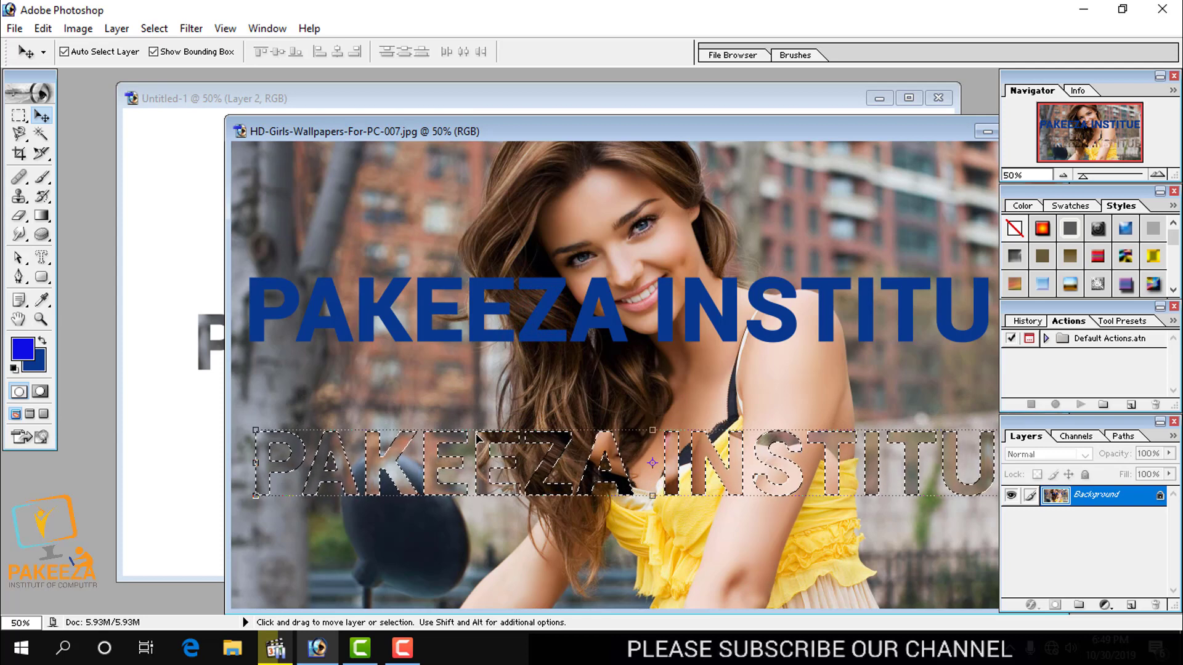
# Copy the photo-filled letters into Untitled-1, scale them to 81.7% width and 71.1% height, and place them beneath the existing photo-filled line
pyautogui.moveTo(475, 438); pyautogui.dragTo(392, 448)
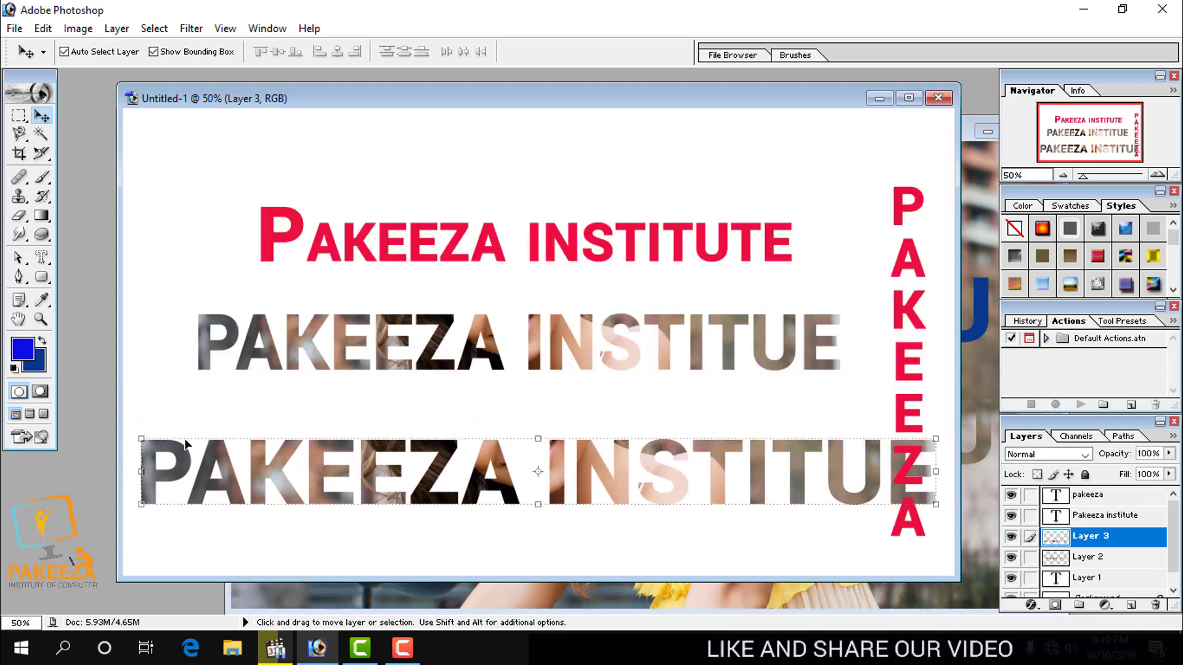
pyautogui.moveTo(142, 438); pyautogui.dragTo(284, 456)
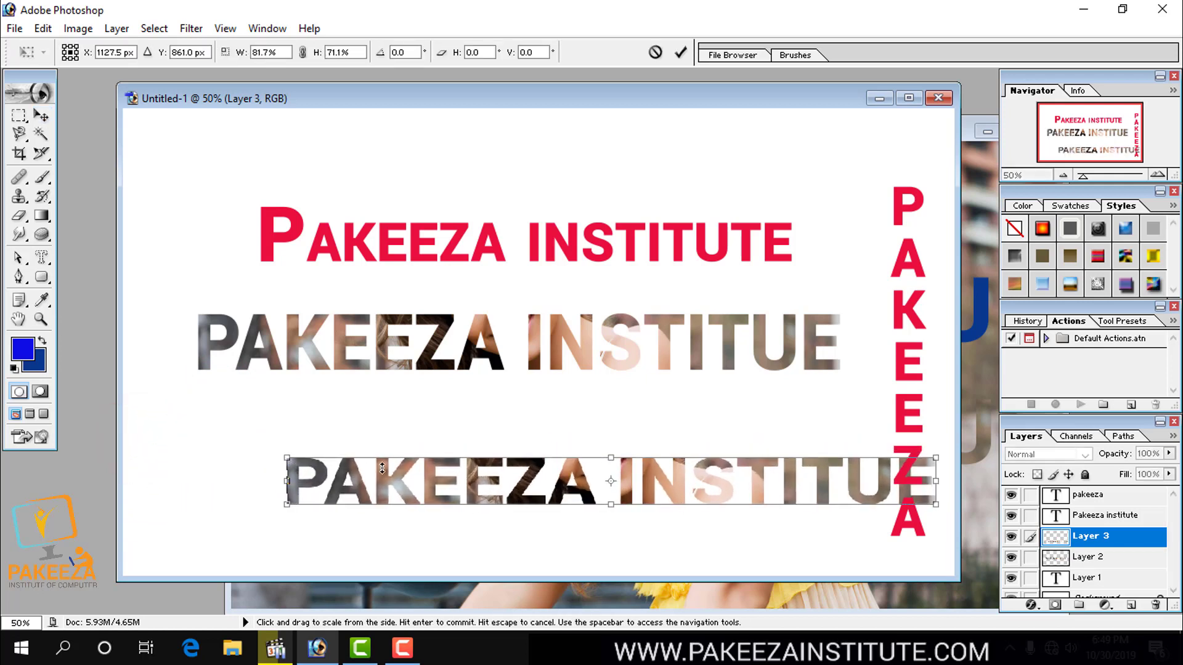
pyautogui.moveTo(433, 487); pyautogui.dragTo(348, 431)
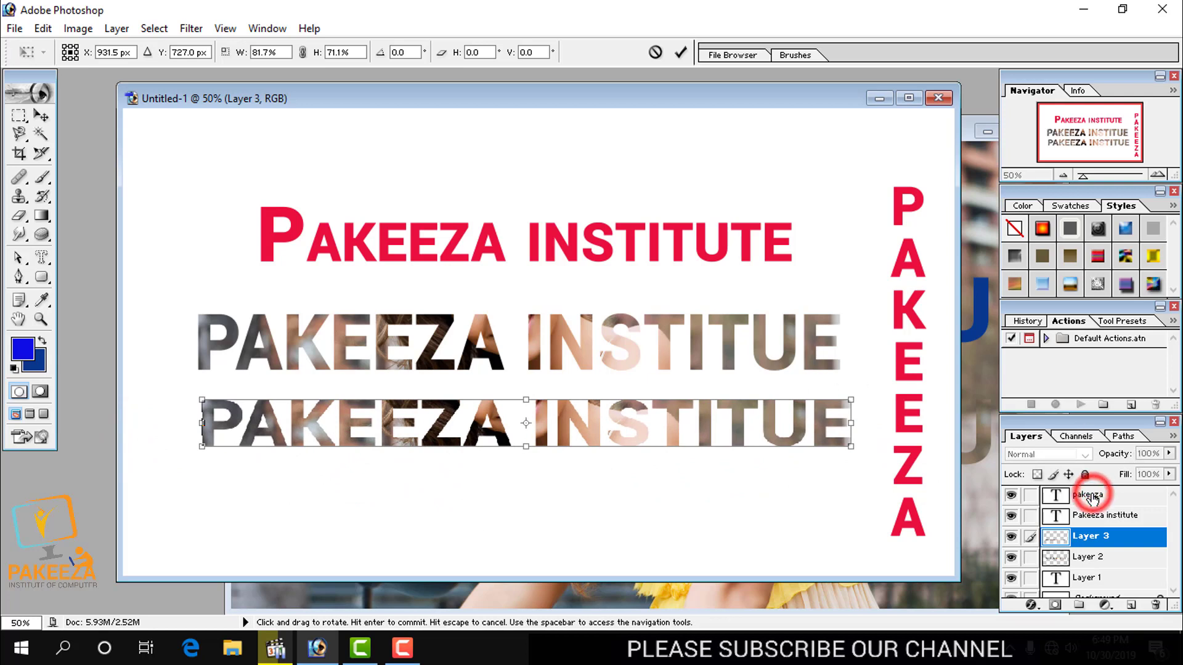
pyautogui.doubleClick(652, 251)
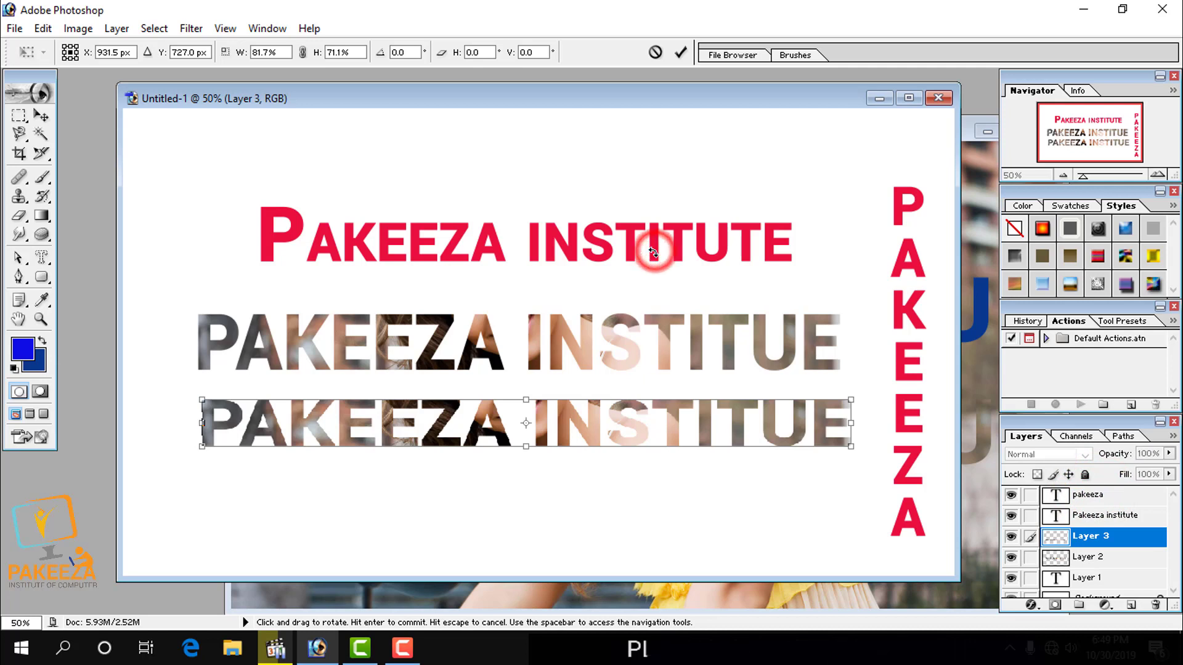
pyautogui.click(595, 257)
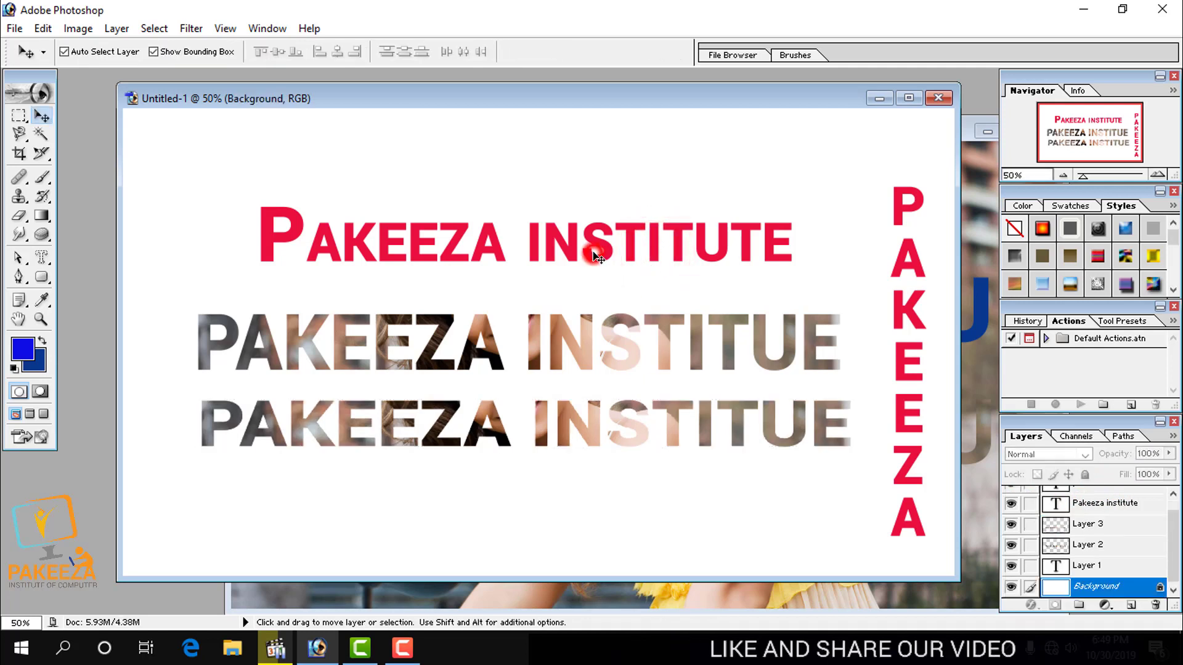
# Delete the red "Pakeeza institute" heading, Layer 3 and the vertical "pakeeza" text layer from Untitled-1
pyautogui.click(607, 254)
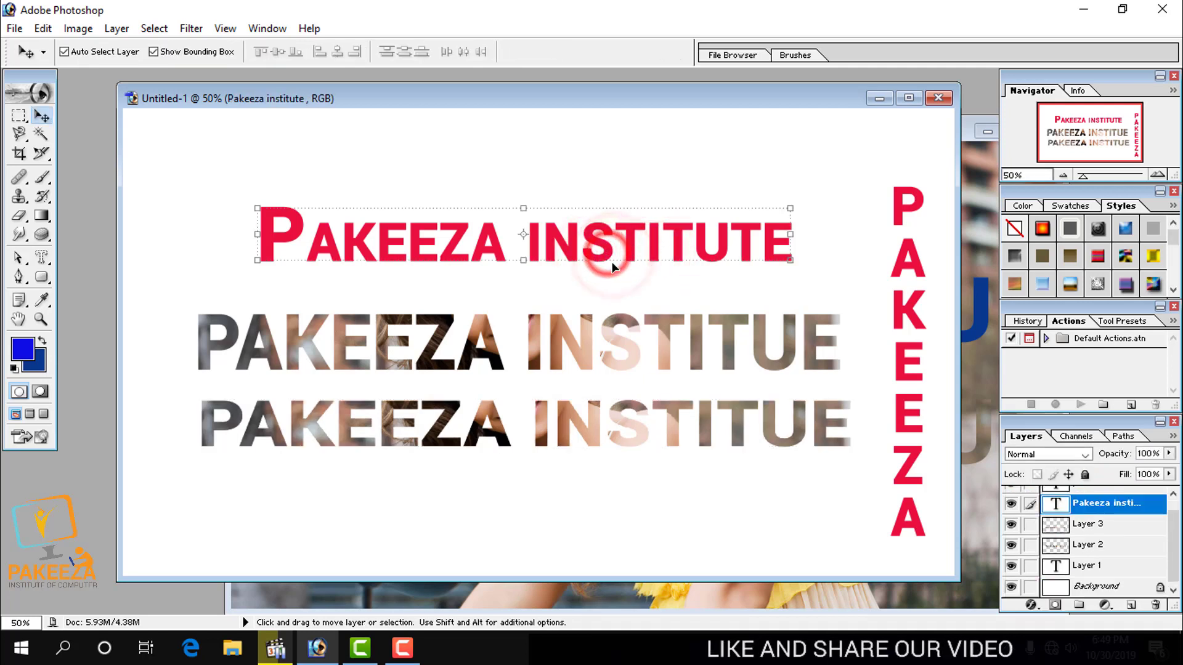
pyautogui.rightClick(1108, 510)
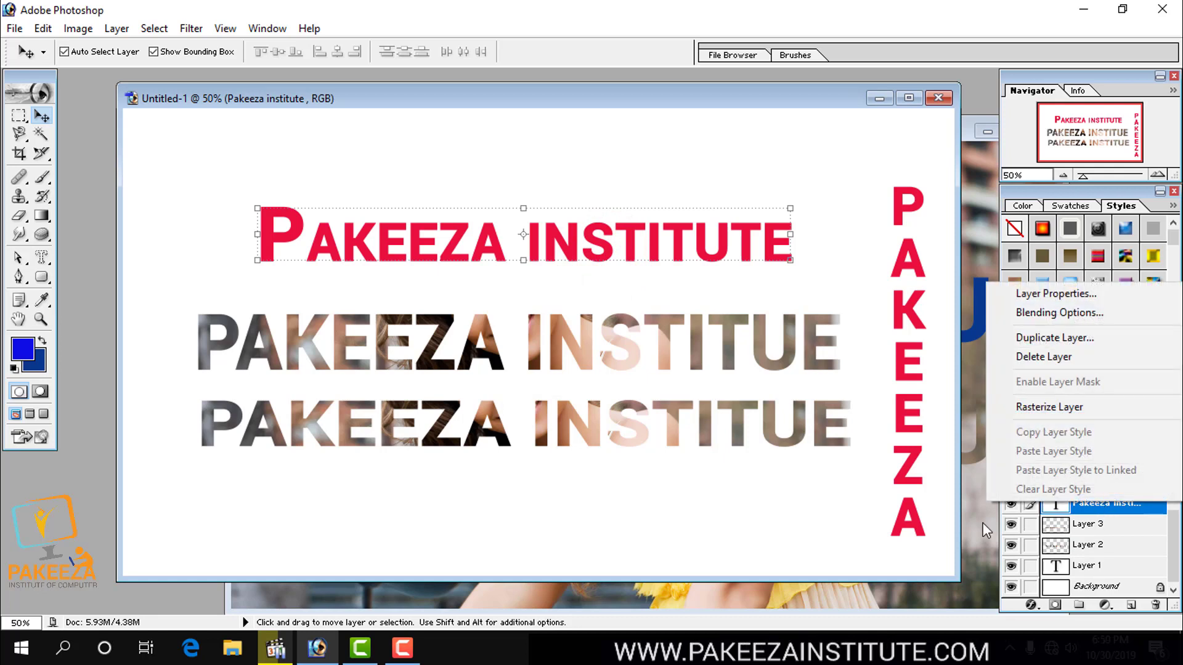
pyautogui.click(853, 510)
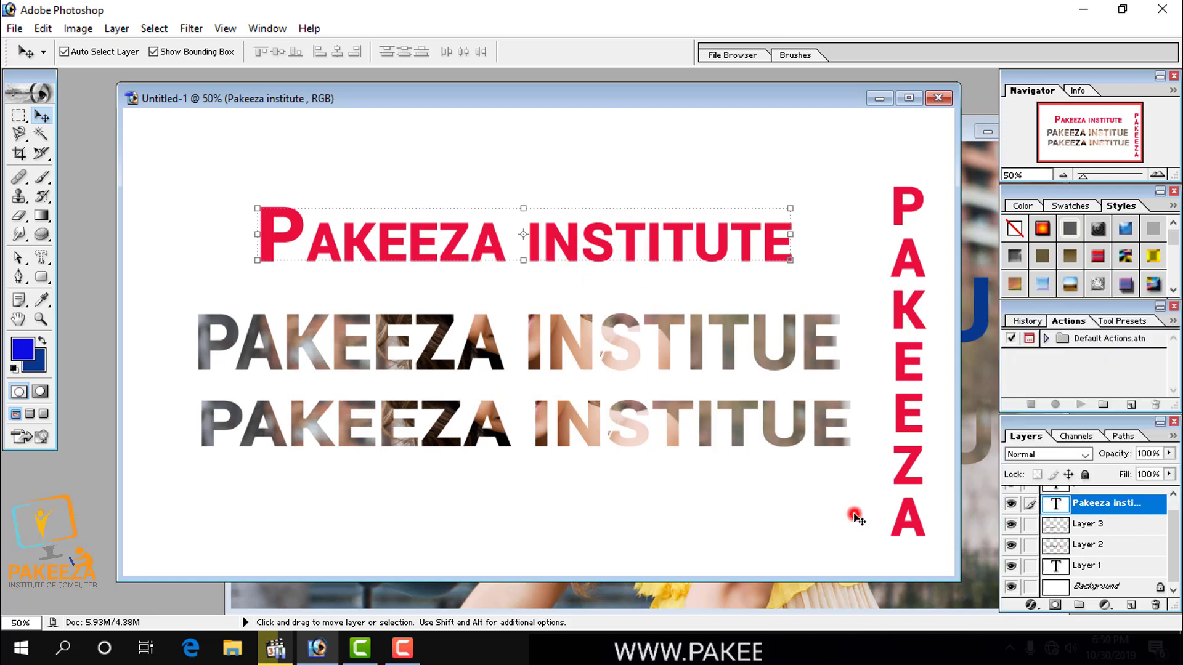
pyautogui.click(1103, 505)
pyautogui.moveTo(1103, 505); pyautogui.dragTo(1155, 605)
pyautogui.moveTo(1096, 517); pyautogui.dragTo(1156, 604)
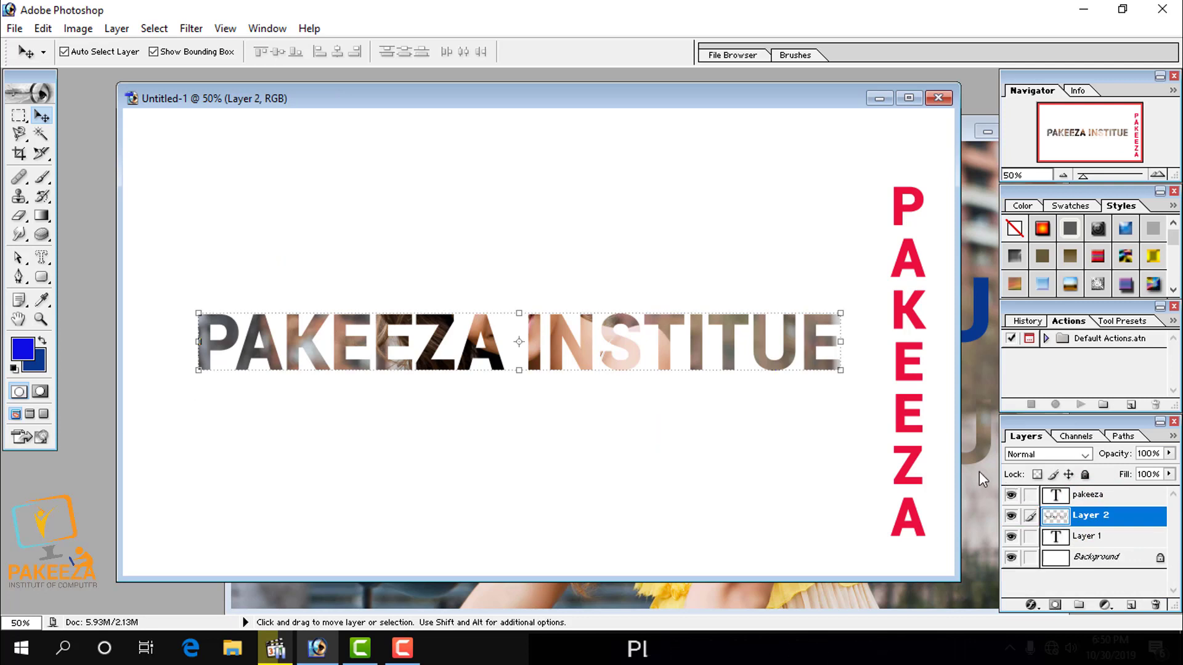
pyautogui.click(916, 384)
pyautogui.moveTo(1090, 493); pyautogui.dragTo(1156, 605)
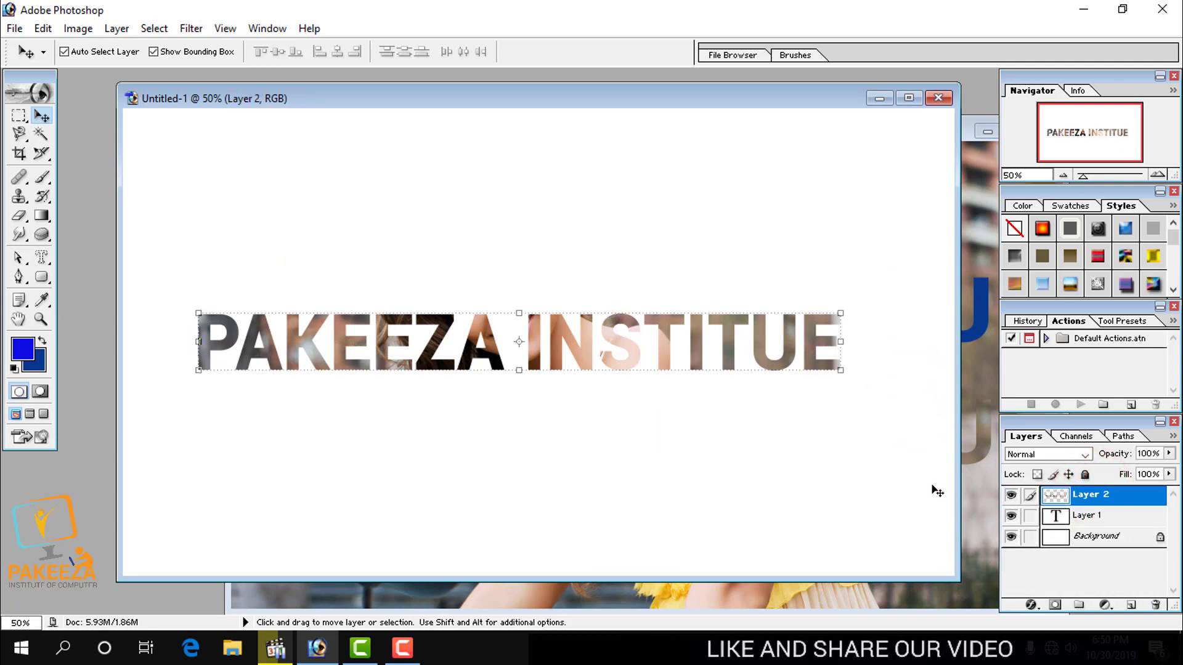
# Move the remaining photo-filled text toward the canvas's upper right and minimize Untitled-1 to return to the photo
pyautogui.moveTo(582, 341); pyautogui.dragTo(705, 231)
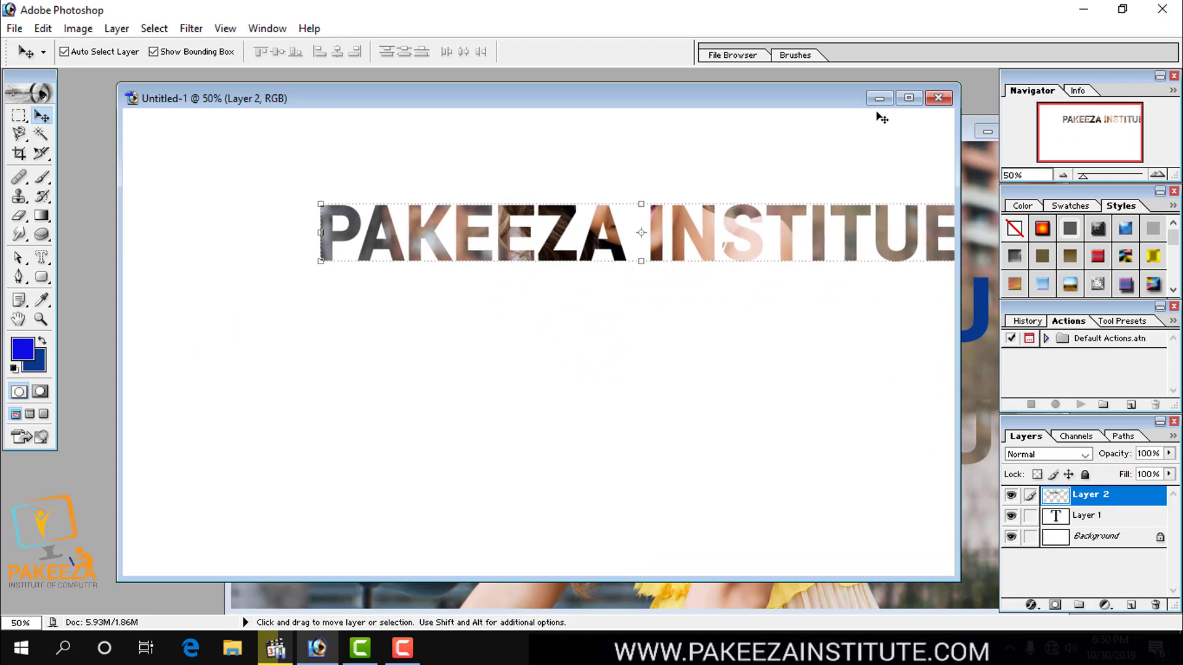
pyautogui.click(879, 100)
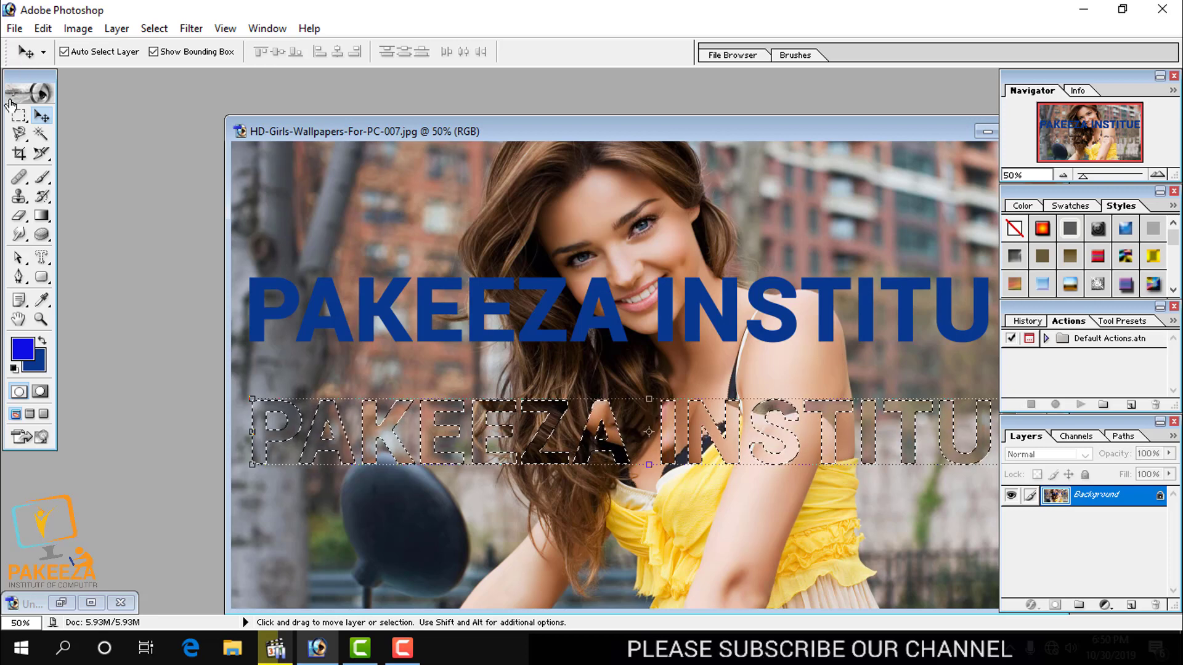
# Look through the commands that the Rectangular Marquee tool offers for the letter-shaped selection in the photo
pyautogui.click(26, 118)
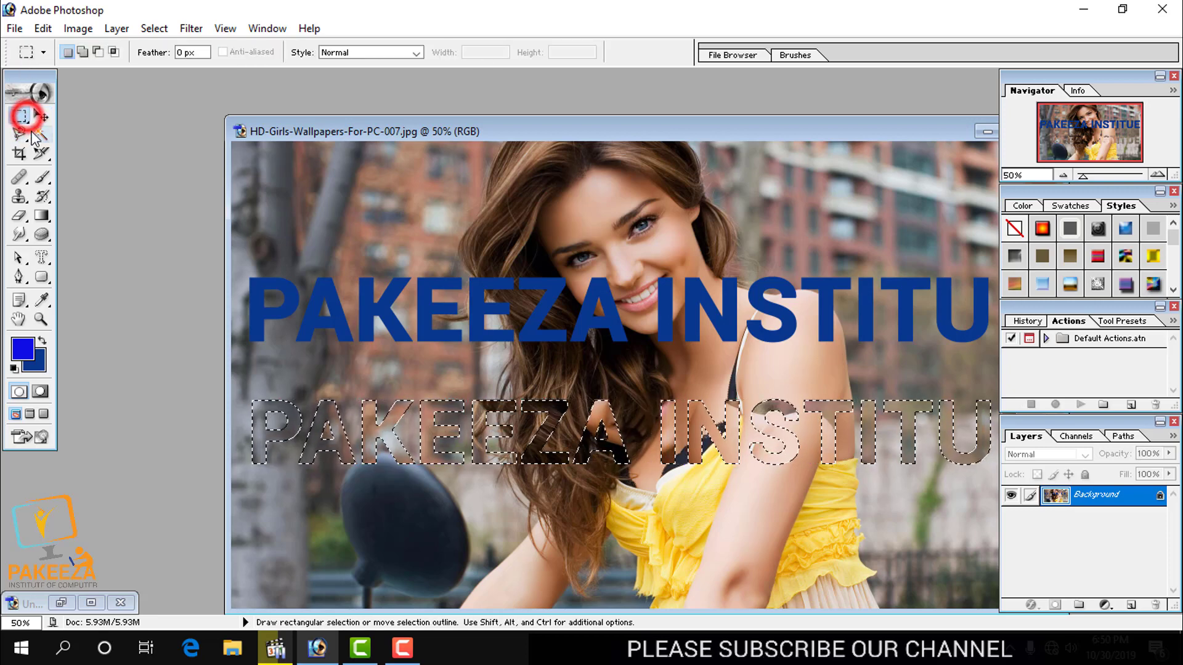
pyautogui.rightClick(729, 462)
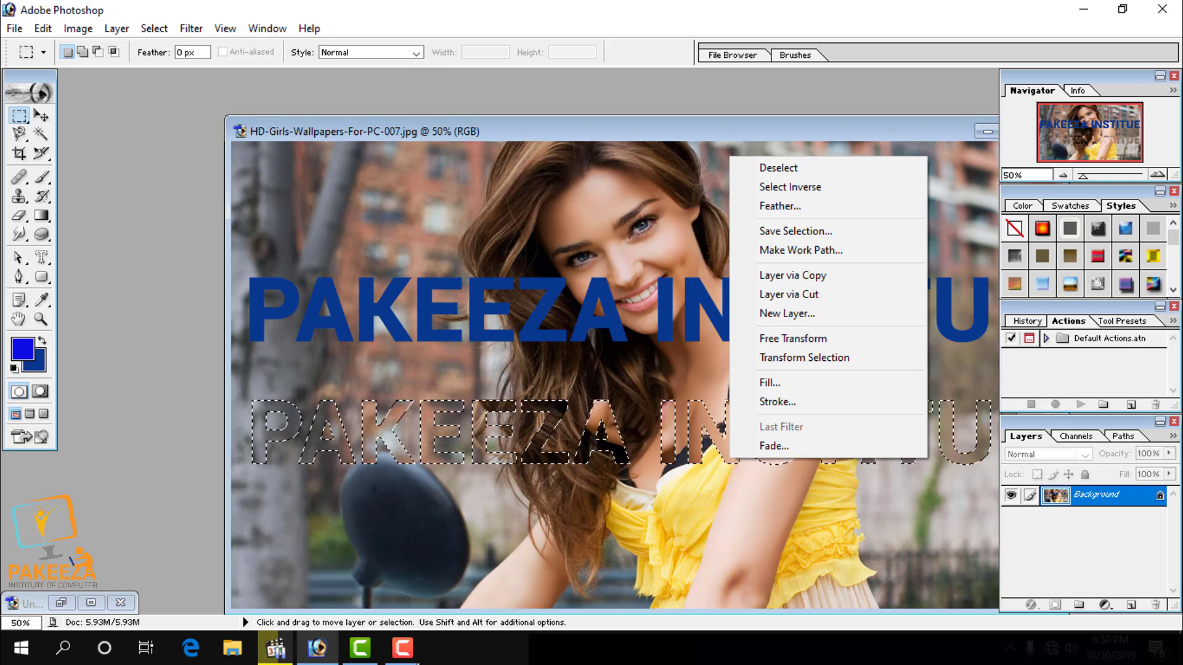
pyautogui.click(414, 658)
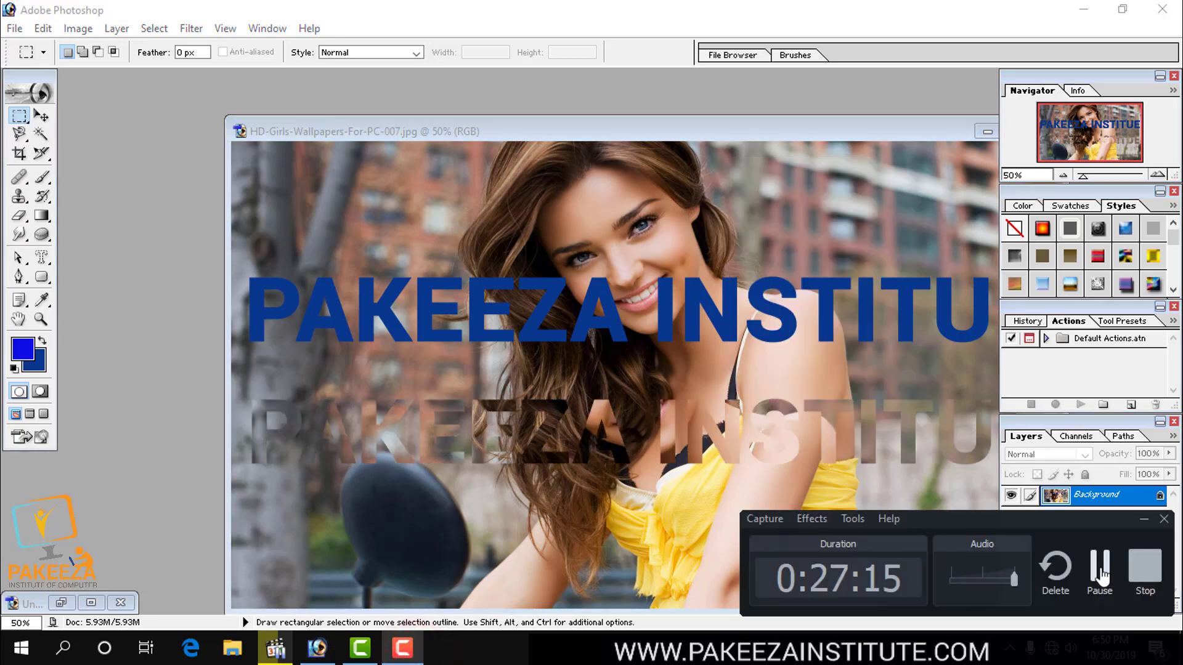
pyautogui.click(1101, 574)
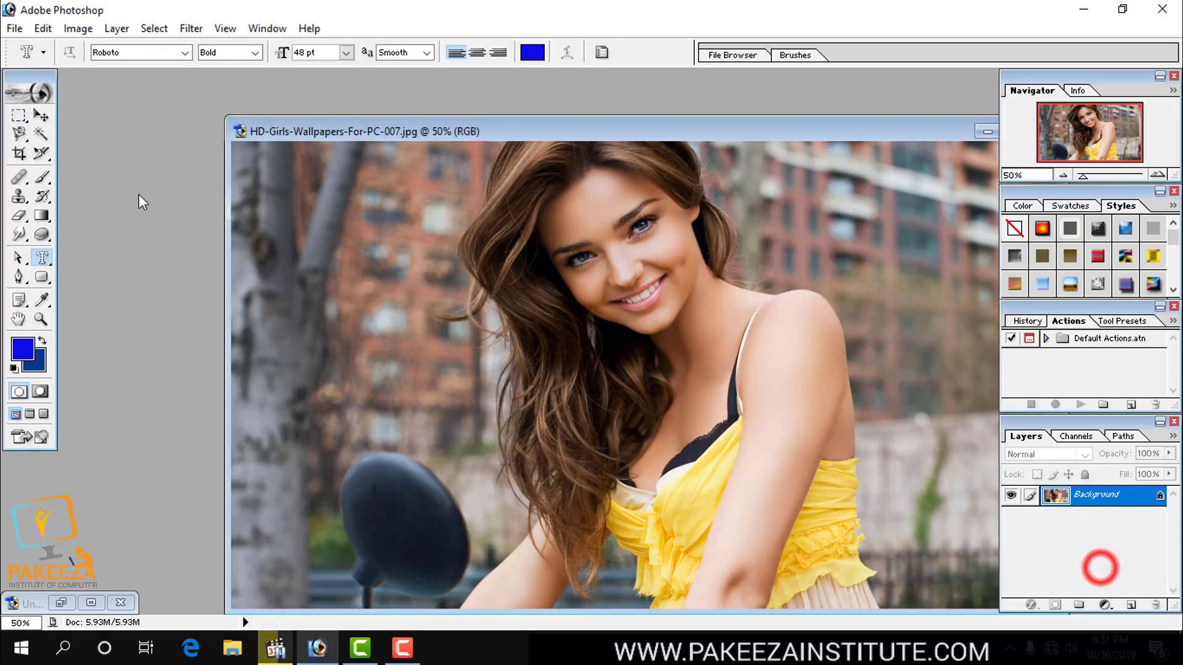
# Add a Vertical Type Mask reading "PAKEE" beside the tree trunk in the photo and move the selected letter pixels across onto the woman's hair
pyautogui.click(43, 265)
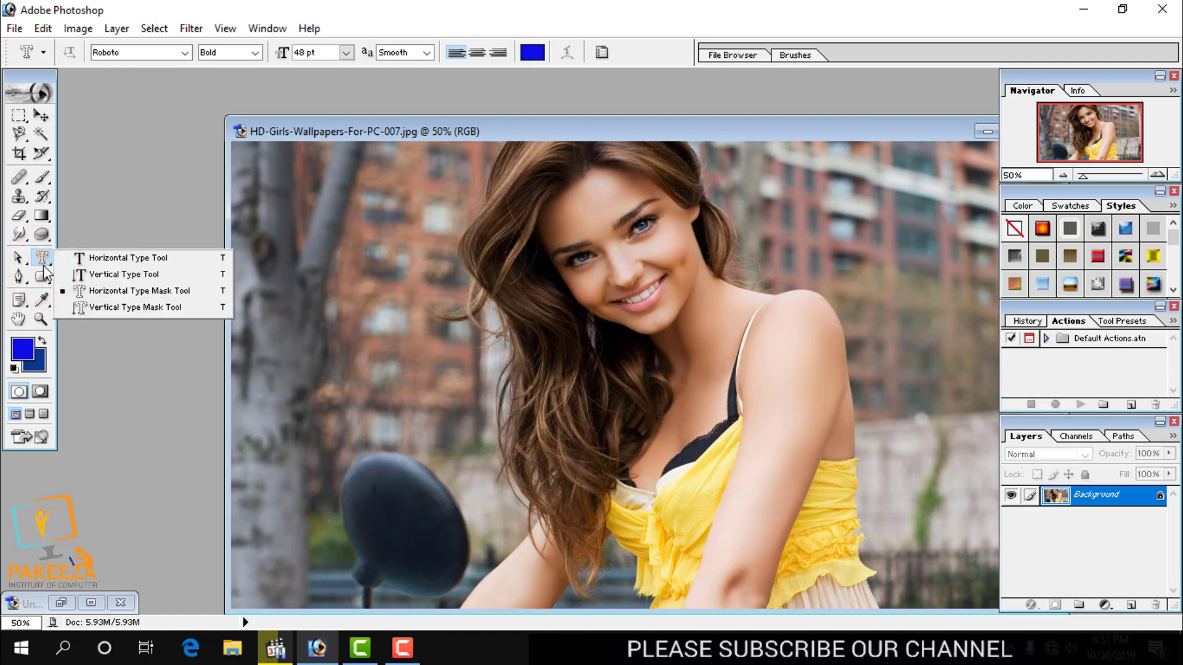
pyautogui.click(142, 307)
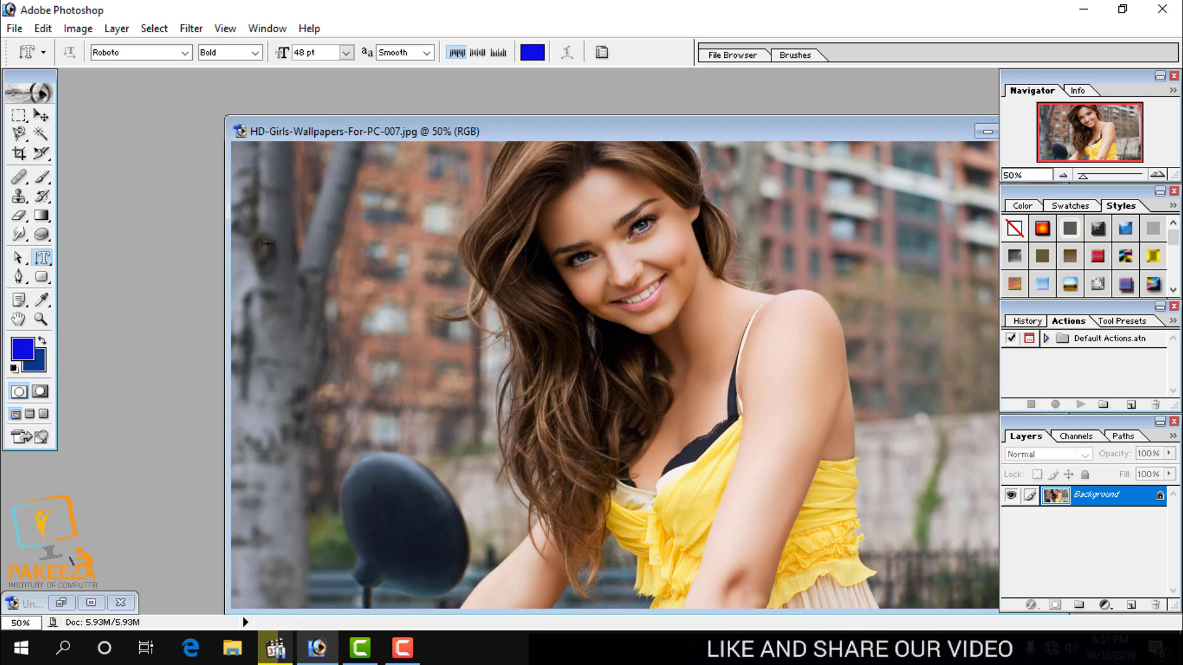
pyautogui.click(356, 192)
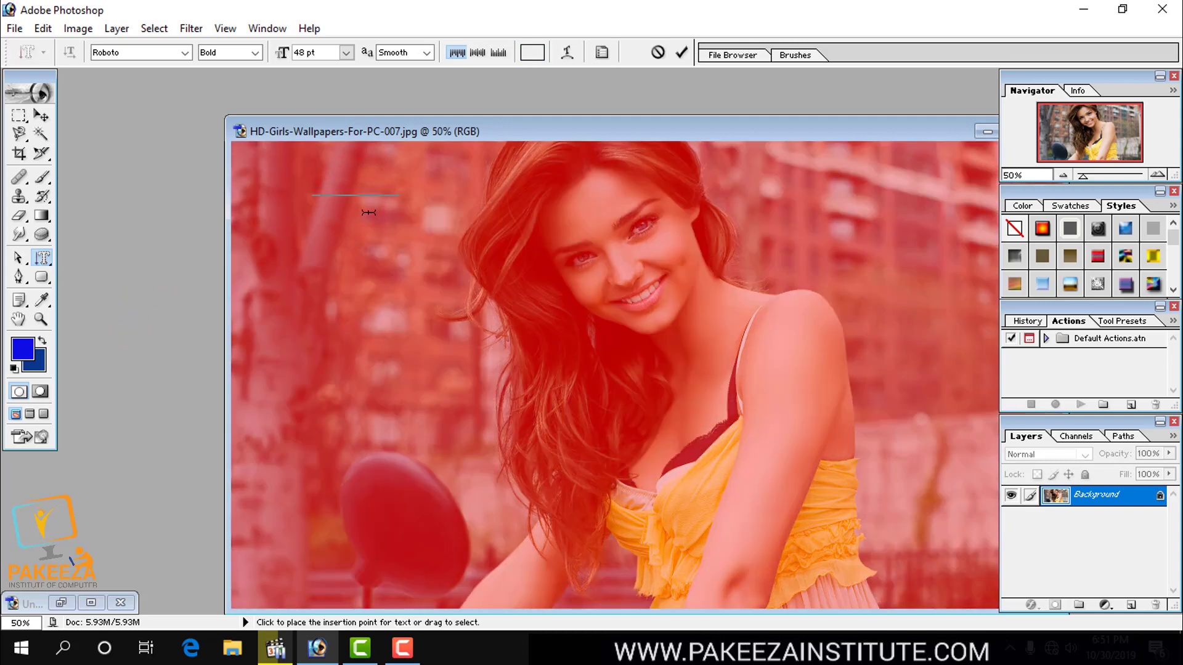
pyautogui.write('PA')
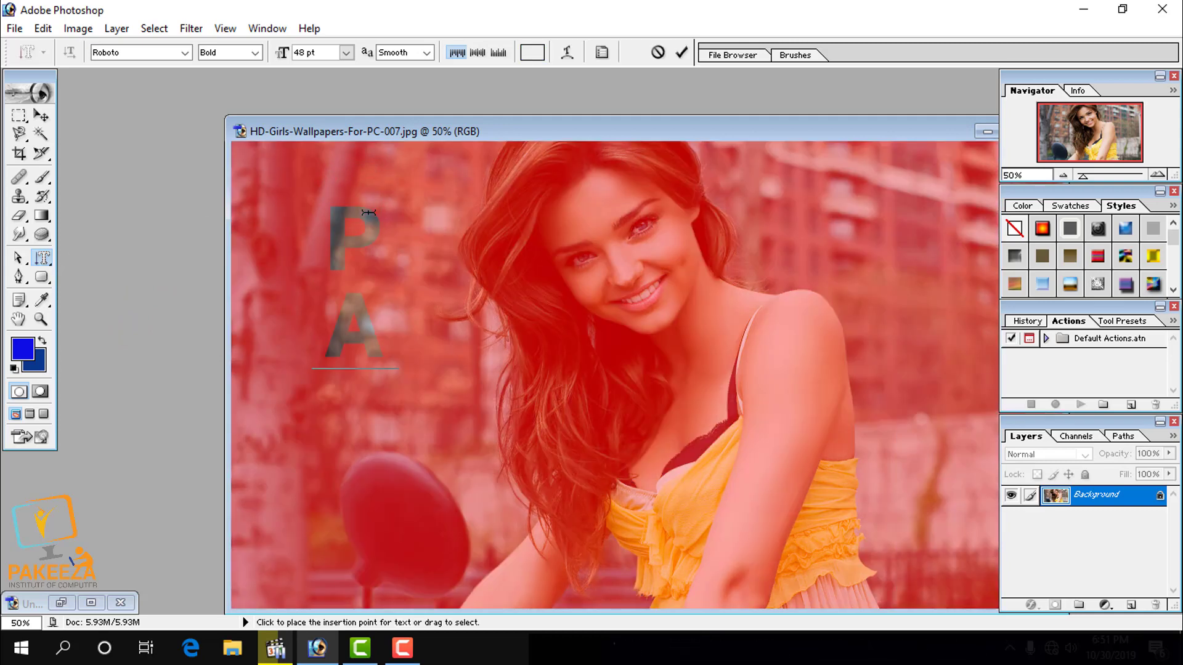
pyautogui.write('KEE')
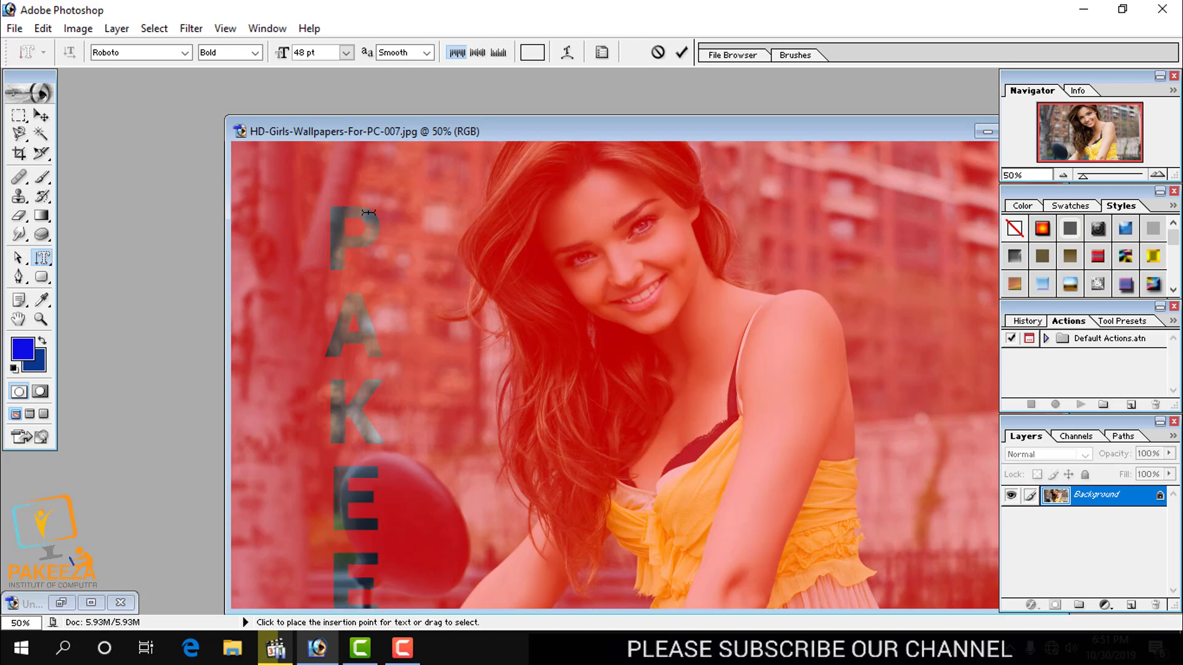
pyautogui.click(42, 115)
pyautogui.moveTo(356, 318); pyautogui.dragTo(513, 281)
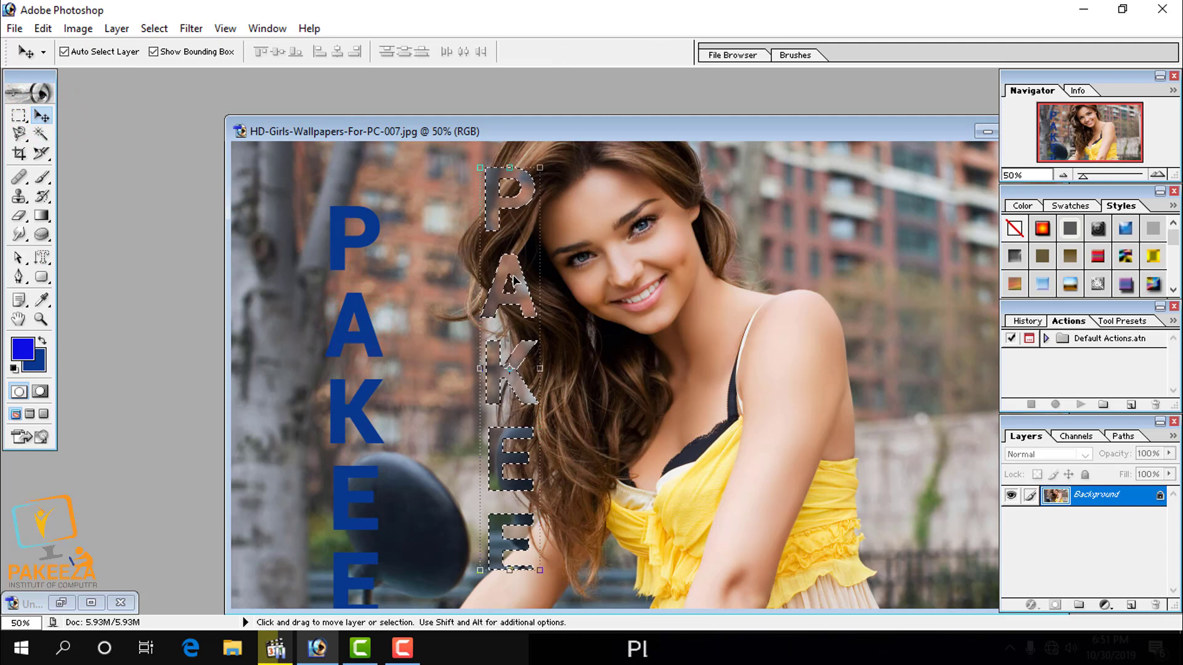
pyautogui.click(402, 648)
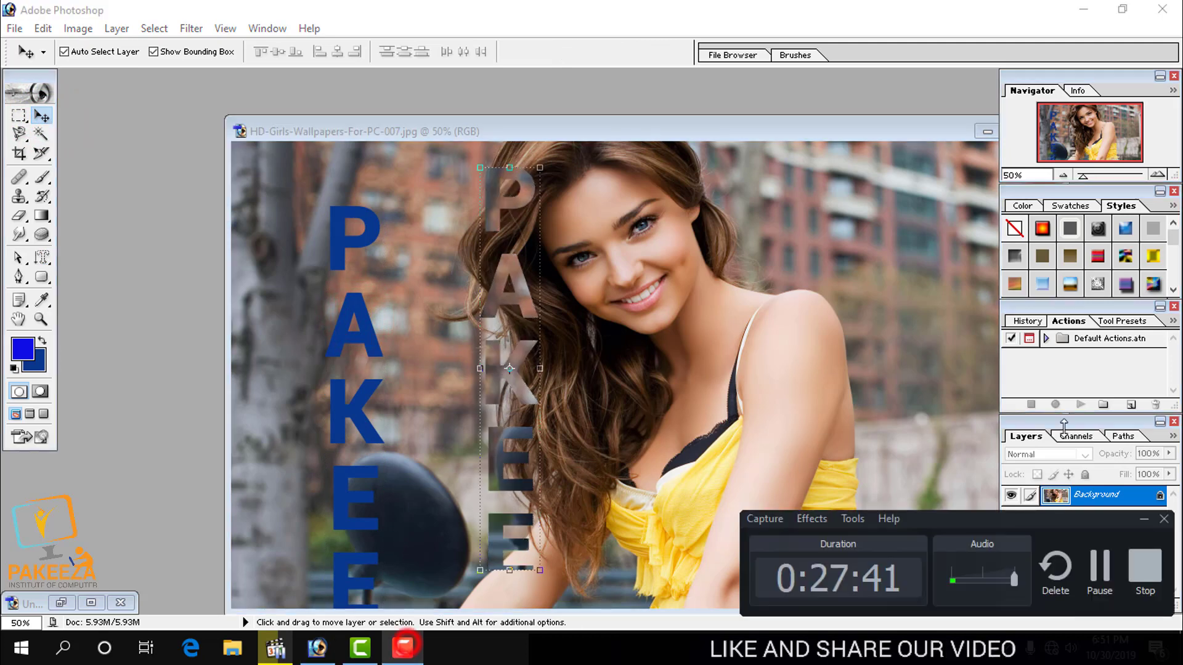
pyautogui.click(1091, 564)
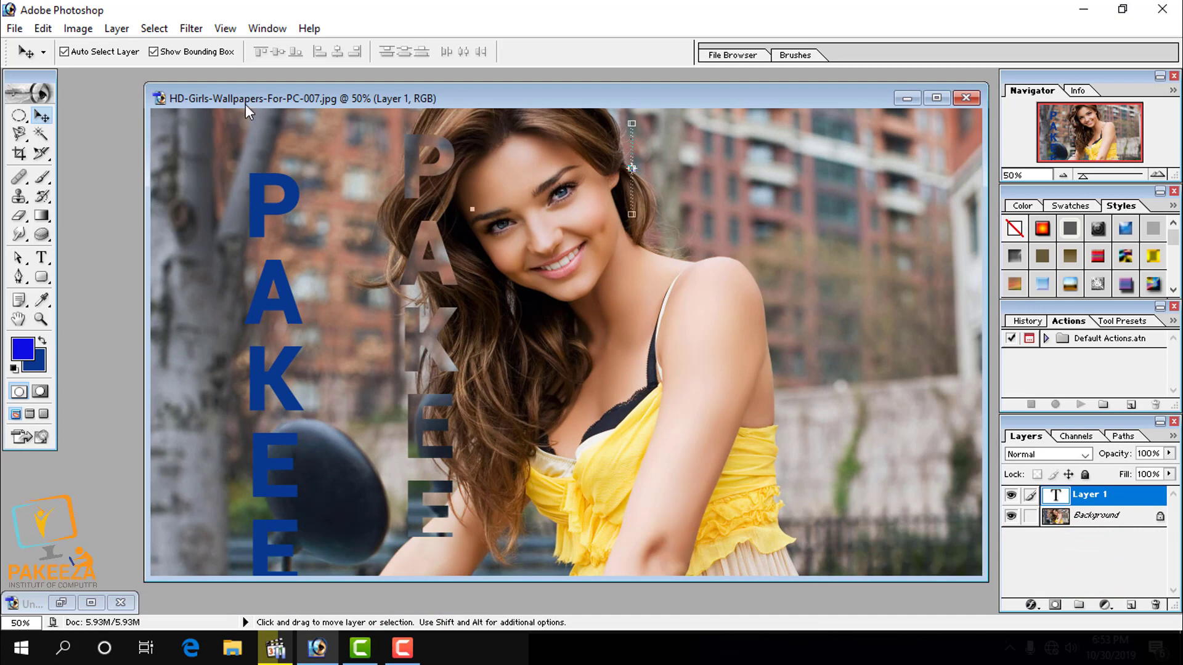
pyautogui.click(41, 259)
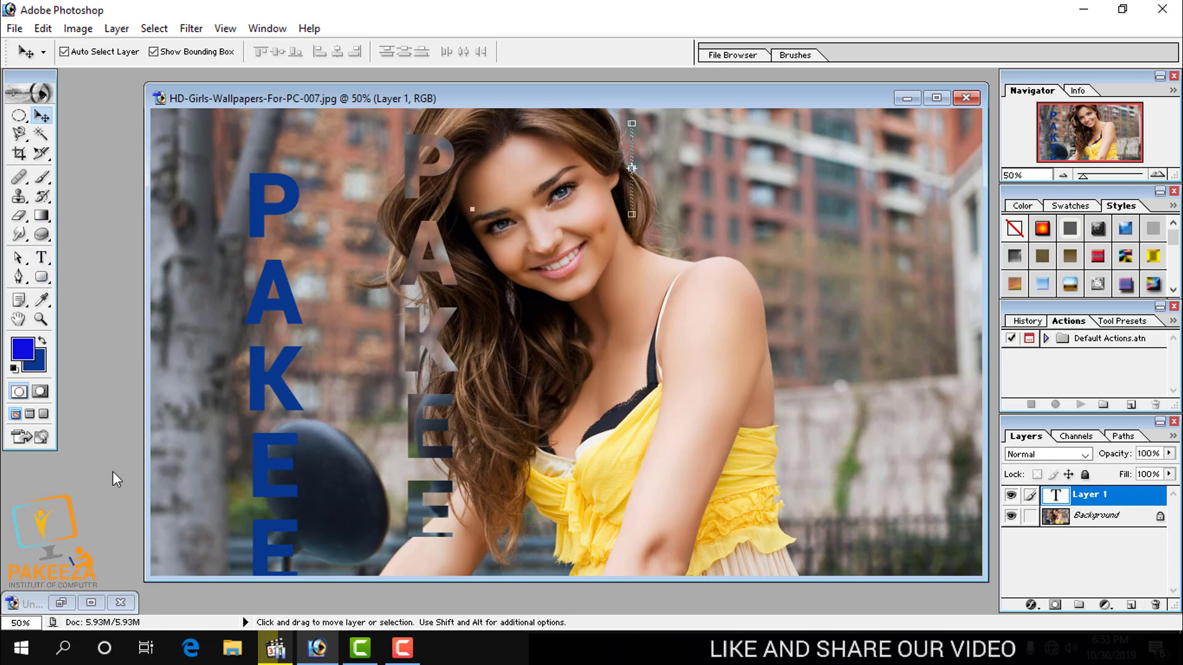
pyautogui.click(403, 648)
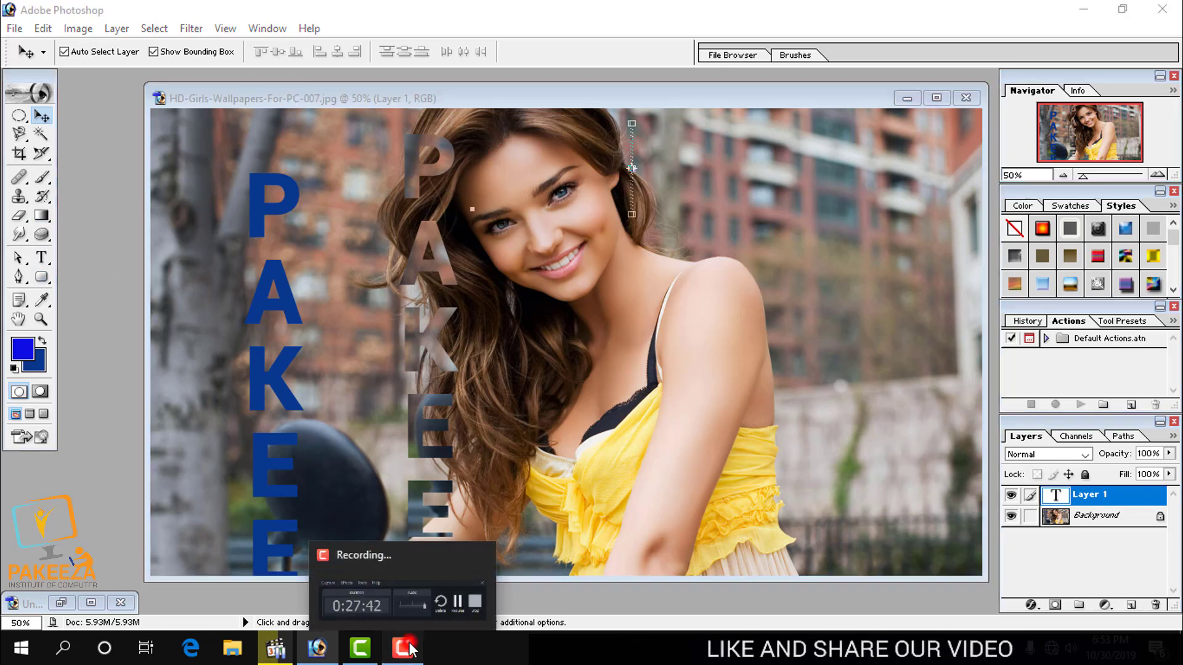